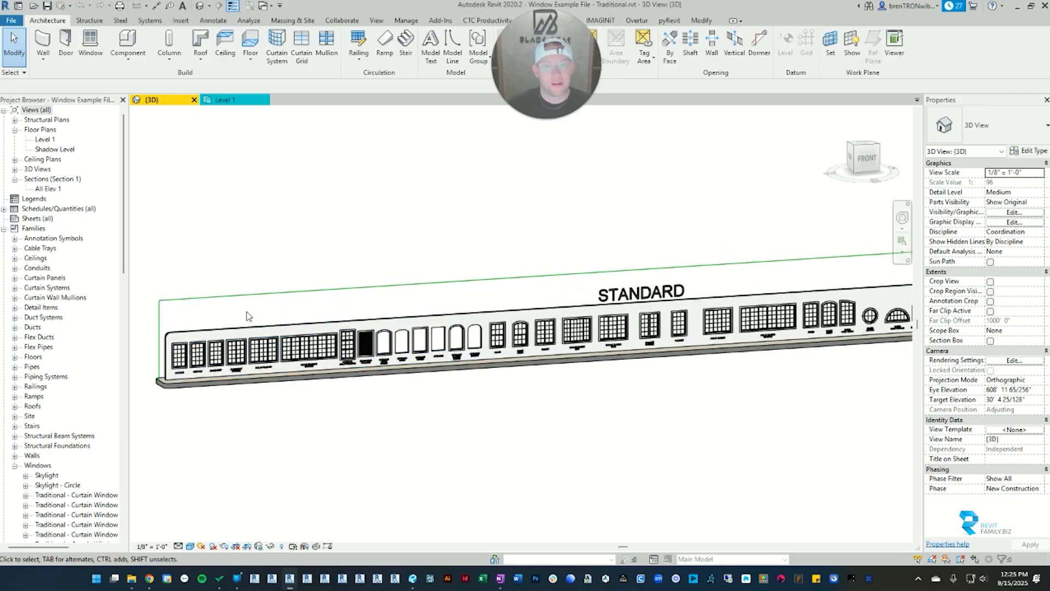
Step: Select the awning window at the start of the STANDARD wall and widen the display of its properties
scroll(473, 327, "down", 2)
scroll(474, 327, "down", 3)
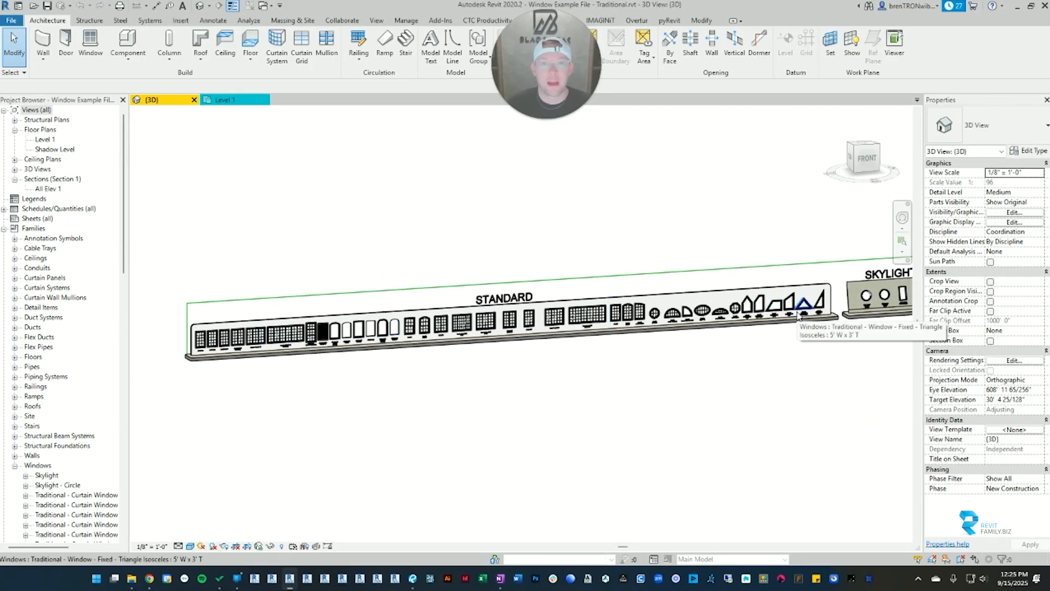
scroll(194, 345, "up", 4)
scroll(194, 346, "up", 4)
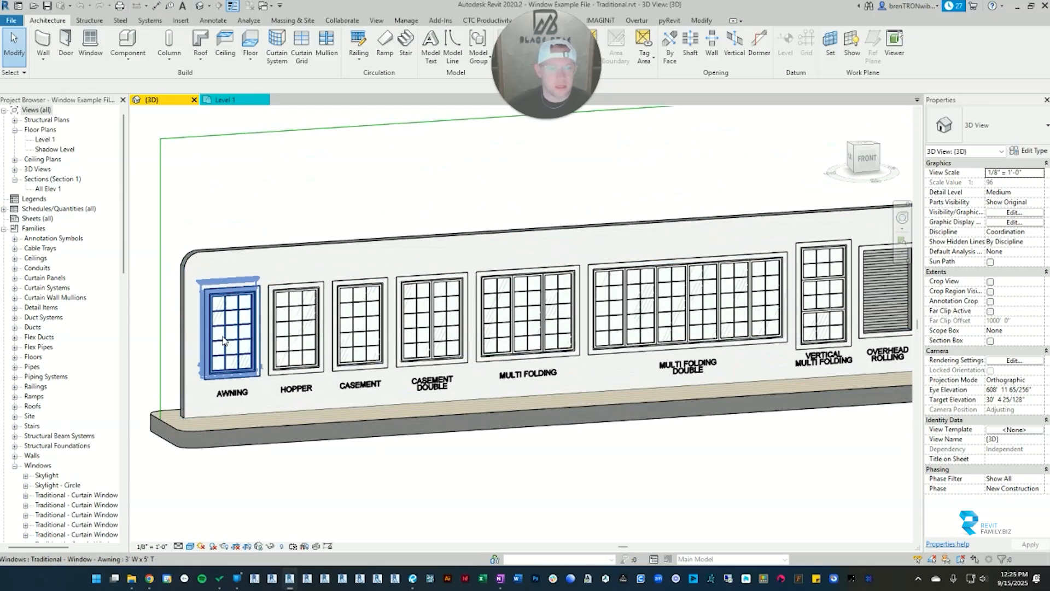
left_click(240, 328)
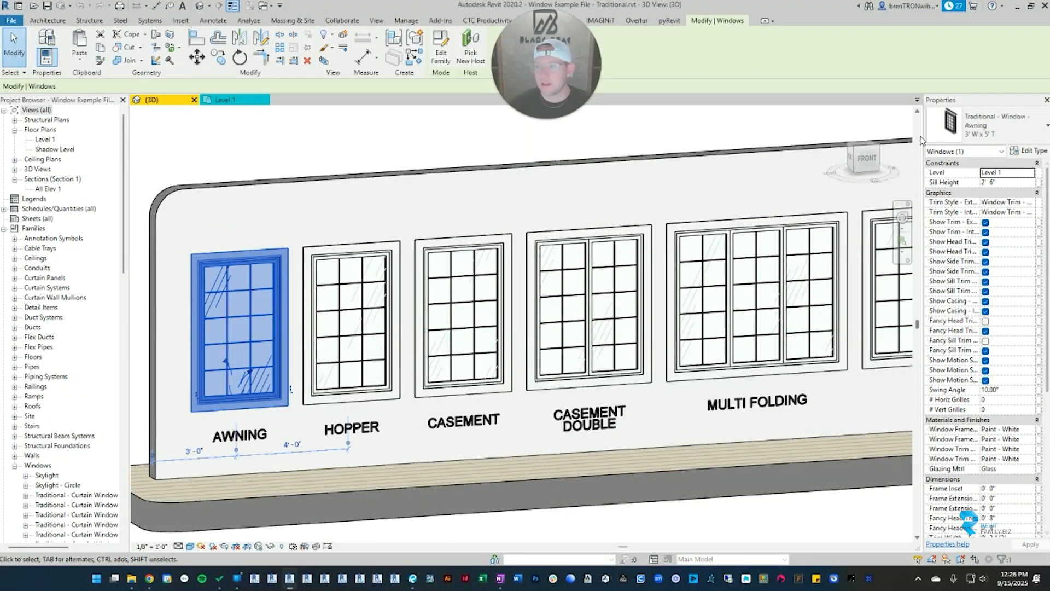
left_click_drag(923, 141, 786, 141)
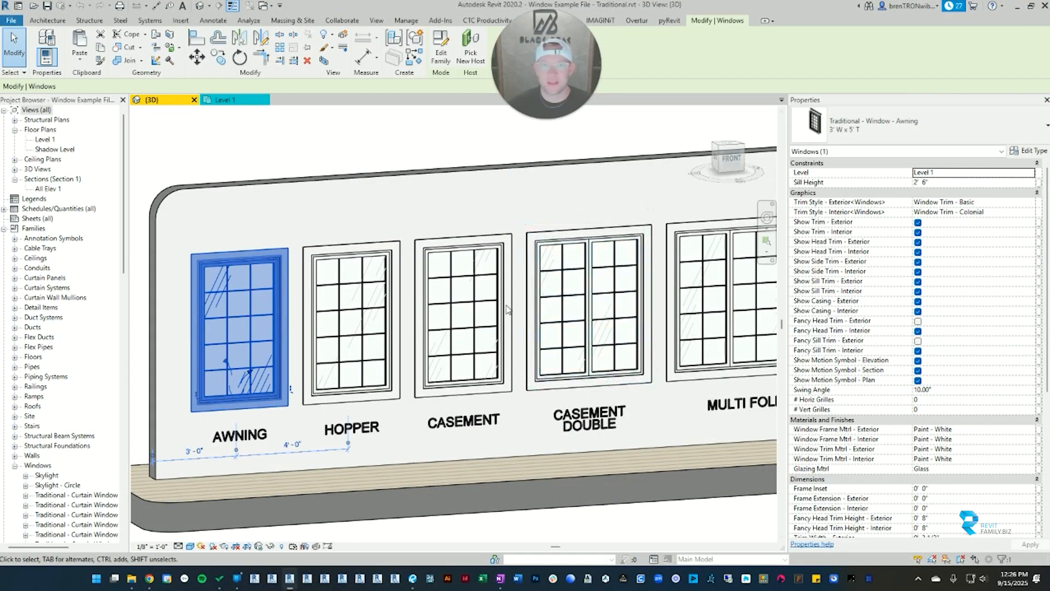
scroll(506, 311, "down", 2)
middle_click_drag(545, 330, 449, 299)
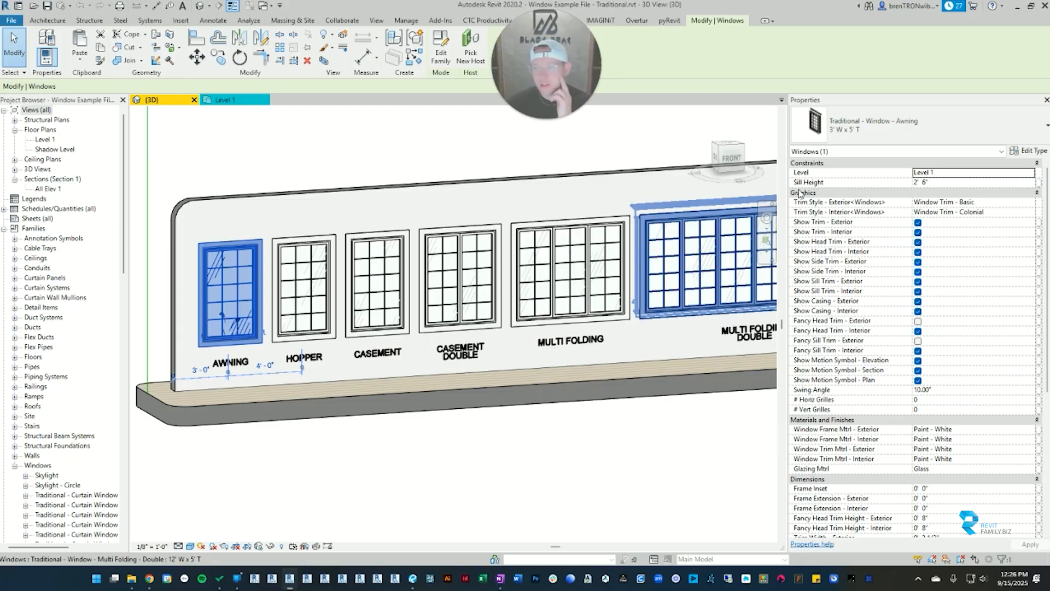
left_click_drag(787, 203, 756, 202)
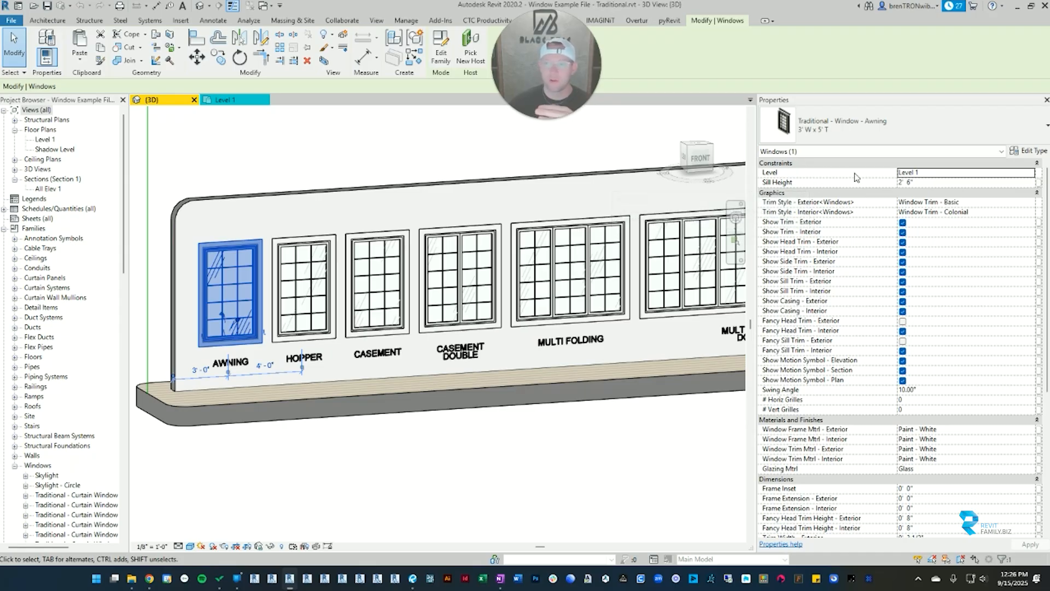
Step: Collapse the Constraints, Identity Data, Phasing and Other groups in the awning window's properties
left_click(1037, 163)
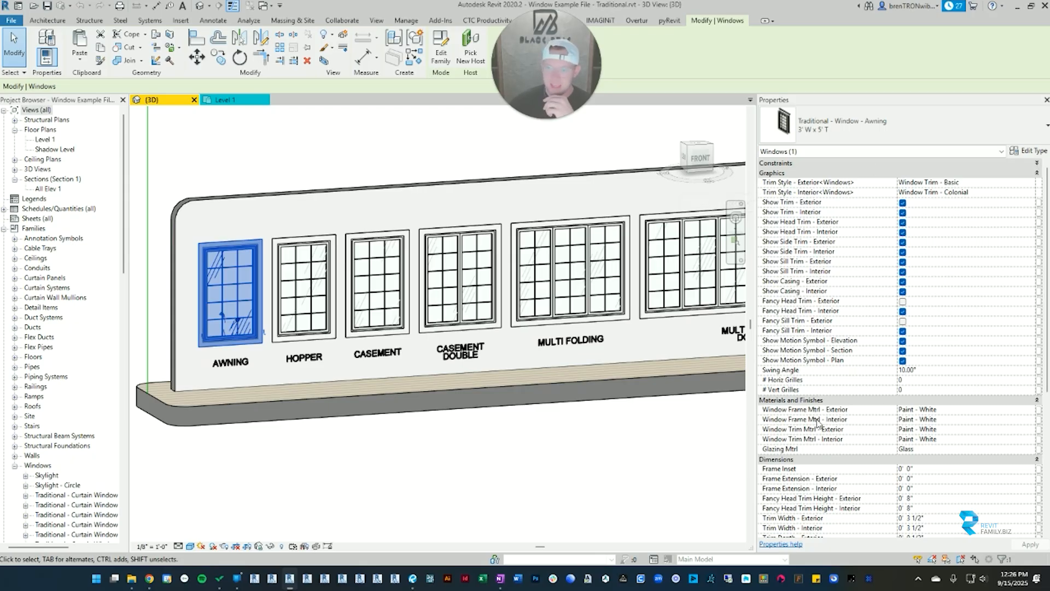
scroll(795, 402, "down", 2)
scroll(827, 359, "down", 3)
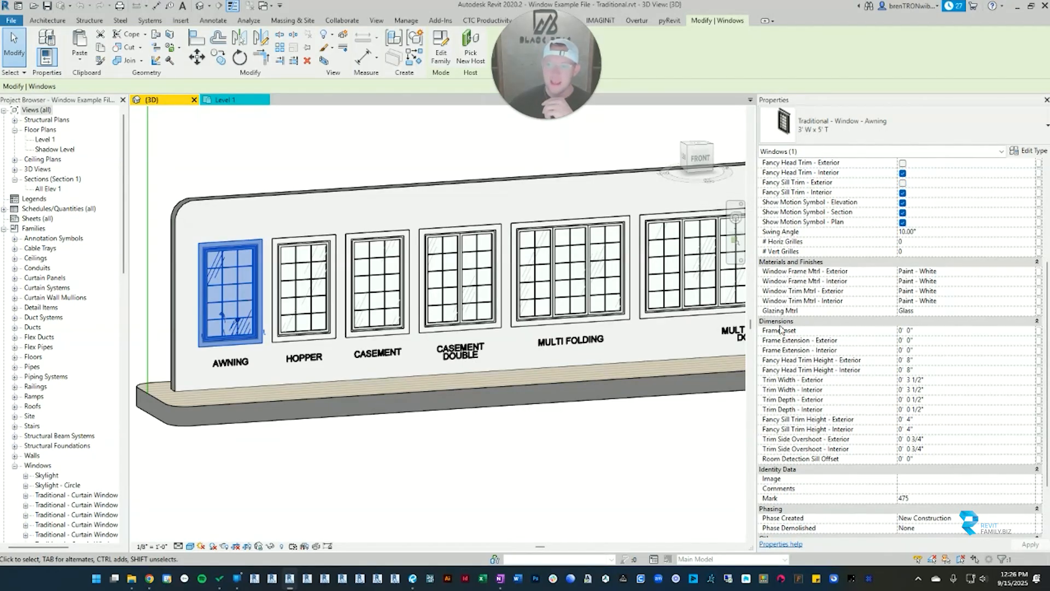
left_click(1037, 468)
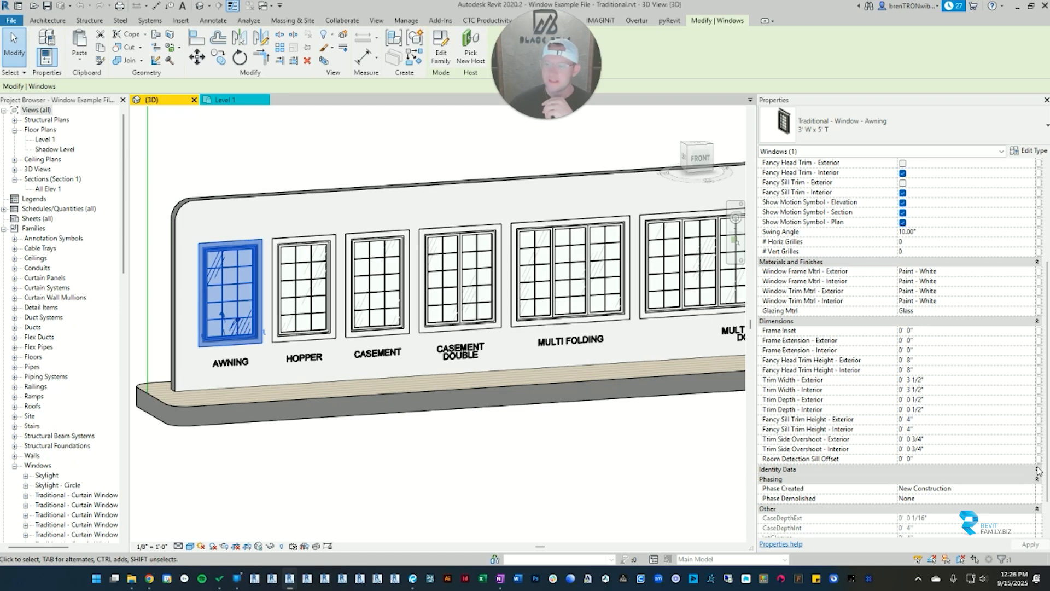
left_click(1037, 479)
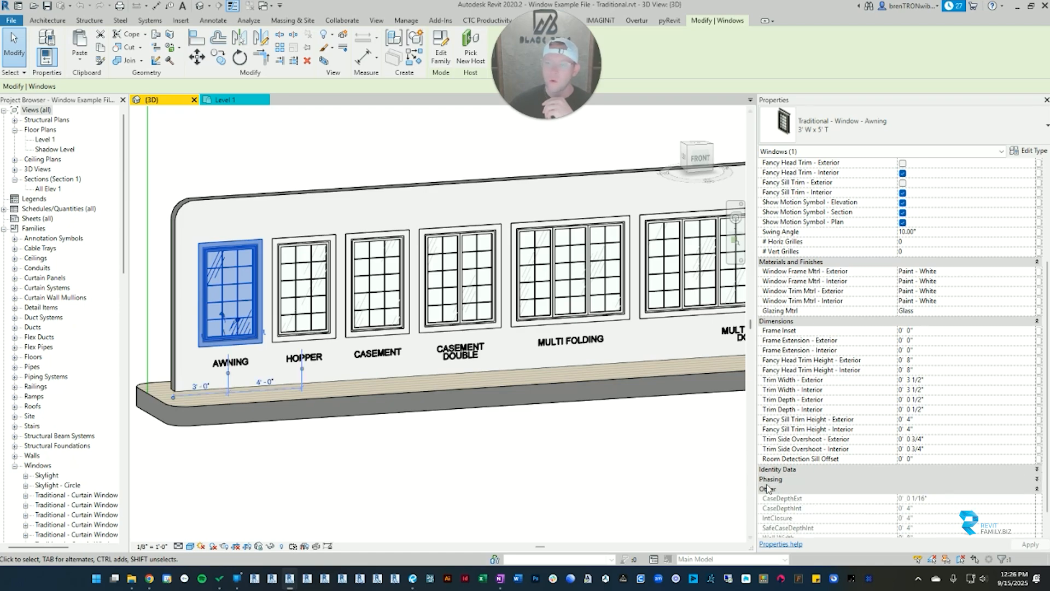
scroll(773, 499, "down", 1)
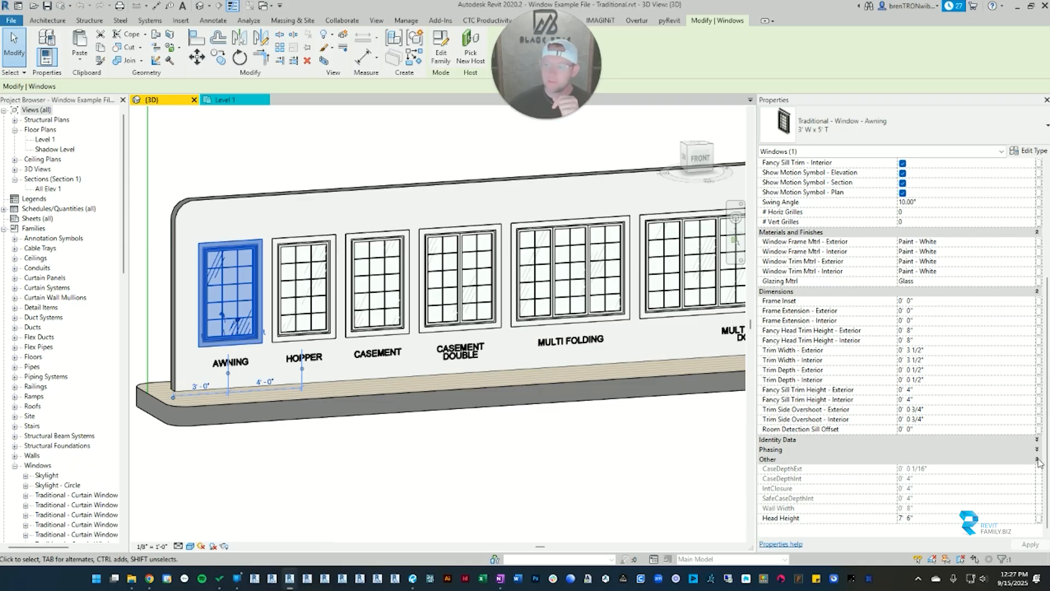
scroll(858, 229, "up", 5)
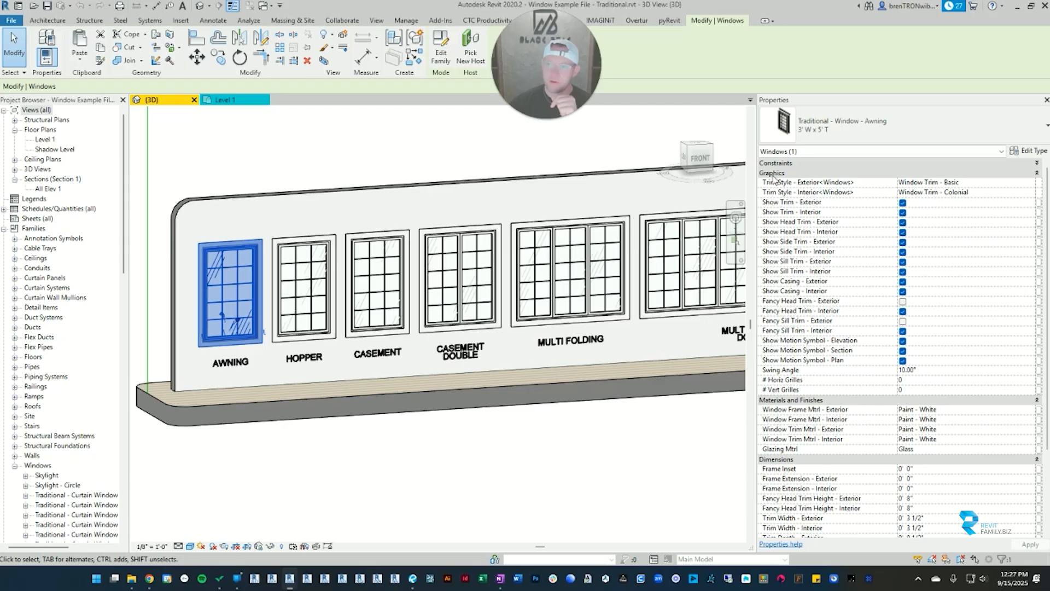
Step: Review the awning window's instance parameters under Graphics, Materials and Finishes, and Dimensions
scroll(837, 384, "down", 3)
scroll(810, 384, "up", 3)
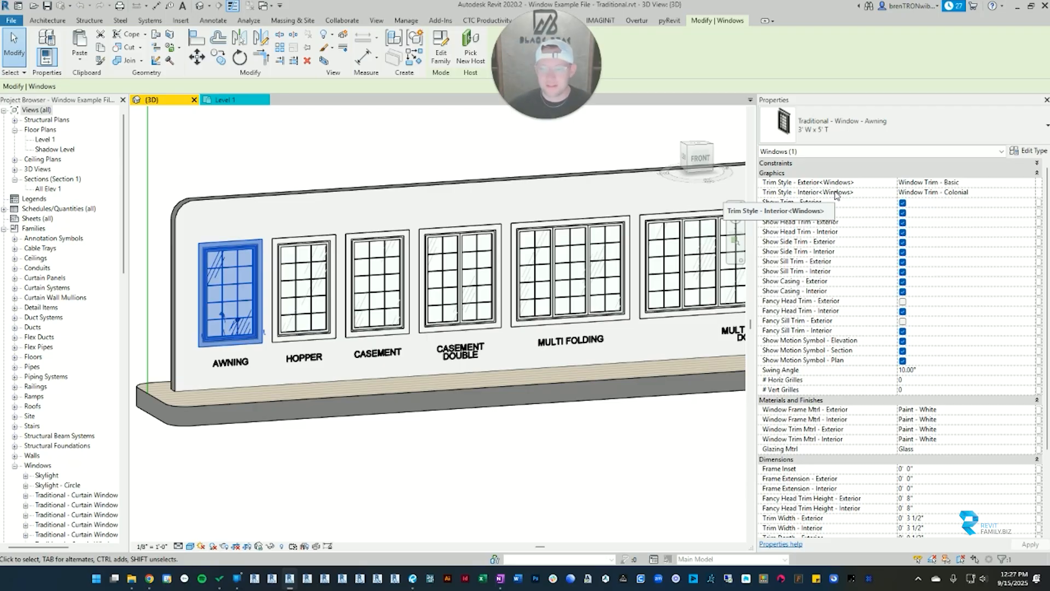
scroll(821, 355, "down", 2)
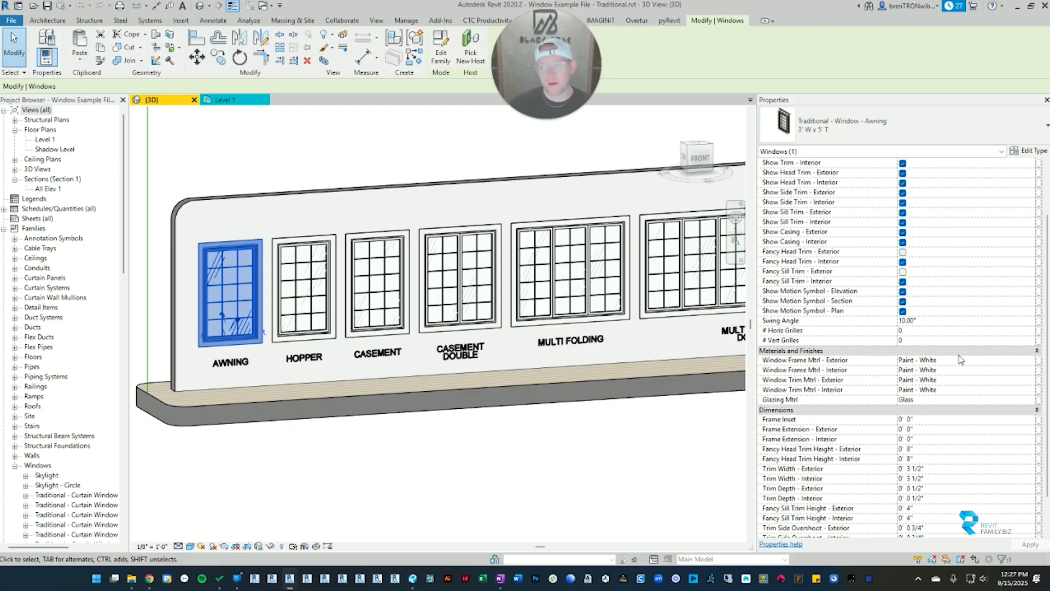
scroll(849, 382, "down", 2)
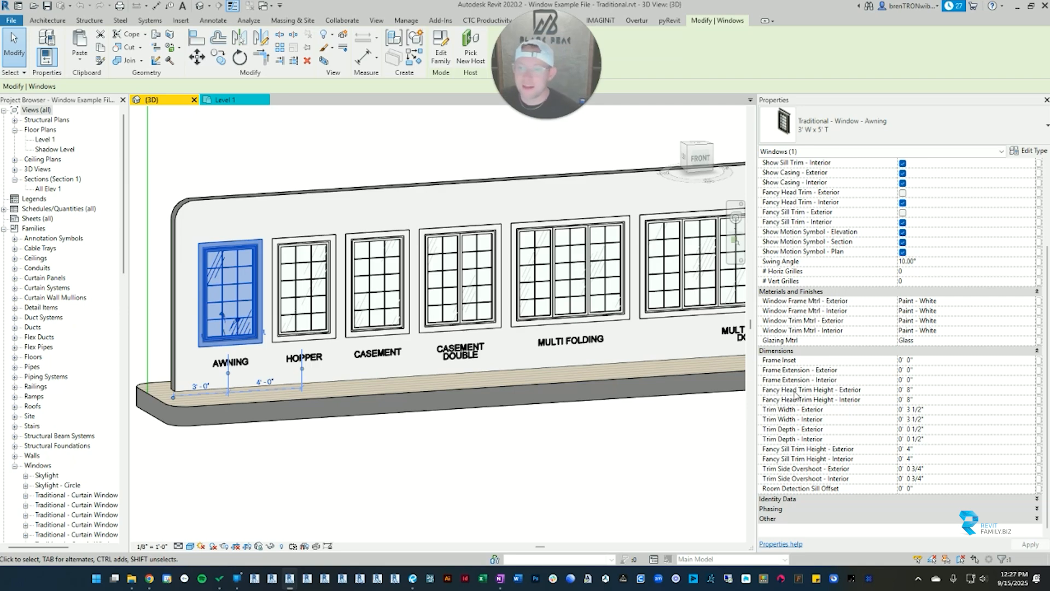
scroll(907, 407, "up", 2)
scroll(907, 380, "down", 2)
scroll(906, 377, "up", 2)
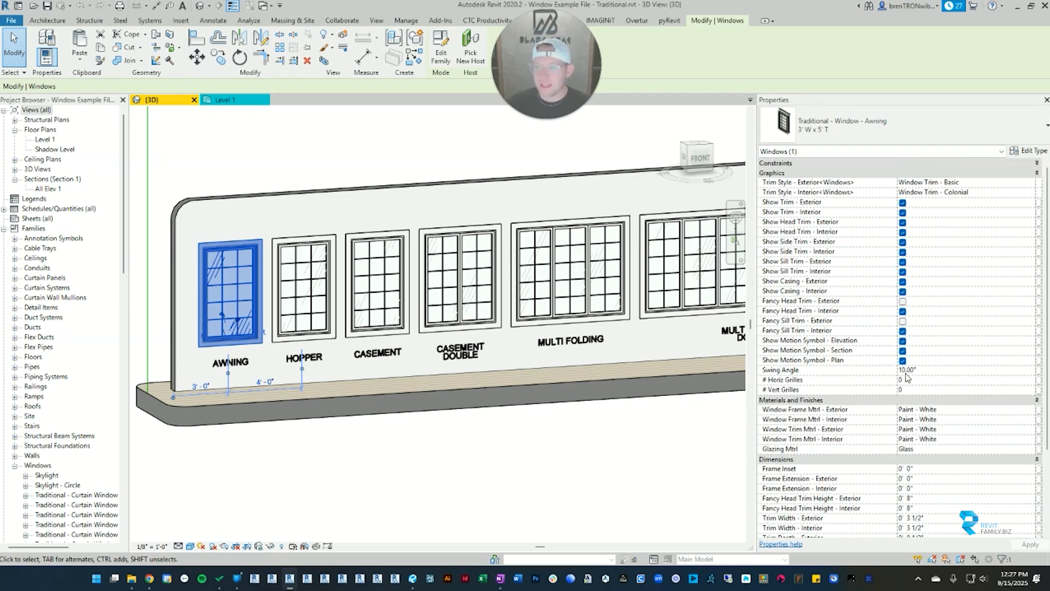
scroll(884, 311, "down", 2)
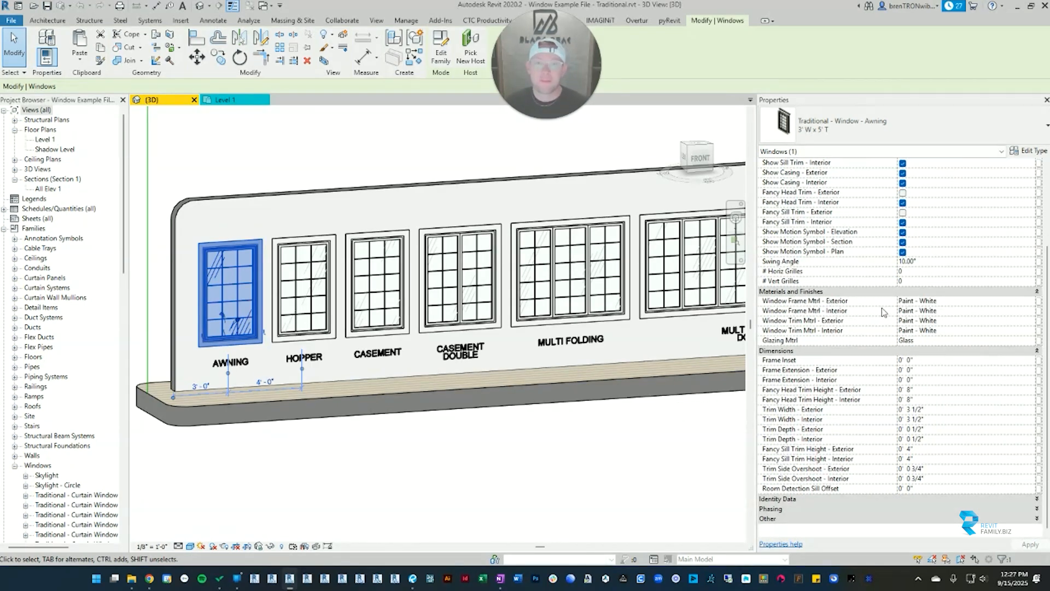
scroll(880, 306, "up", 2)
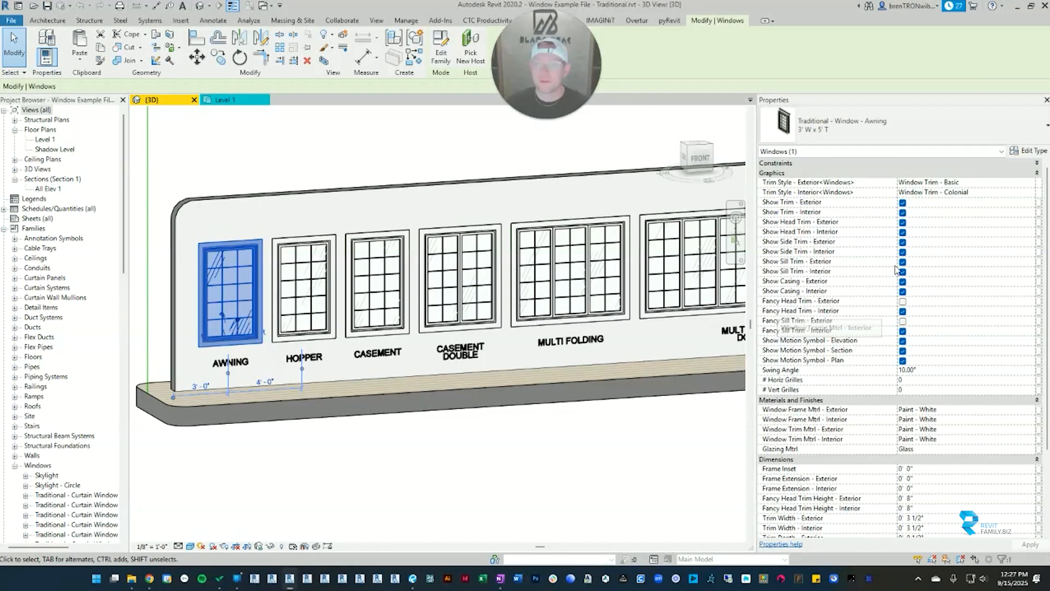
Step: Expand the Constraints group and set the awning window's sill height to 0
left_click(806, 164)
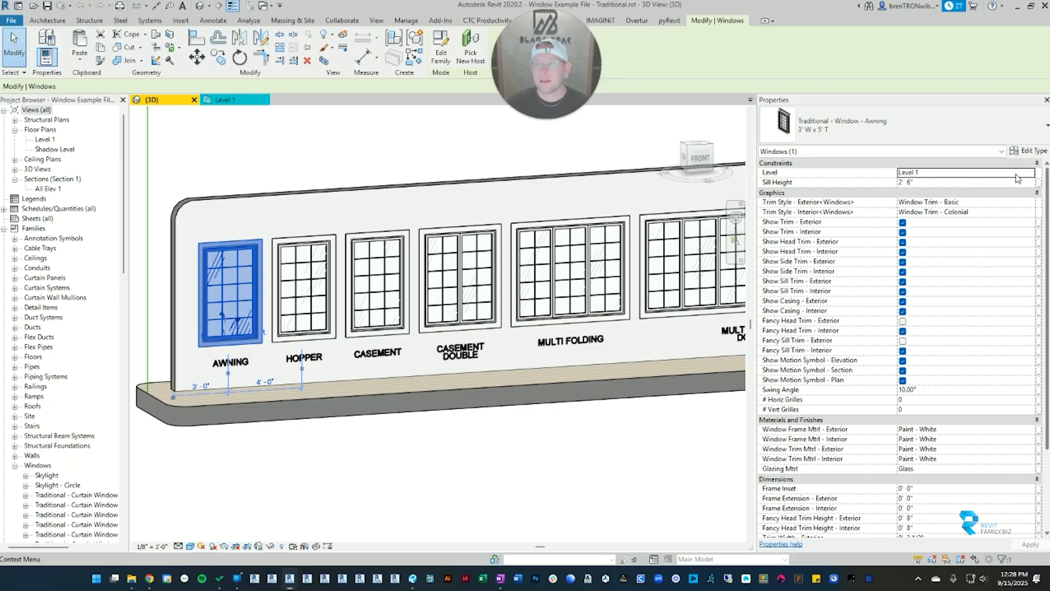
left_click(936, 182)
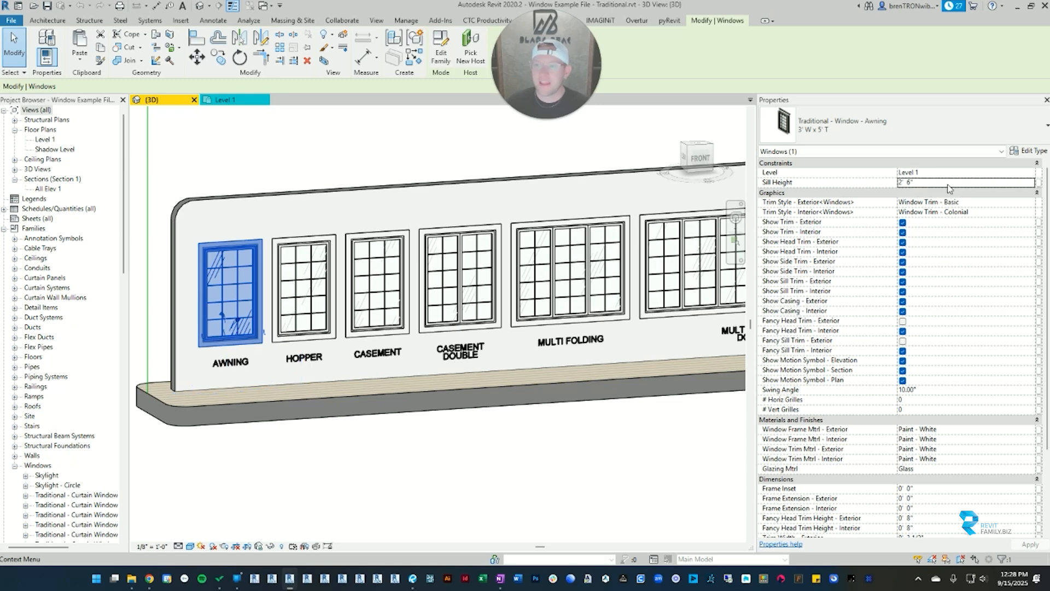
type("0")
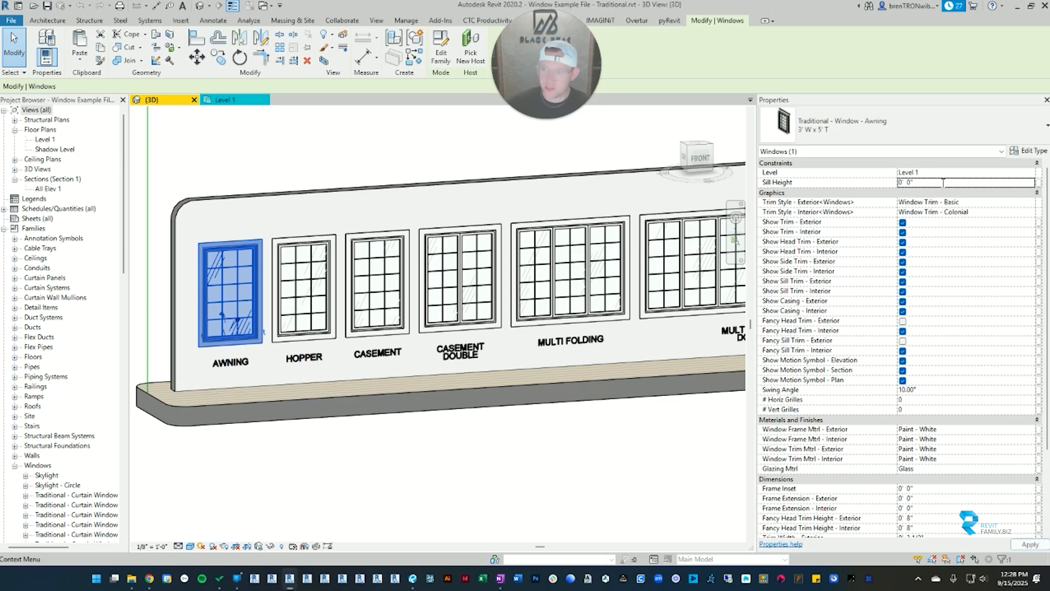
key("Return")
Step: Try a sill height of 3' on the awning window and set it back to 2' 6"
left_click(962, 182)
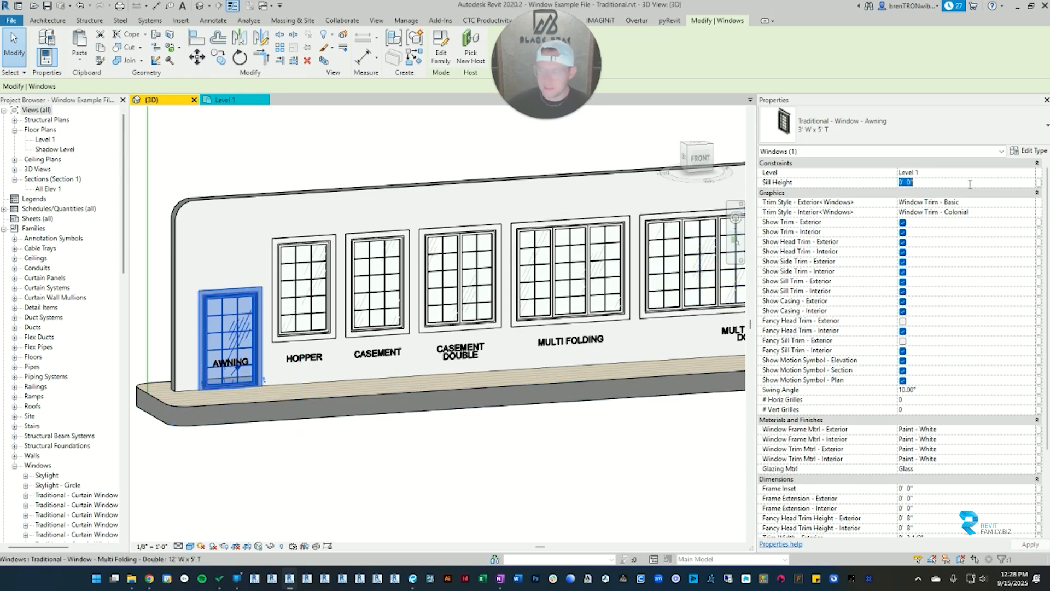
type("3")
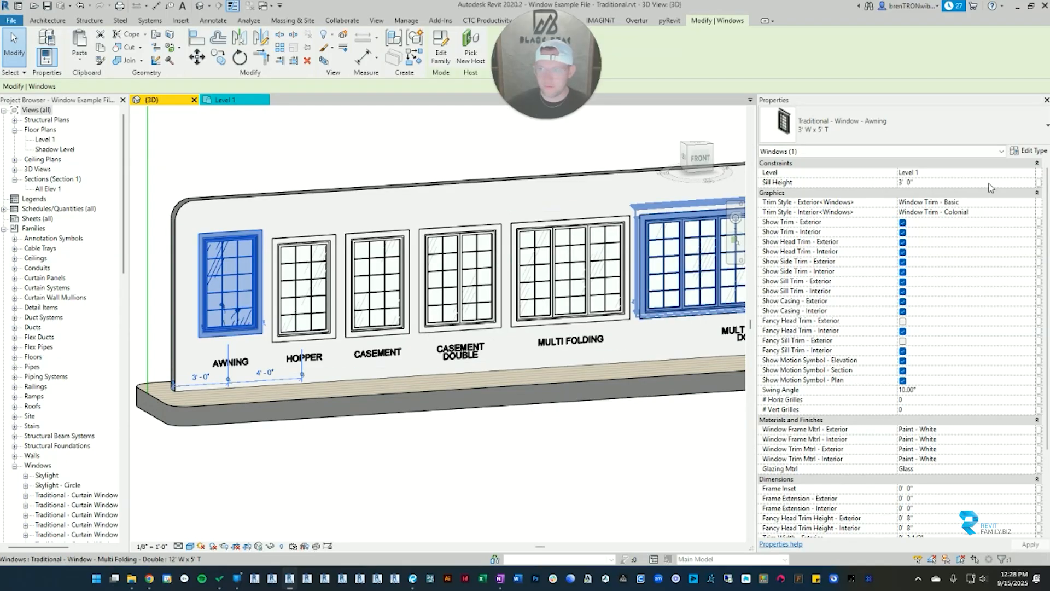
left_click(989, 182)
type("2 6")
key("Return")
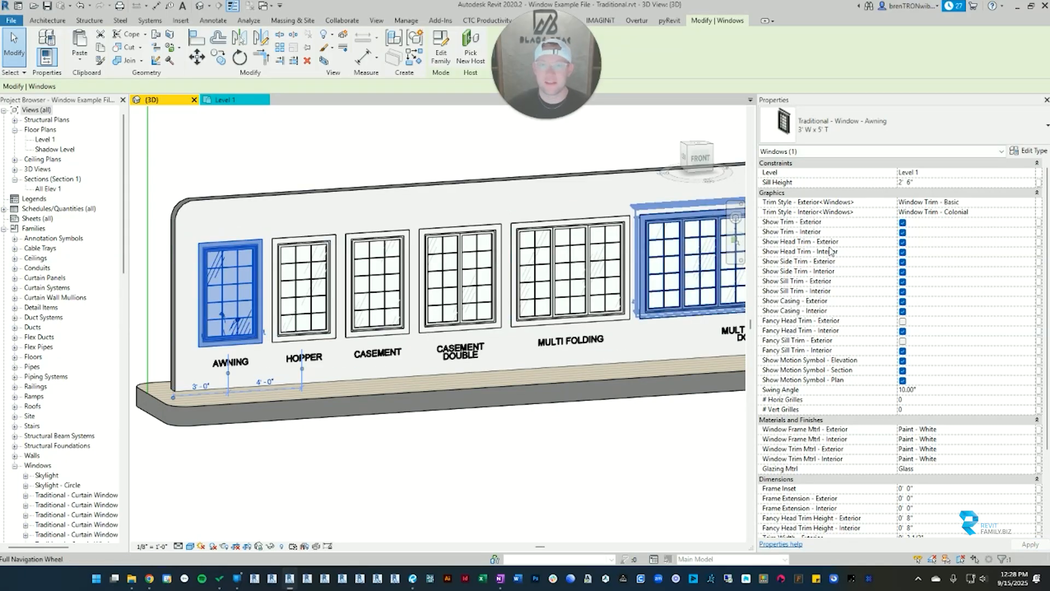
Step: Clear the selection and select the awning window again
scroll(856, 221, "down", 1)
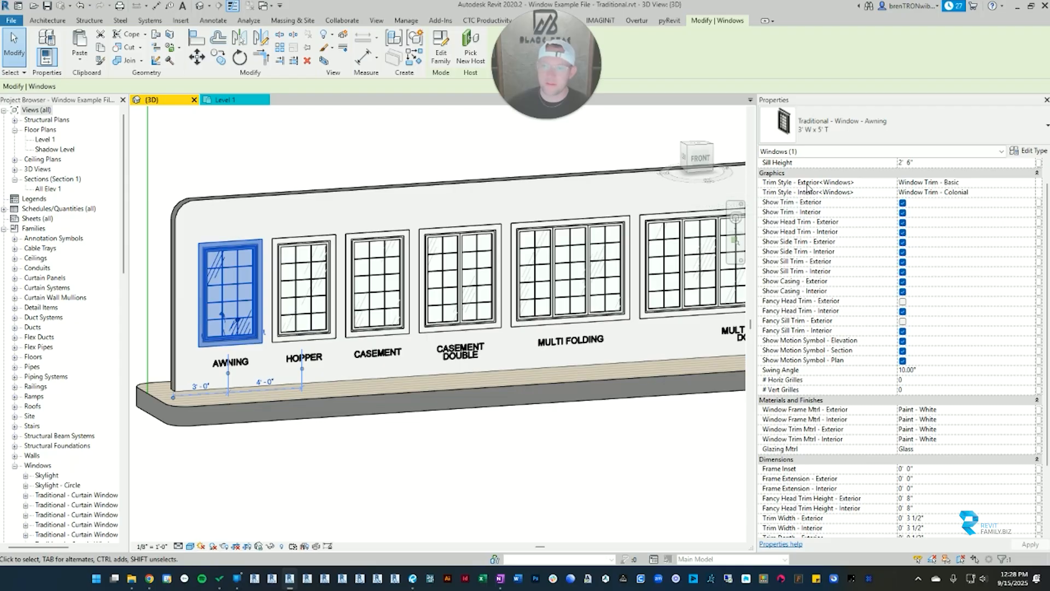
left_click(220, 189)
scroll(242, 334, "up", 2)
scroll(242, 335, "up", 3)
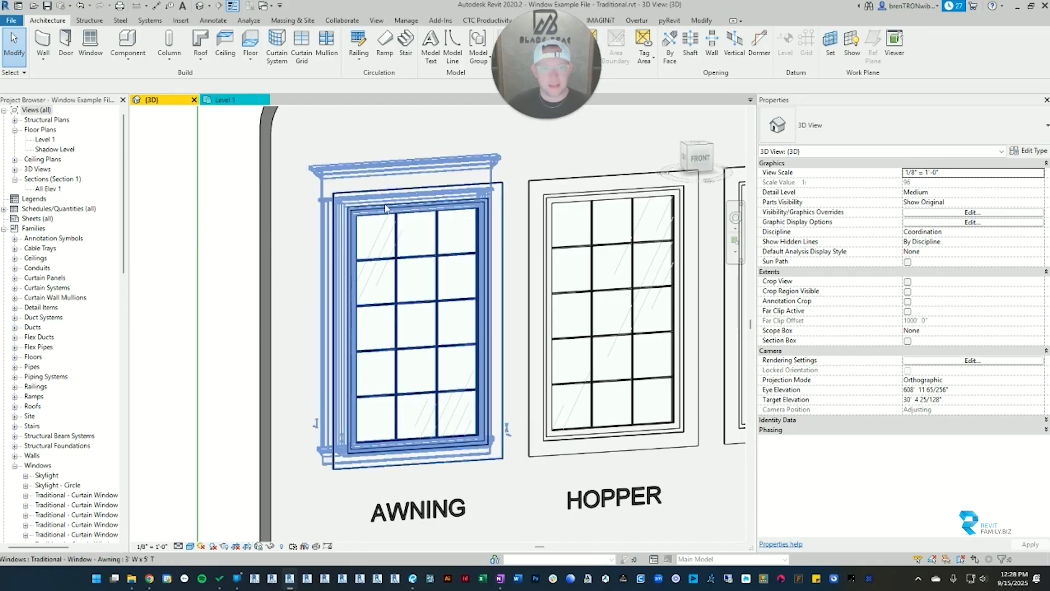
left_click(337, 432)
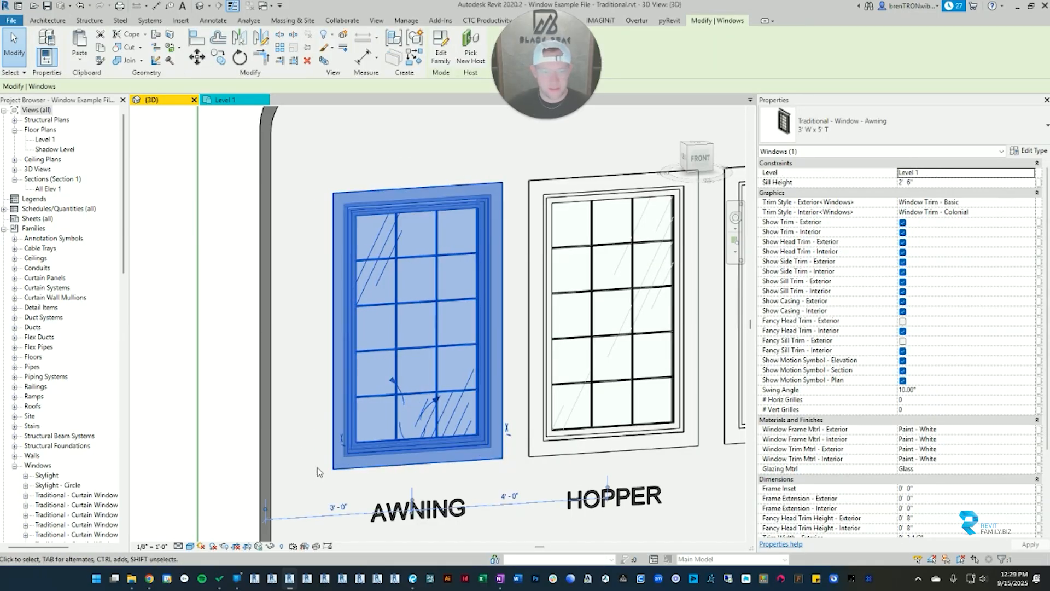
Step: Examine the awning window's trim on the interior and exterior sides of the wall
scroll(506, 434, "up", 3)
middle_click_drag(506, 438, 456, 340, "shift")
scroll(455, 336, "down", 3)
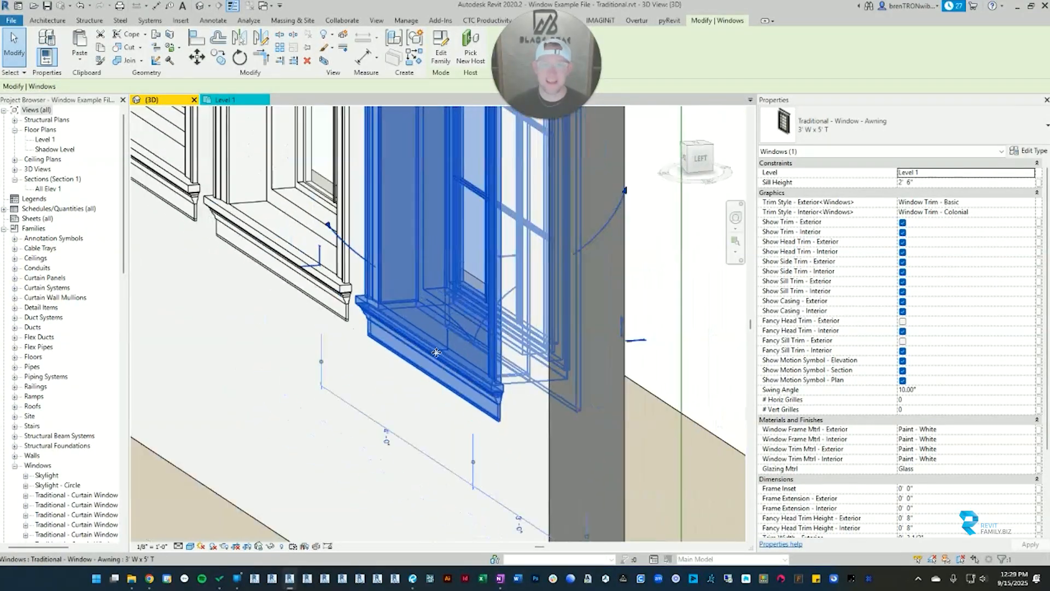
scroll(317, 338, "down", 2)
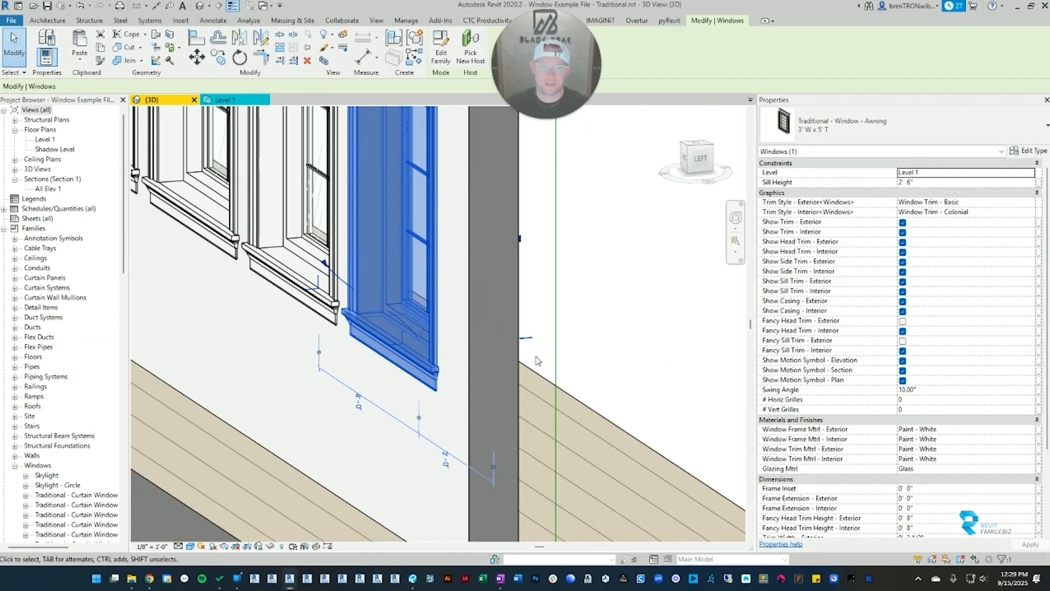
middle_click_drag(536, 360, 381, 420, "shift")
scroll(369, 300, "up", 5)
scroll(369, 299, "down", 4)
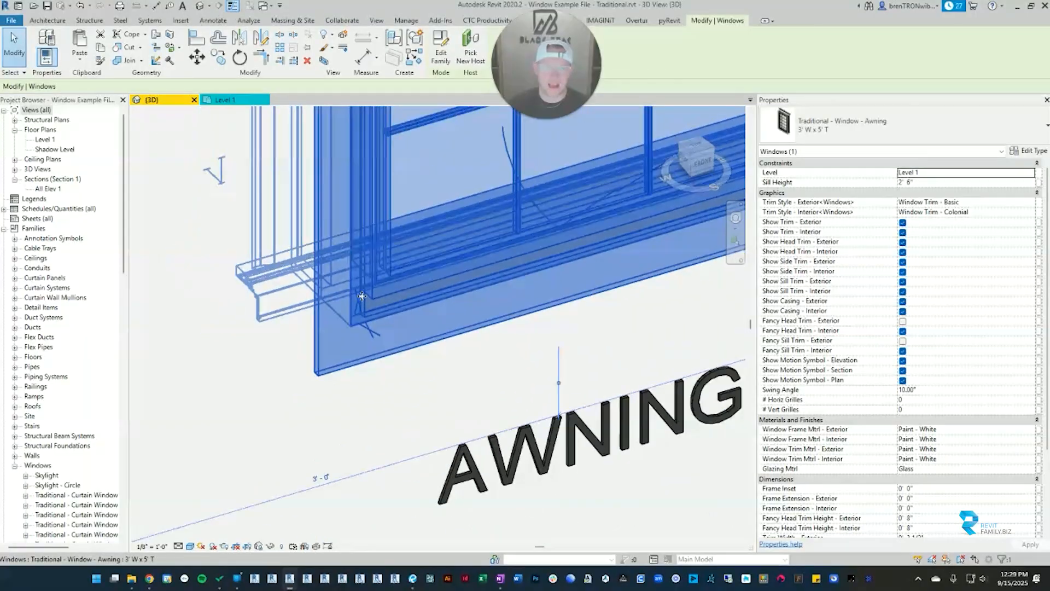
middle_click_drag(368, 299, 487, 326, "shift")
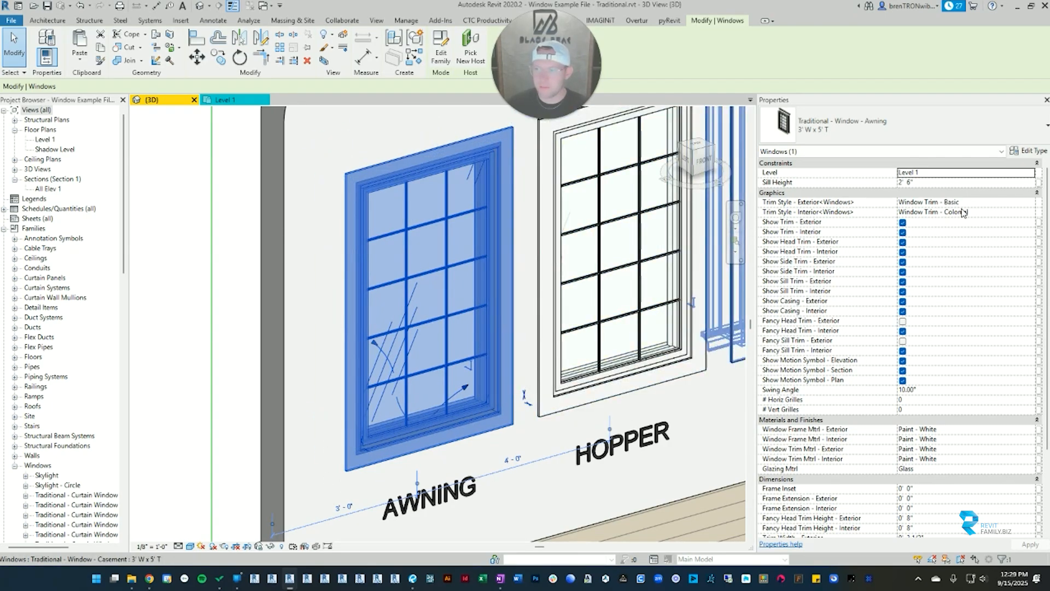
left_click(702, 161)
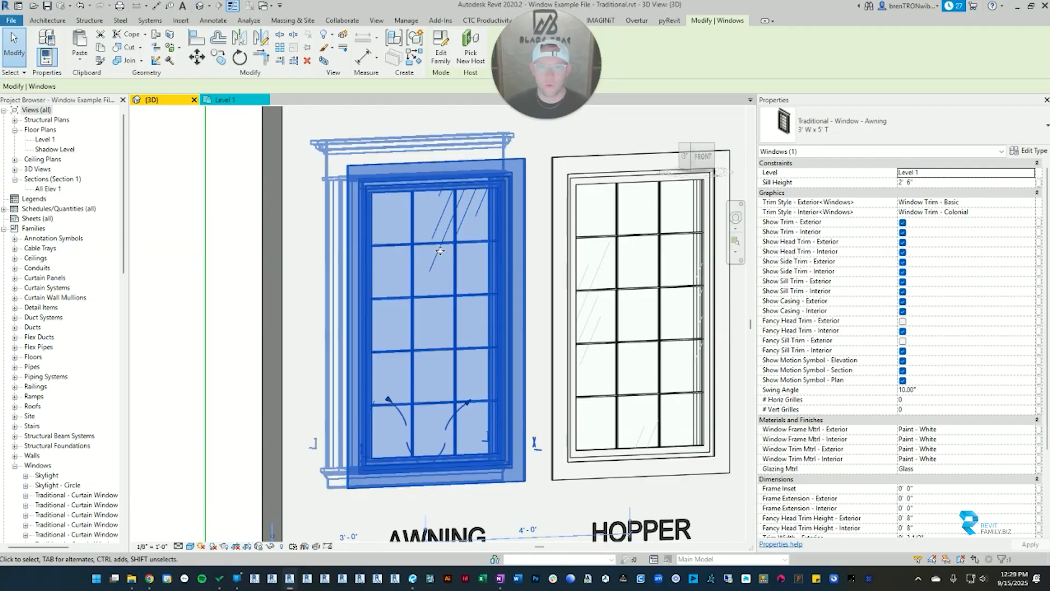
middle_click_drag(441, 250, 550, 438, "shift")
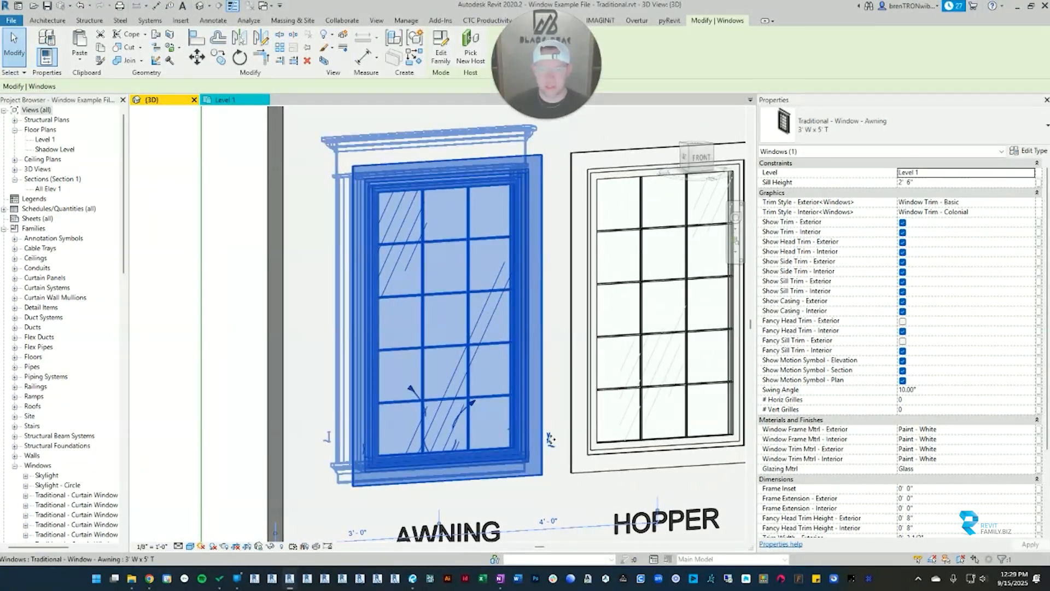
key("space")
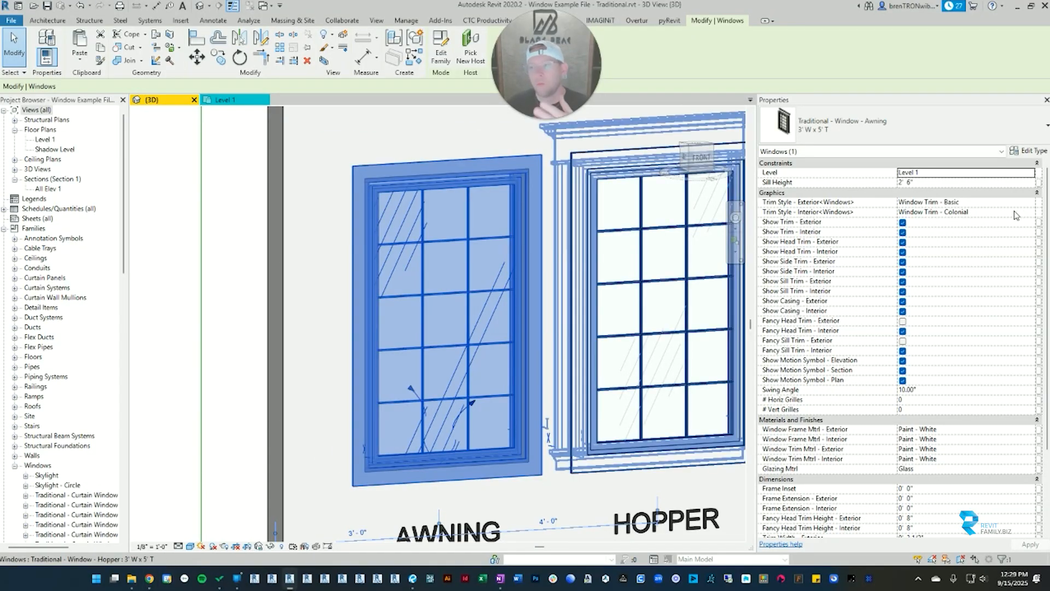
Step: Browse the window trim options available for the awning window's exterior trim style without changing it
left_click(1029, 202)
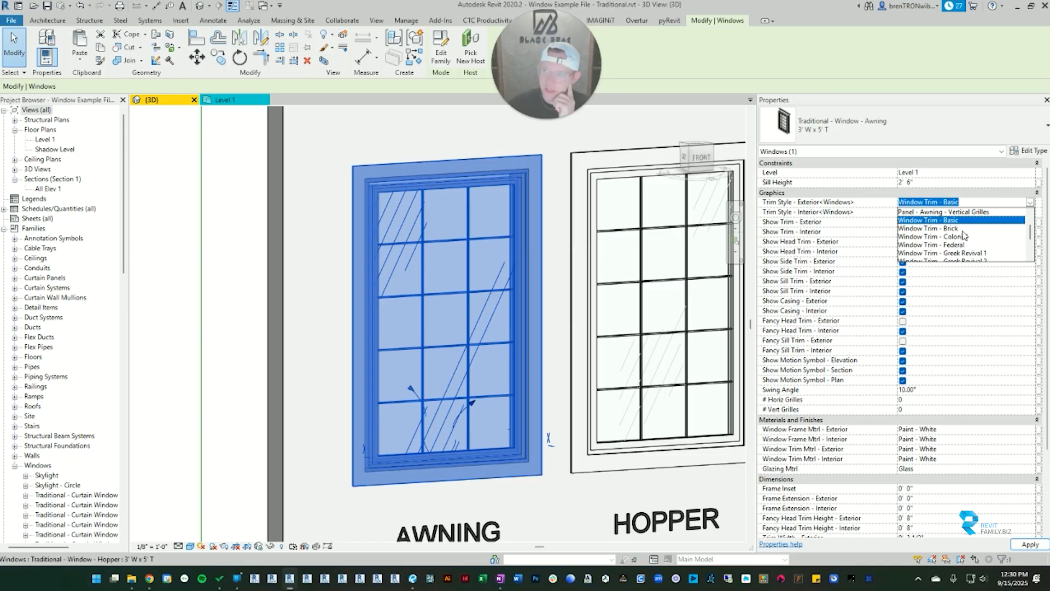
scroll(956, 242, "down", 1)
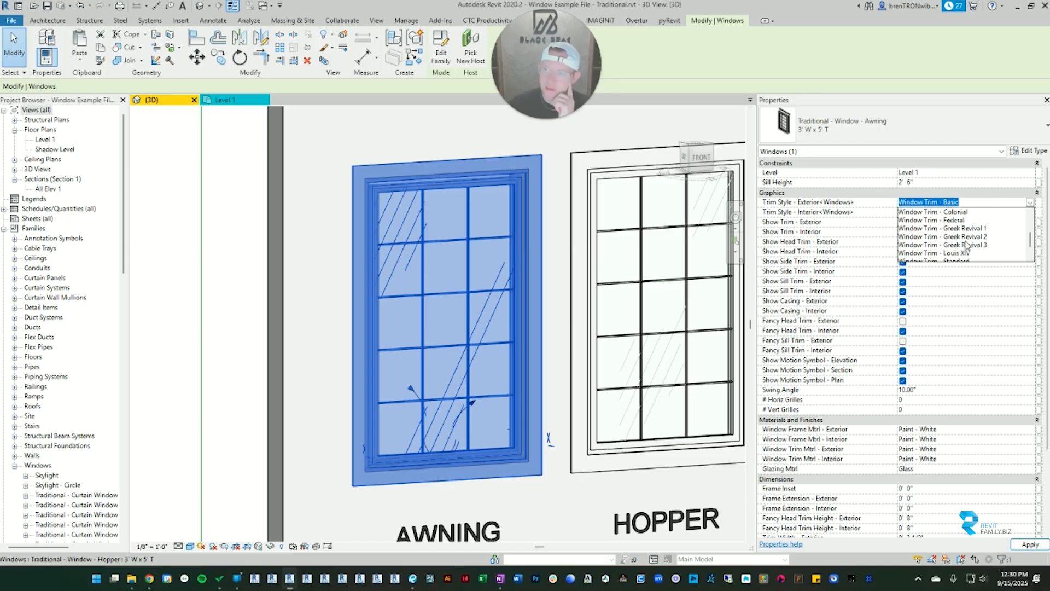
left_click(492, 179)
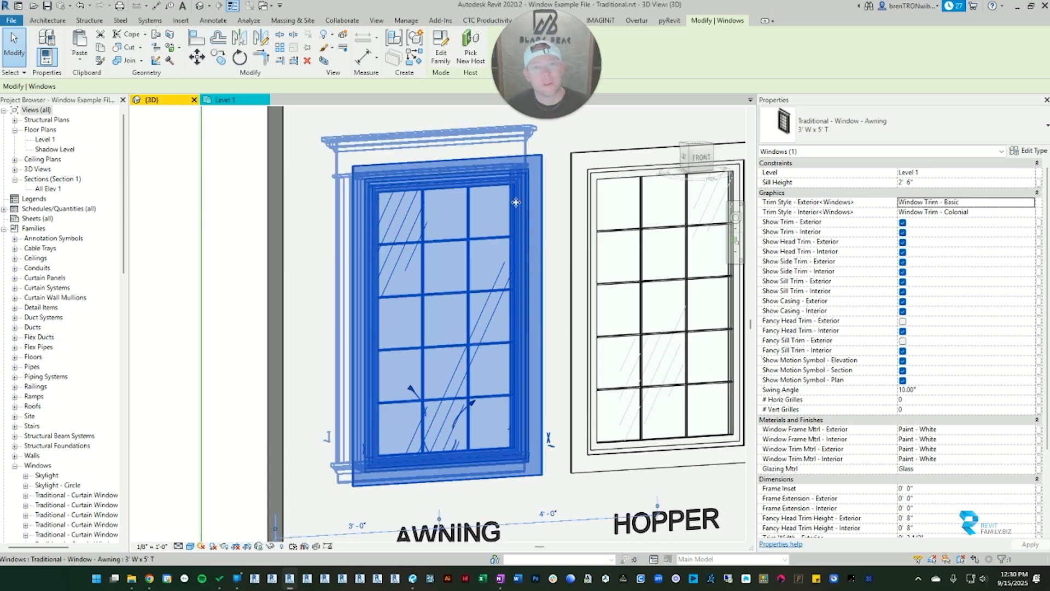
Step: Open Traditional Windows Catalog.pdf from the 03 Traditional folder and review the grille and trim options on page 4
left_click(131, 578)
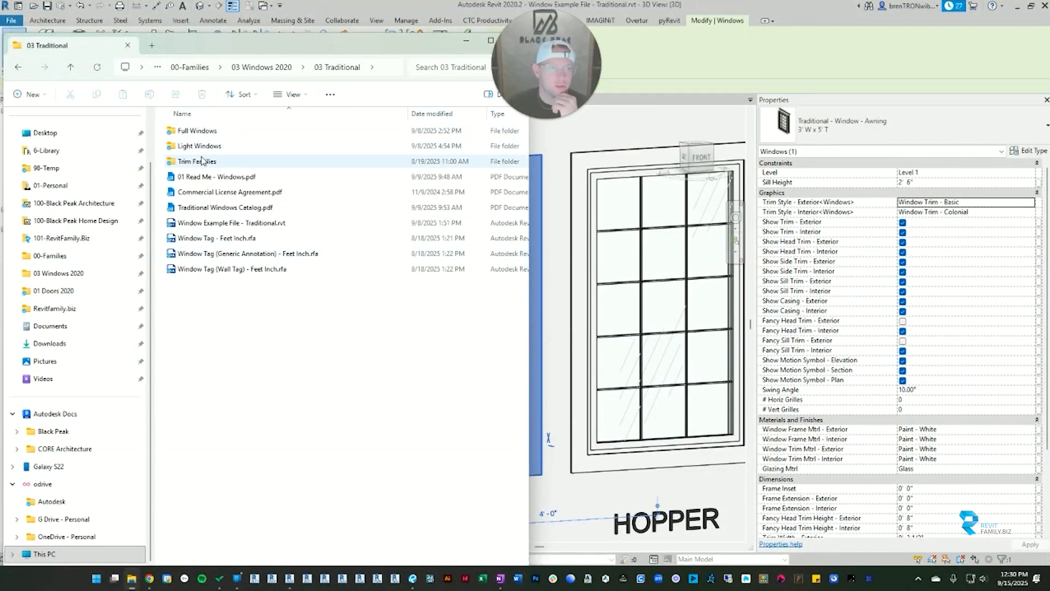
left_click(208, 209)
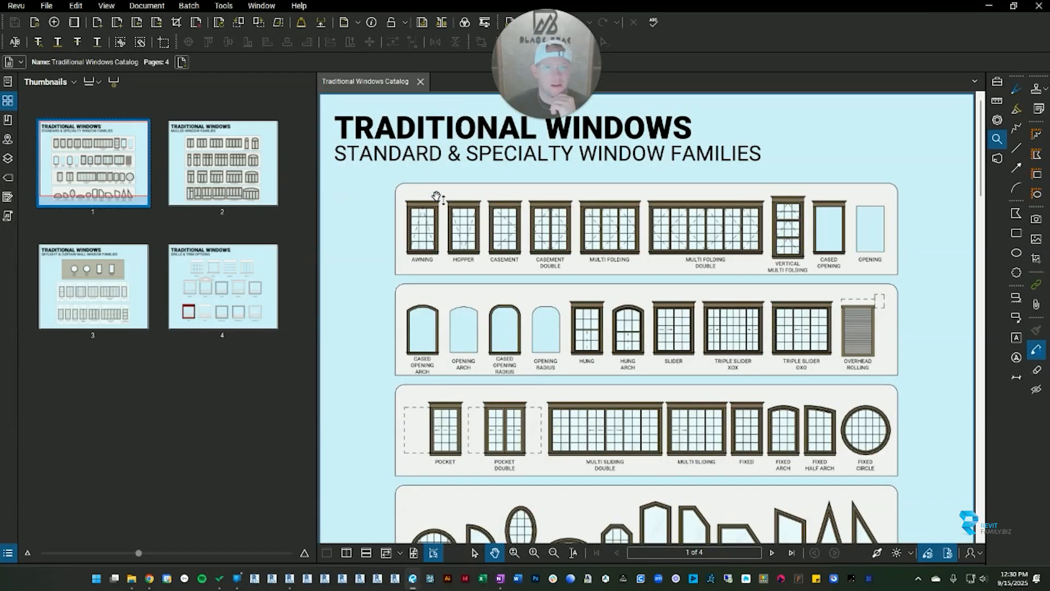
left_click(219, 296)
scroll(534, 301, "down", 2)
scroll(533, 301, "up", 3)
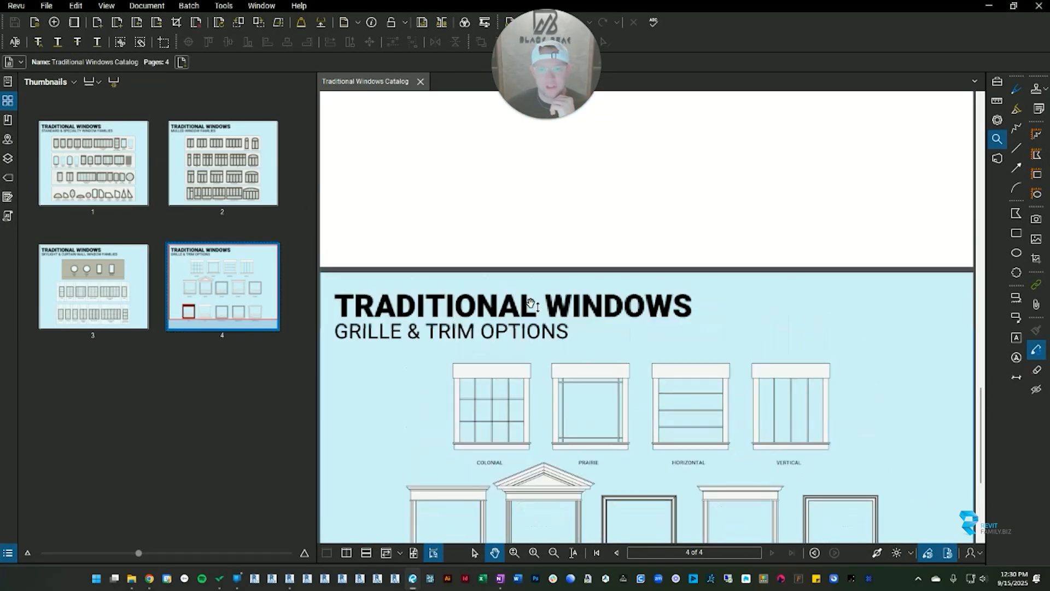
scroll(534, 300, "down", 3)
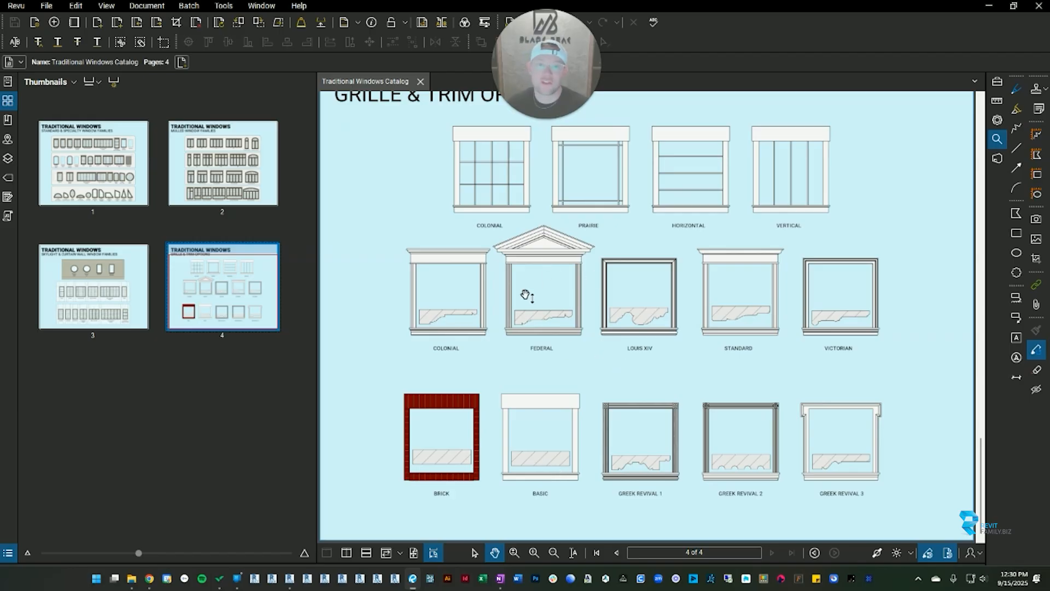
left_click(988, 12)
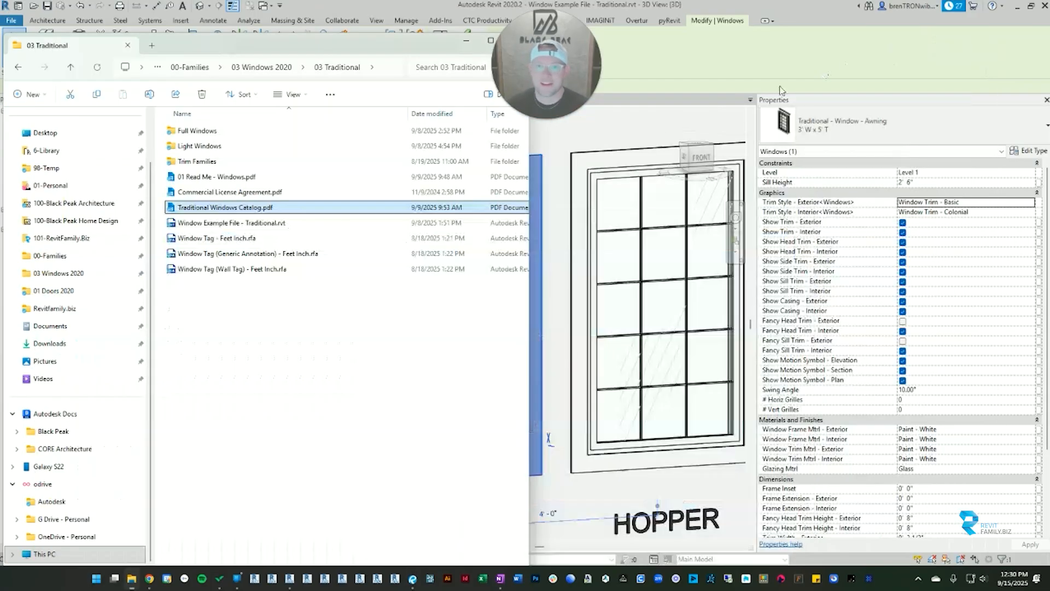
Step: Switch back to Revit and set the awning window's exterior trim style to Window Trim - Federal
left_click(538, 240)
scroll(559, 218, "down", 3)
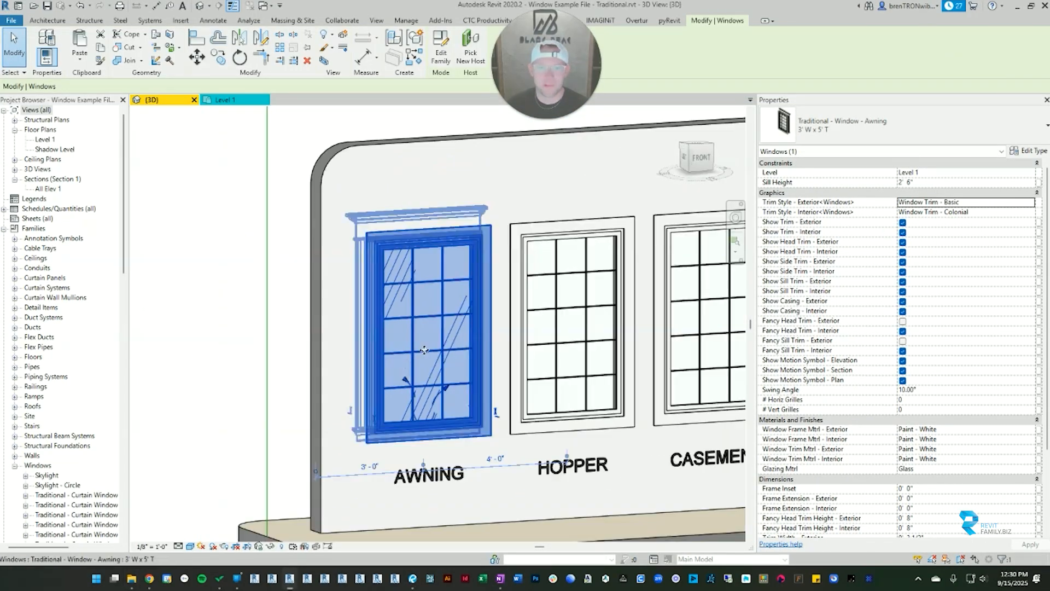
left_click(977, 202)
scroll(963, 240, "down", 2)
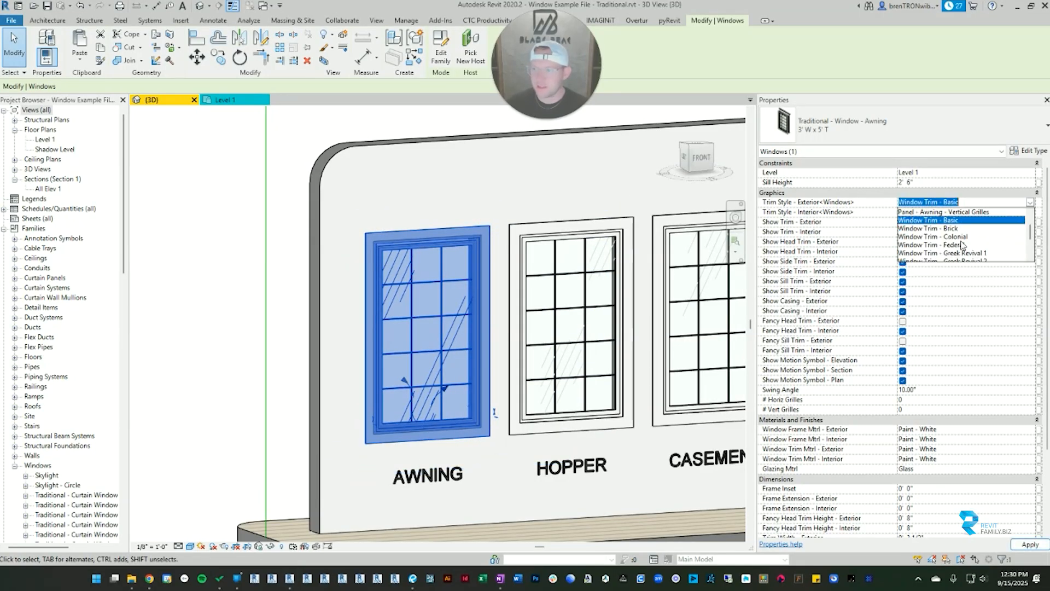
left_click(956, 225)
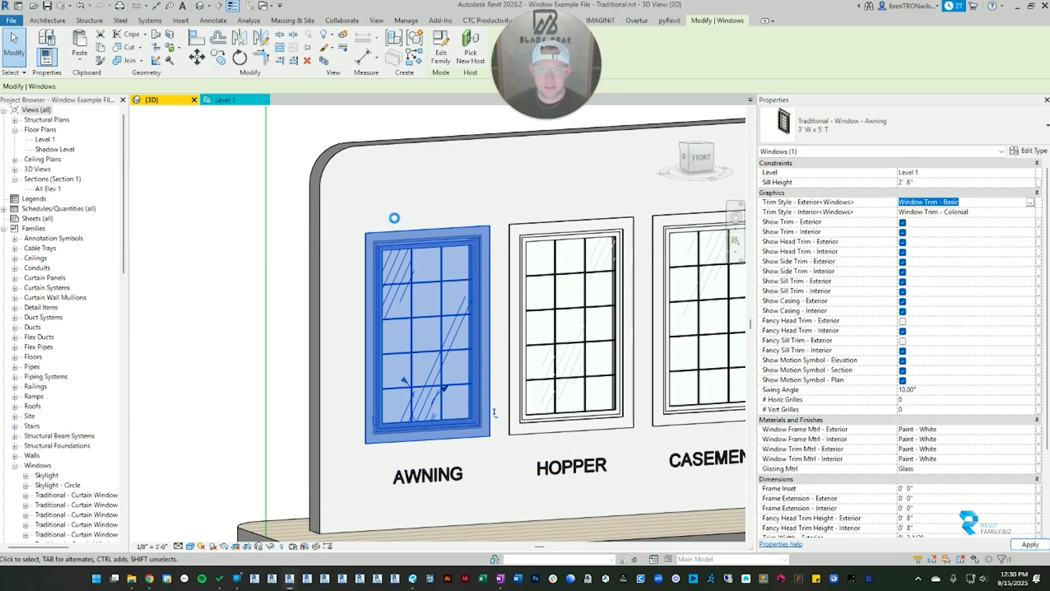
scroll(432, 333, "up", 3)
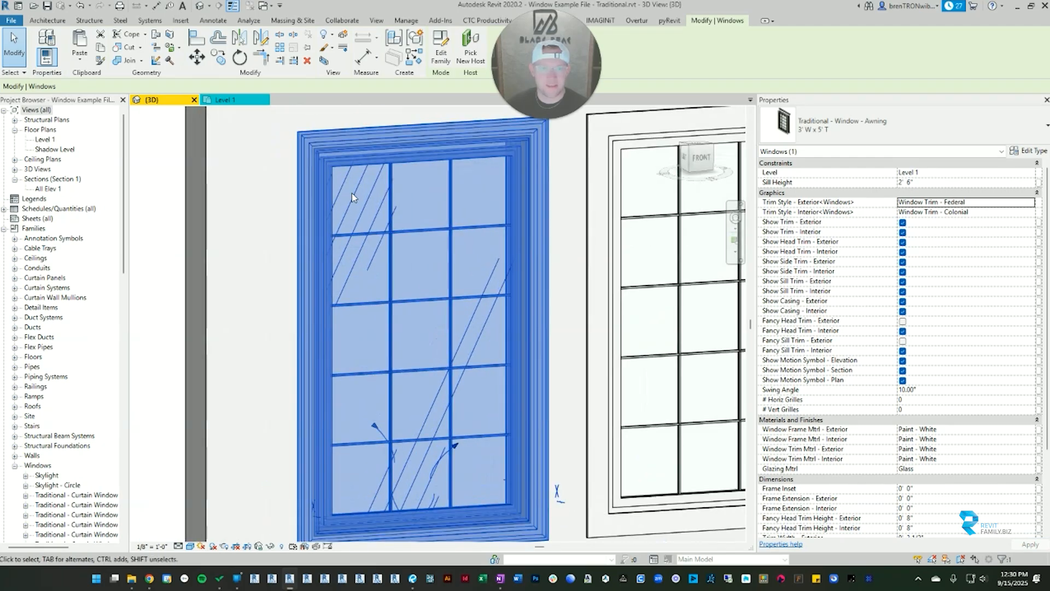
scroll(363, 396, "down", 3)
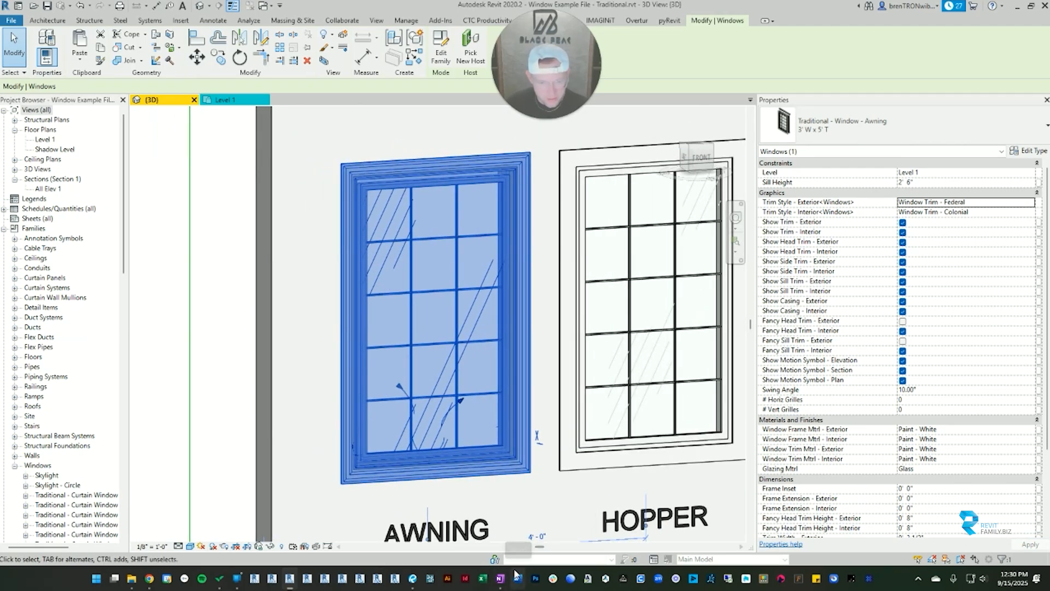
Step: Switch to the Traditional Windows Catalog and compare the trim styles on the grille and trim options page
left_click(414, 578)
scroll(584, 363, "up", 5)
scroll(584, 367, "down", 3)
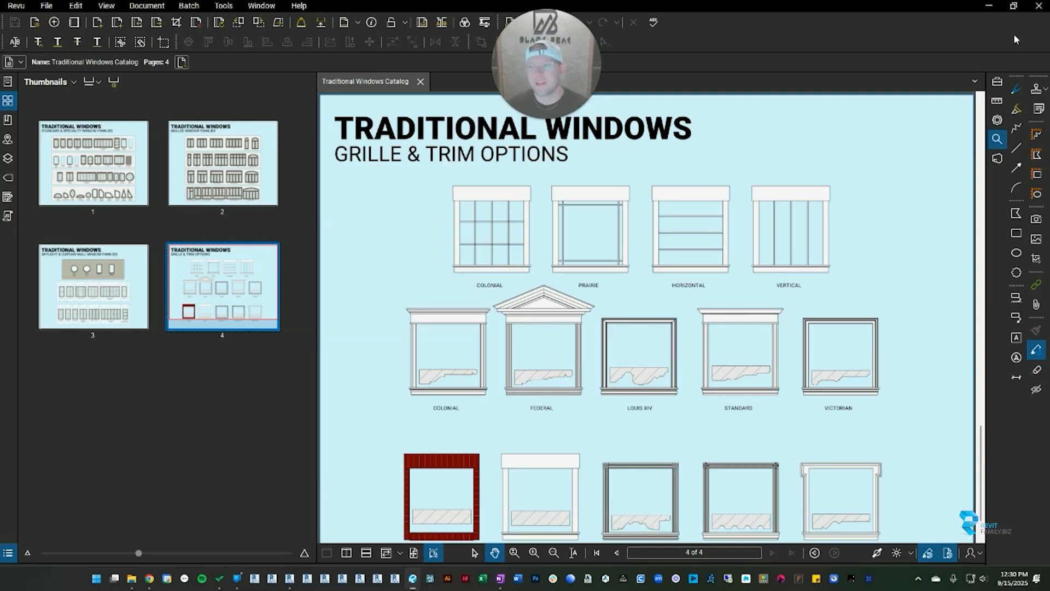
left_click(993, 9)
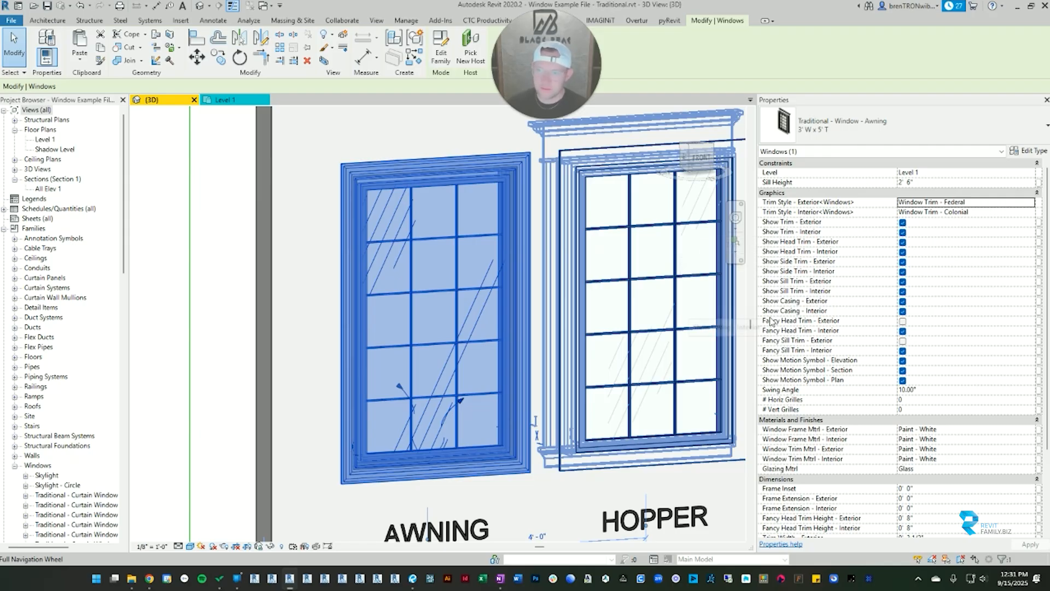
Step: Turn on the fancy exterior head trim for the awning window and clear the selection to inspect it
left_click(903, 322)
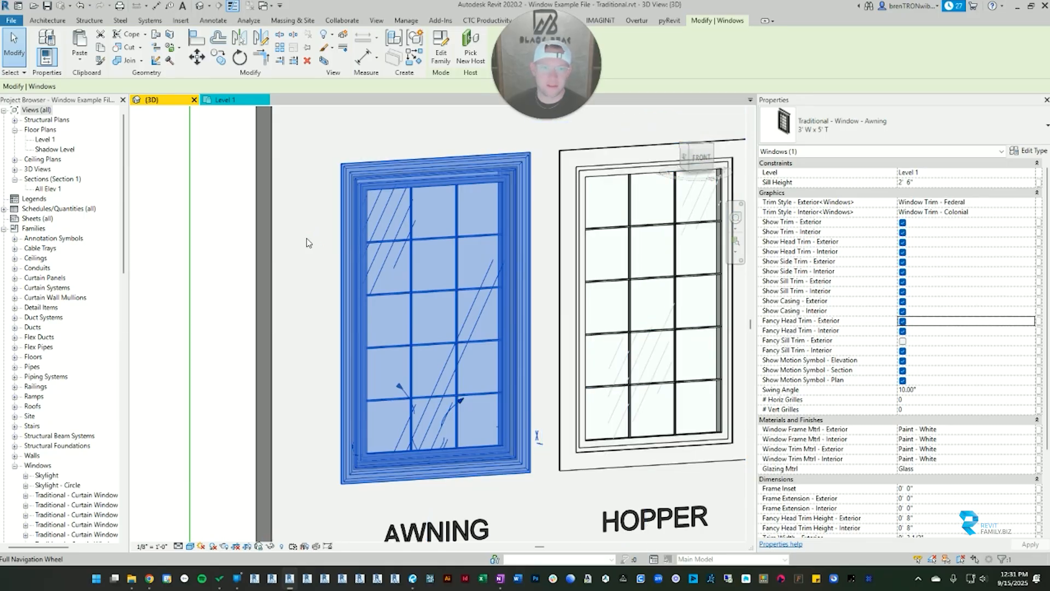
left_click(234, 253)
scroll(287, 259, "down", 3)
middle_click_drag(287, 258, 347, 303)
scroll(457, 249, "up", 3)
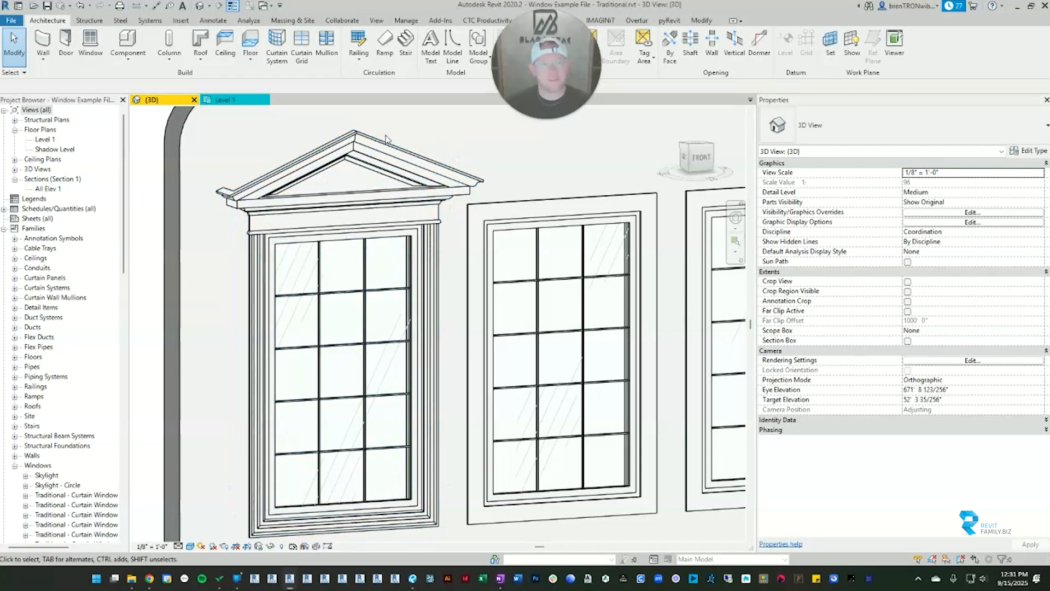
Step: Reselect the awning window and switch its fancy exterior head trim off and back on
left_click(305, 201)
middle_click_drag(356, 313, 301, 310, "shift")
scroll(317, 278, "down", 3)
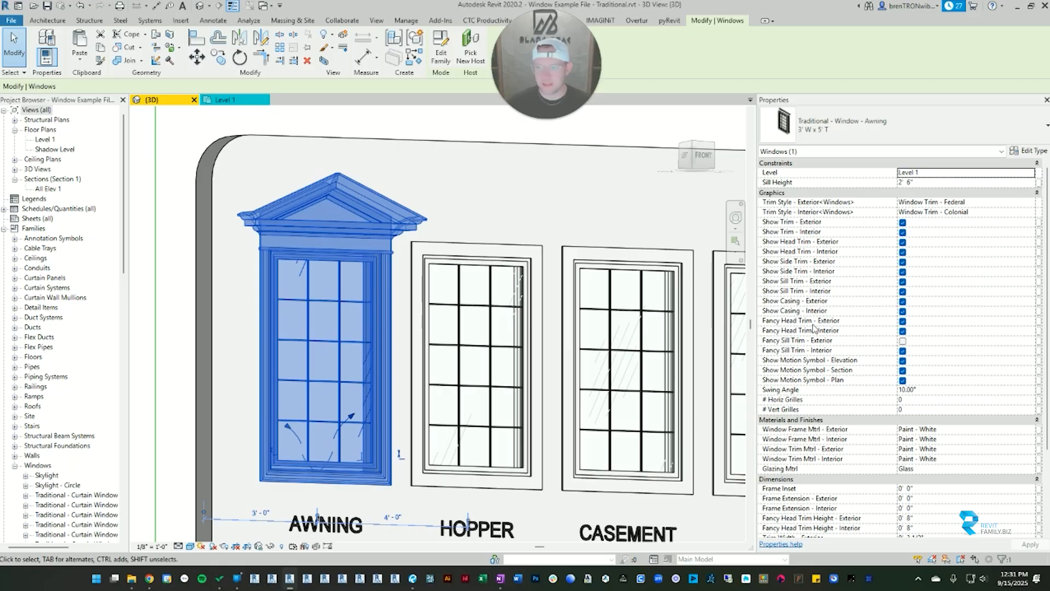
left_click(902, 321)
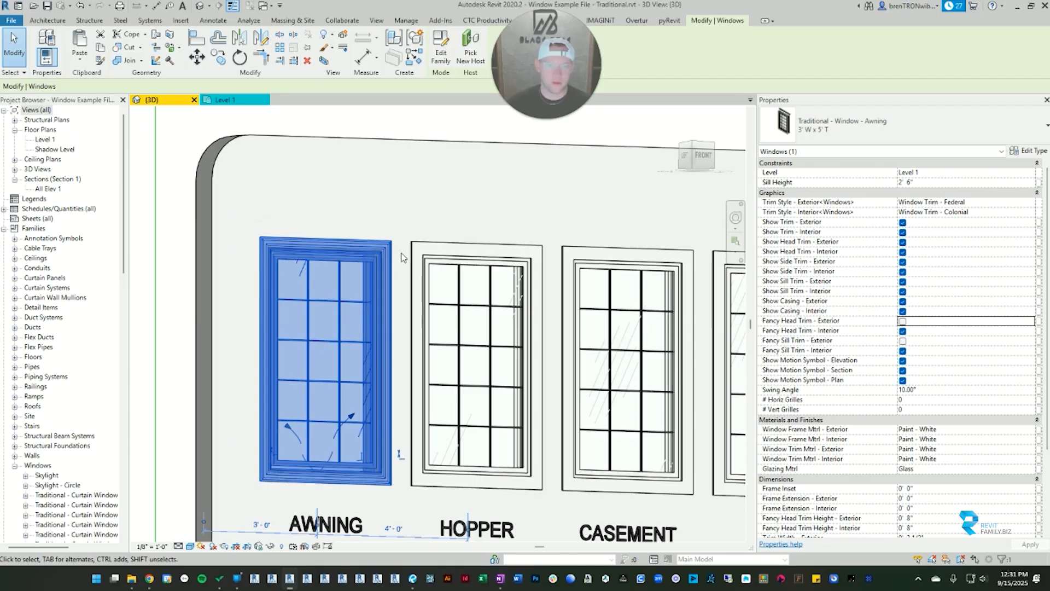
left_click(902, 321)
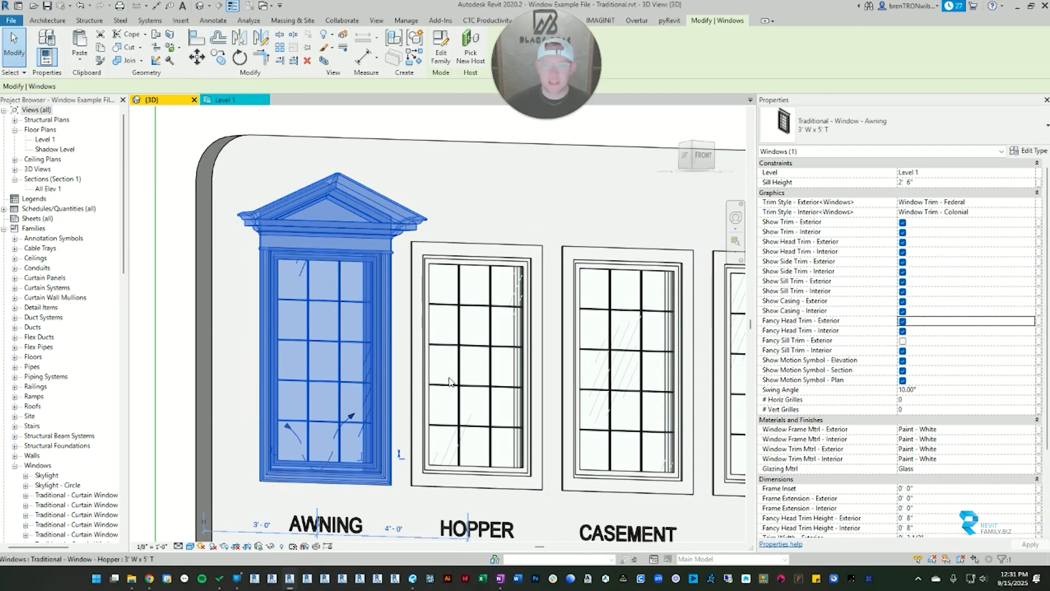
Step: Turn on the awning window's fancy exterior sill trim, clear the selection and inspect the sill and head together
middle_click_drag(404, 382, 449, 399, "shift")
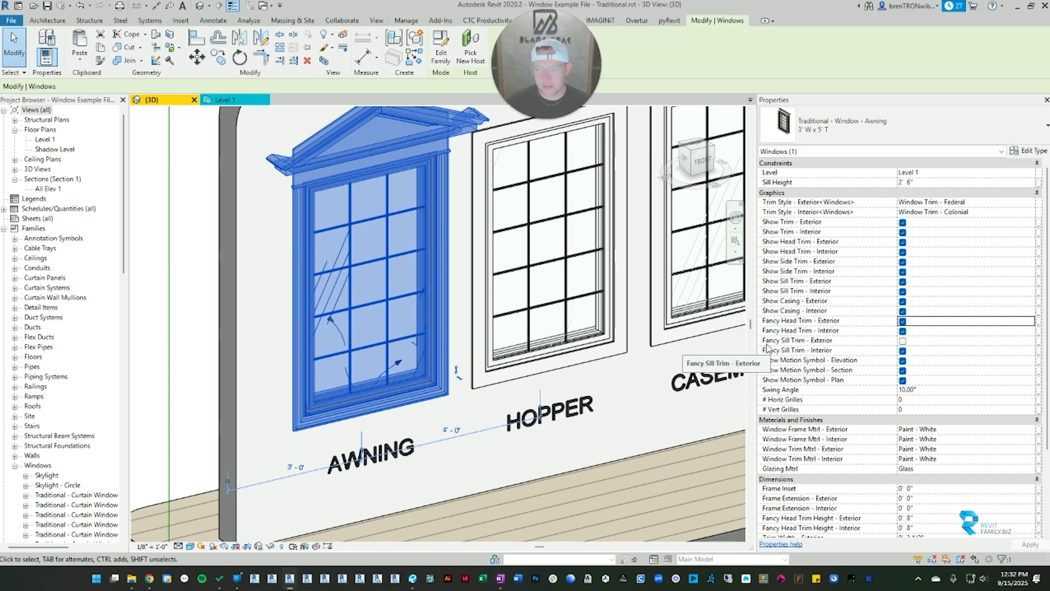
left_click(902, 341)
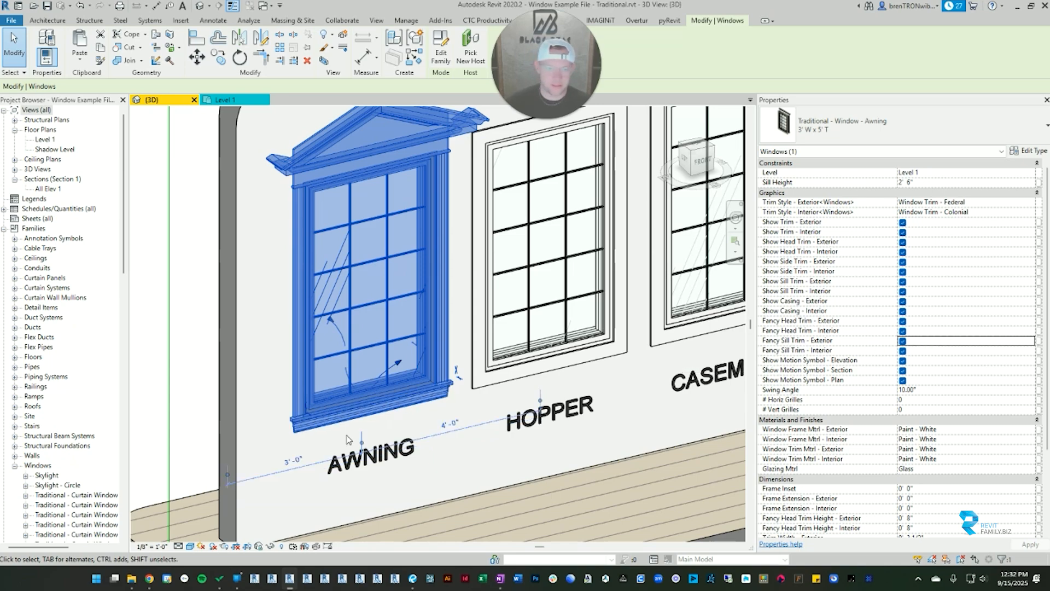
scroll(303, 440, "up", 5)
key("Escape")
scroll(680, 383, "down", 8)
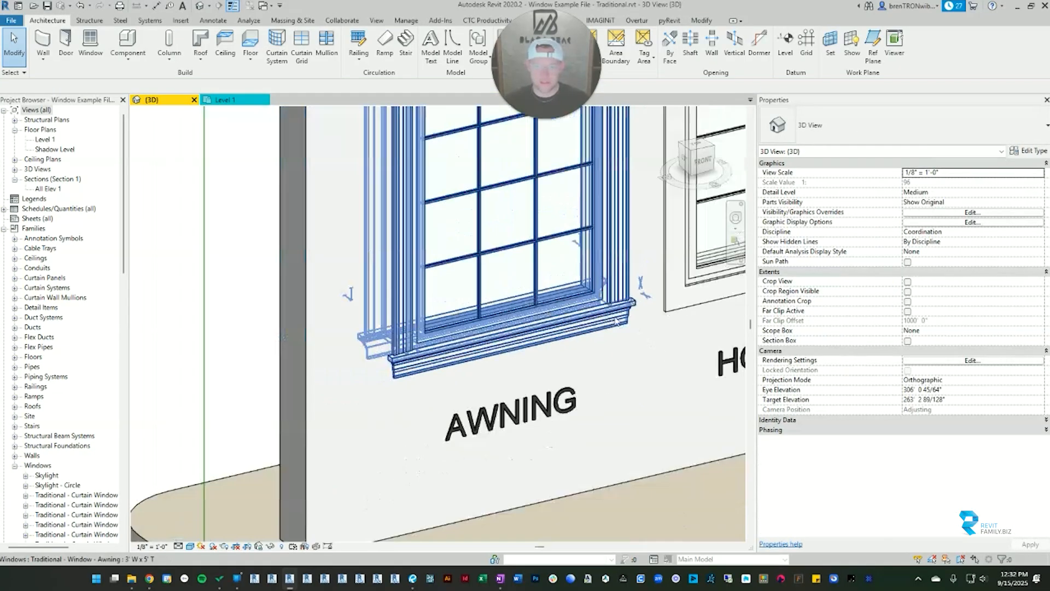
middle_click_drag(680, 383, 772, 322, "shift")
scroll(480, 422, "up", 3)
scroll(480, 422, "down", 3)
middle_click_drag(480, 422, 312, 368, "shift")
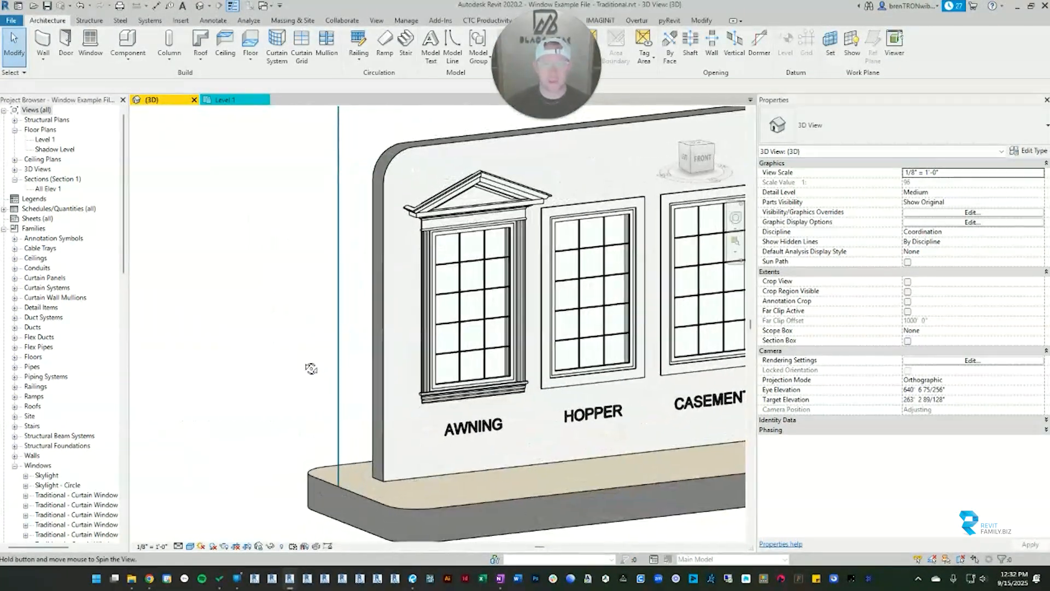
scroll(547, 285, "up", 5)
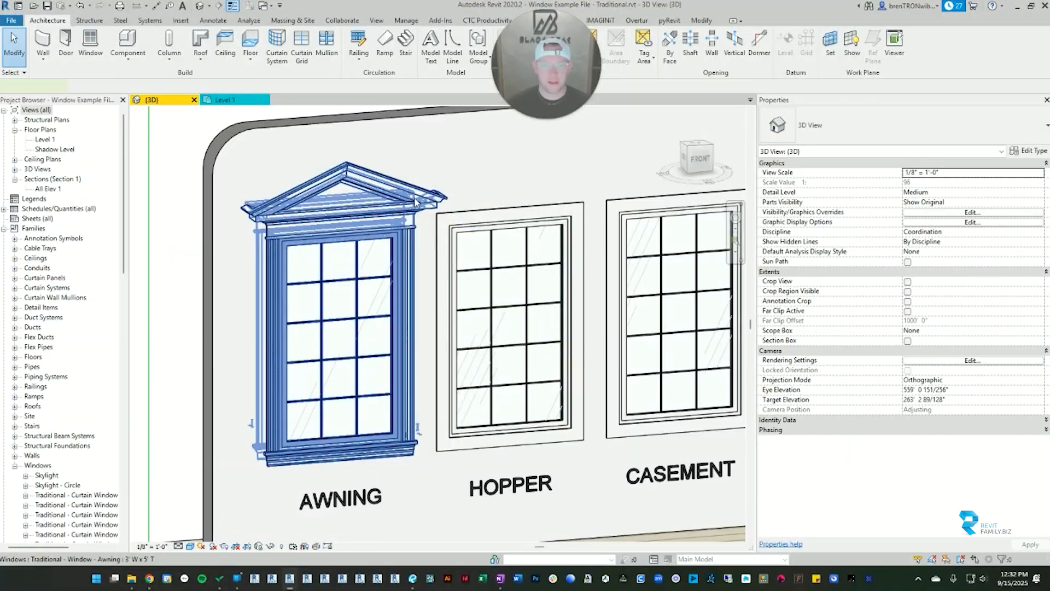
Step: Reselect the awning window and turn off both its fancy exterior head trim and fancy exterior sill trim
left_click(415, 202)
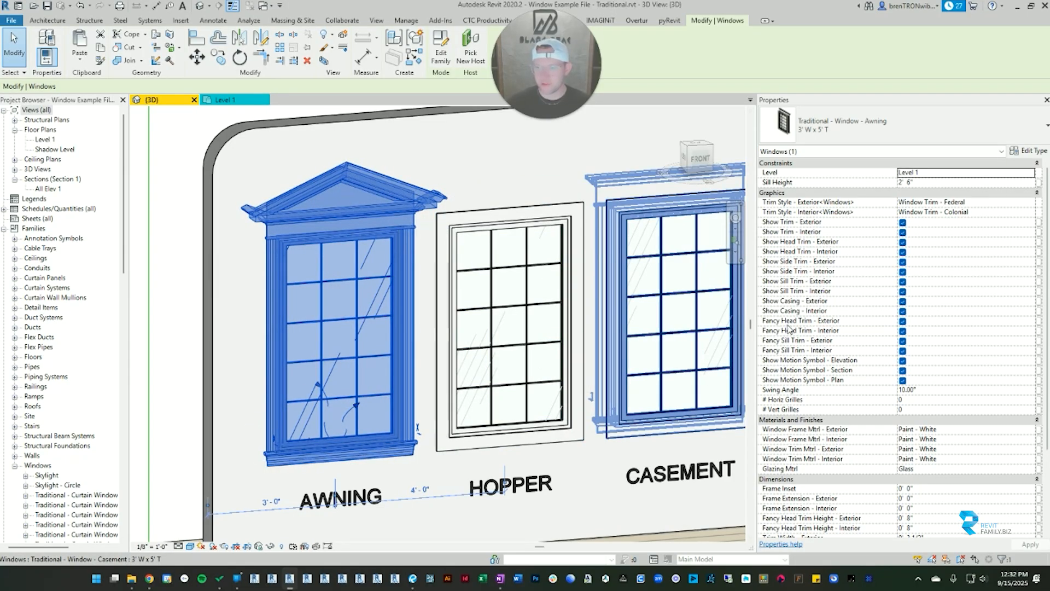
left_click(903, 322)
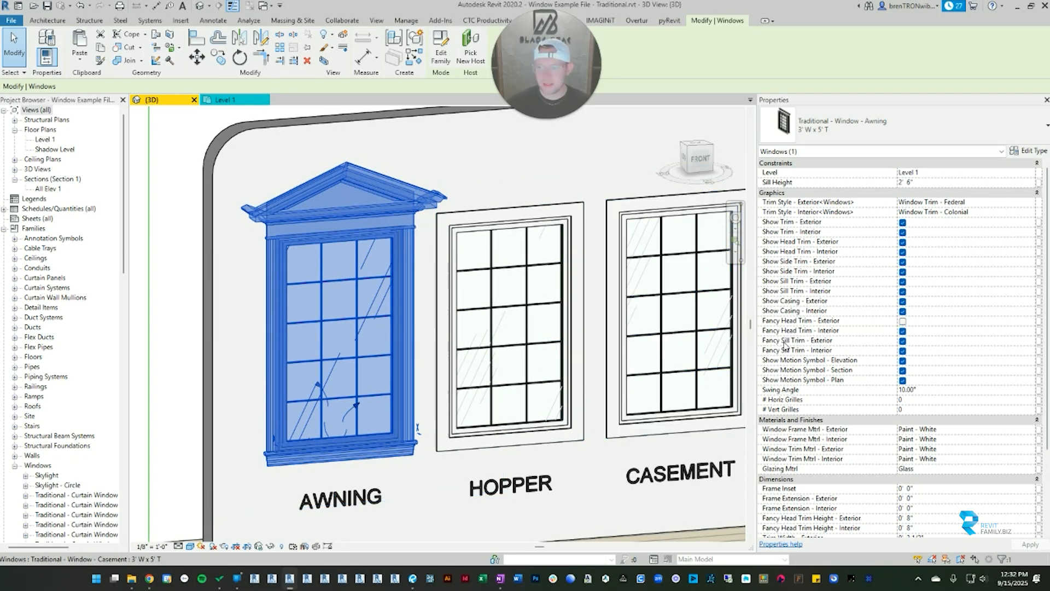
left_click(902, 341)
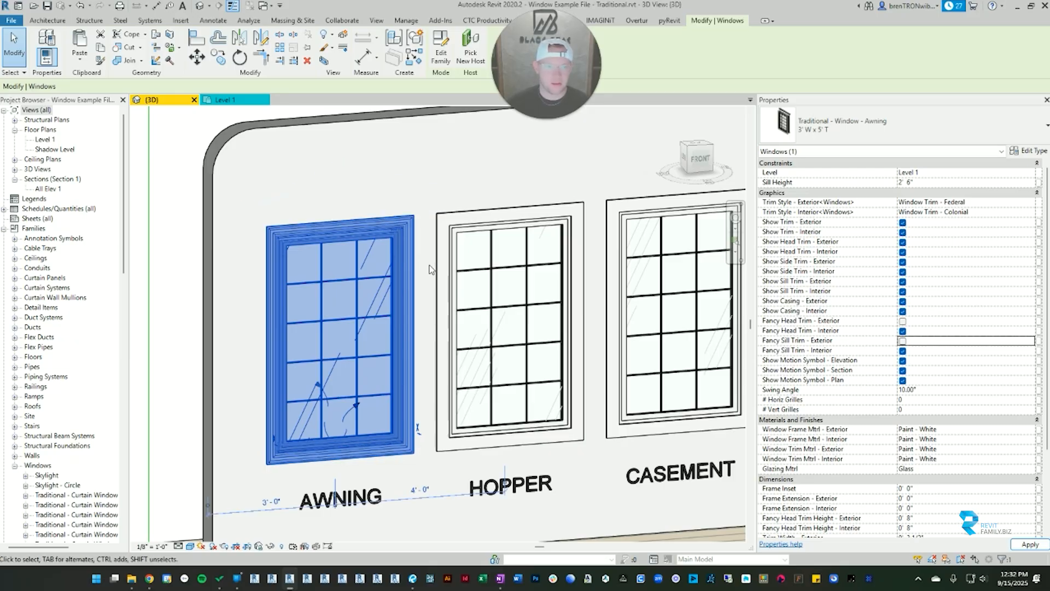
Step: Clear the selection and examine how the Federal trim profile wraps around the exterior of the awning window
scroll(280, 251, "up", 4)
left_click(166, 185)
scroll(207, 208, "down", 3)
middle_click_drag(330, 311, 354, 217)
key("Escape")
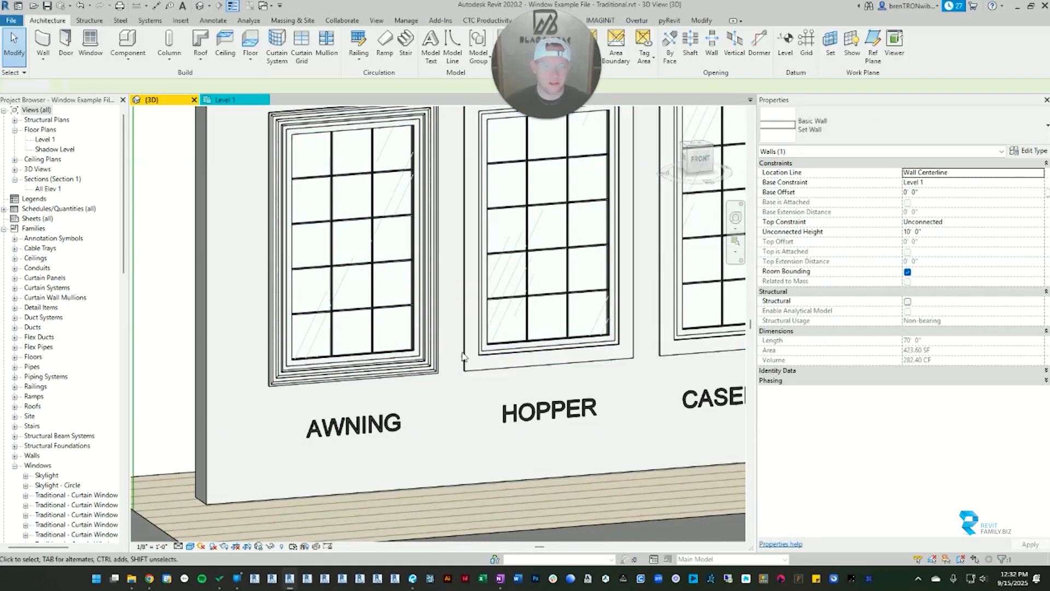
middle_click_drag(541, 344, 573, 316, "shift")
scroll(256, 146, "up", 3)
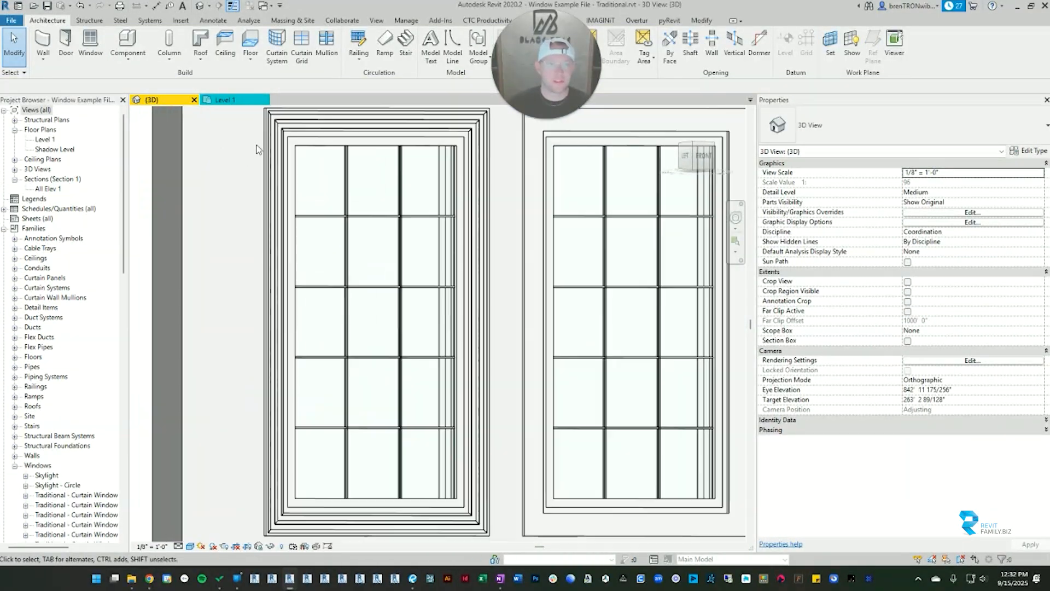
scroll(457, 334, "down", 4)
middle_click_drag(509, 268, 461, 296)
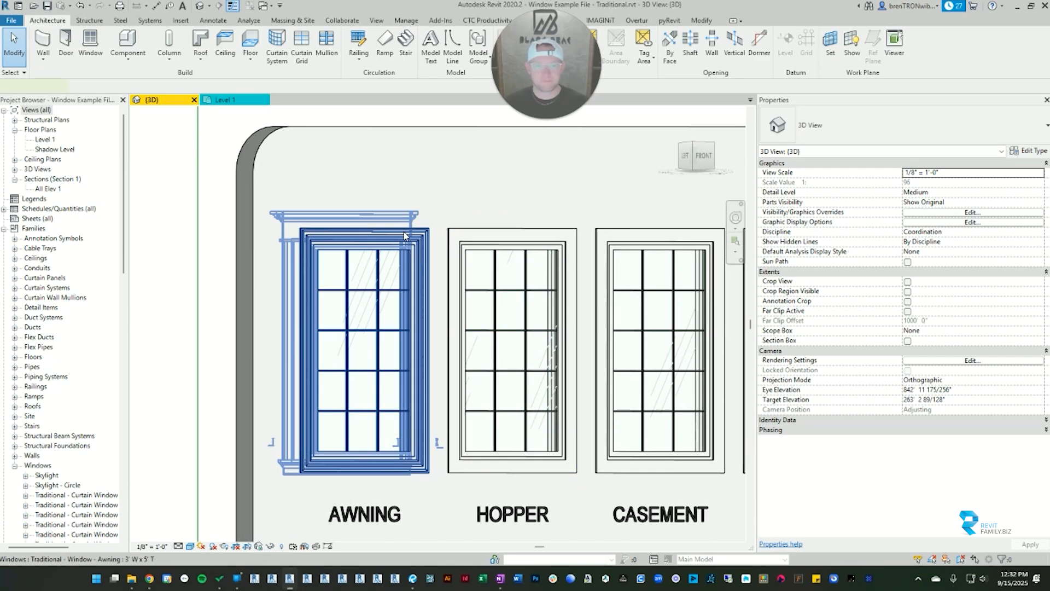
Step: Set the awning window's interior trim style to Window Trim - Greek Revival 1 and view the wall's interior side
left_click(383, 328)
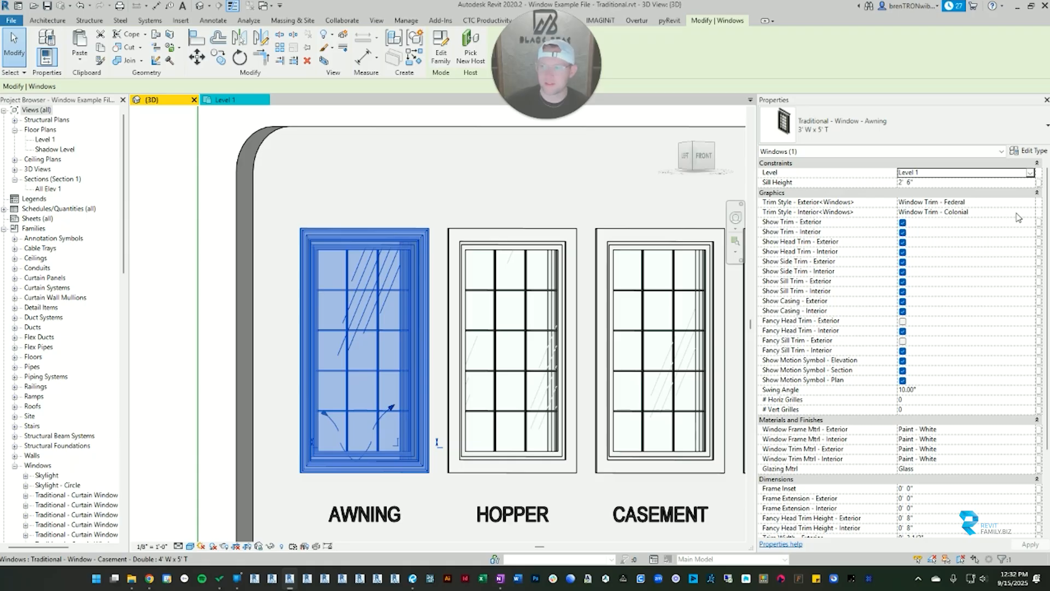
left_click(1032, 213)
scroll(958, 260, "down", 3)
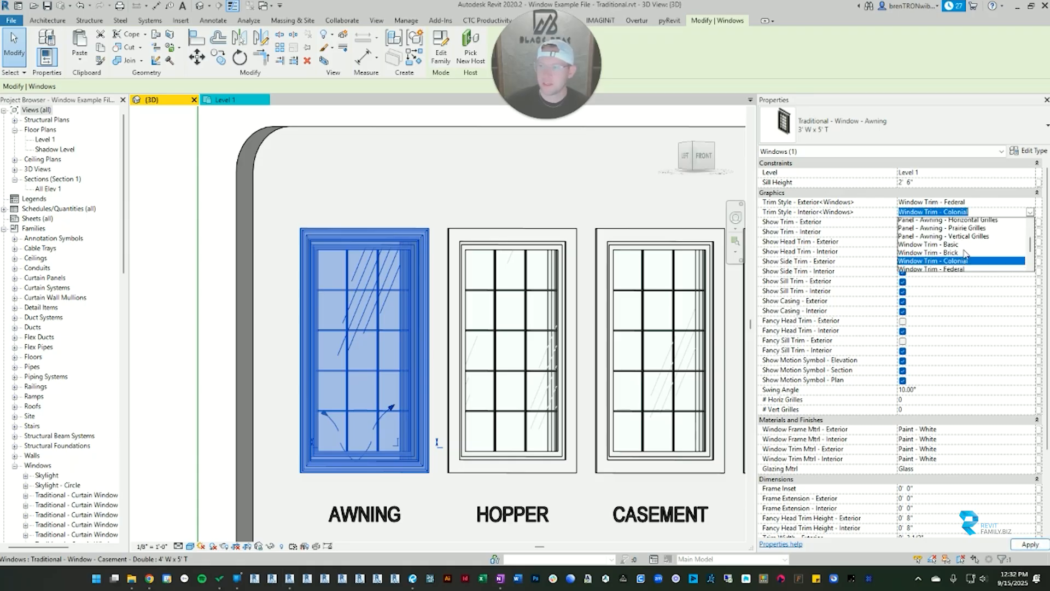
left_click(943, 215)
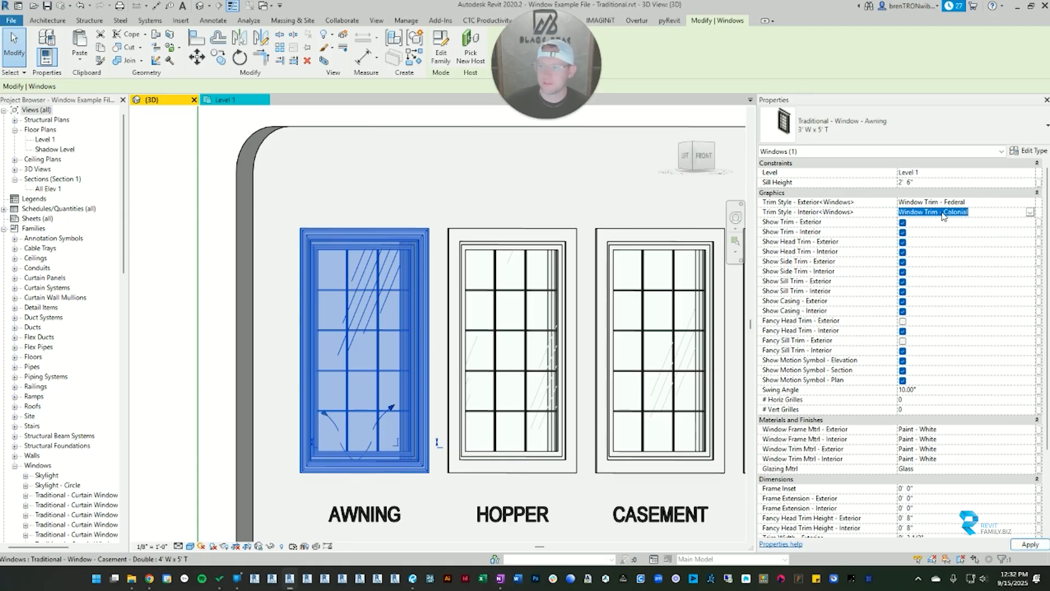
middle_click_drag(290, 245, 654, 281, "shift")
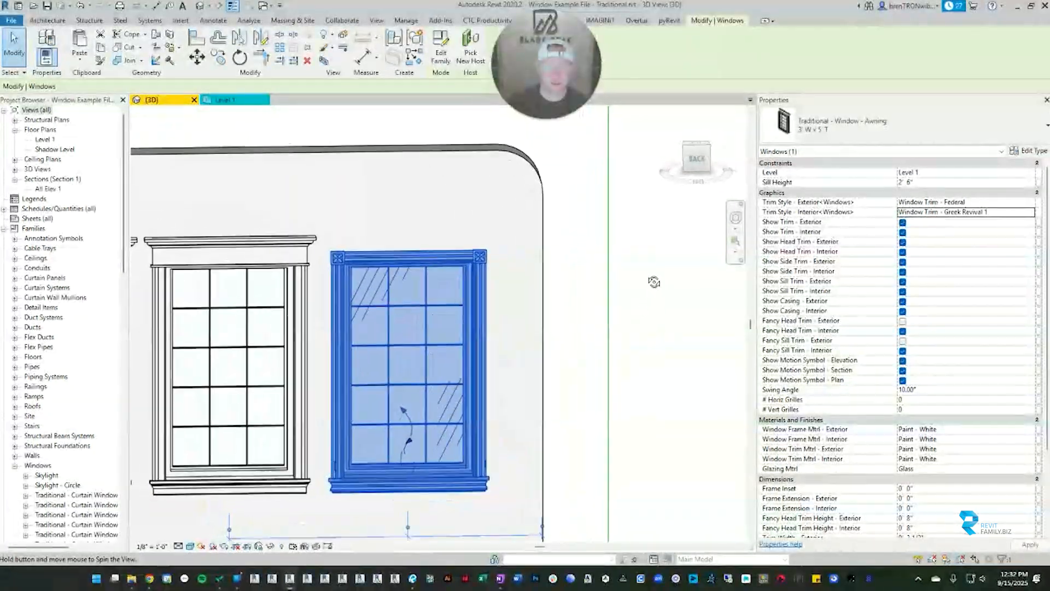
Step: Clear the selection and examine the Greek Revival trim around the interior of the awning window
scroll(480, 252, "up", 1)
middle_click_drag(479, 252, 510, 178)
left_click(656, 285)
middle_click_drag(655, 285, 632, 275, "shift")
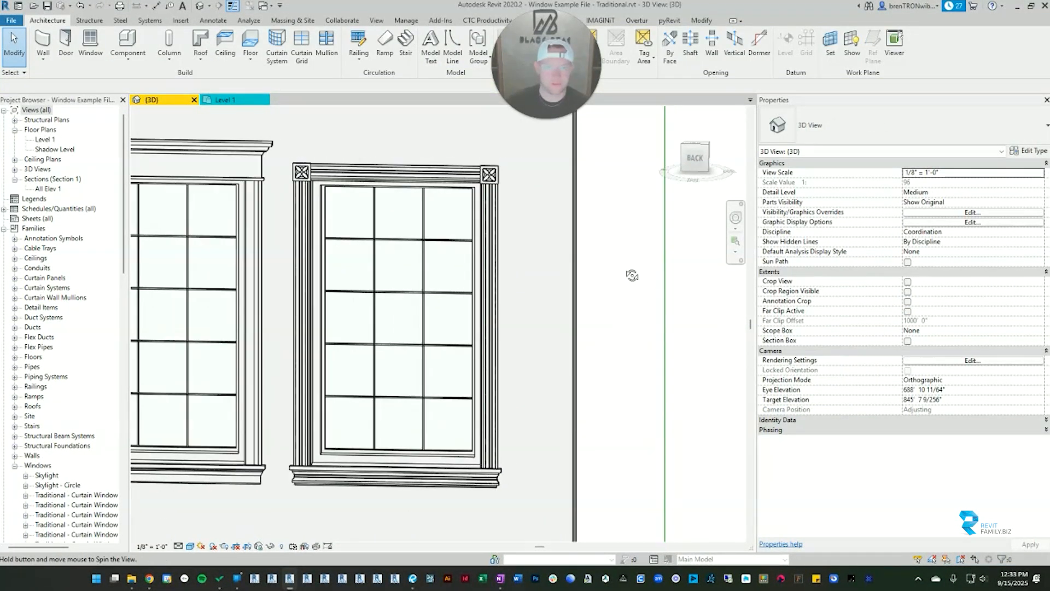
Step: Reselect the awning window and toggle its fancy interior head trim off and on, leaving it on
left_click(465, 179)
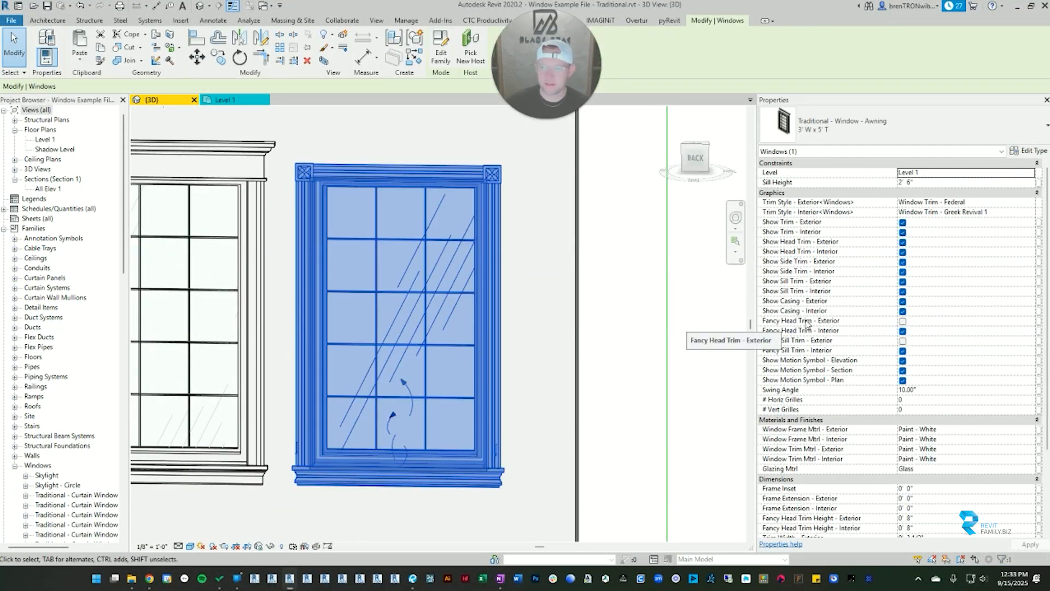
left_click(902, 331)
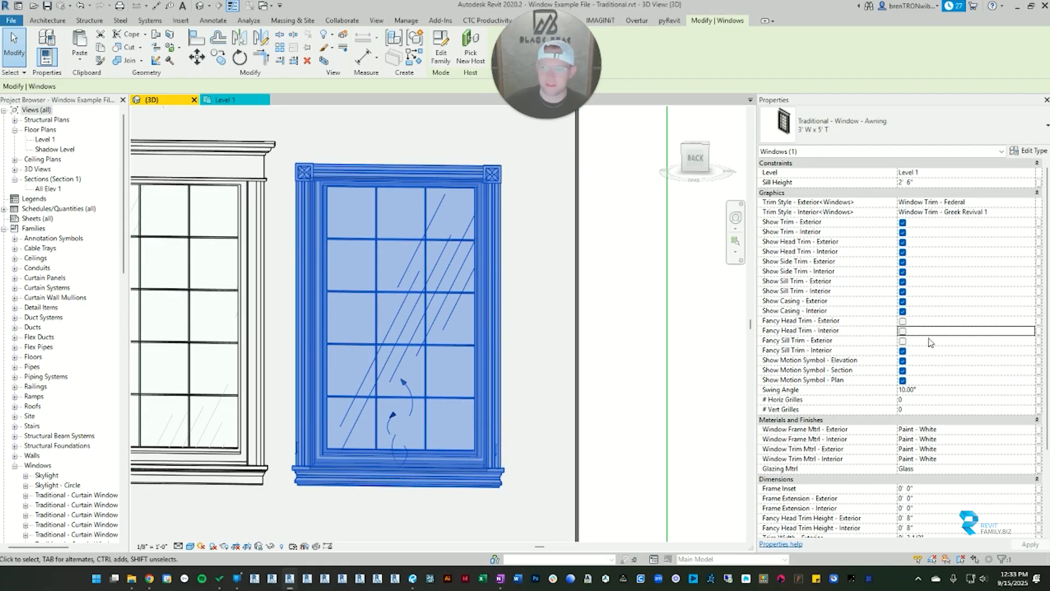
left_click(903, 332)
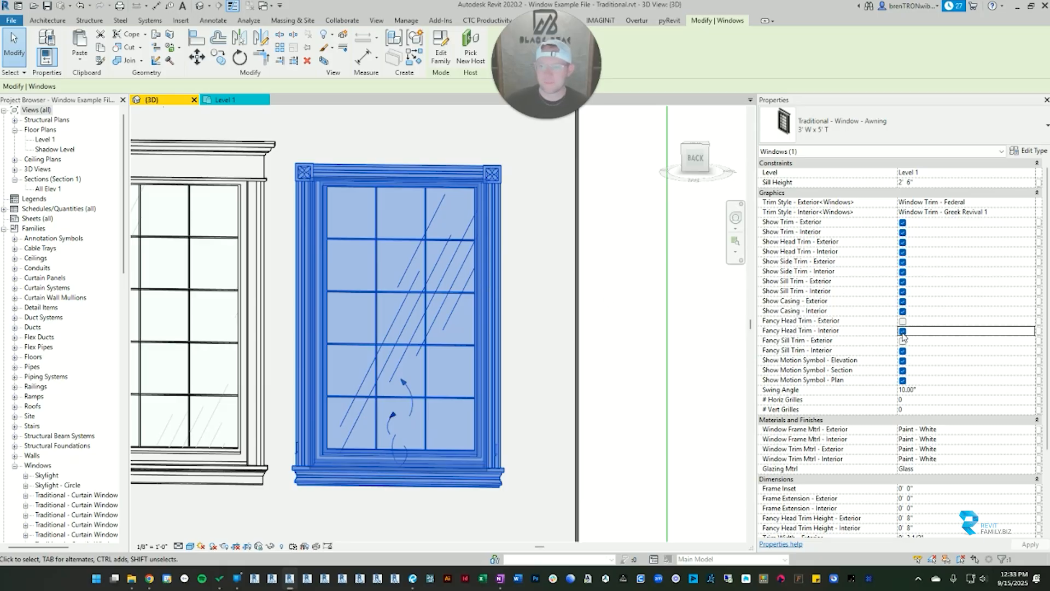
left_click(902, 331)
left_click(902, 331)
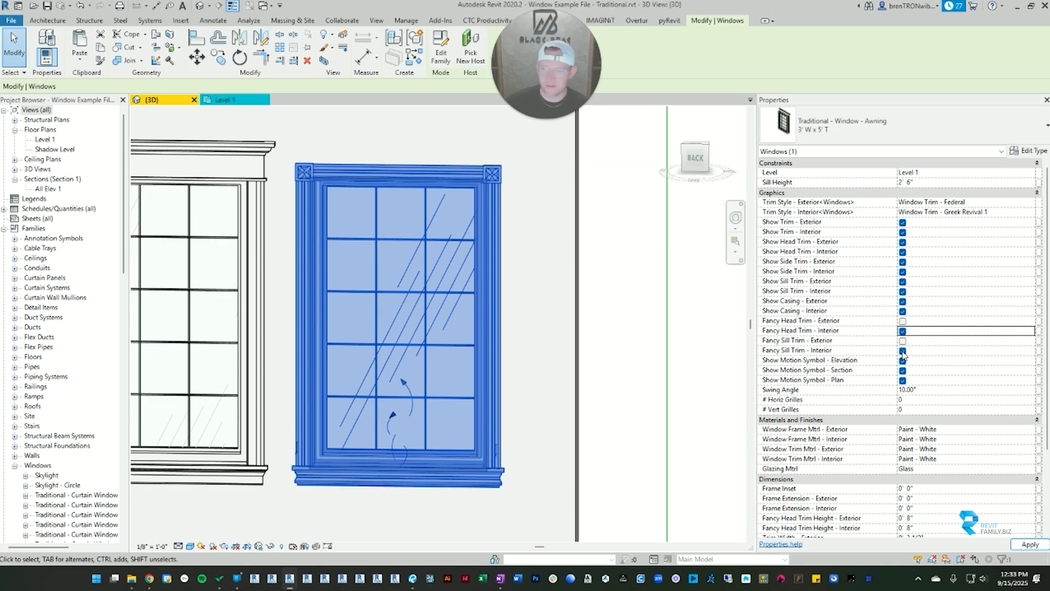
Step: Turn off the awning window's fancy interior sill trim, inspect the window unselected, and turn the trim back on
left_click(902, 351)
left_click(558, 405)
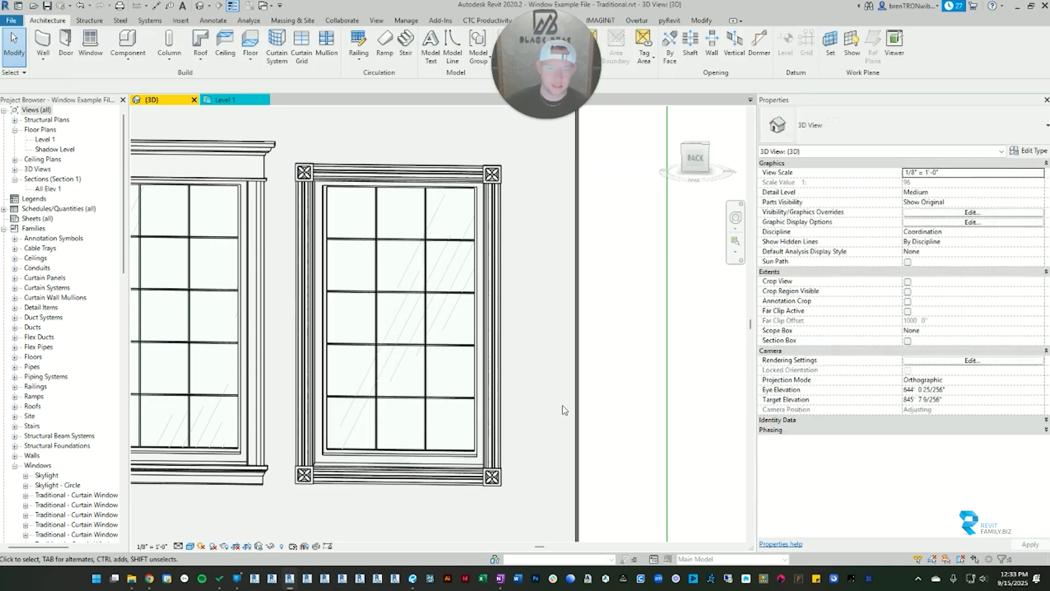
left_click(463, 267)
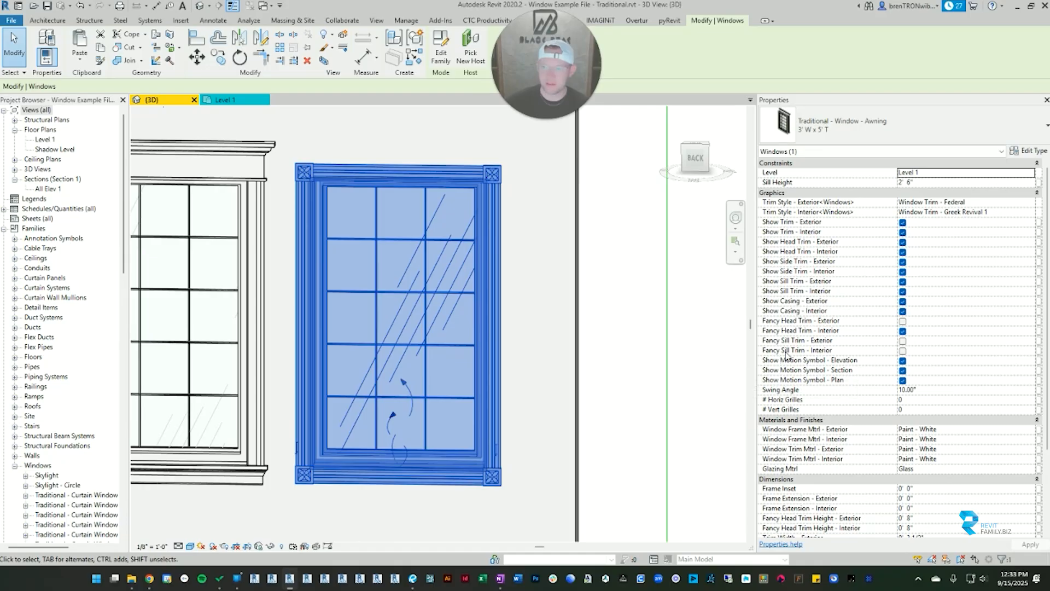
left_click(902, 350)
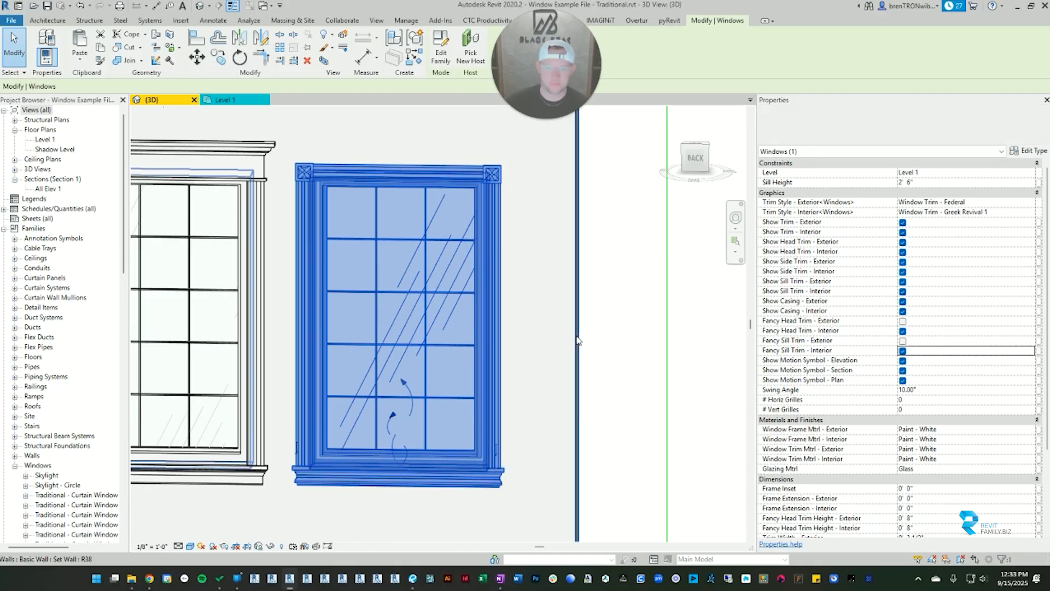
left_click(677, 333)
Step: View the wall's exterior side and turn off the awning window's entire exterior trim
scroll(647, 350, "down", 2)
left_click(548, 245)
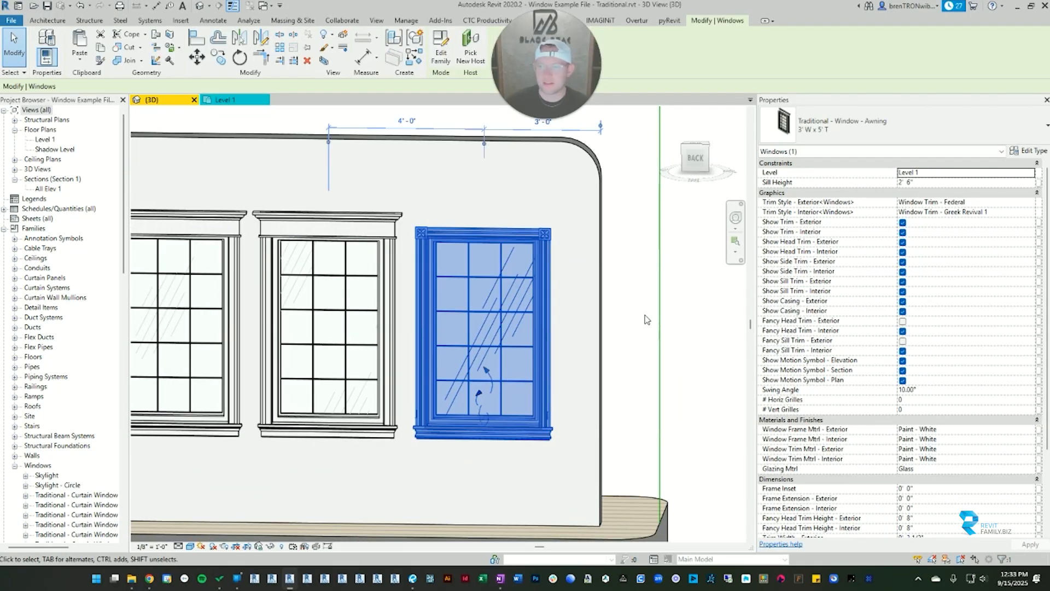
middle_click_drag(705, 260, 274, 291, "shift")
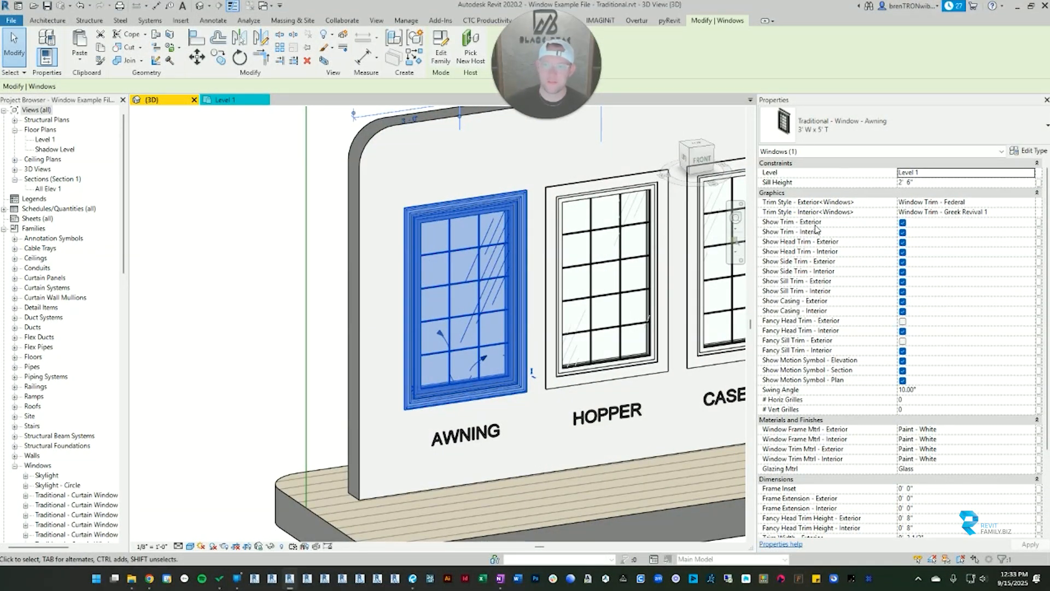
scroll(284, 286, "down", 1)
left_click(285, 285)
scroll(429, 253, "up", 1)
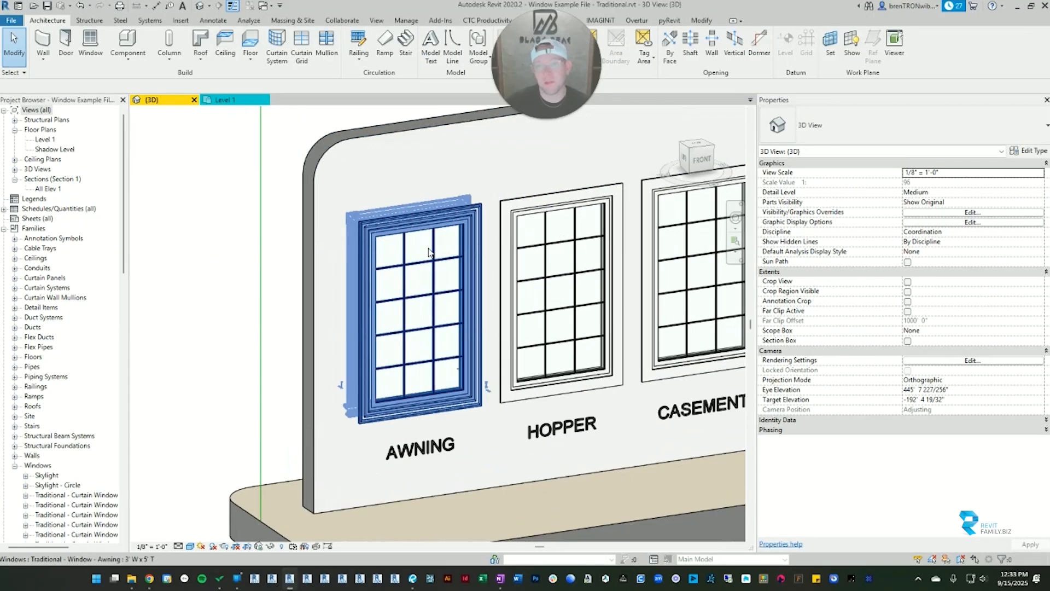
left_click(430, 252)
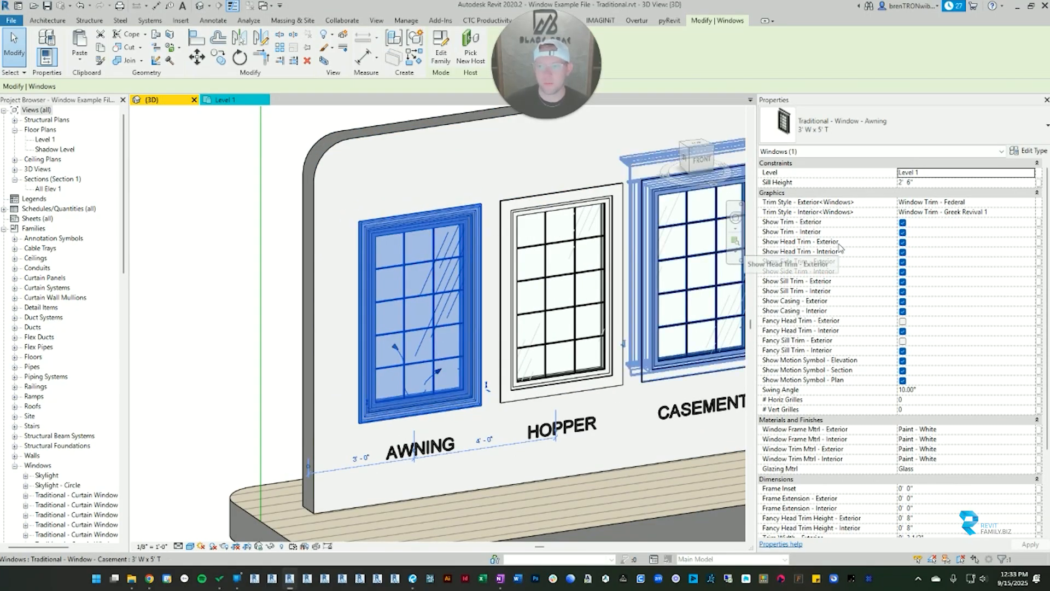
left_click(903, 223)
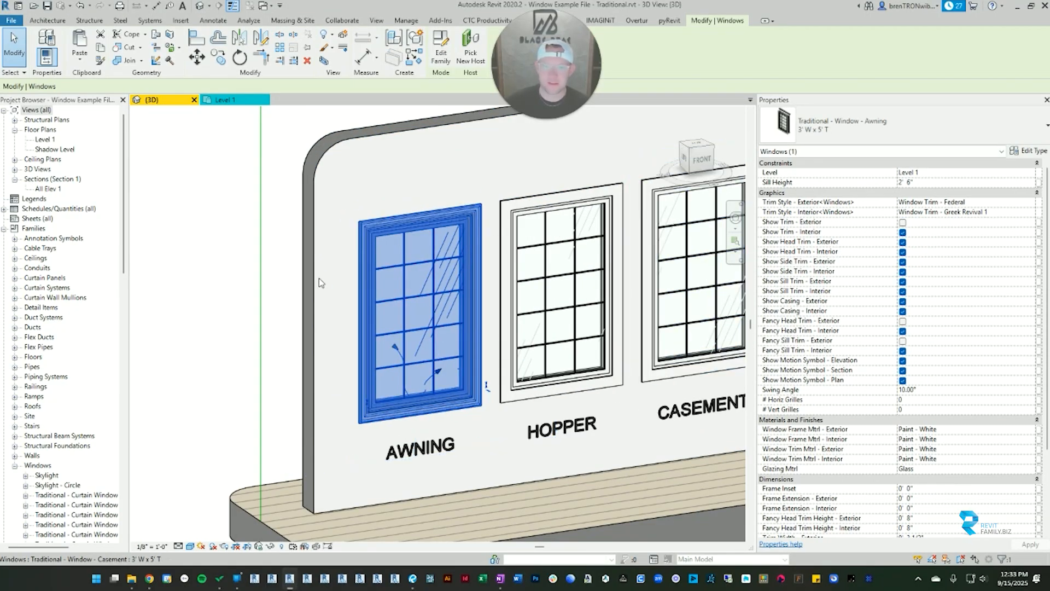
Step: Clear the selection and examine the exterior of the awning window without its trim
left_click(210, 277)
middle_click_drag(370, 405, 389, 386, "shift")
scroll(278, 304, "up", 2)
middle_click_drag(621, 285, 507, 210)
scroll(596, 328, "down", 1)
middle_click_drag(596, 328, 496, 421)
scroll(450, 307, "up", 3)
scroll(450, 306, "down", 2)
middle_click_drag(450, 307, 486, 218)
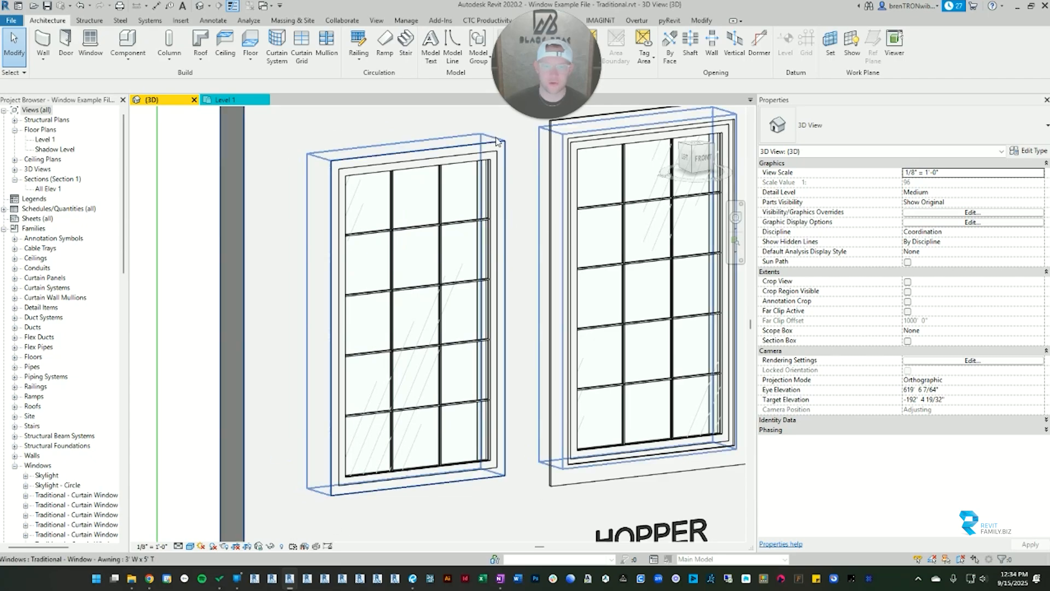
Step: Reselect the awning window, view the wall's interior side, and turn off the window's interior trim
left_click(390, 189)
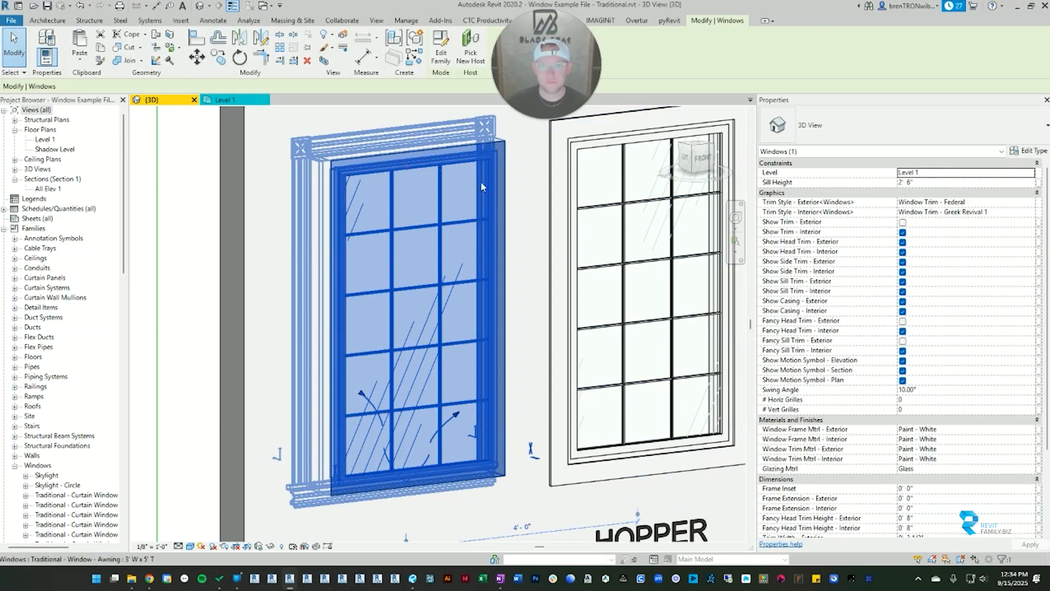
scroll(335, 286, "down", 2)
middle_click_drag(335, 286, 619, 293, "shift")
left_click(902, 231)
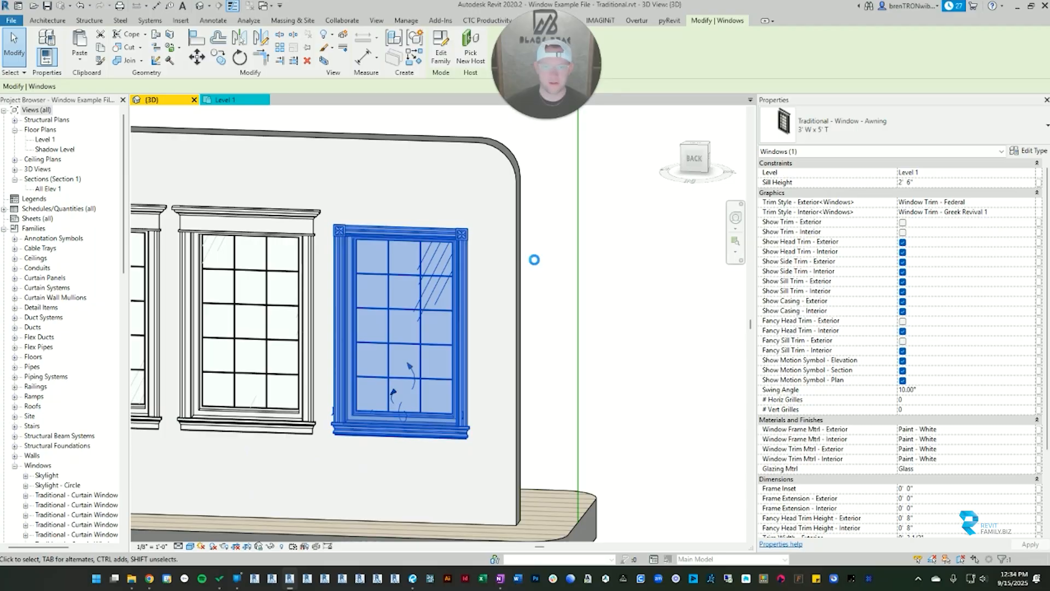
Step: Turn the awning window's exterior and interior trim back on and clear the selection, viewing the exterior side
left_click(903, 222)
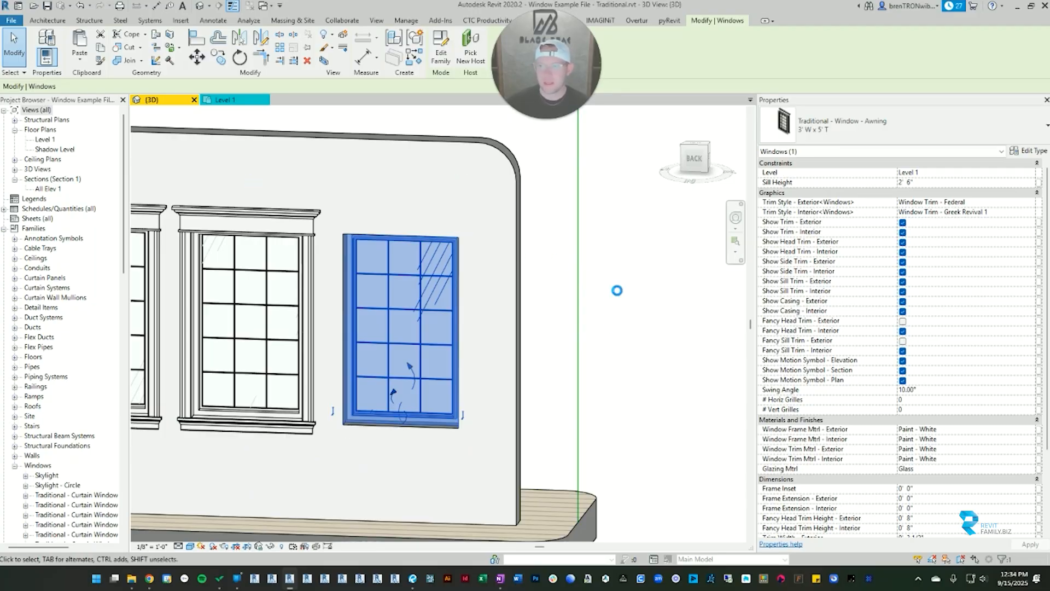
middle_click_drag(457, 307, 201, 248, "shift")
left_click(202, 247)
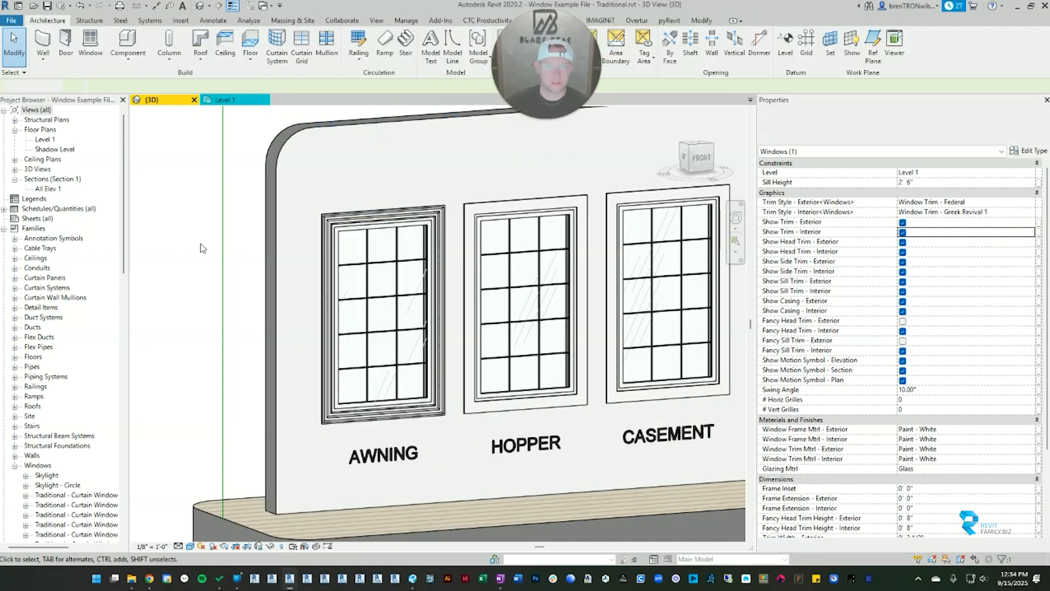
Step: From the interior side, set the awning window's interior trim style to Window Trim - Colonial
middle_click_drag(347, 282, 677, 263, "shift")
scroll(462, 272, "up", 3)
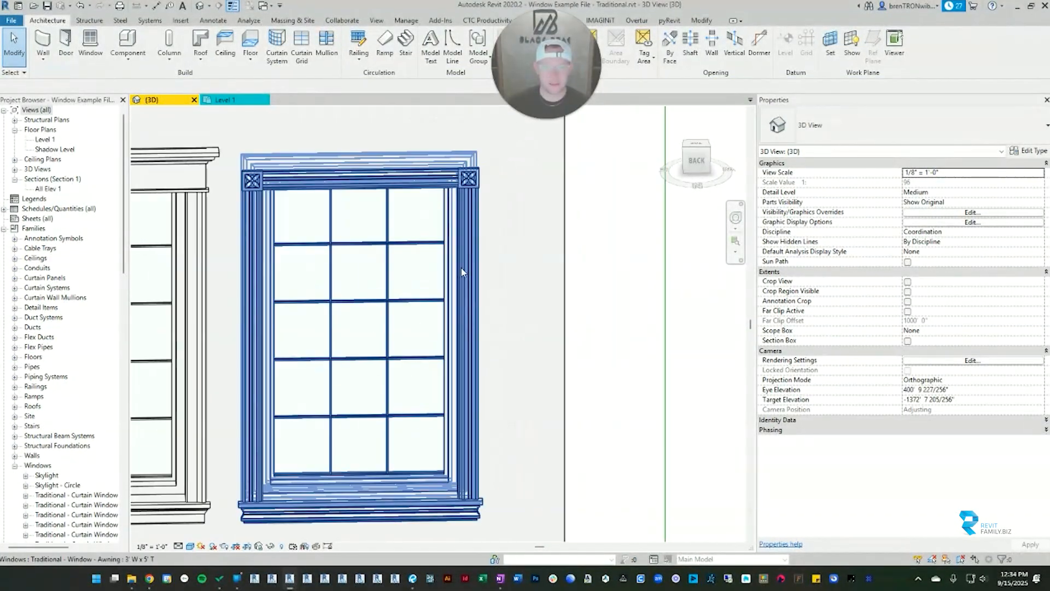
middle_click_drag(462, 271, 510, 271)
left_click(509, 186)
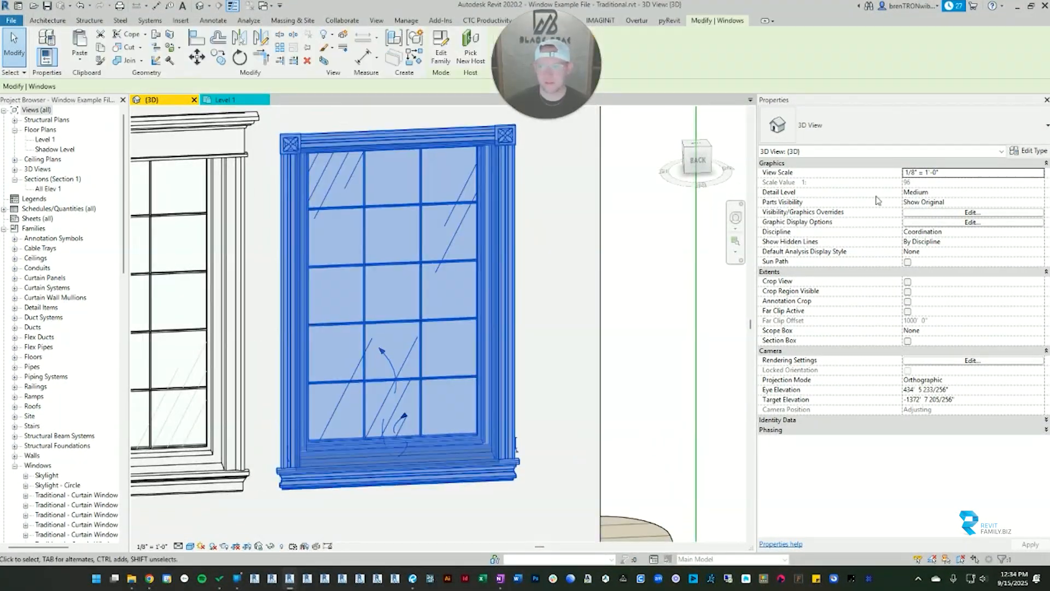
left_click(1029, 213)
left_click(962, 247)
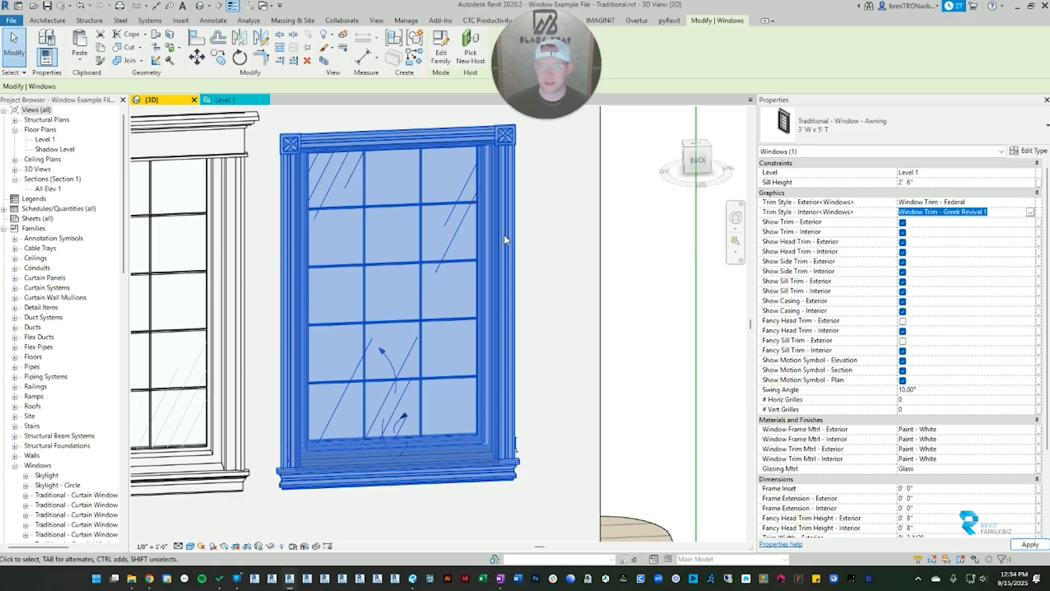
middle_click_drag(581, 281, 659, 332, "shift")
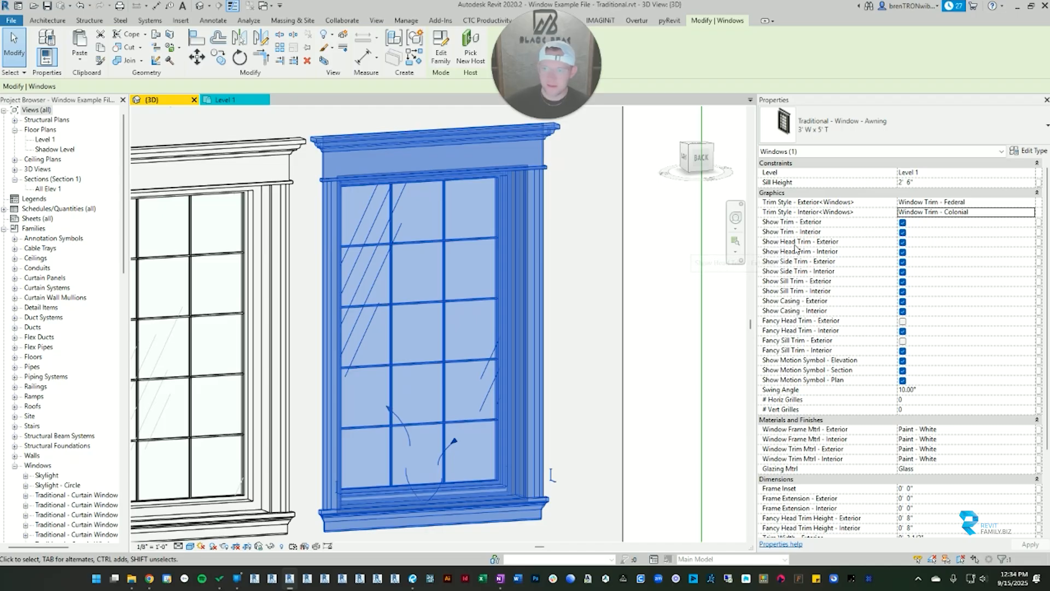
Step: Clear the selection and examine the Colonial interior trim beside the neighboring windows, and view the wall's exterior side
left_click(659, 242)
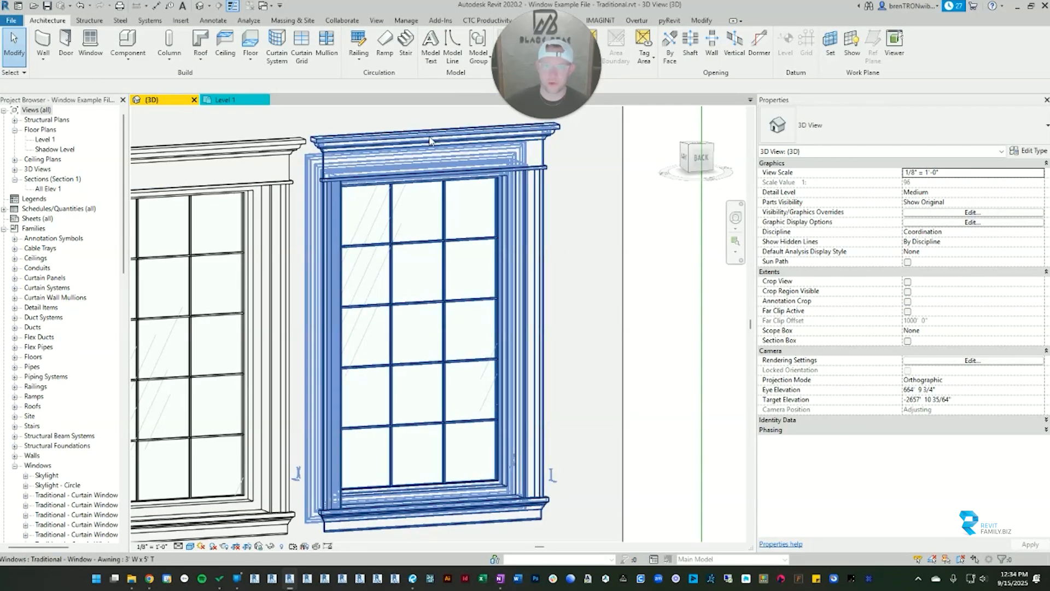
scroll(606, 289, "down", 2)
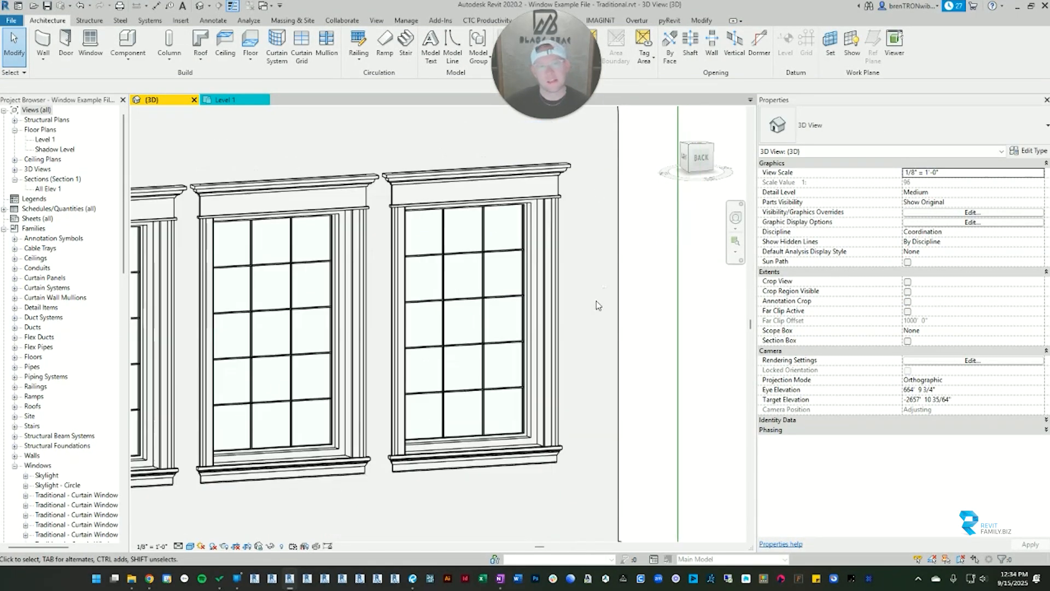
scroll(596, 305, "down", 2)
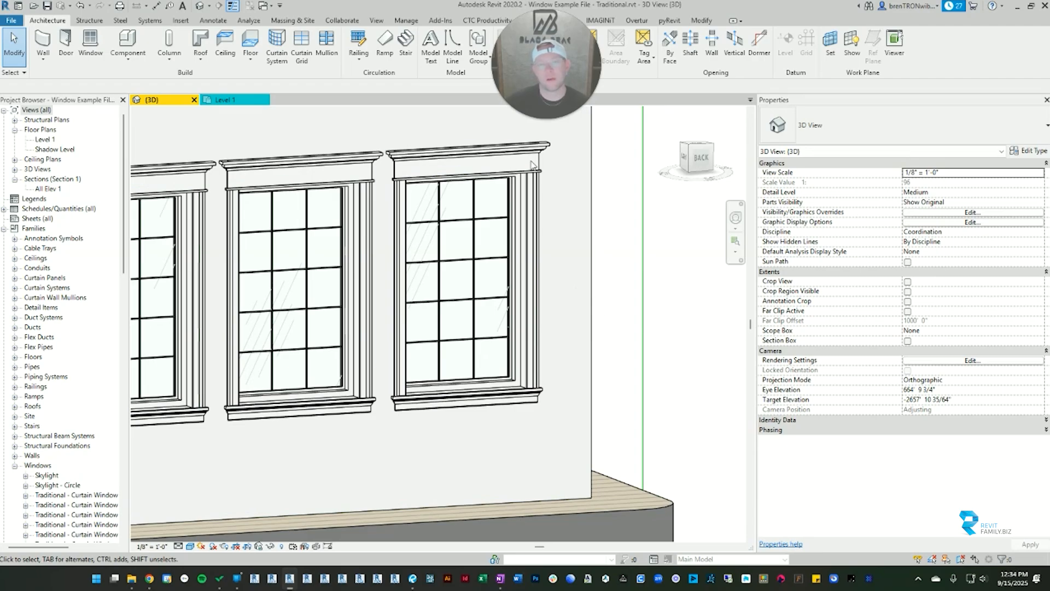
left_click(531, 164)
middle_click_drag(594, 279, 185, 297, "shift")
left_click(230, 231)
middle_click_drag(316, 226, 357, 250)
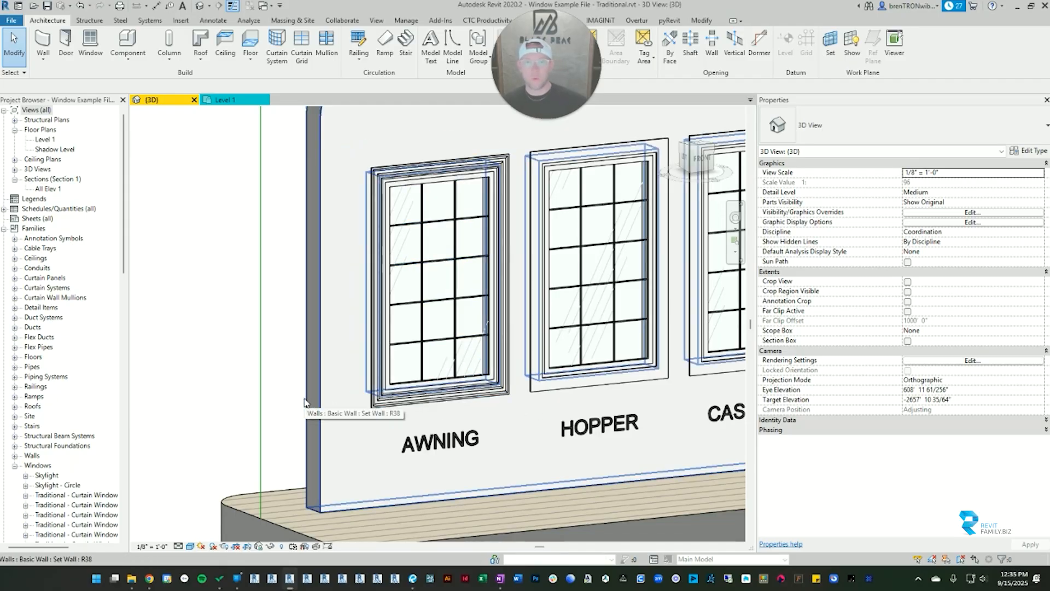
Step: Turn off the awning window's exterior head trim and inspect the unselected window straight from the front
left_click(500, 166)
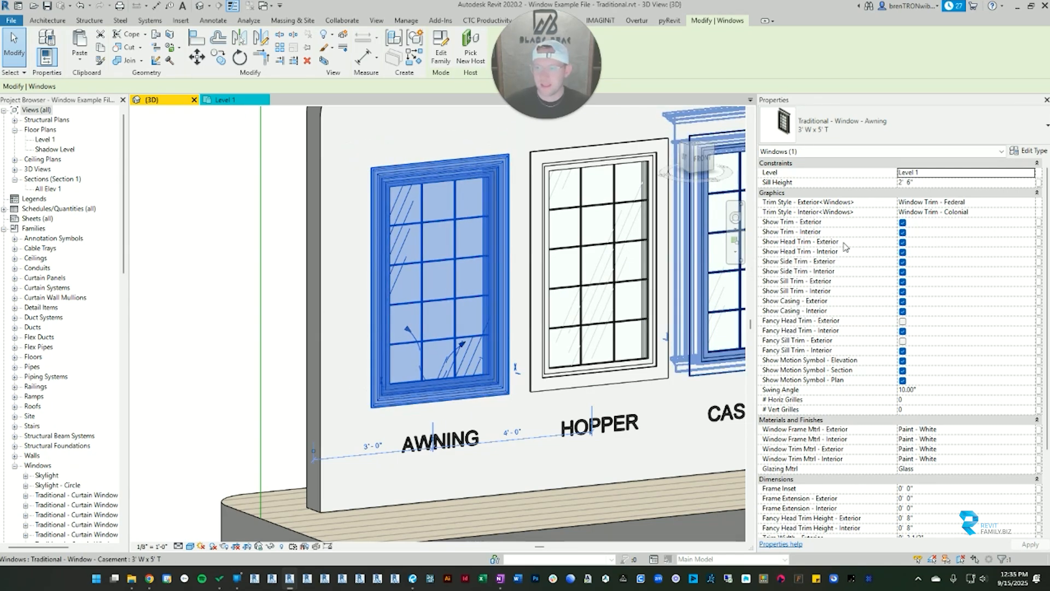
left_click(276, 223)
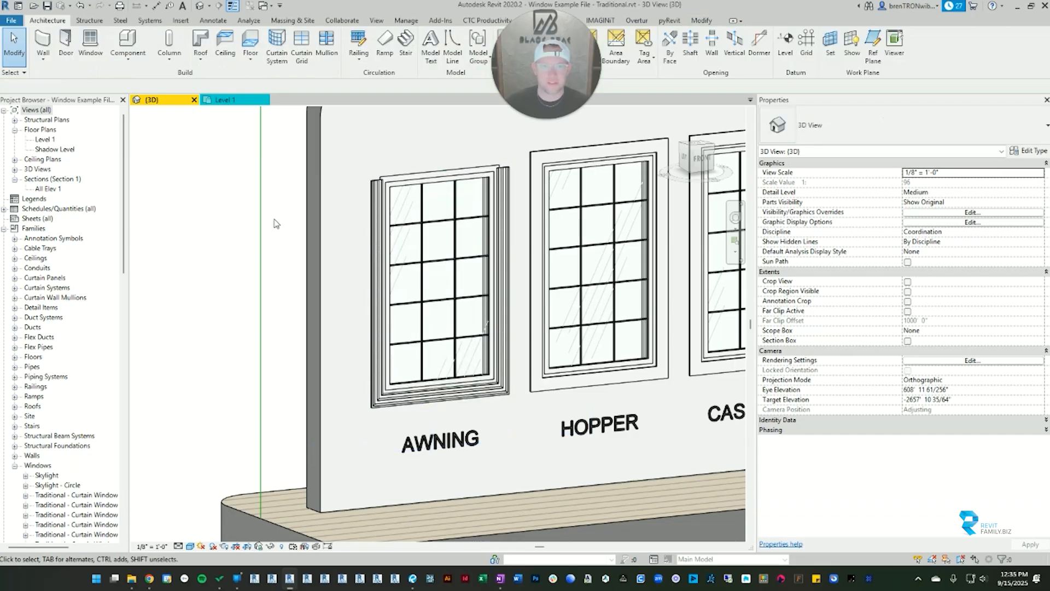
middle_click_drag(308, 384, 265, 346, "shift")
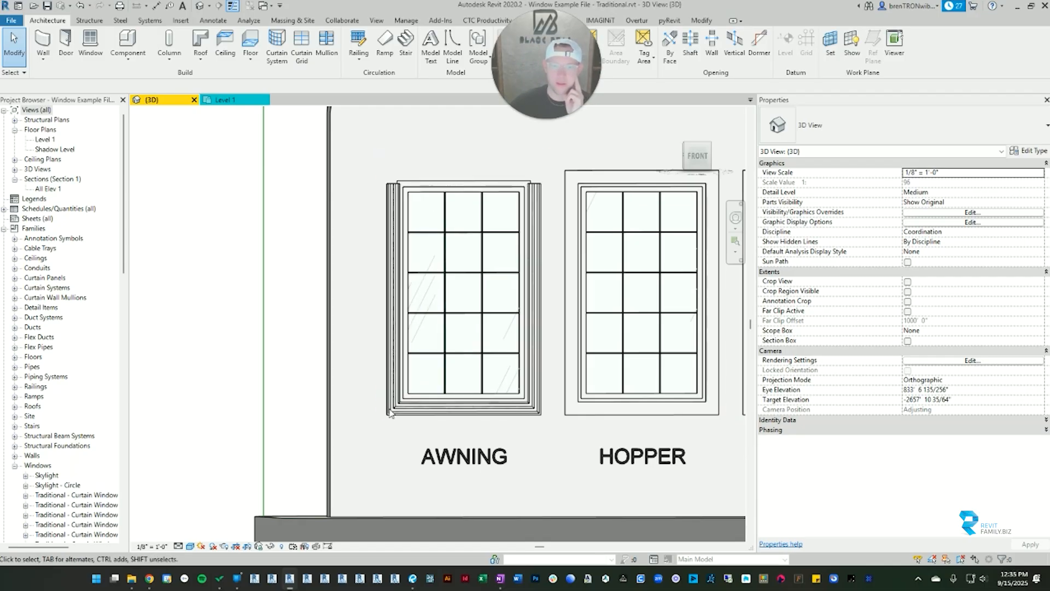
Step: Turn the awning window's exterior head trim back on, turn off its exterior sill trim, and clear the selection
left_click(481, 307)
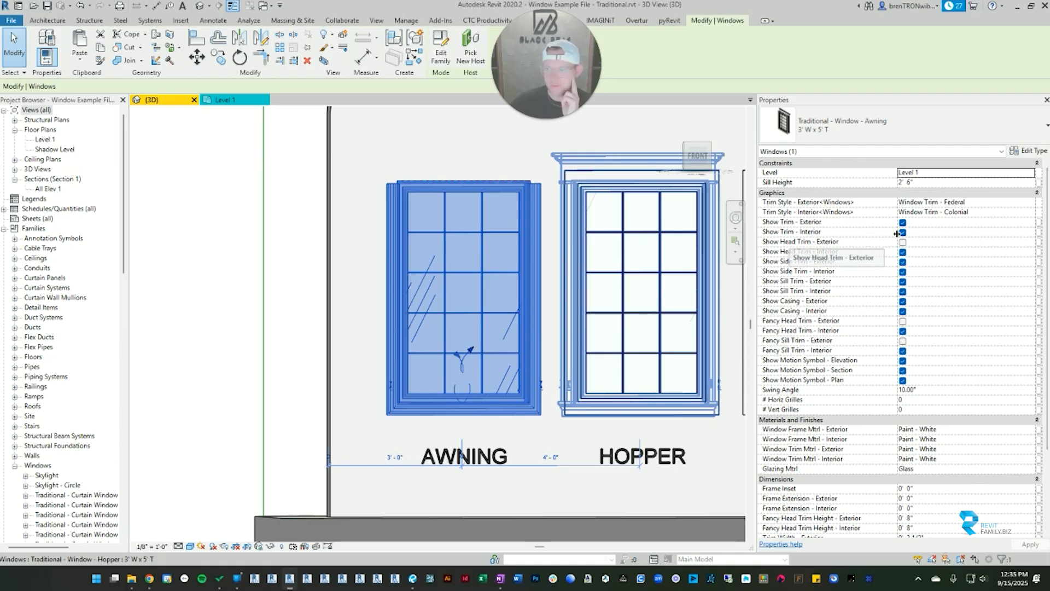
left_click(902, 242)
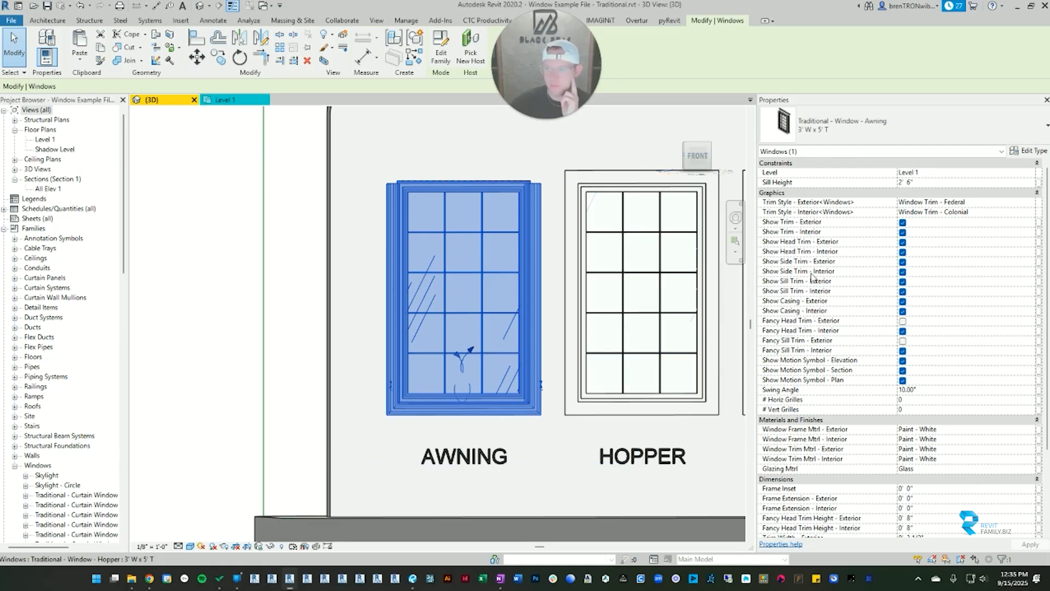
left_click(903, 281)
left_click(219, 372)
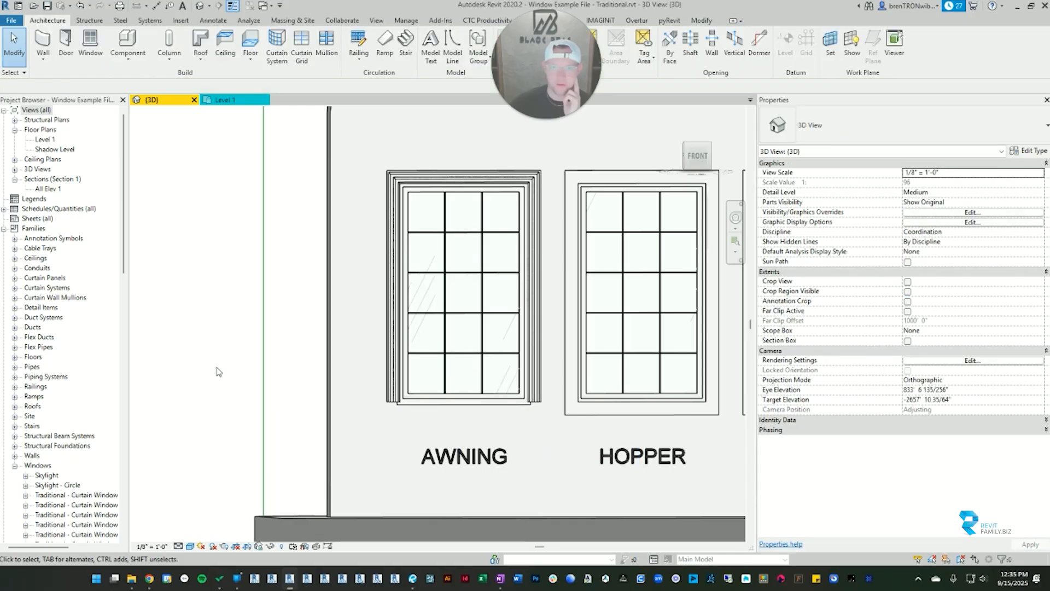
Step: Reselect the awning window and set its interior trim style to Window Trim - Basic
left_click(464, 334)
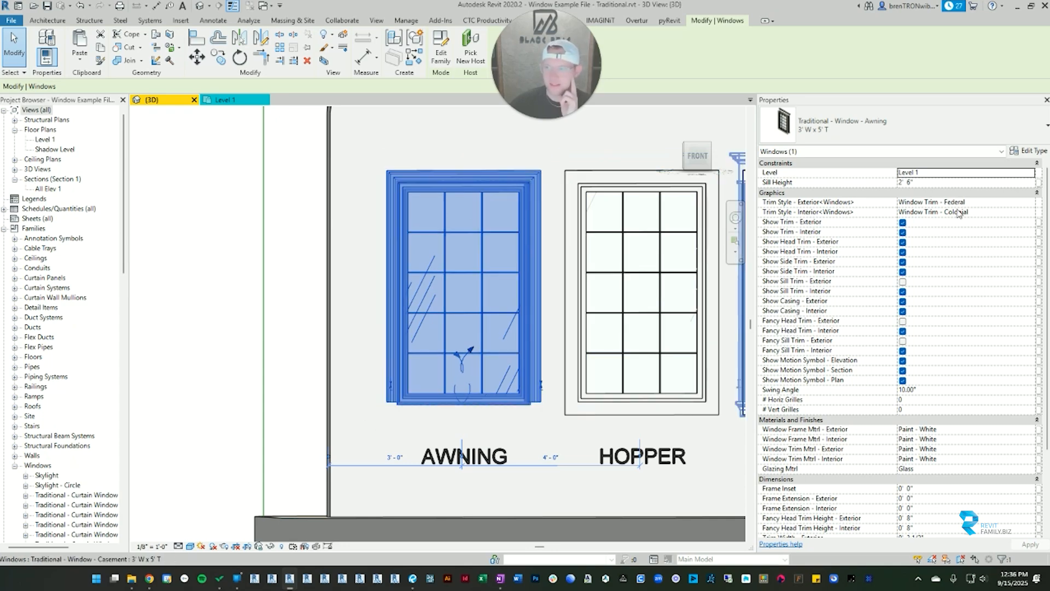
left_click(1006, 211)
left_click(1030, 211)
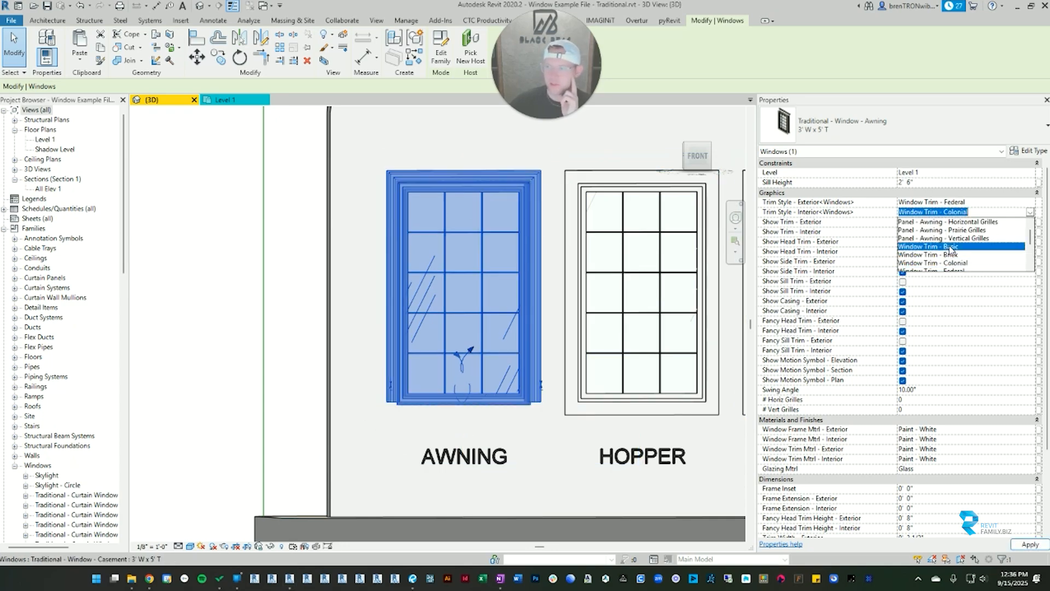
left_click(930, 246)
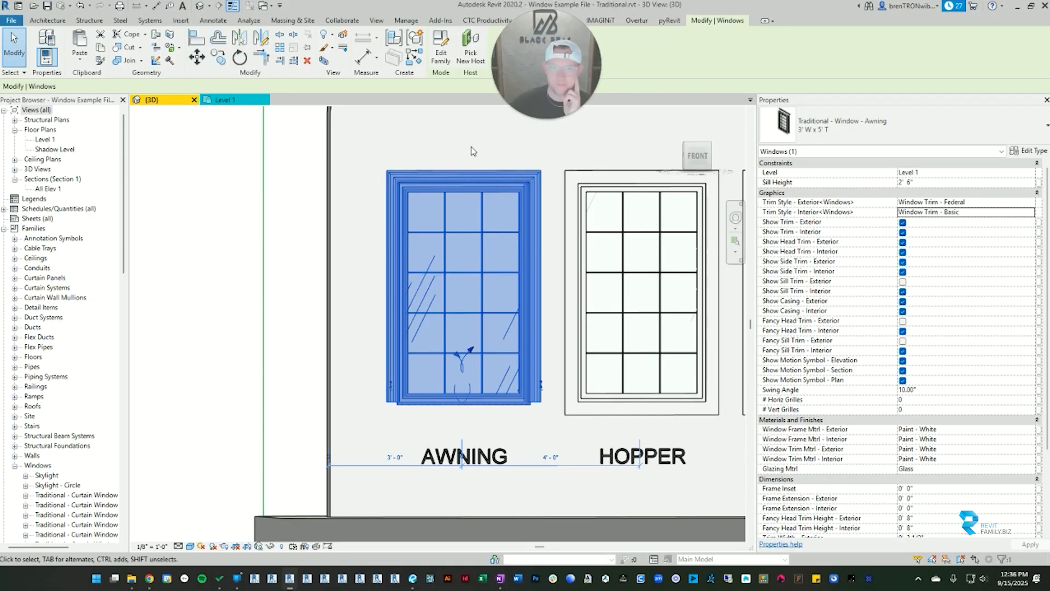
Step: Set the awning window's exterior trim style to Window Trim - Basic and clear the selection
left_click(984, 202)
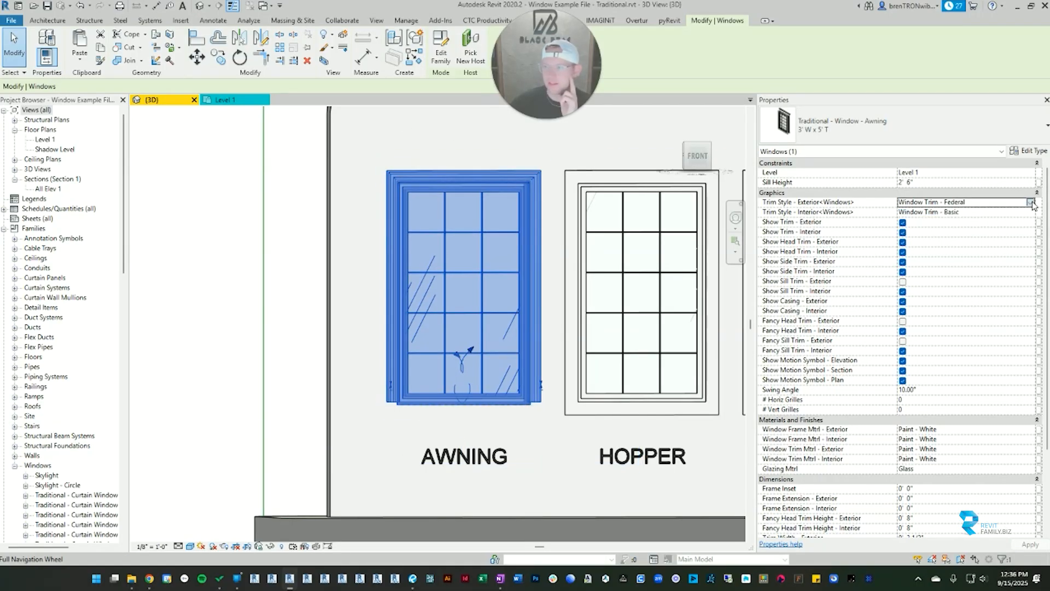
left_click(1030, 202)
left_click(954, 236)
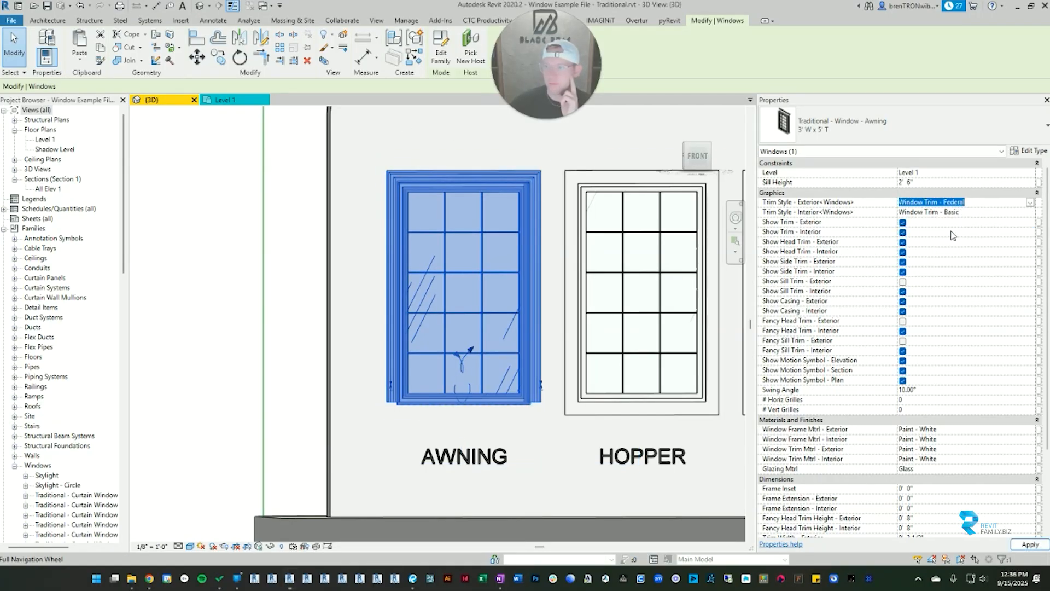
left_click(309, 232)
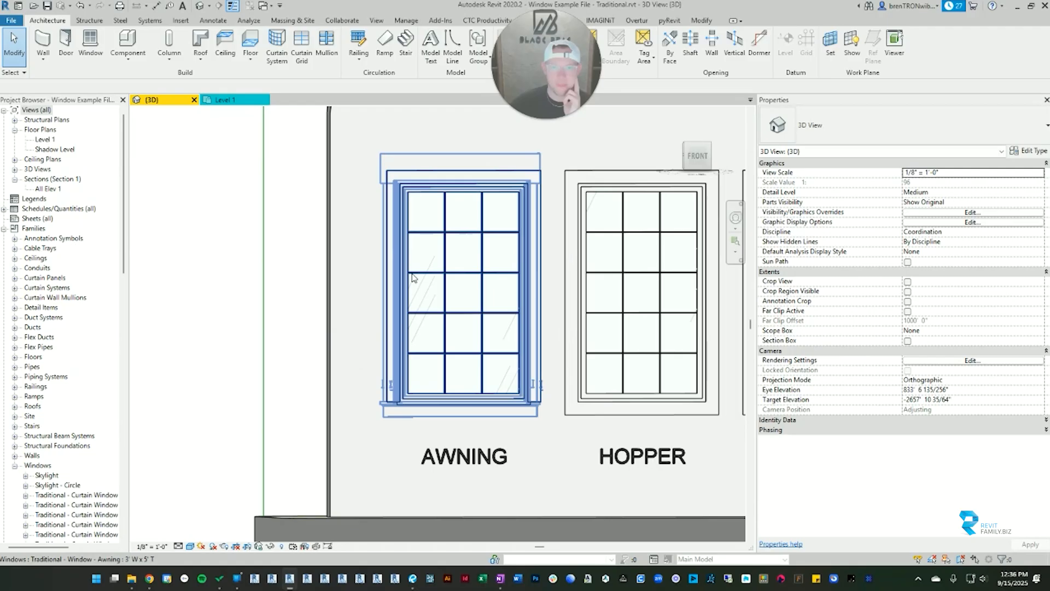
Step: Turn the awning window's exterior sill trim back on, turn off its exterior side trim, and inspect it beside the hopper window
left_click(475, 178)
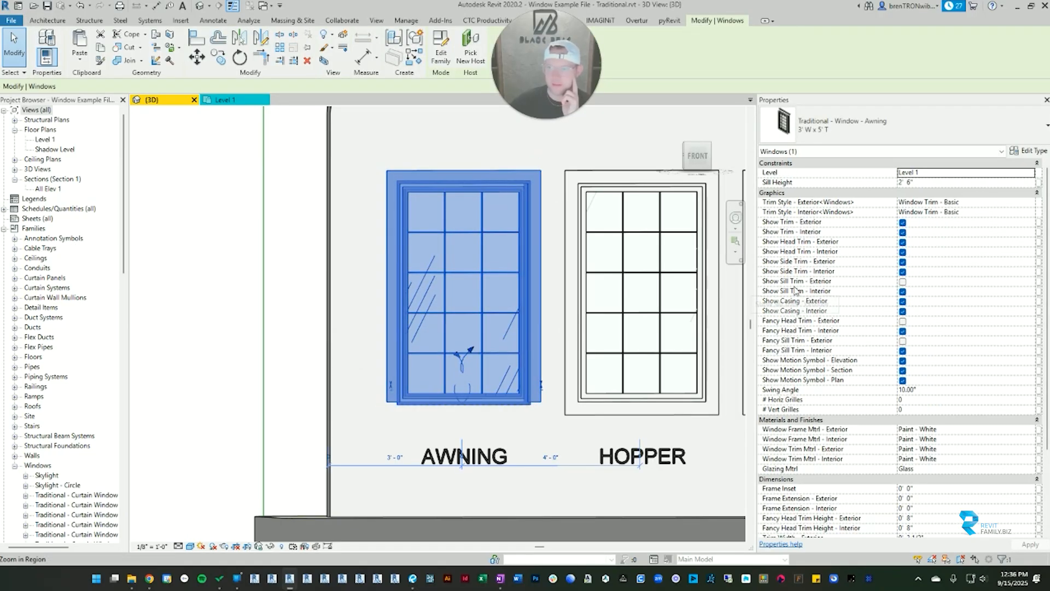
left_click(901, 281)
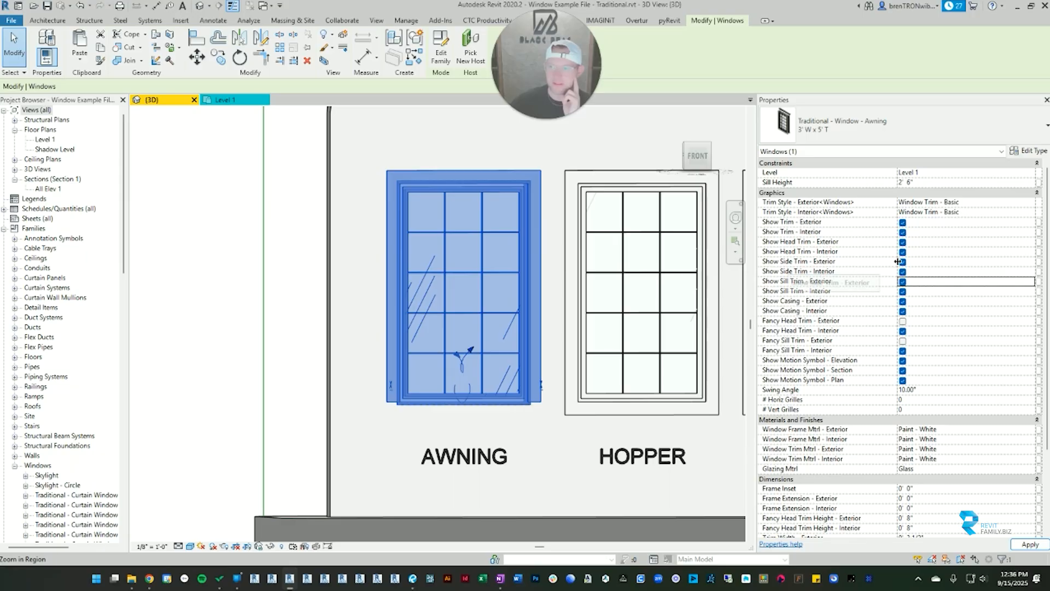
left_click(268, 304)
middle_click_drag(268, 304, 295, 300, "shift")
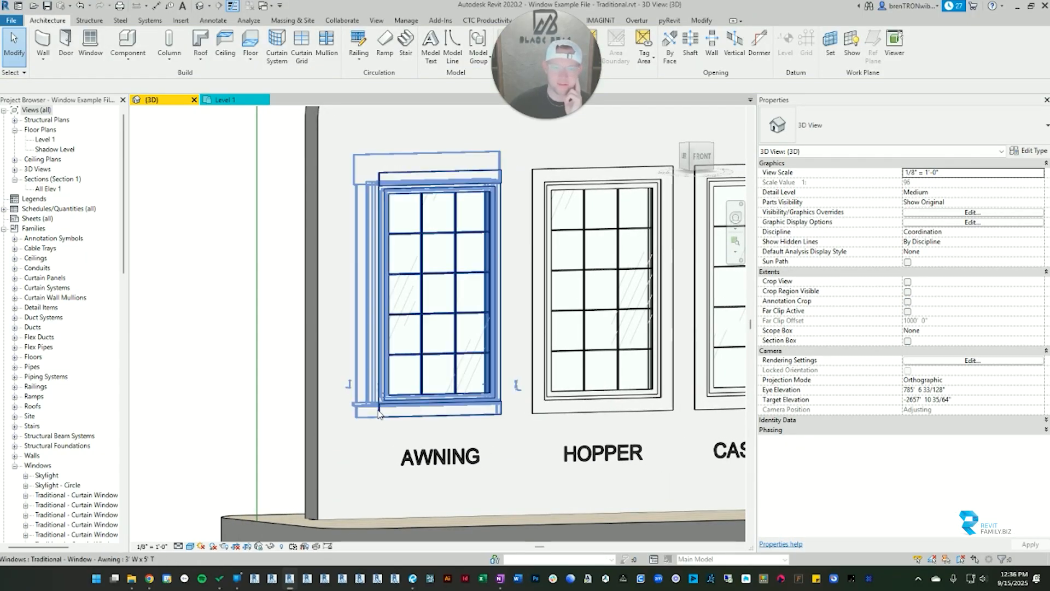
scroll(462, 295, "up", 3)
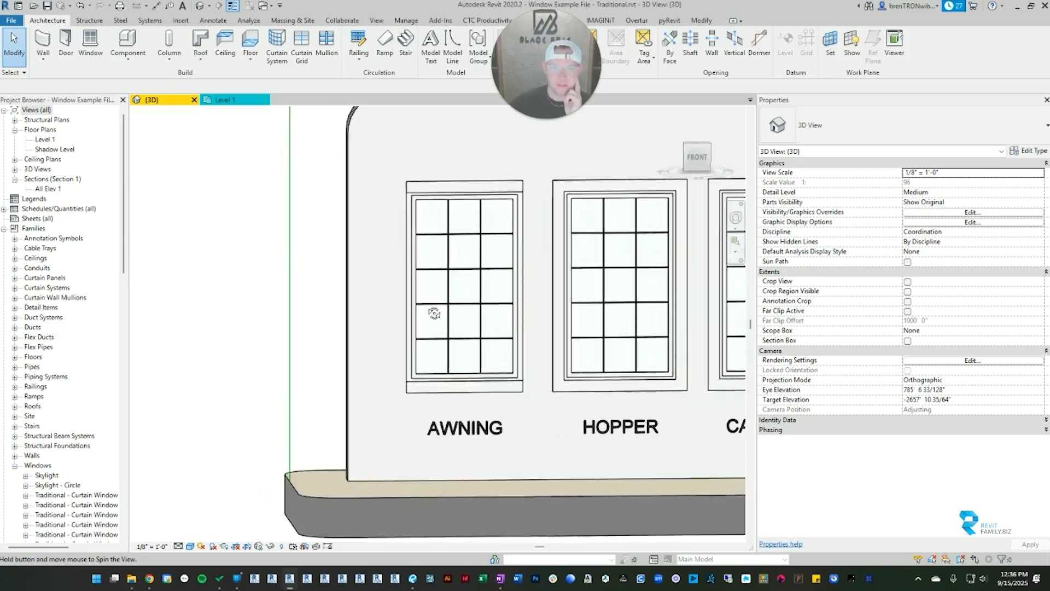
middle_click_drag(495, 312, 391, 339)
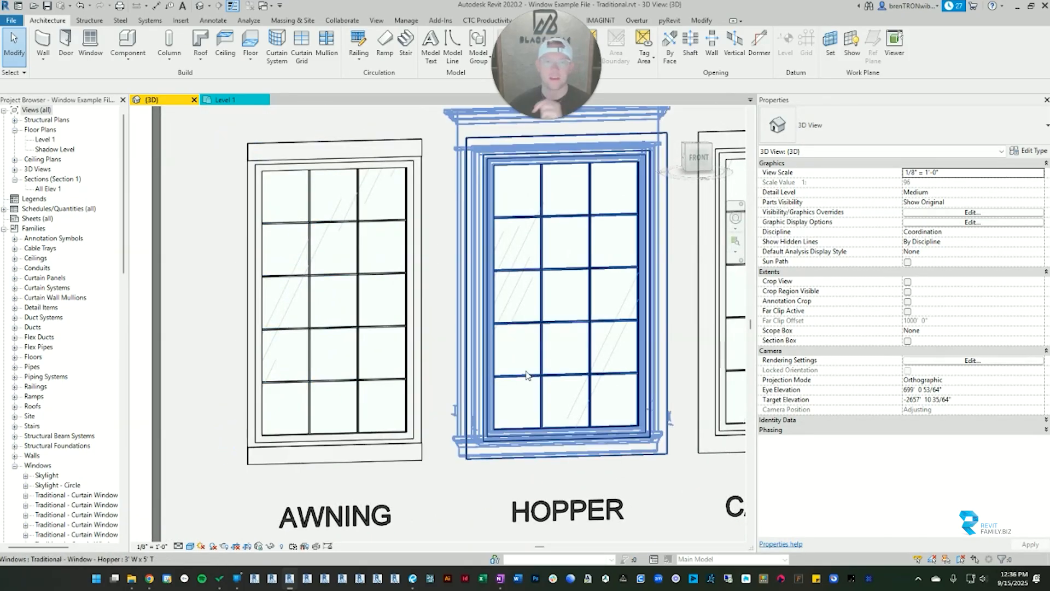
scroll(552, 349, "down", 2)
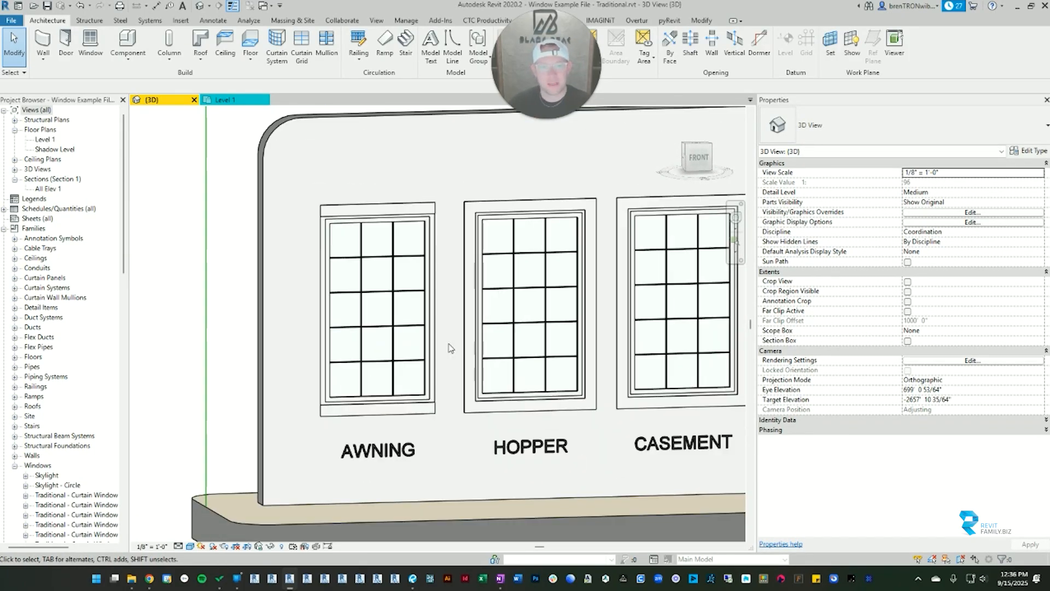
Step: Reselect the awning window, enable its exterior fancy head trim and exterior fancy sill trim, and clear the selection
left_click(409, 216)
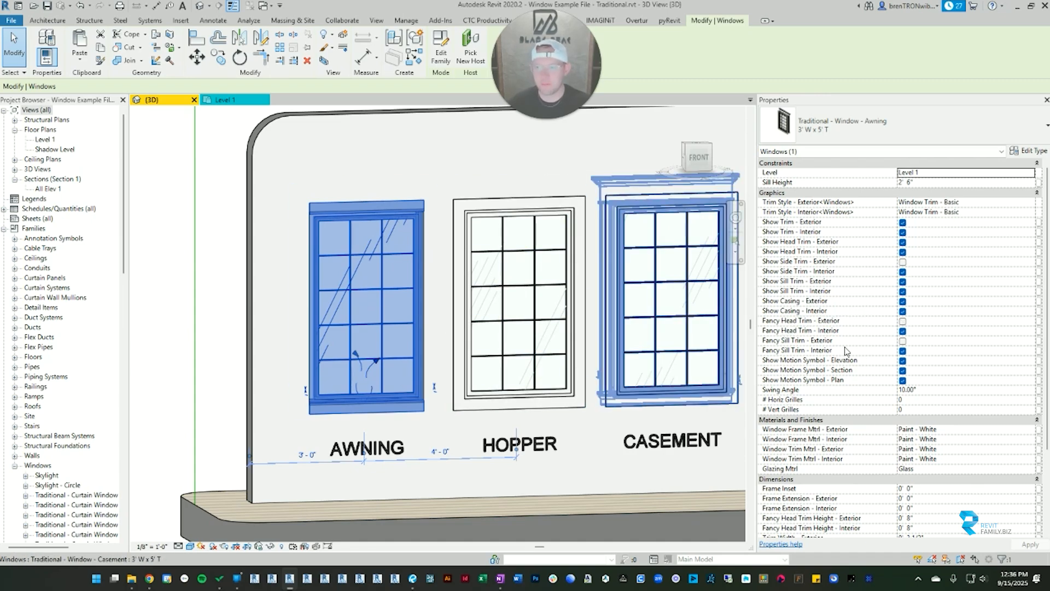
scroll(905, 350, "down", 5)
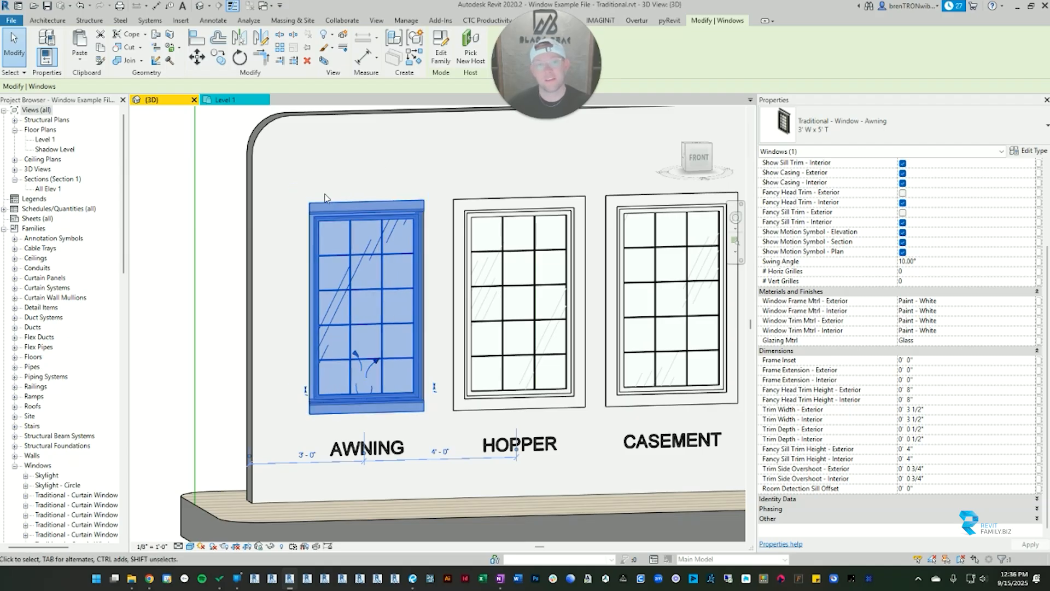
scroll(891, 238, "up", 4)
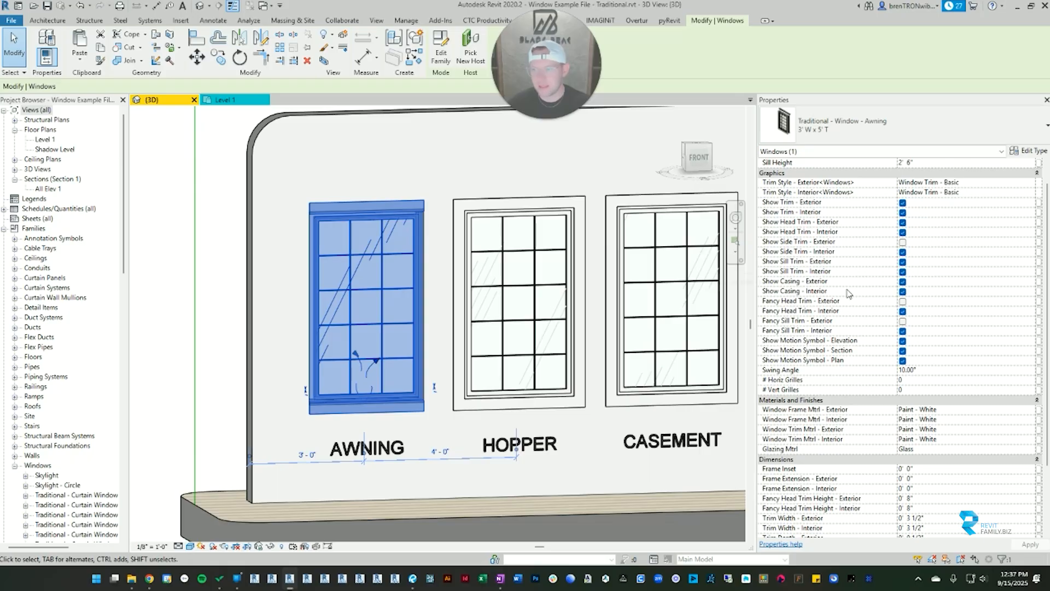
left_click(902, 301)
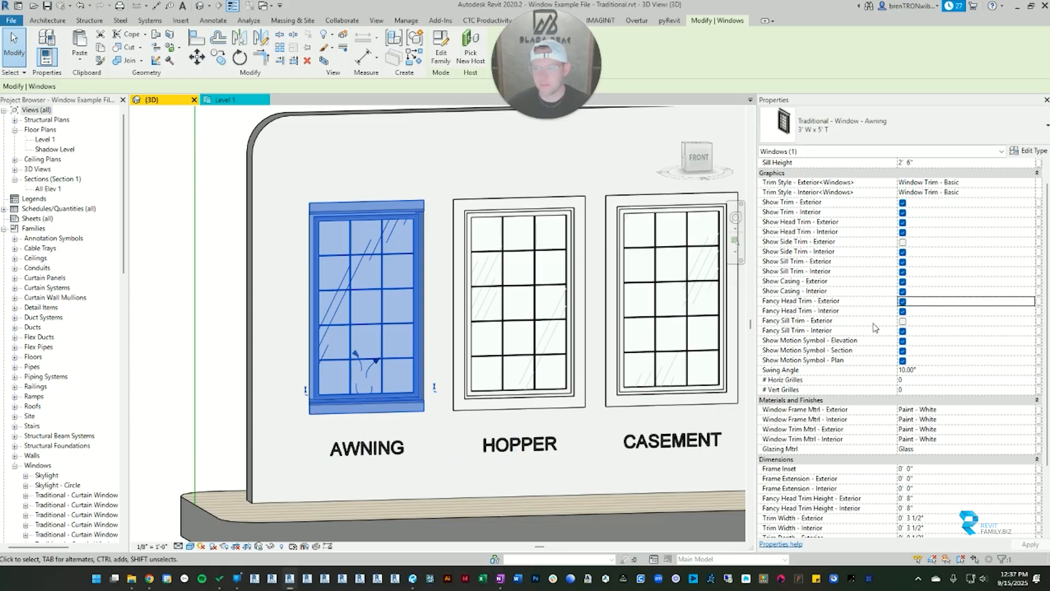
left_click(902, 321)
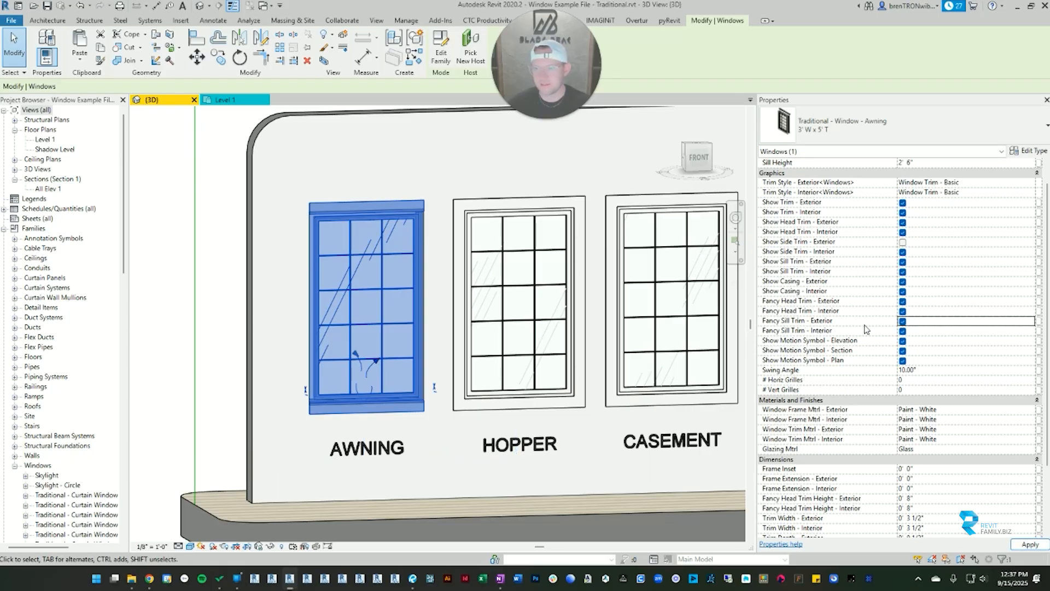
left_click(184, 205)
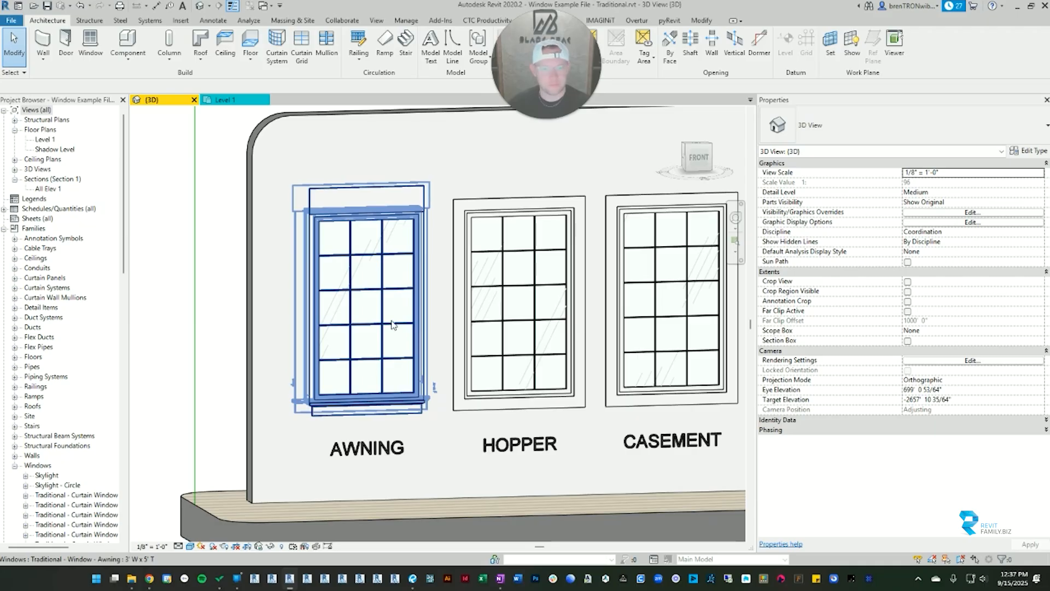
Step: Turn off the awning window's exterior fancy sill trim
left_click(392, 322)
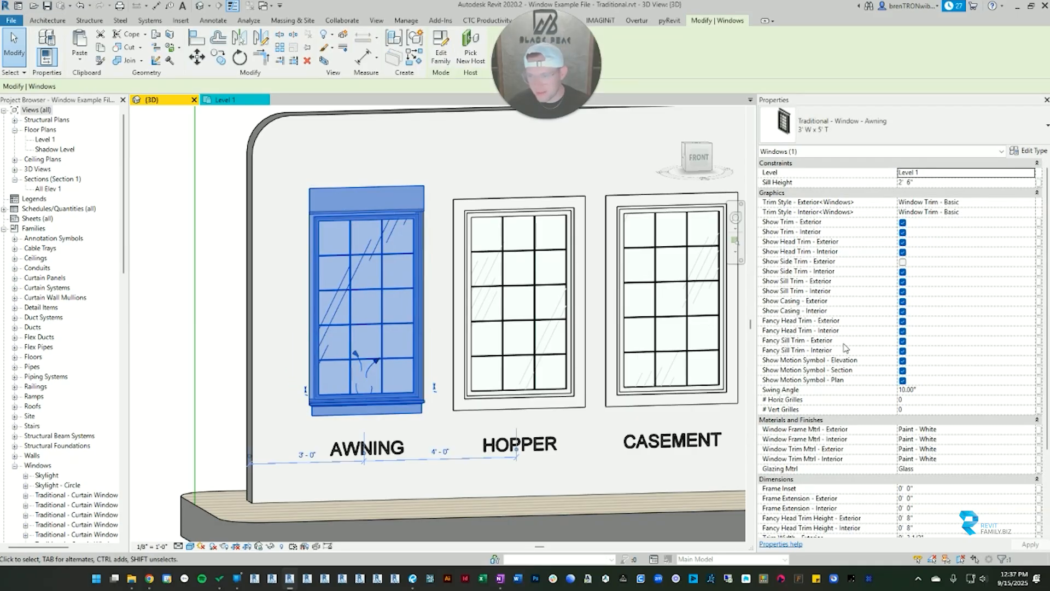
left_click(903, 342)
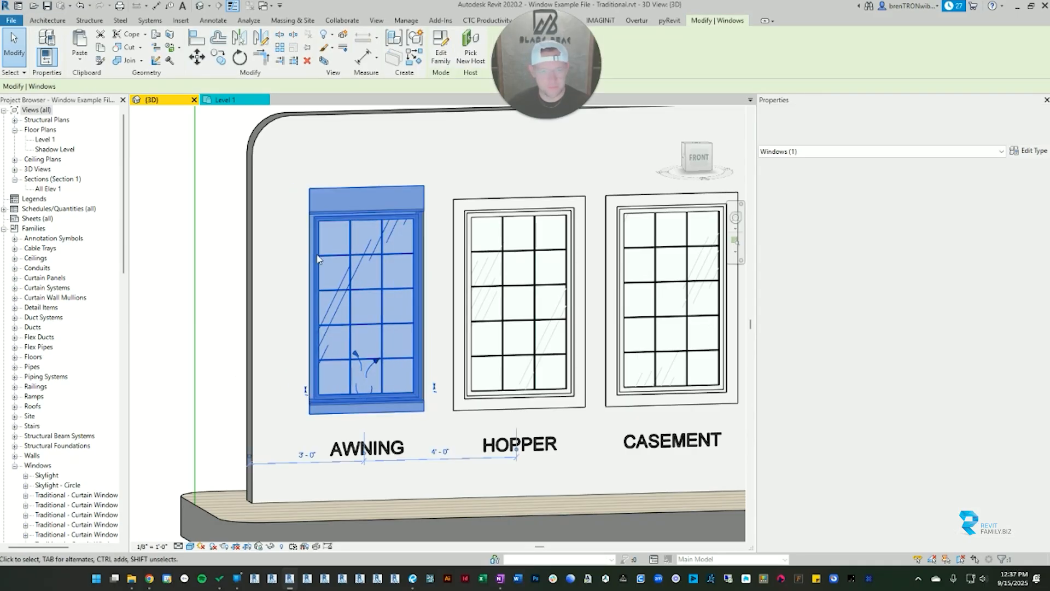
left_click(200, 203)
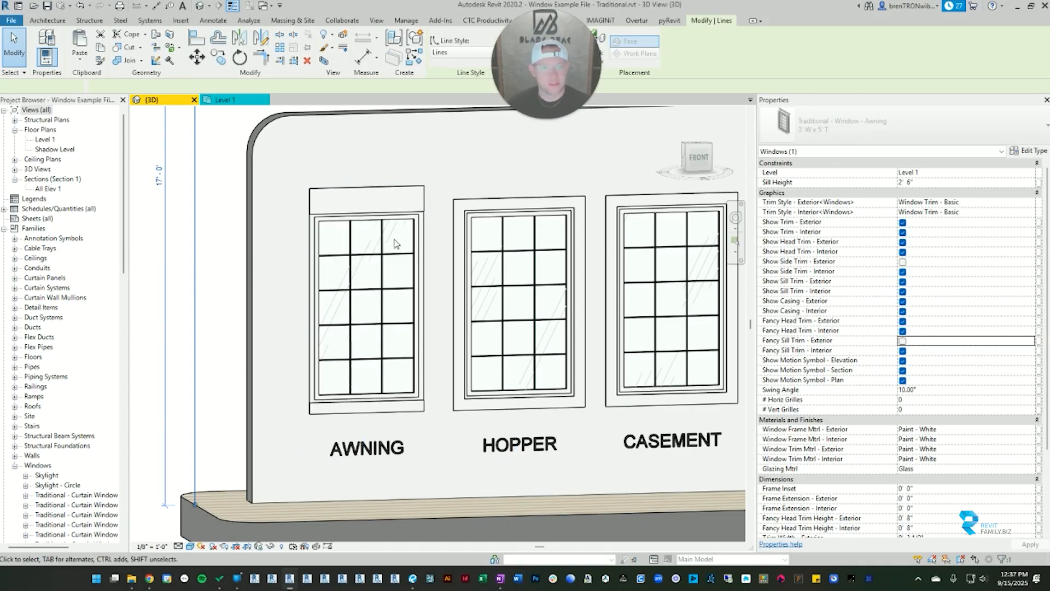
Step: Set the awning window's exterior fancy head trim height to 10" and clear the selection
left_click(313, 210)
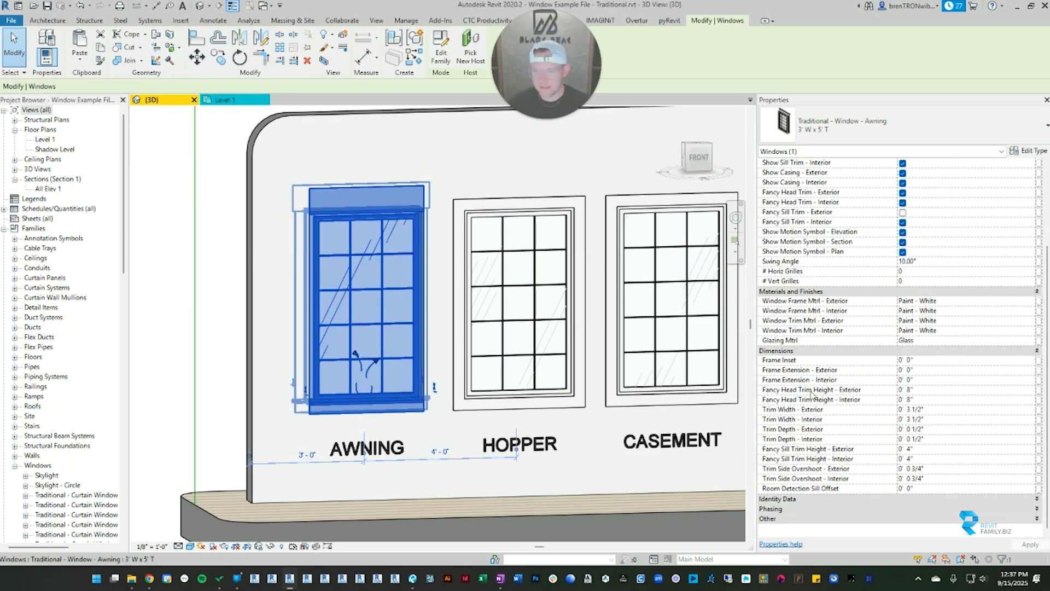
left_click(928, 389)
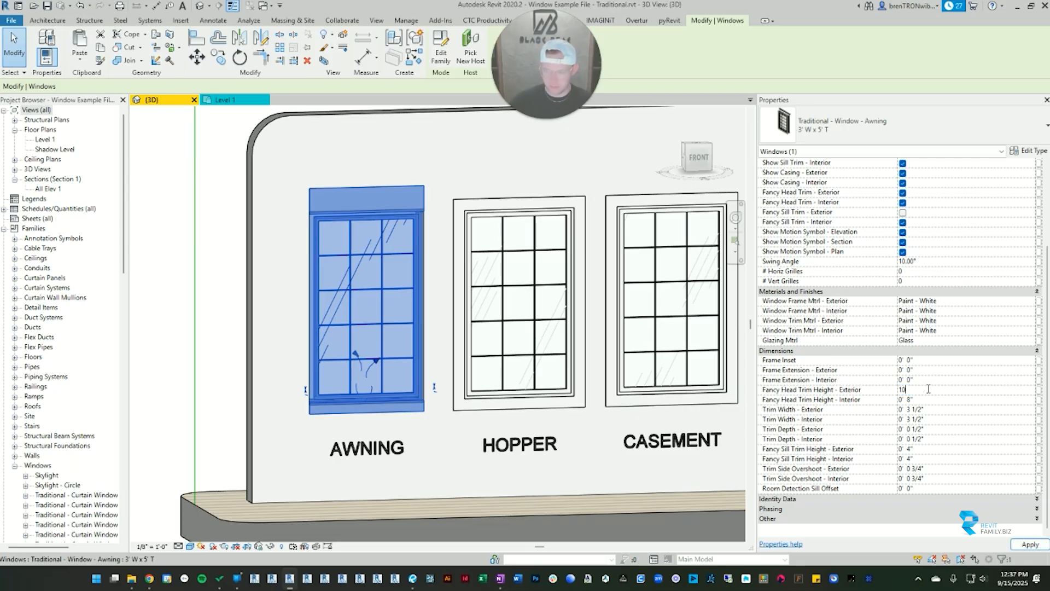
key("Return")
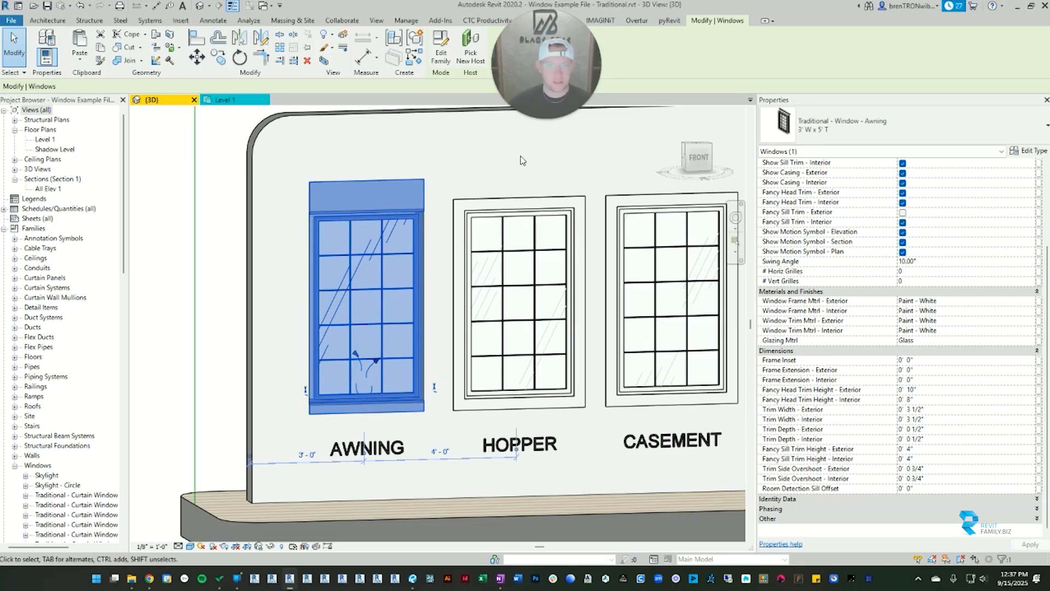
left_click(522, 160)
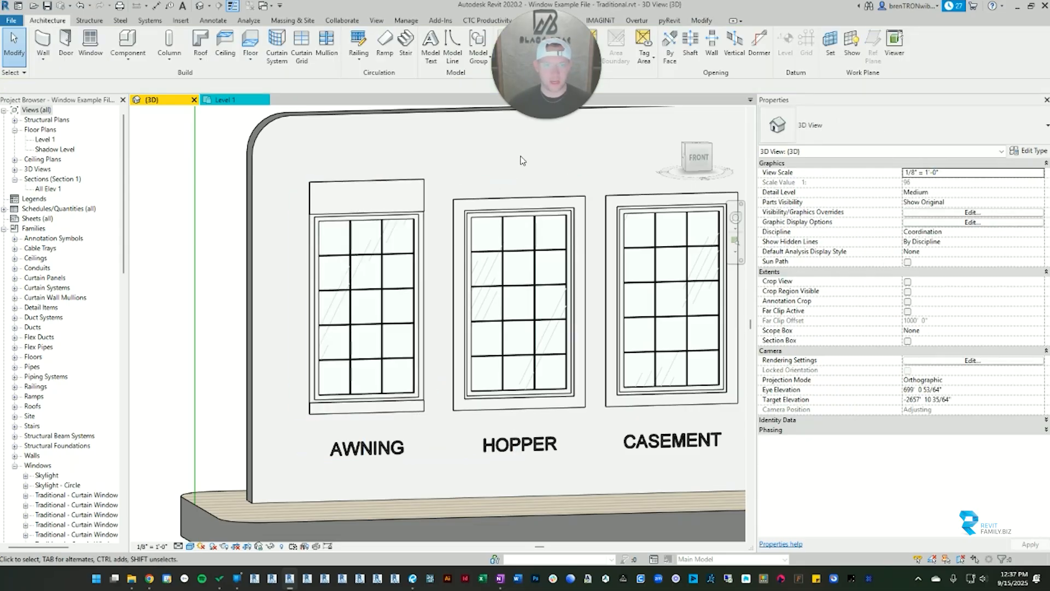
Step: Reselect the awning window, open its exterior trim side overshoot value, and examine the head trim's ends
left_click(424, 202)
scroll(774, 504, "down", 5)
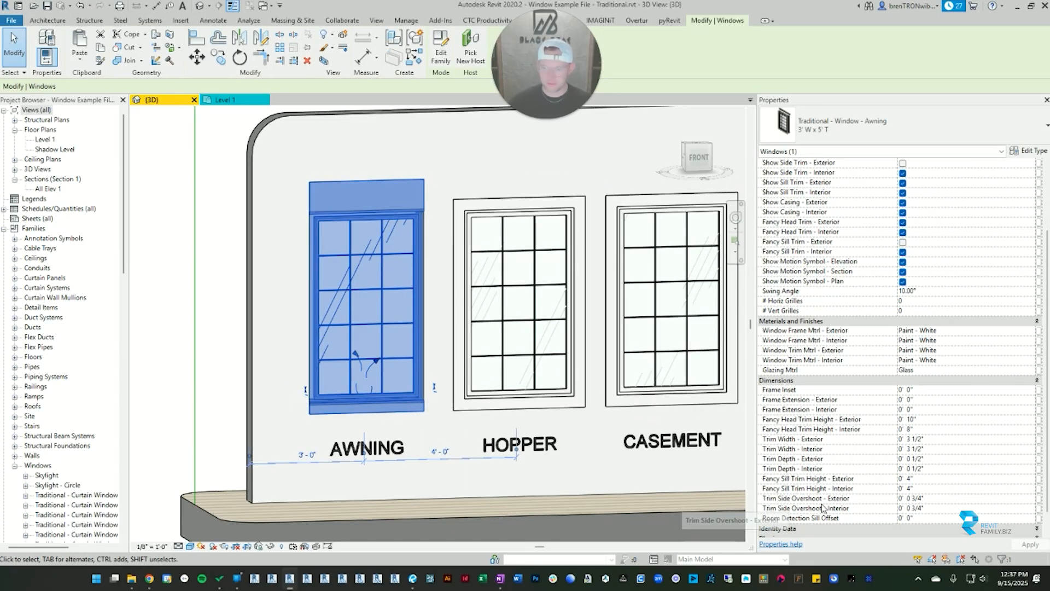
left_click(933, 499)
double_click(934, 499)
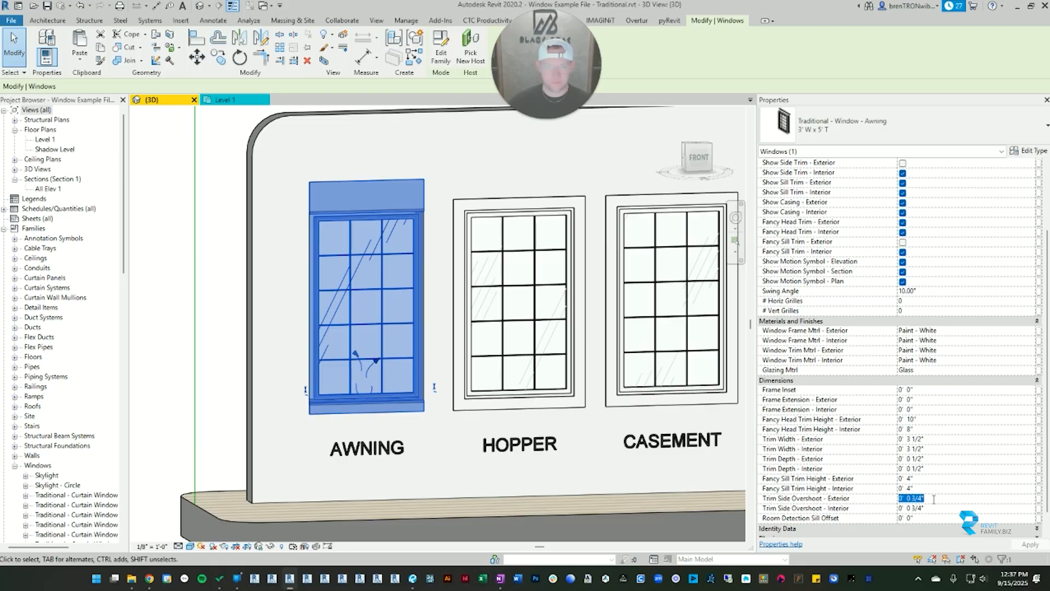
scroll(382, 304, "up", 2)
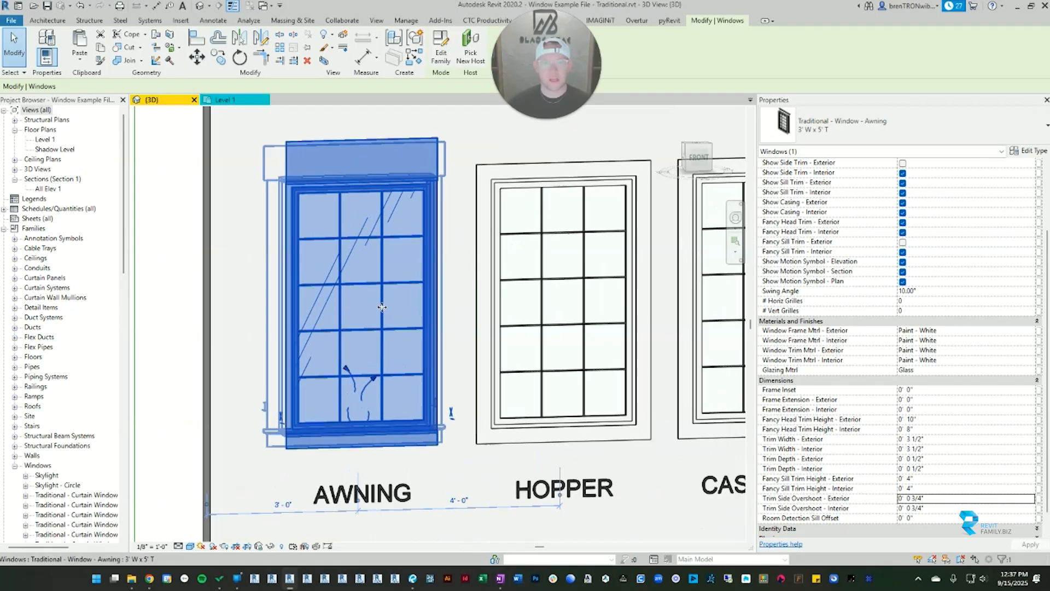
scroll(383, 304, "down", 2)
Step: Turn on the awning window's exterior side trim and exterior fancy sill trim, and view the unselected window straight from the front
scroll(901, 241, "up", 4)
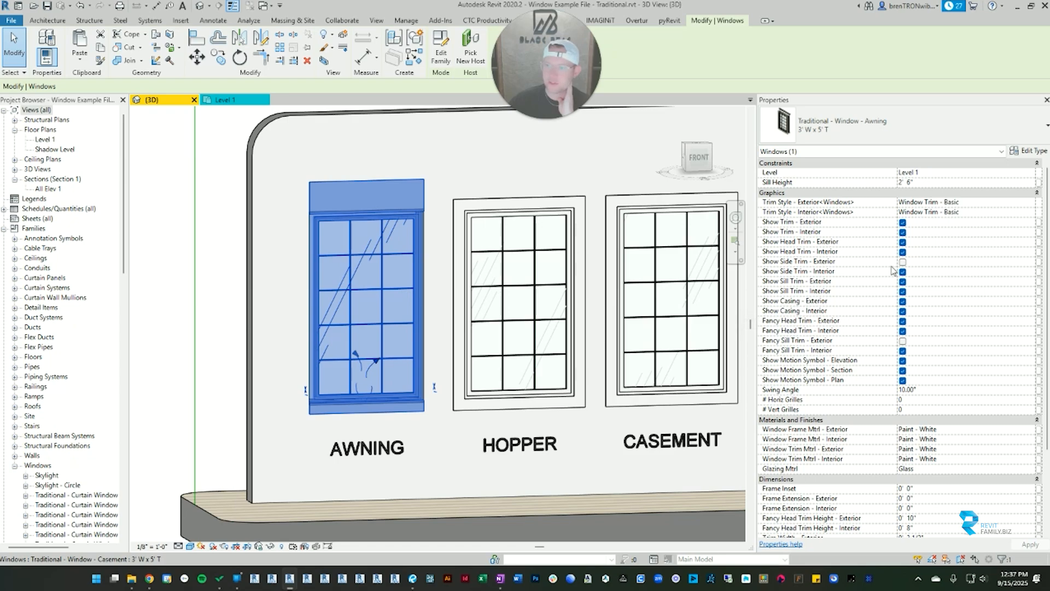
left_click(902, 340)
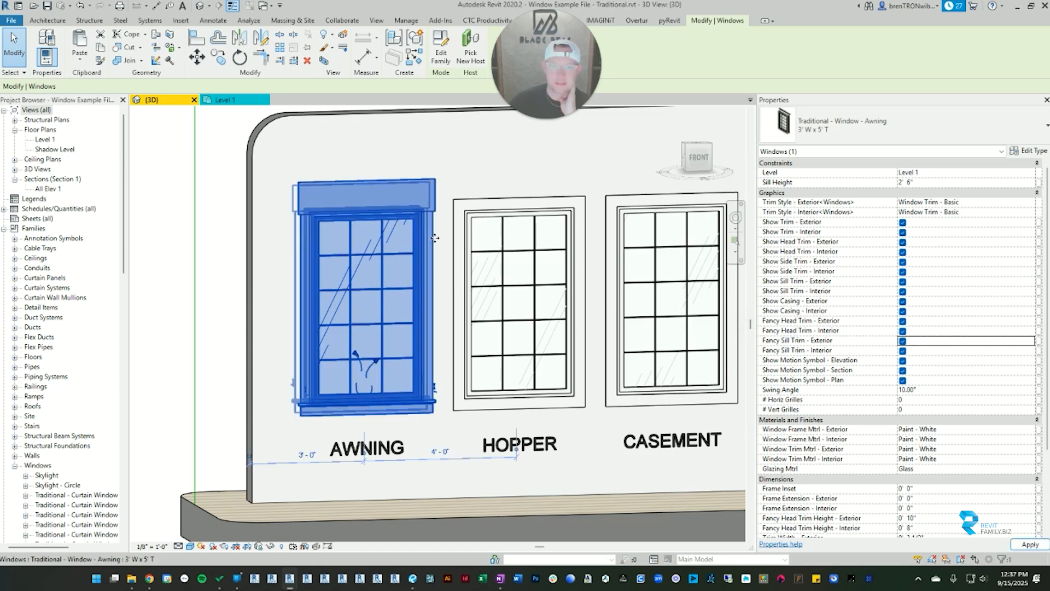
left_click(465, 141)
scroll(301, 229, "up", 4)
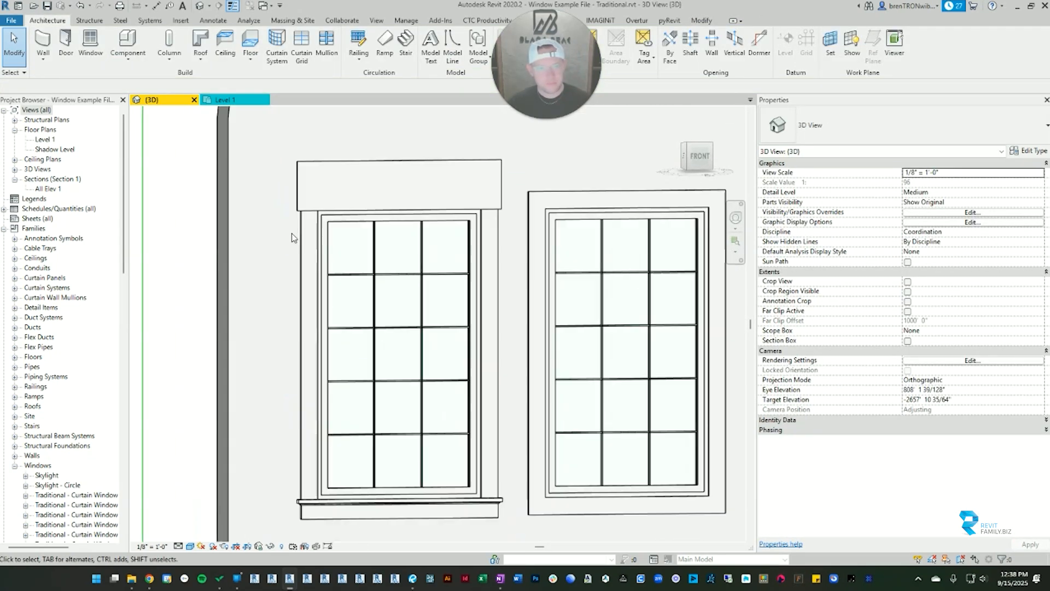
middle_click_drag(486, 347, 356, 293, "shift")
middle_click_drag(340, 148, 368, 227)
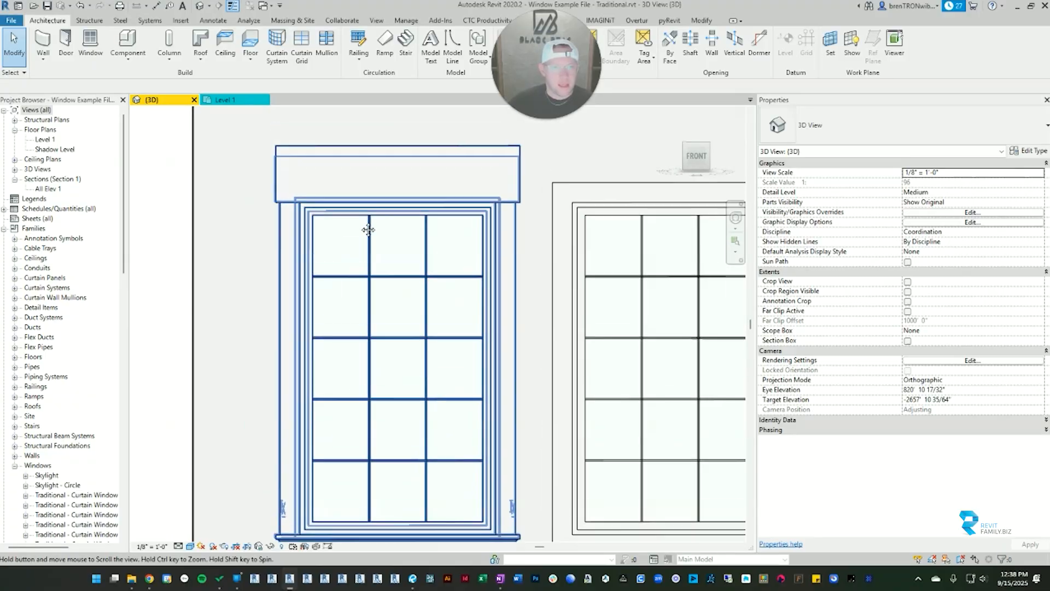
Step: Examine the awning window's interior sill, casing and fancy sill trim up close from the wall's back side, with nothing selected
left_click(301, 234)
middle_click_drag(301, 234, 558, 382, "shift")
middle_click_drag(465, 501, 455, 310)
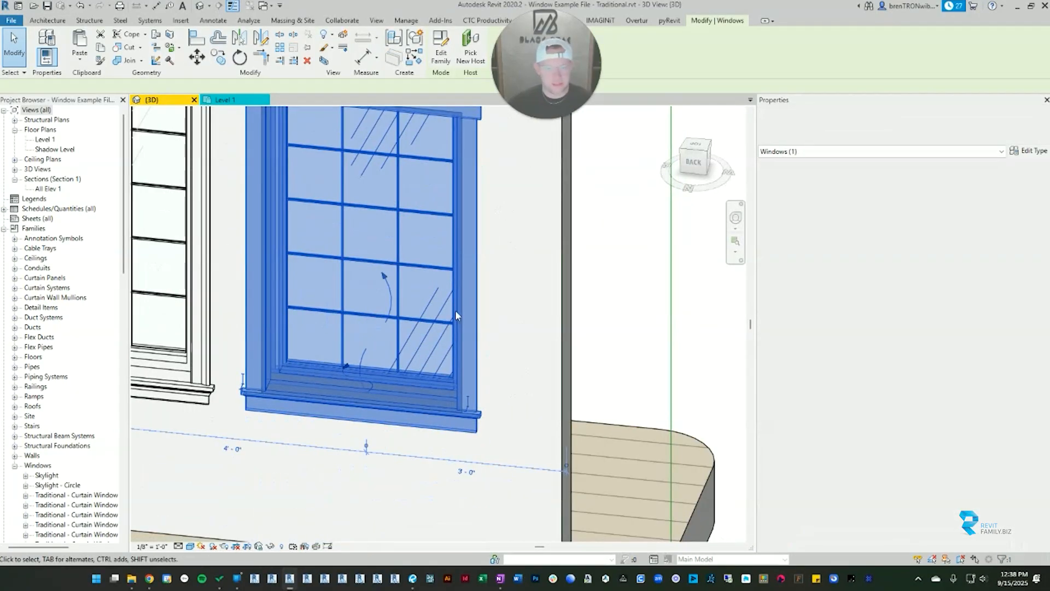
key("Escape")
scroll(282, 404, "up", 6)
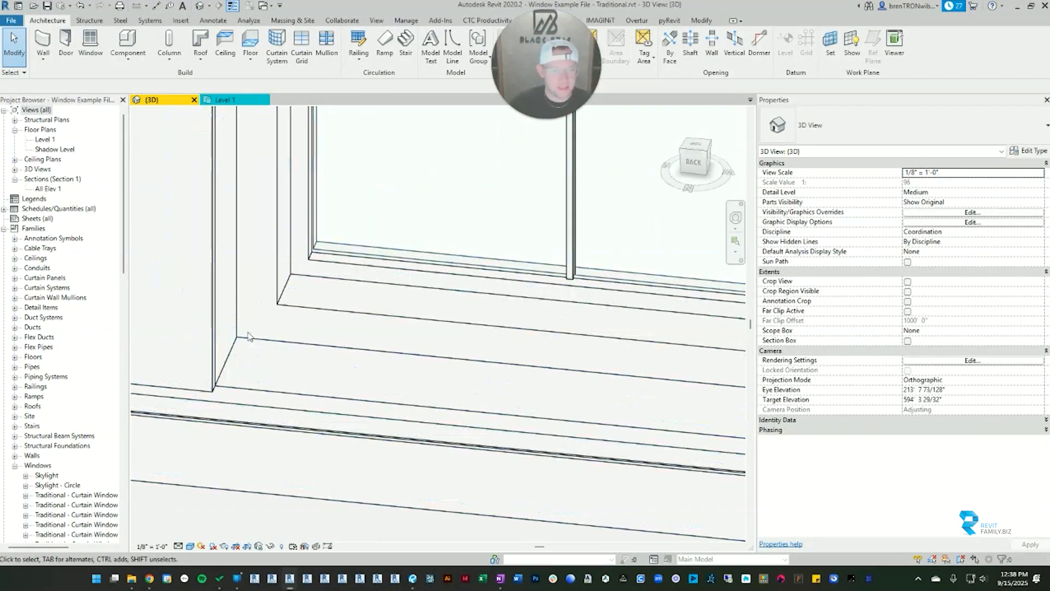
scroll(257, 230, "down", 7)
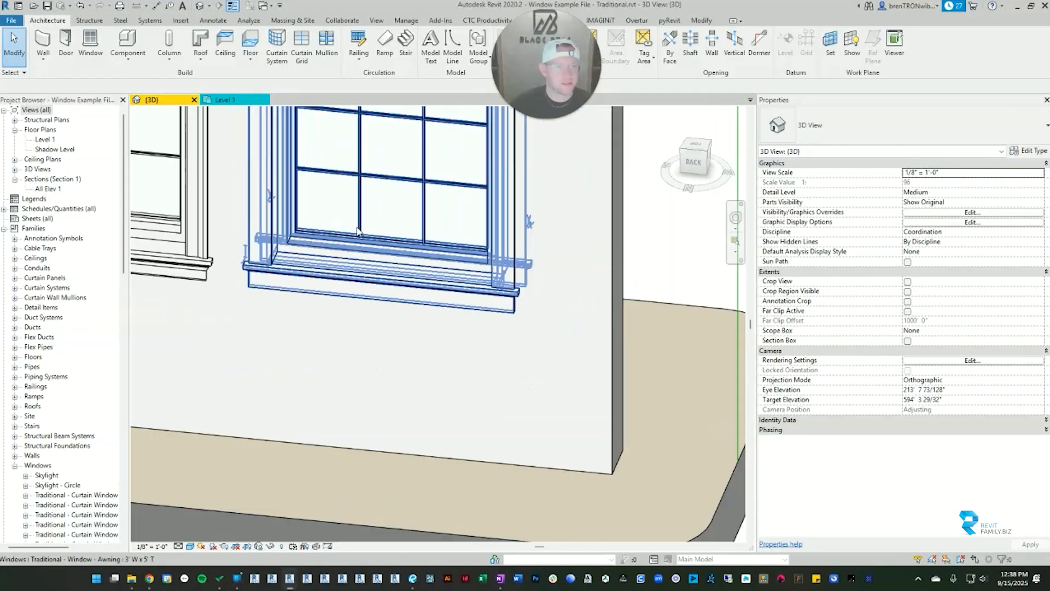
middle_click_drag(361, 195, 393, 309)
scroll(233, 350, "up", 5)
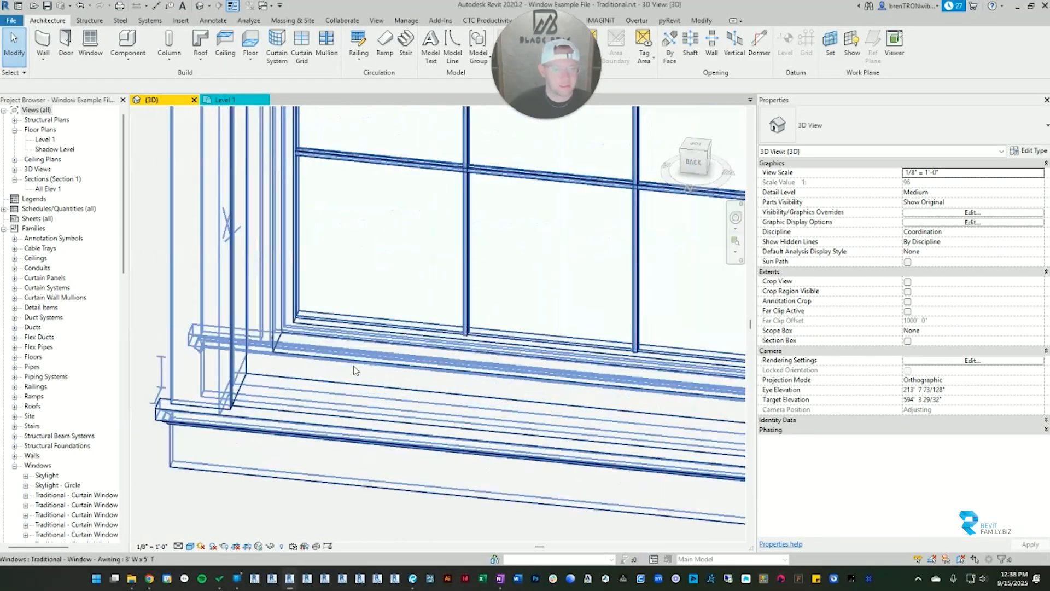
scroll(232, 350, "down", 5)
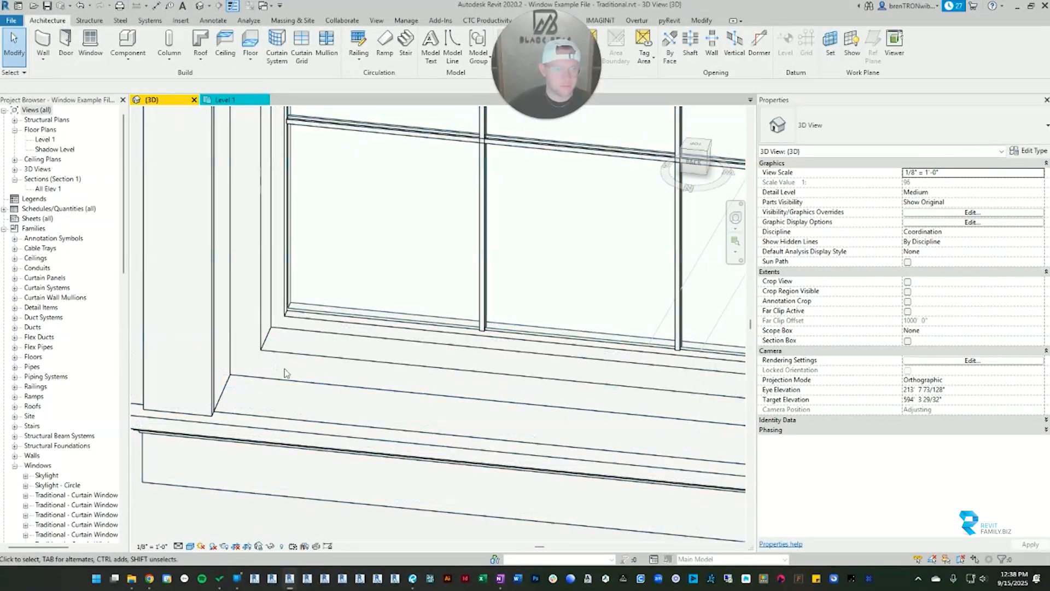
middle_click_drag(232, 350, 252, 322, "shift")
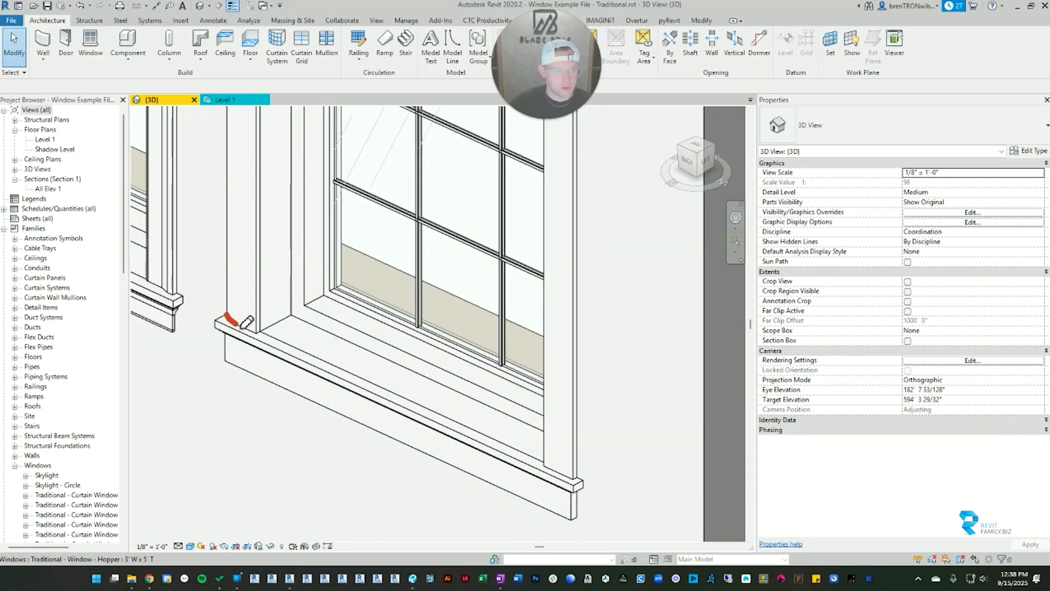
left_click_drag(241, 326, 259, 261)
left_click_drag(227, 310, 225, 236)
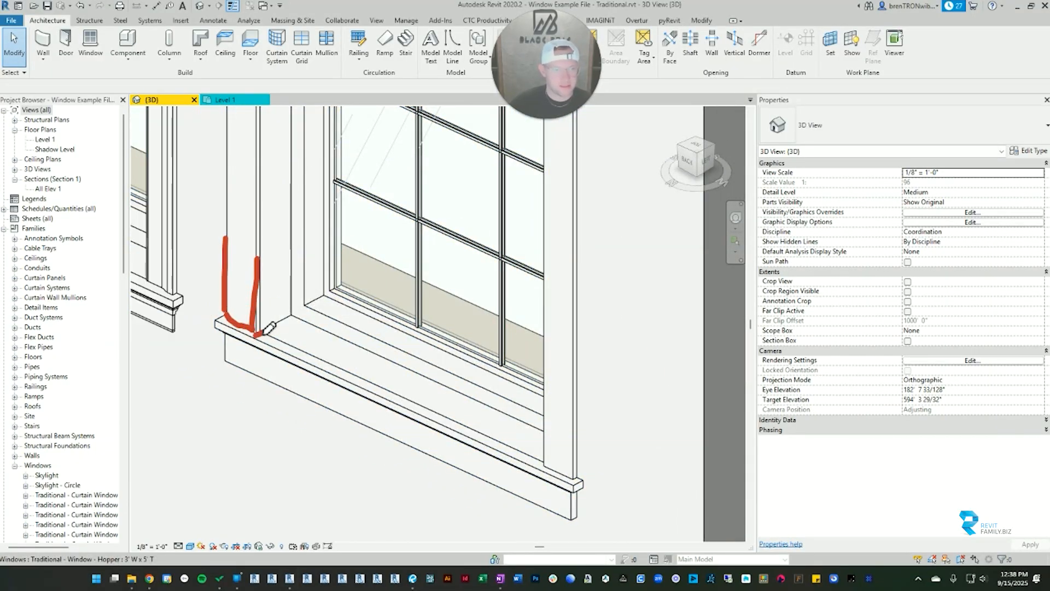
left_click_drag(264, 332, 262, 238)
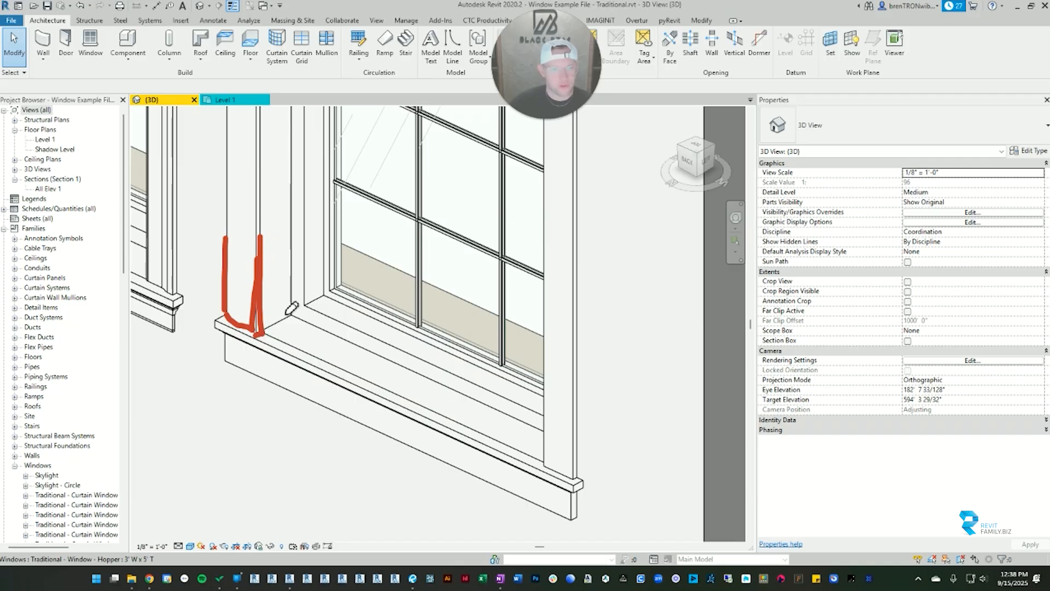
mouse_move(289, 282)
left_mouse_down()
mouse_move(292, 237)
mouse_move(254, 290)
mouse_move(273, 271)
left_mouse_up()
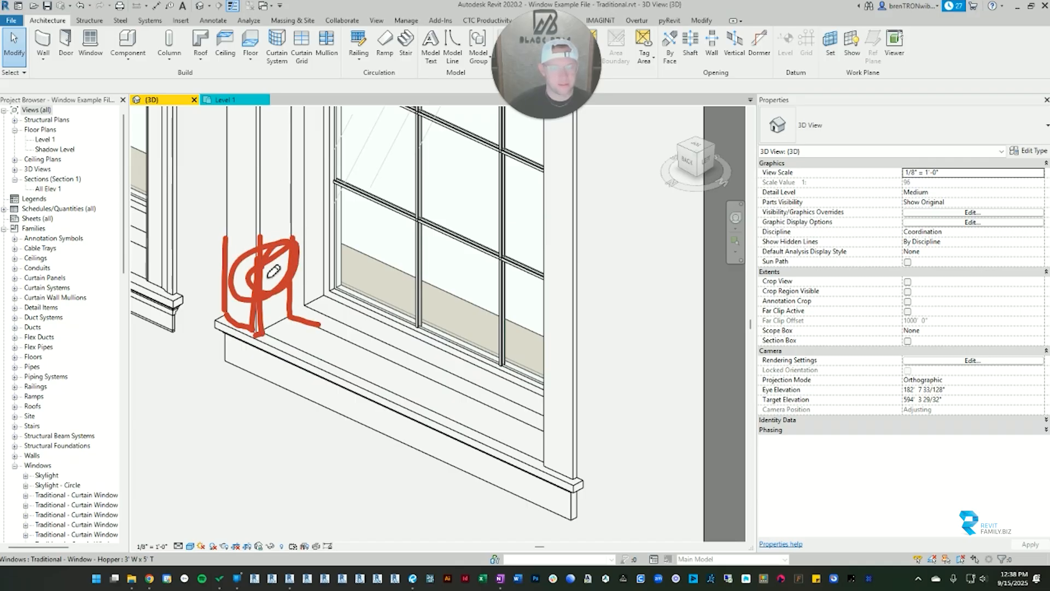
left_click(33, 261)
Step: Turn off the awning window's interior casing and examine the unselected window from the wall's back side, up close and straight on
scroll(390, 335, "down", 3)
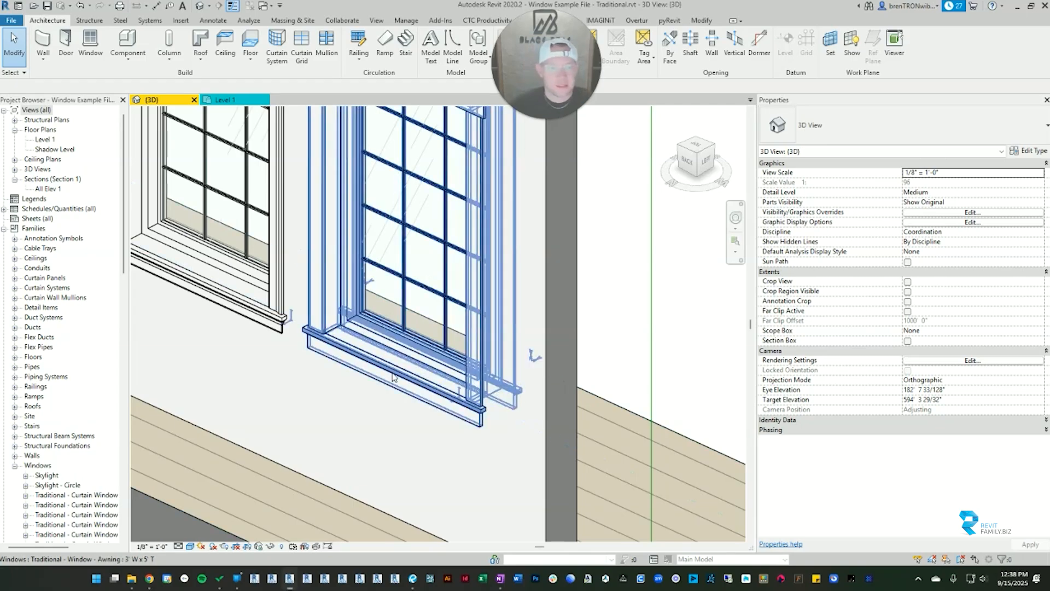
middle_click_drag(392, 373, 399, 280, "shift")
middle_click_drag(442, 210, 425, 330)
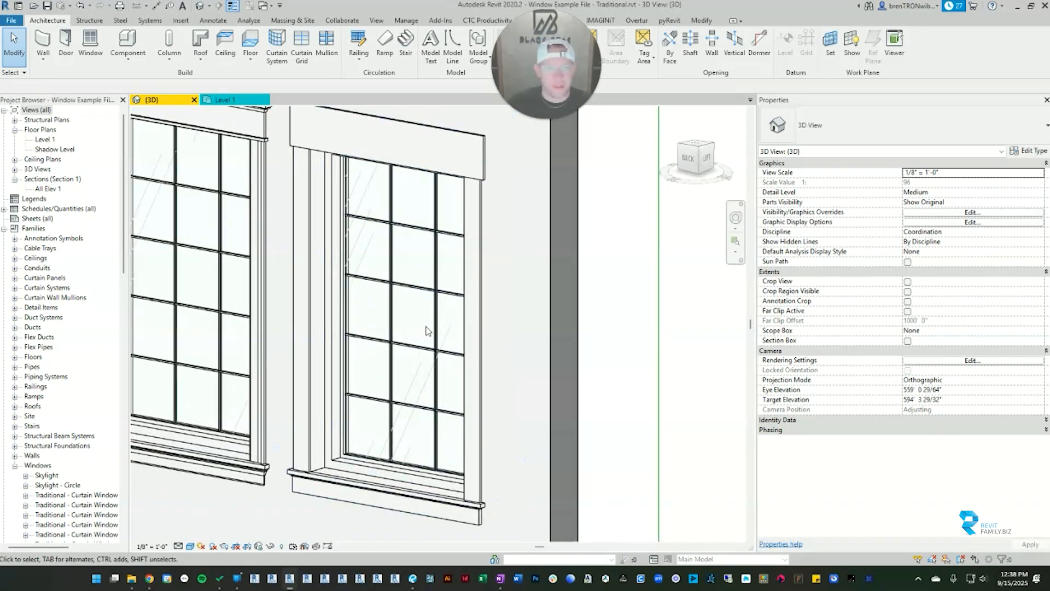
left_click(483, 264)
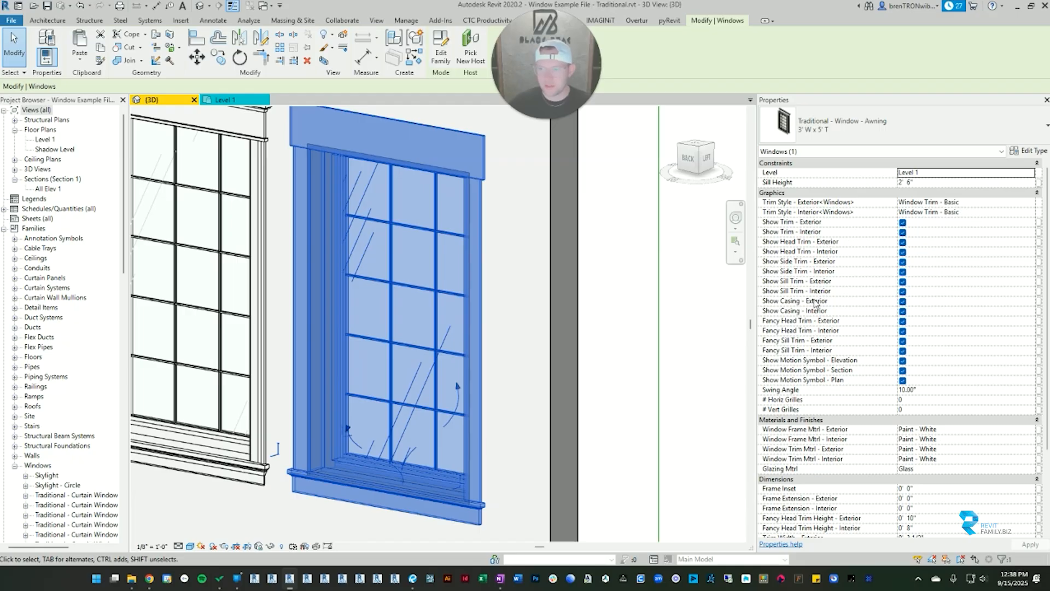
left_click(903, 311)
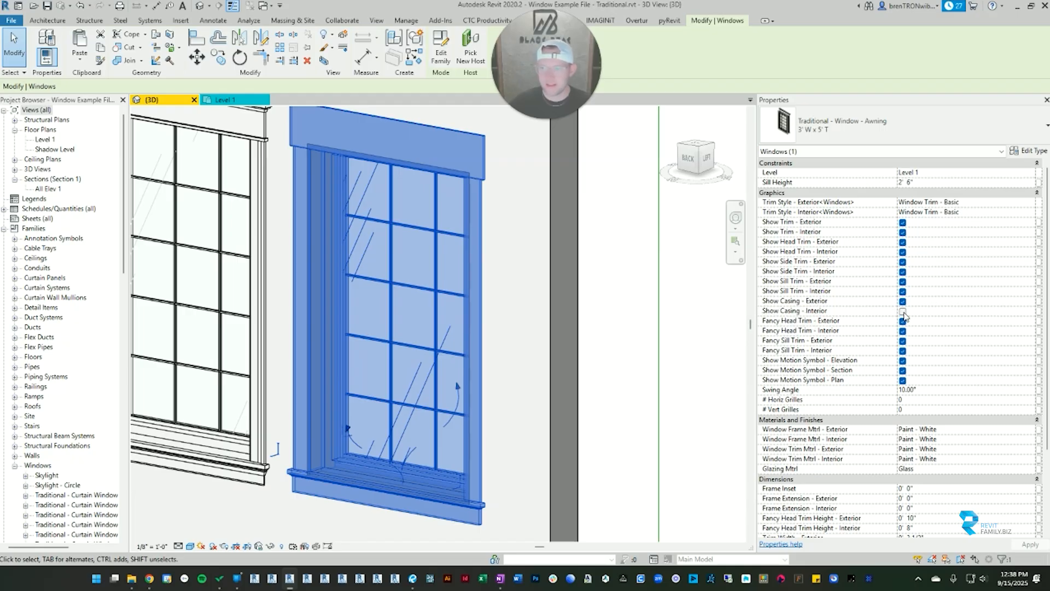
key("Escape")
scroll(327, 308, "up", 5)
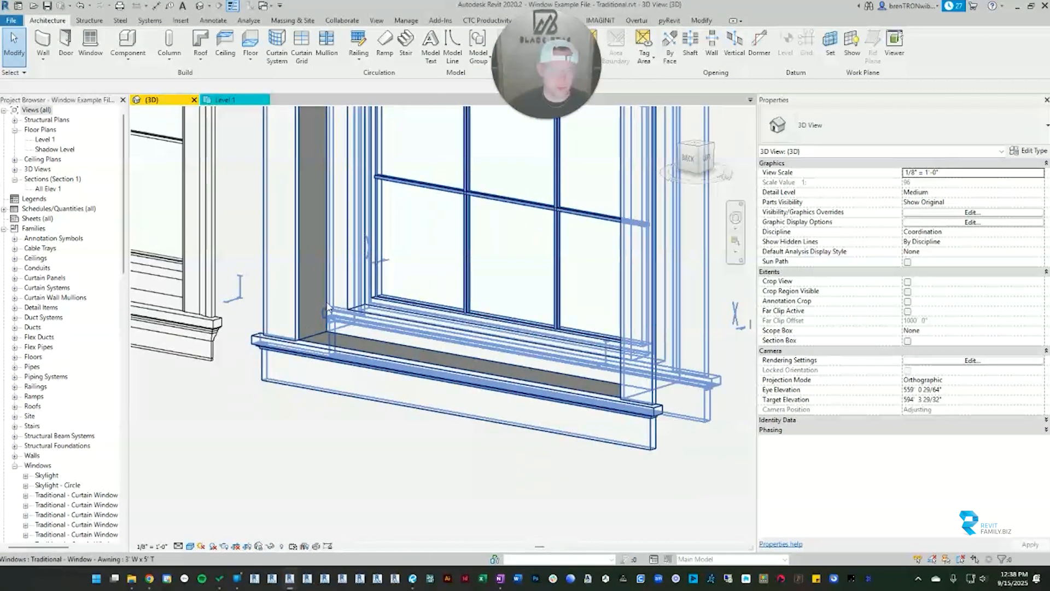
scroll(326, 308, "down", 3)
middle_click_drag(419, 302, 483, 285, "shift")
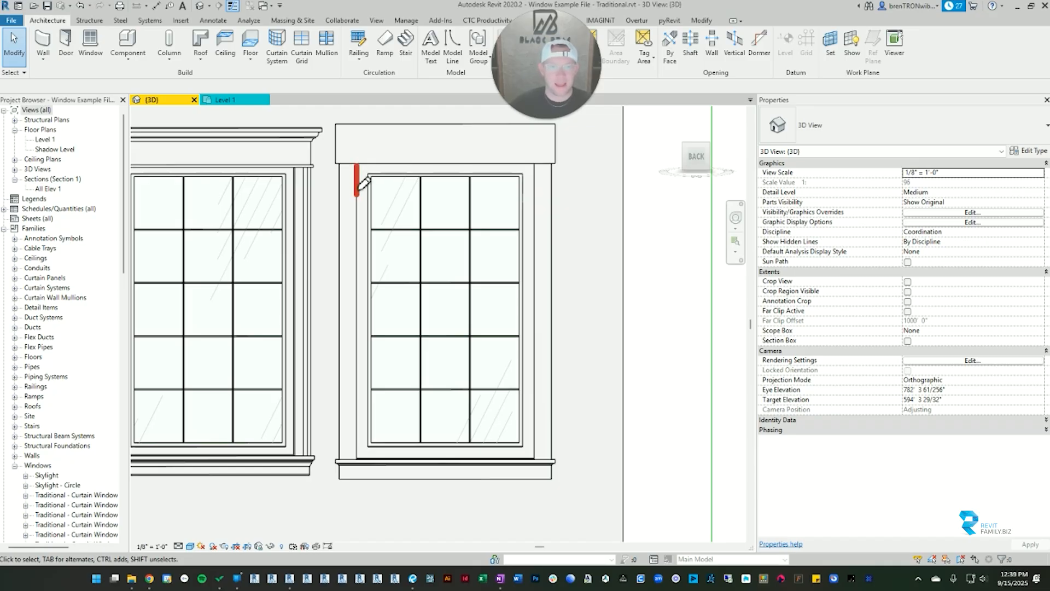
mouse_move(358, 198)
left_mouse_down()
mouse_move(352, 462)
mouse_move(510, 464)
mouse_move(514, 223)
mouse_move(355, 164)
left_mouse_up()
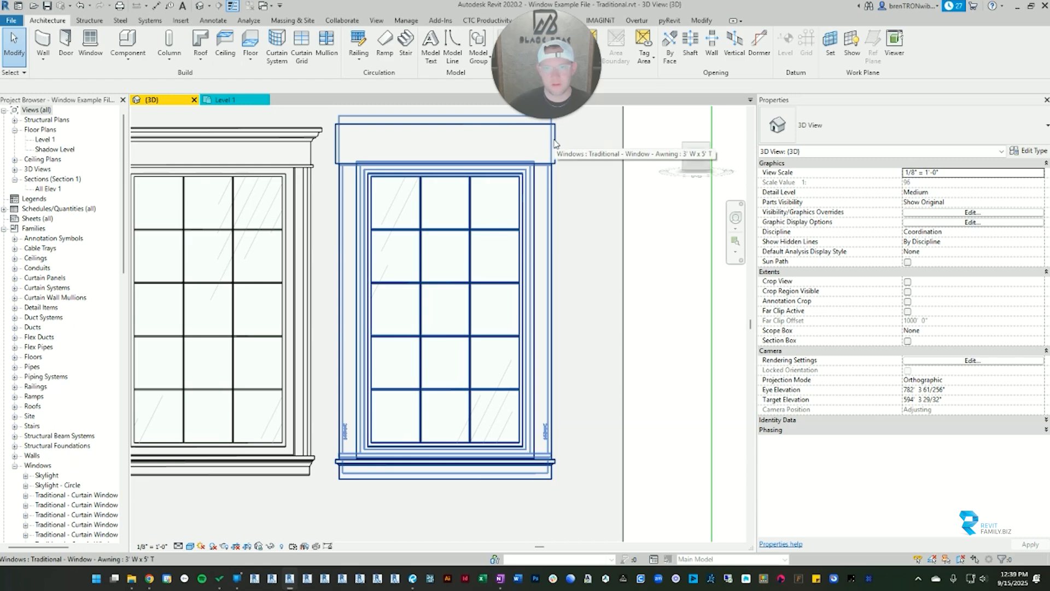
Step: Turn the awning window's interior casing back on, clear the selection, and examine the casing beside the side trim and sill
left_click(552, 164)
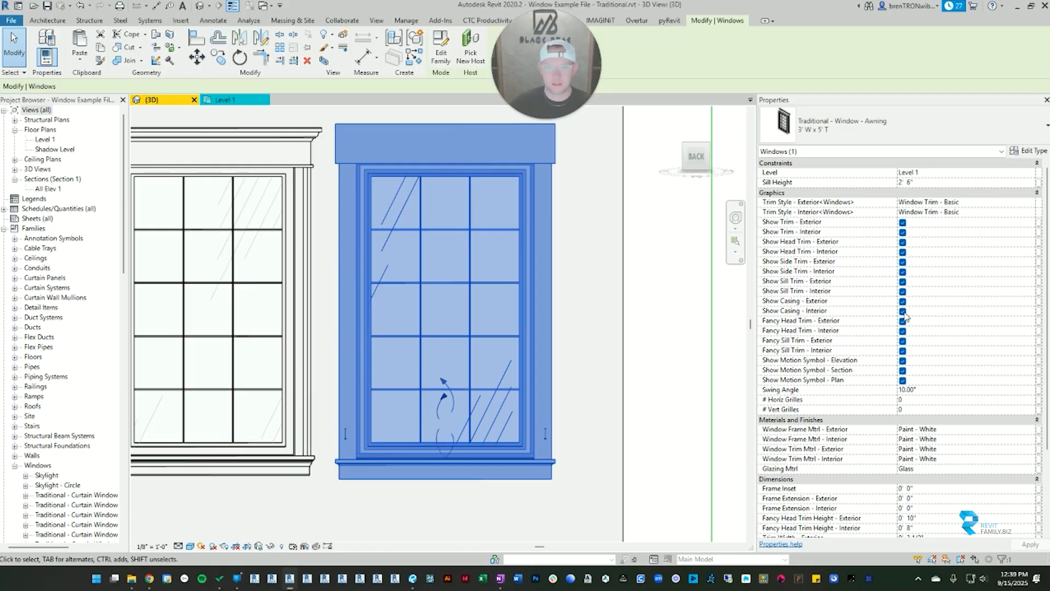
left_click(597, 219)
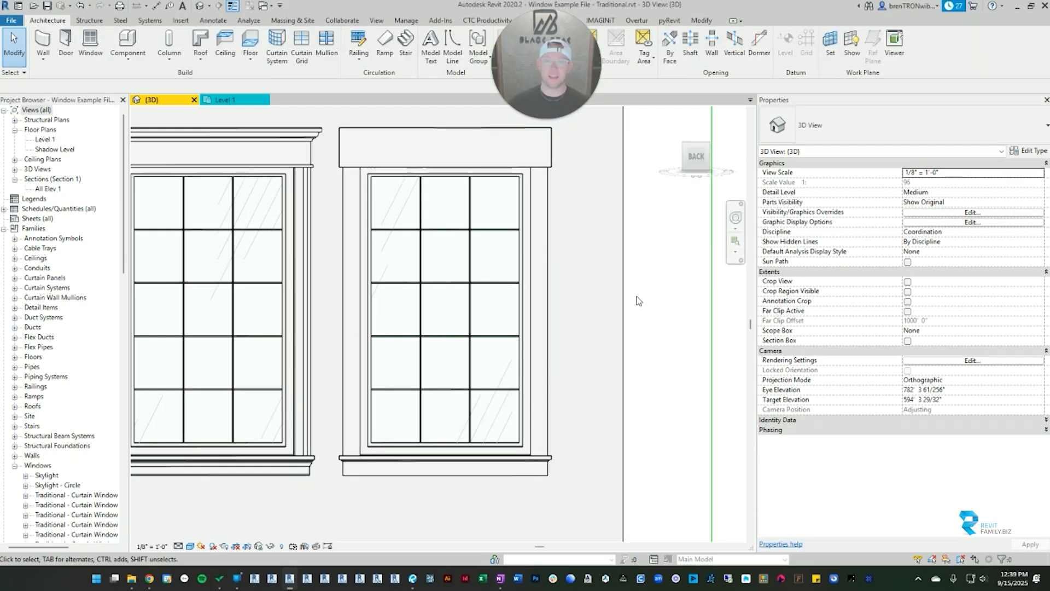
middle_click_drag(592, 280, 569, 427, "shift")
scroll(574, 435, "up", 5)
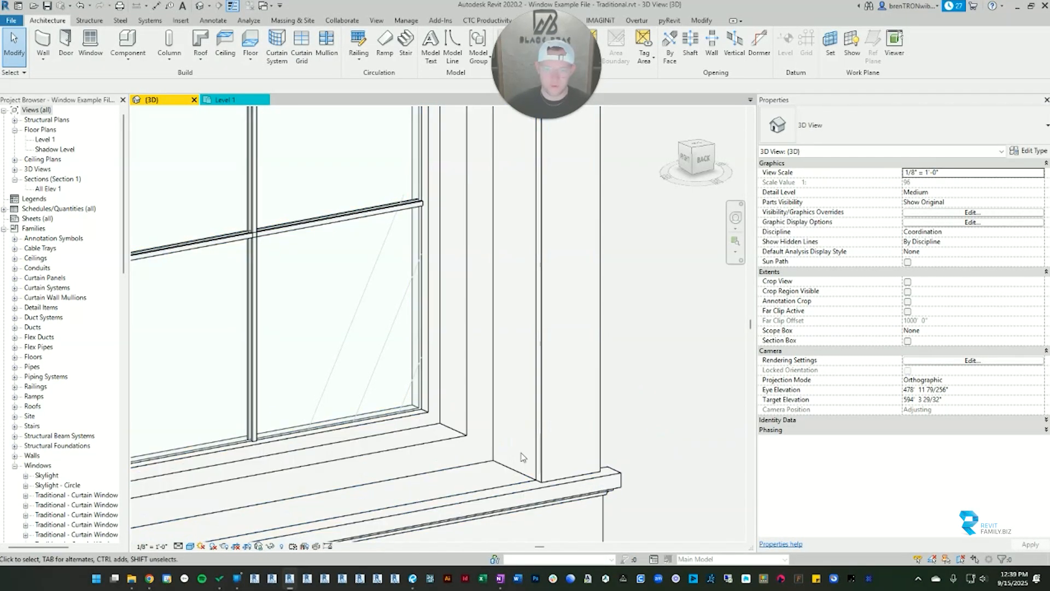
scroll(574, 417, "down", 5)
middle_click_drag(572, 405, 553, 328, "shift")
scroll(538, 307, "down", 2)
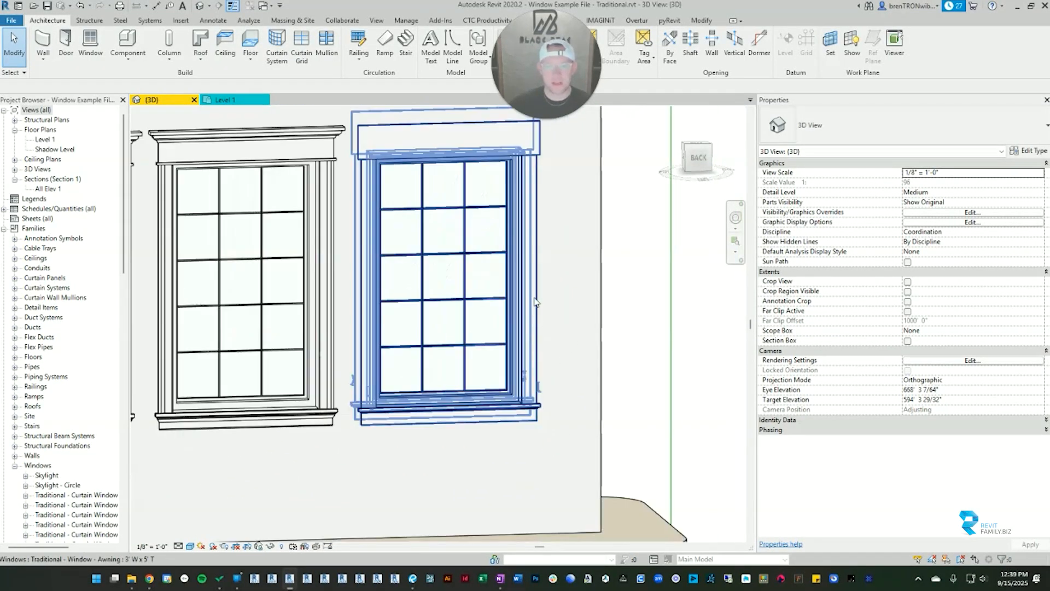
middle_click_drag(537, 279, 487, 350)
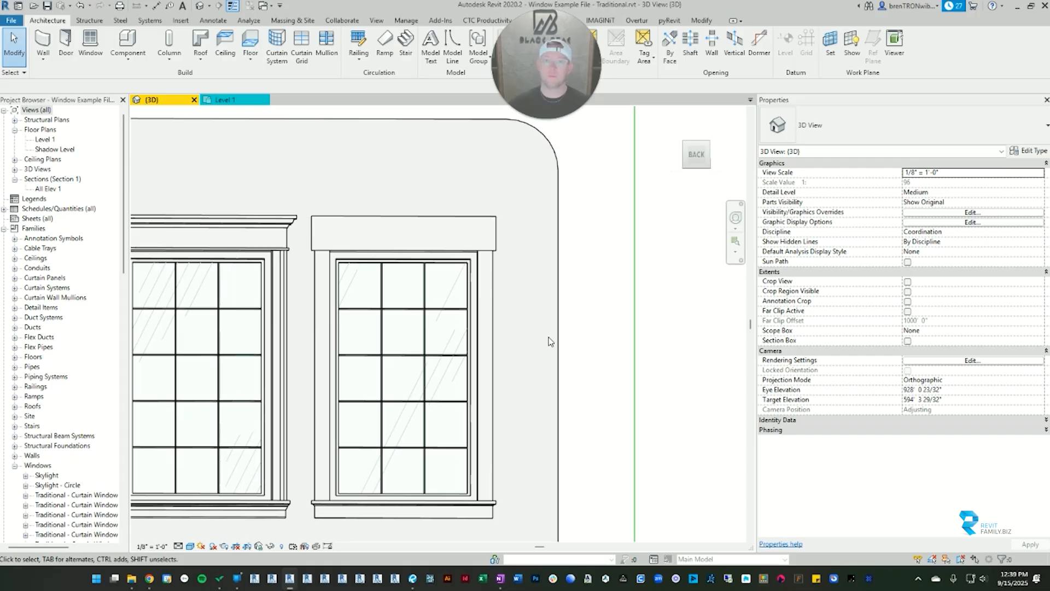
Step: Turn off the awning window's exterior casing, viewing it from the wall's front side, and clear the selection
left_click(464, 223)
middle_click_drag(464, 223, 421, 257, "shift")
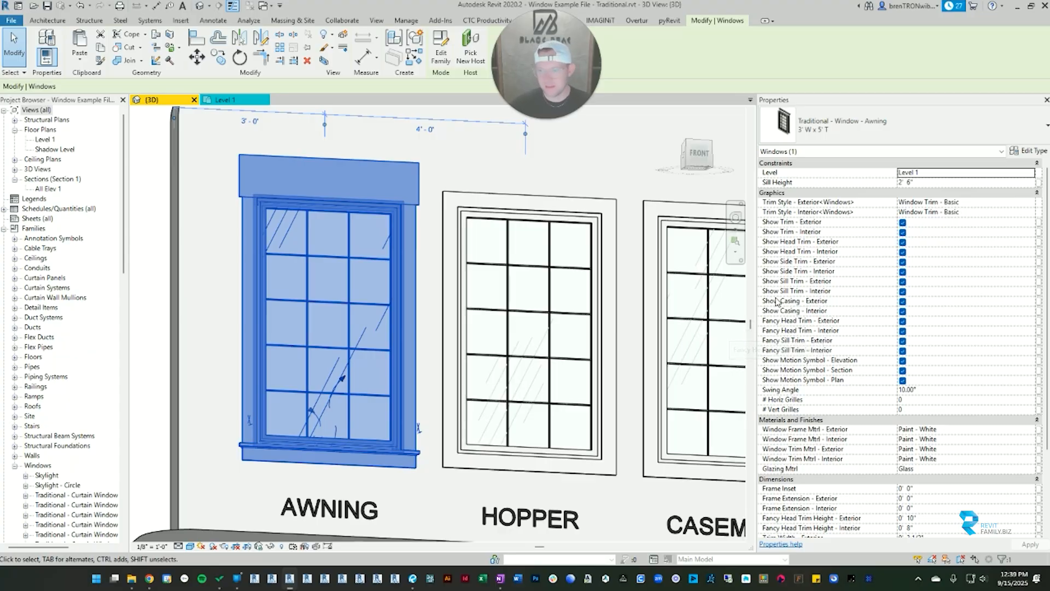
left_click(902, 301)
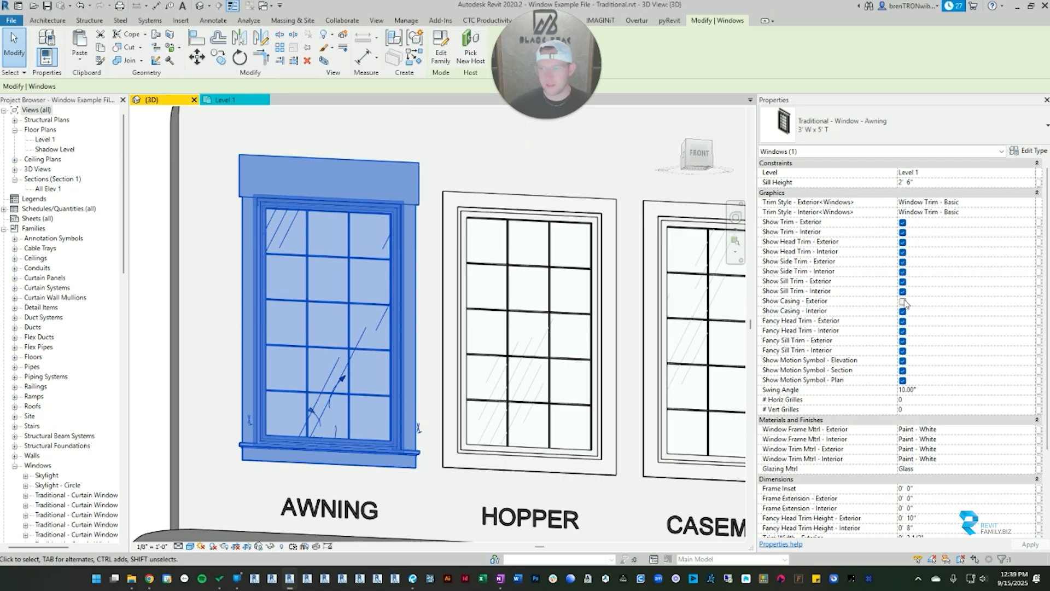
left_click(500, 163)
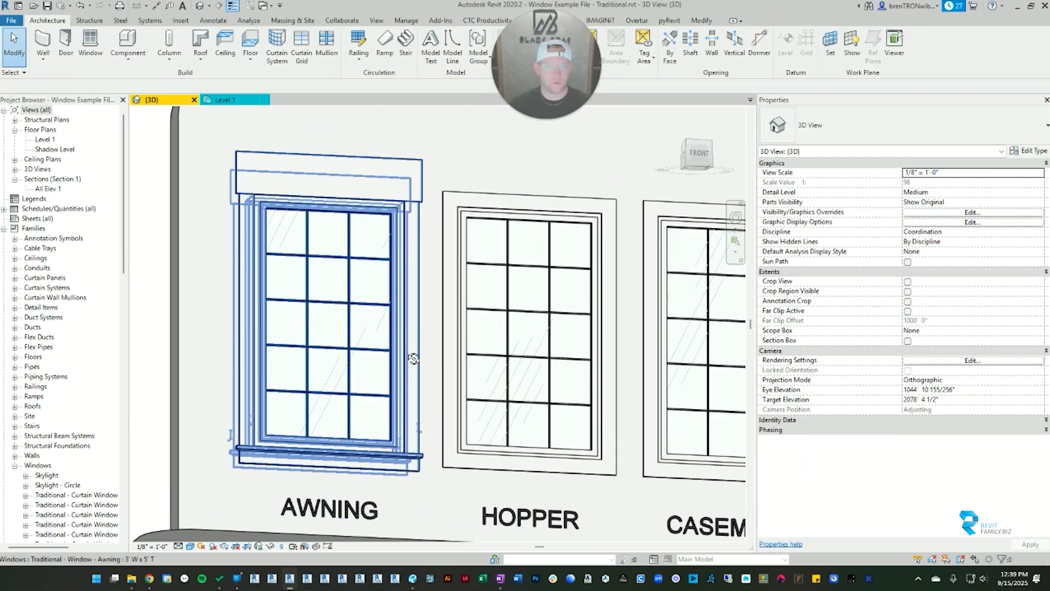
Step: Examine the awning window's exterior opening up close between the frame and trim, selecting it briefly, and end with nothing selected
middle_click_drag(413, 359, 430, 397, "shift")
scroll(432, 241, "up", 3)
middle_click_drag(433, 241, 490, 206, "shift")
scroll(246, 172, "up", 5)
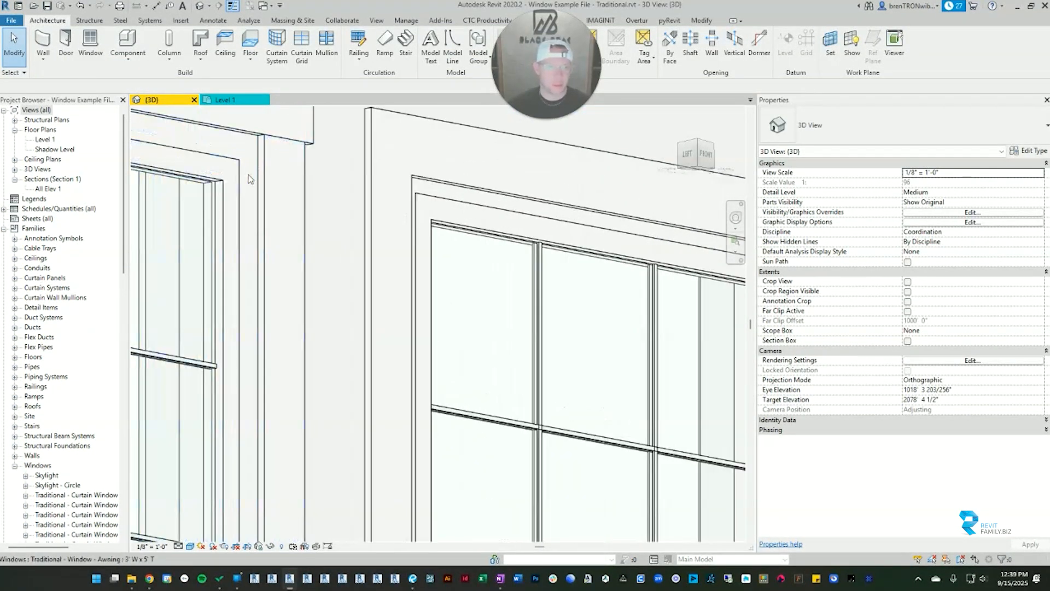
left_click(224, 160)
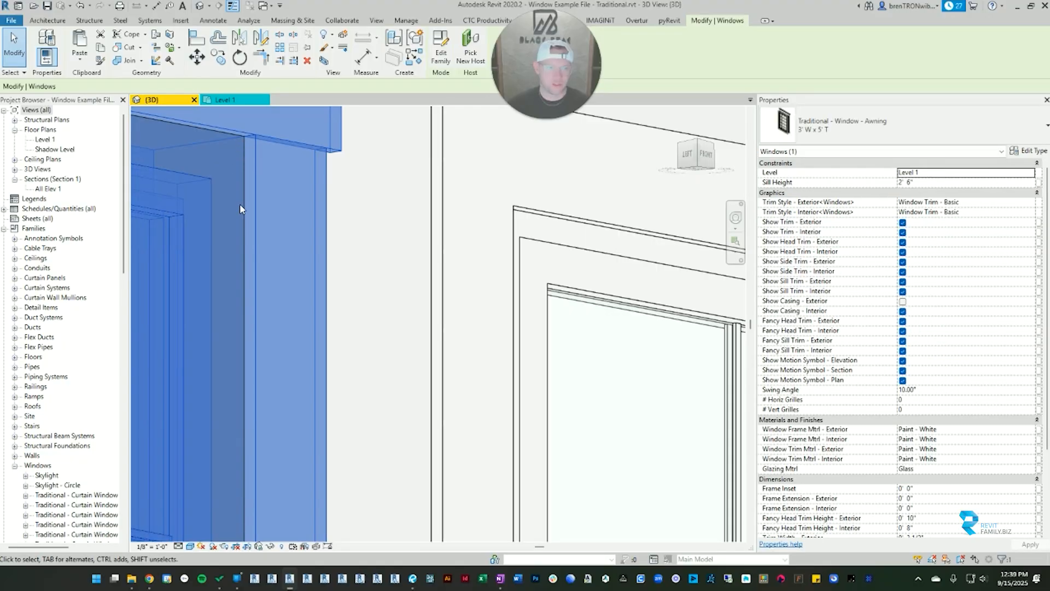
key("Escape")
scroll(227, 214, "down", 4)
scroll(468, 314, "up", 6)
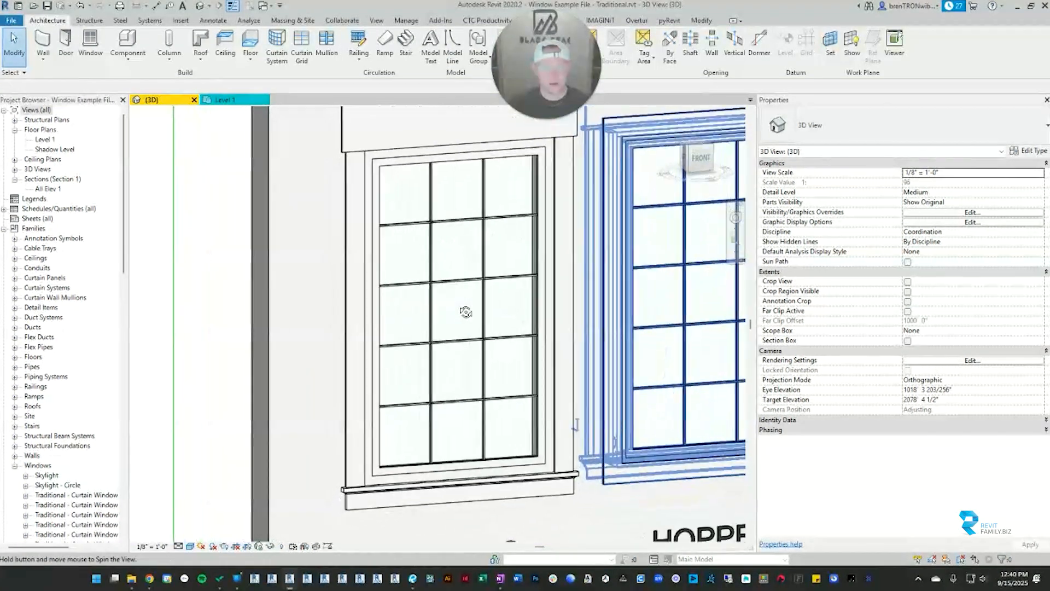
scroll(475, 330, "down", 3)
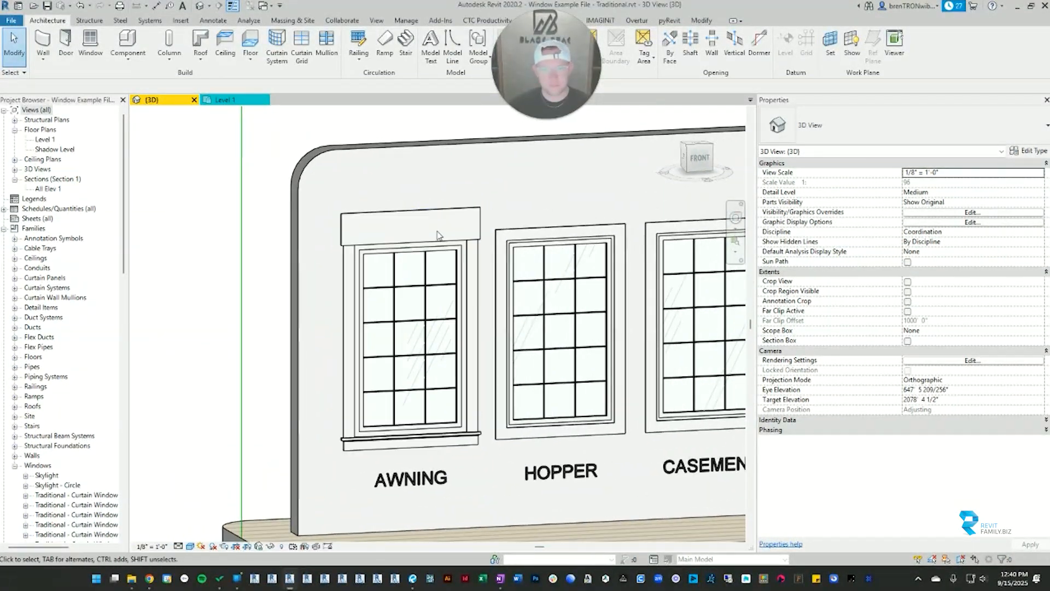
Step: Review the awning window's motion symbol parameters for elevation, section and plan, then clear the selection
left_click(468, 240)
scroll(937, 329, "down", 3)
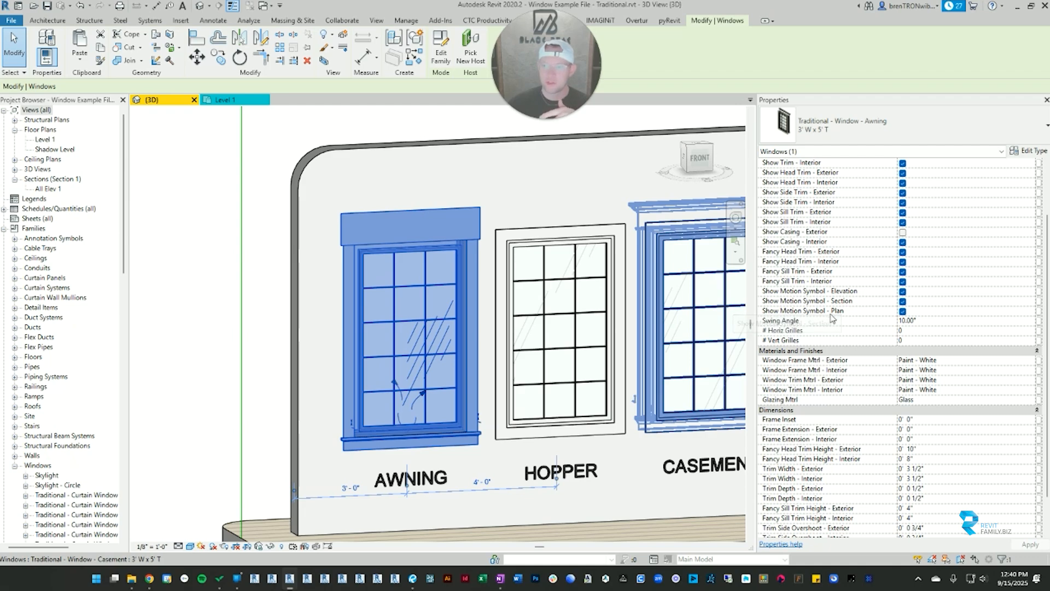
left_click(184, 190)
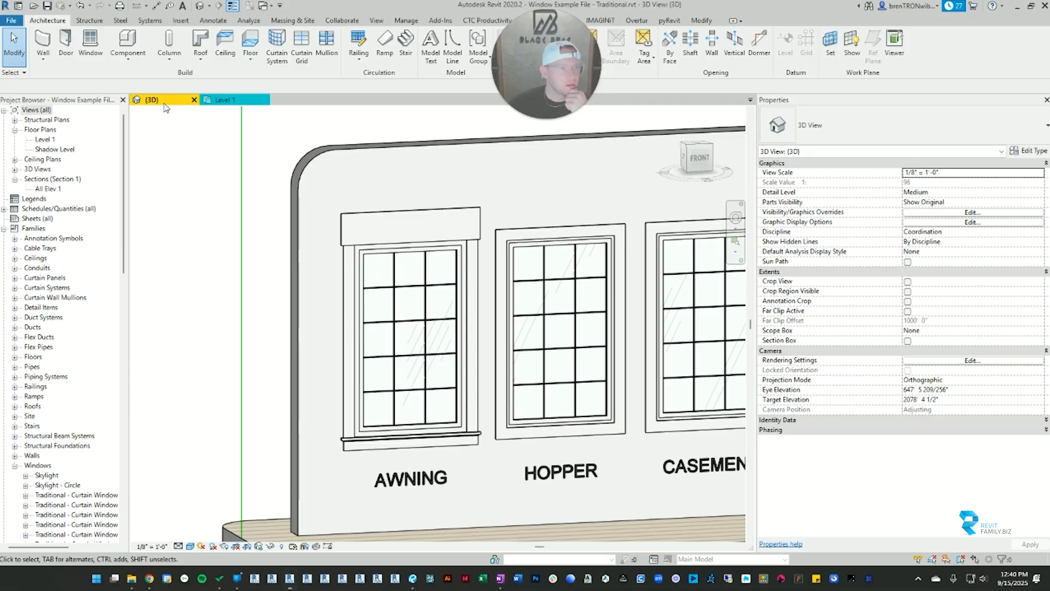
Step: Open the All Elev 1 section view and show the awning, hopper and casement windows with their motion symbols
double_click(41, 187)
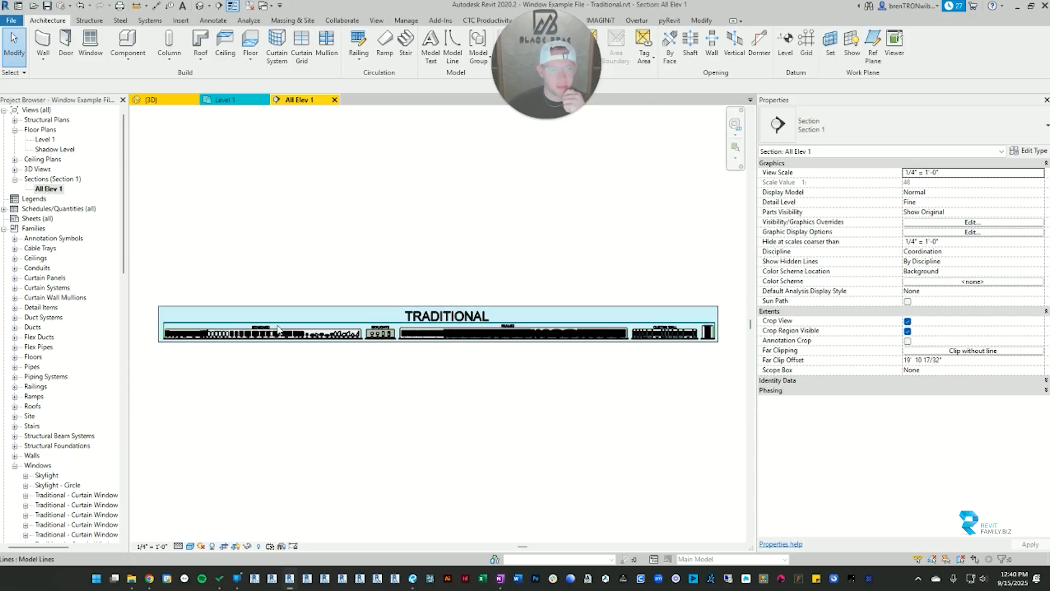
scroll(477, 319, "up", 10)
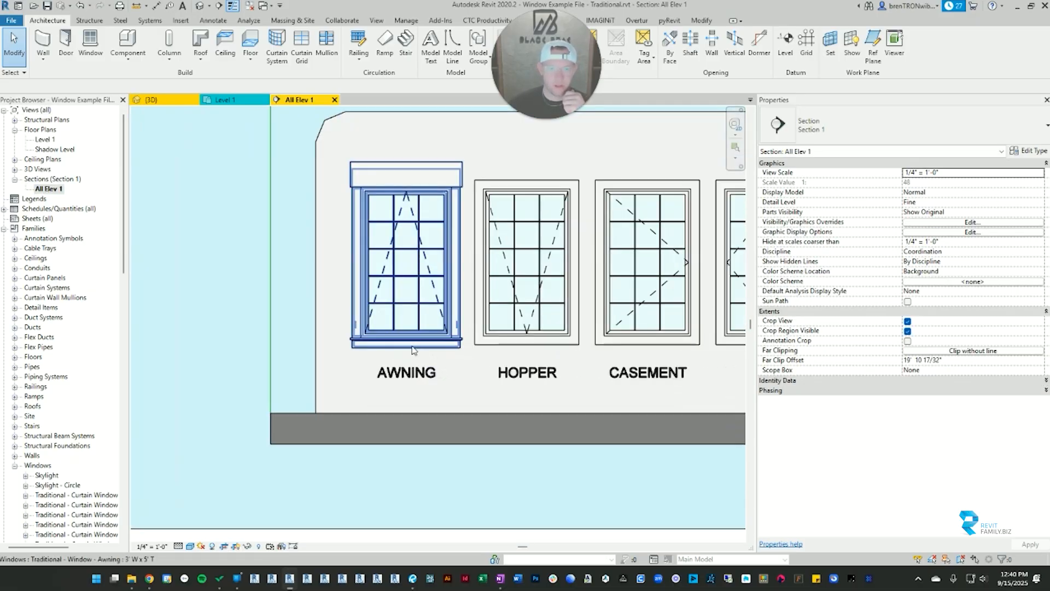
scroll(432, 246, "down", 5)
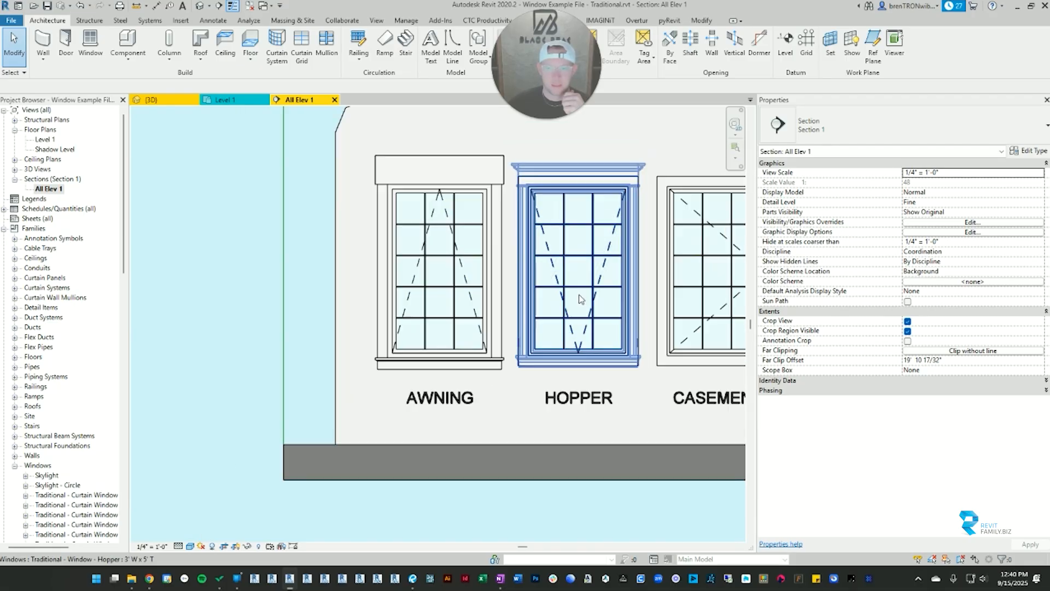
middle_click_drag(466, 279, 587, 271)
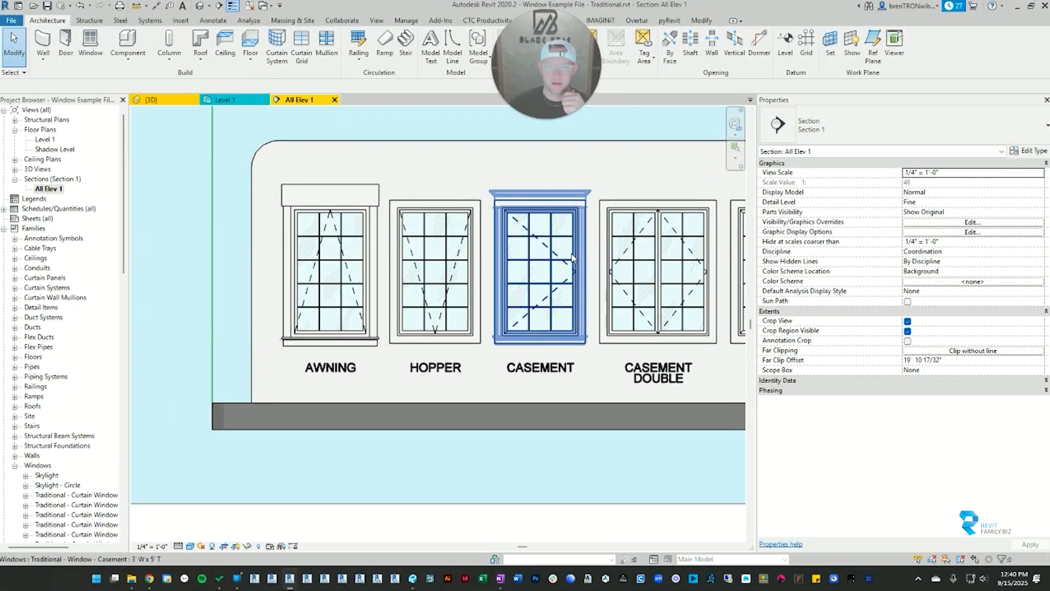
Step: Turn off the elevation motion symbol of the single casement window and view it unselected
left_click(556, 267)
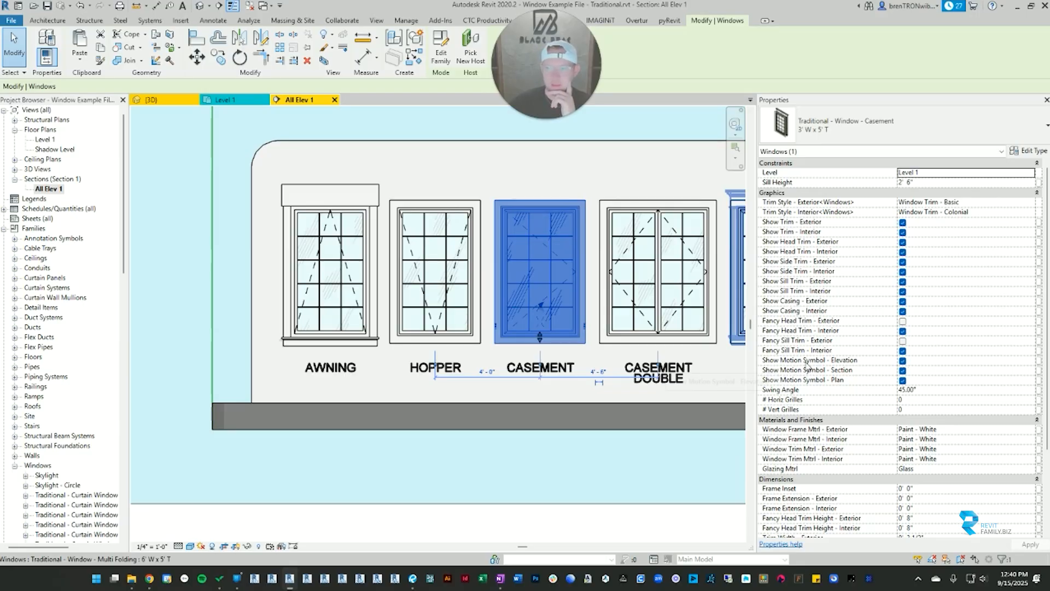
left_click(902, 361)
left_click(573, 463)
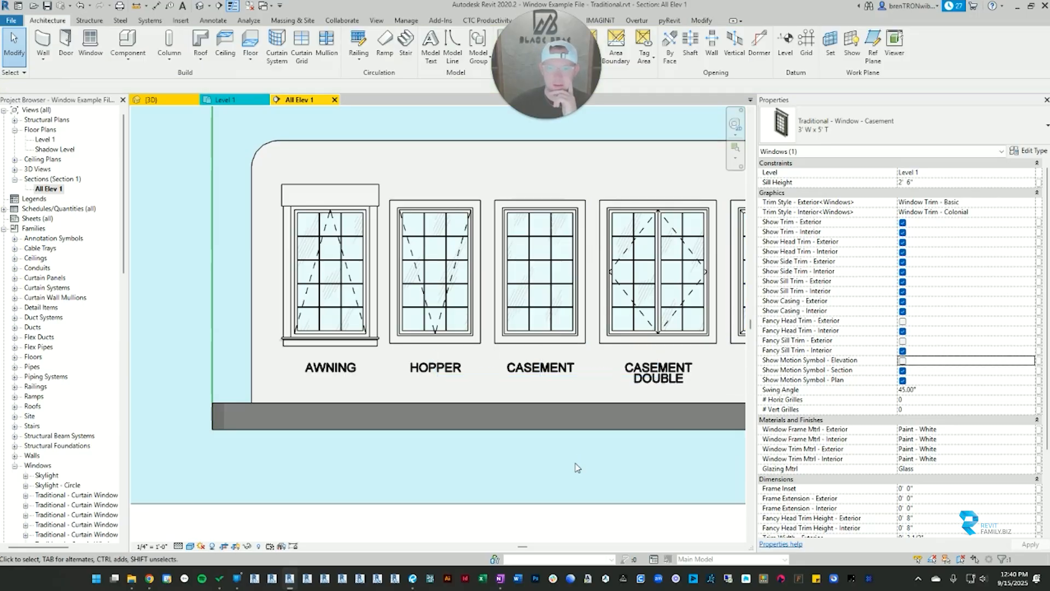
scroll(577, 295, "up", 2)
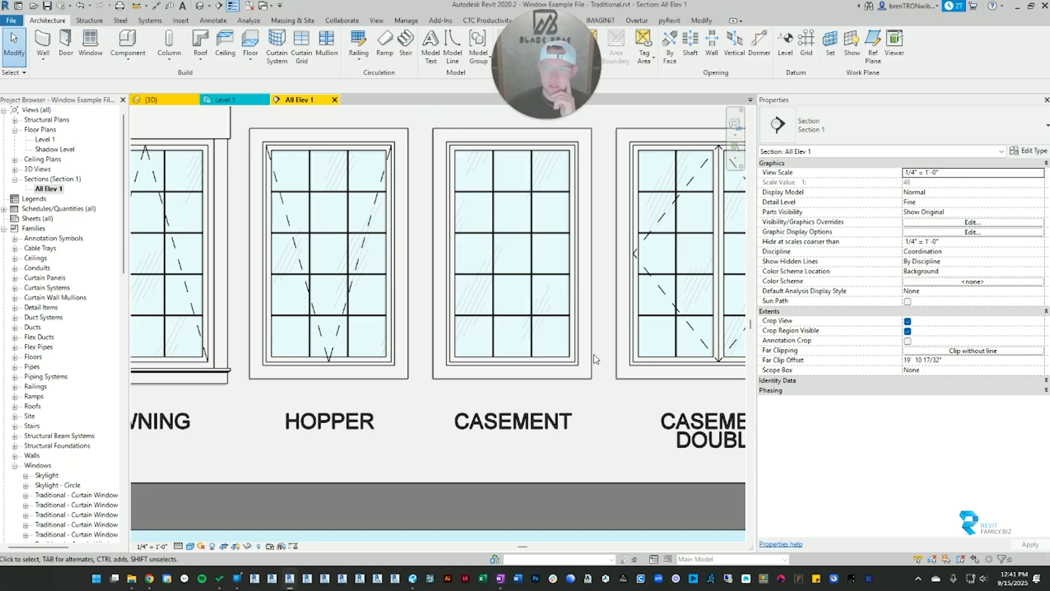
Step: Turn the single casement window's elevation motion symbol back on and clear the selection
left_click(550, 314)
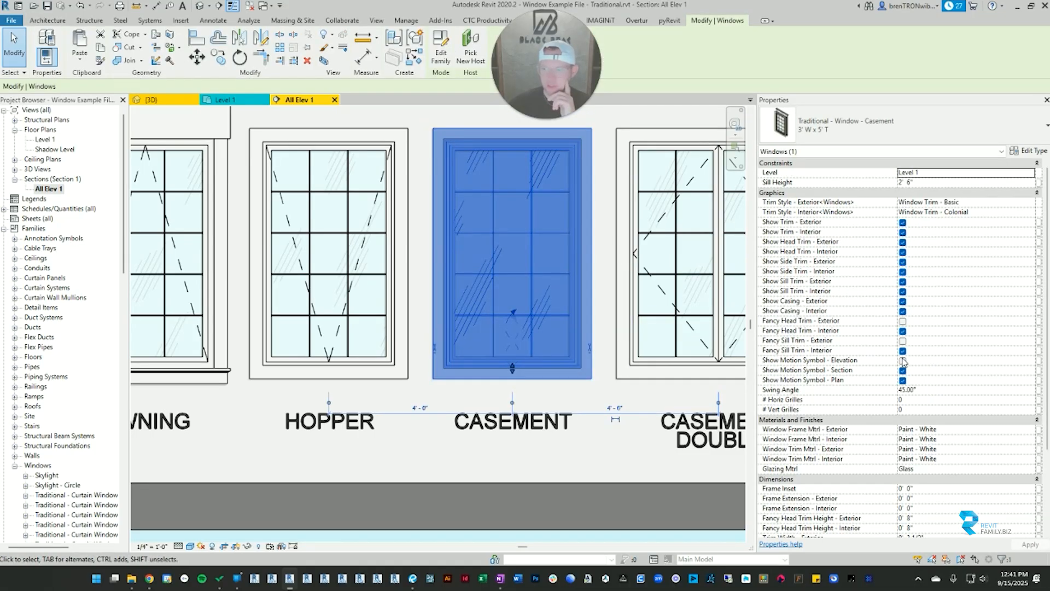
left_click(902, 361)
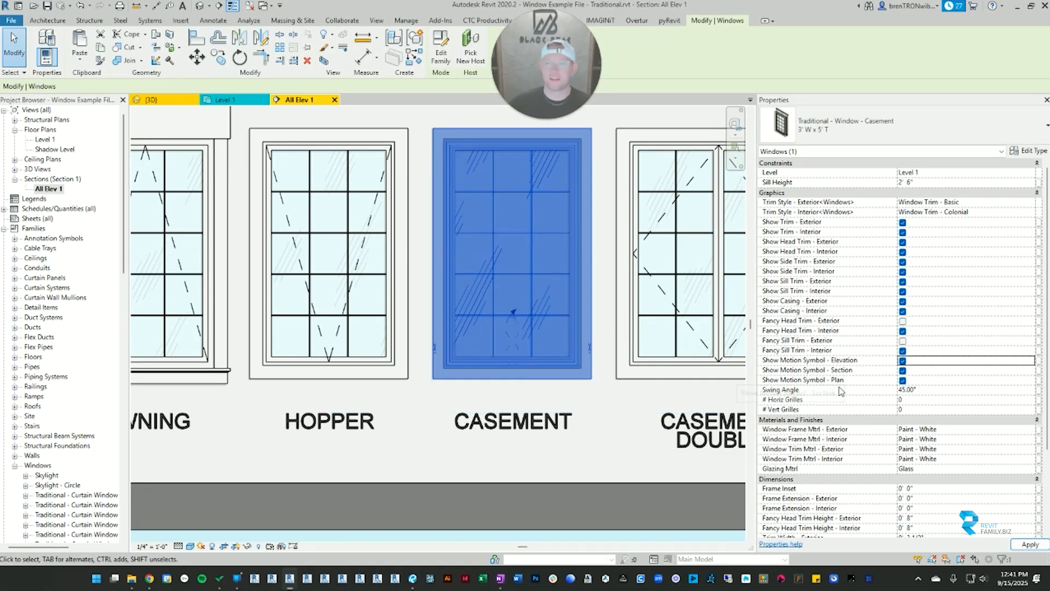
scroll(523, 317, "down", 3)
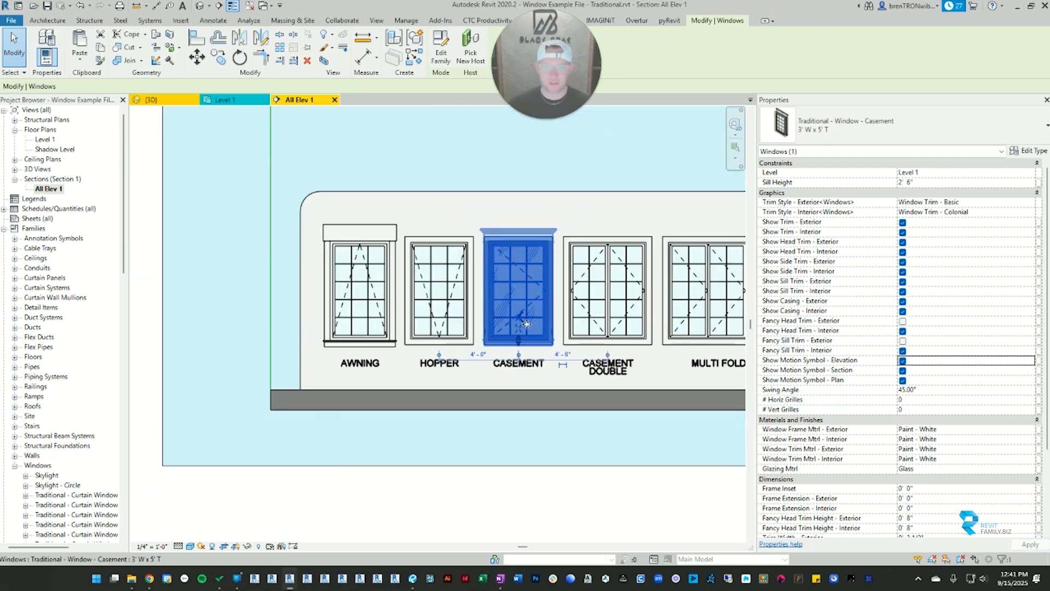
key("Escape")
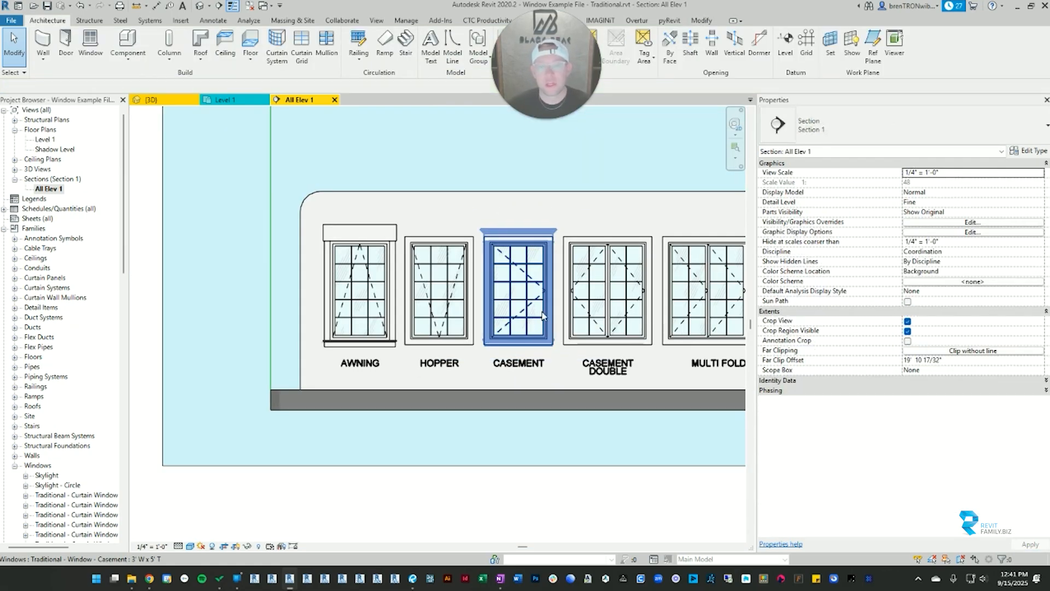
Step: Inspect the single casement, awning and double casement windows' motion symbols in the elevation, then clear the selection
left_click(524, 321)
left_click(390, 247)
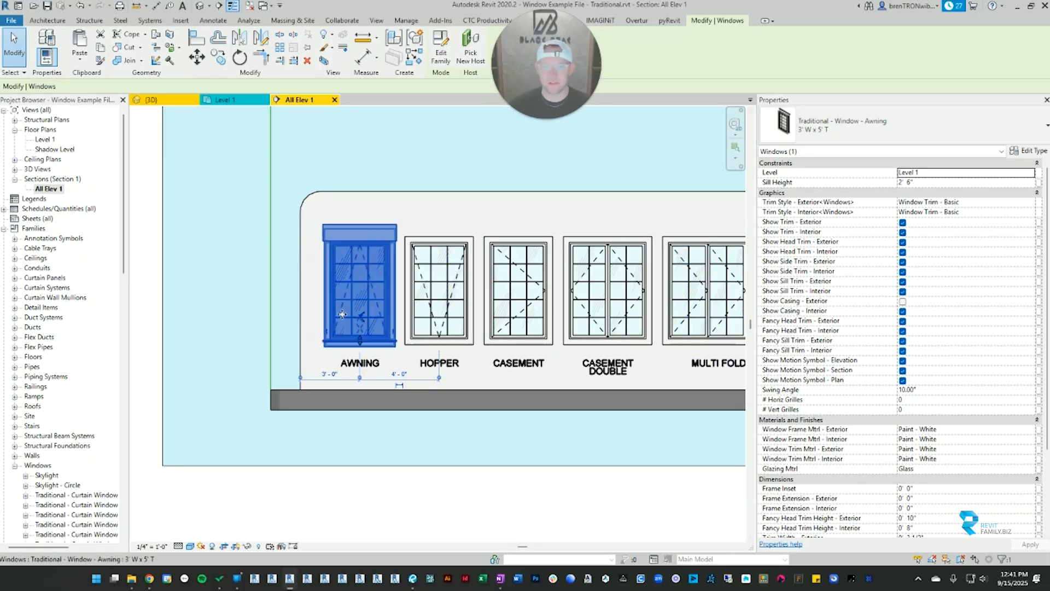
scroll(375, 326, "up", 2)
scroll(375, 326, "down", 3)
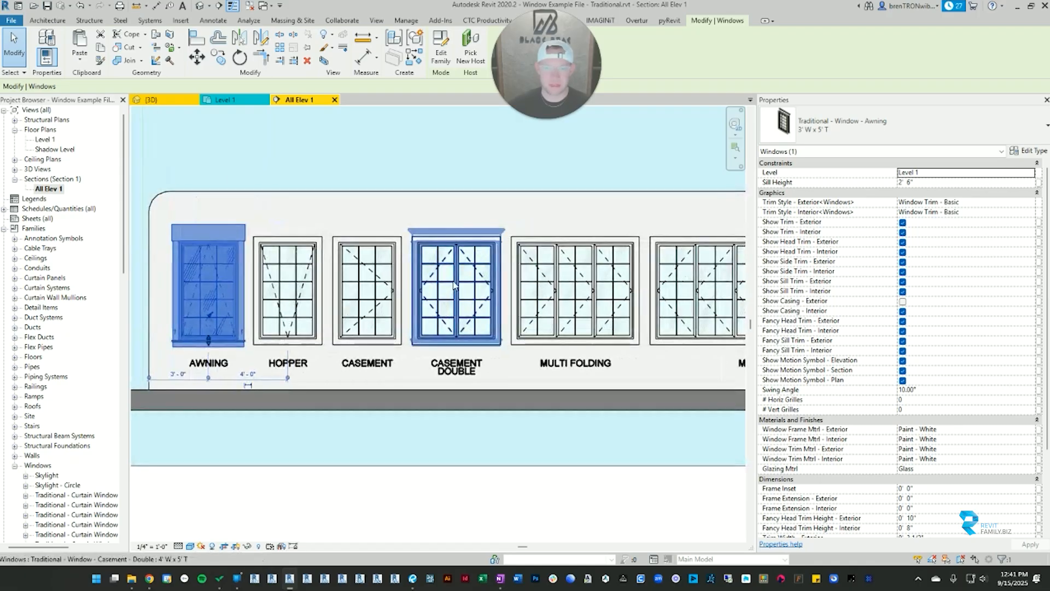
left_click(456, 290)
left_click(405, 178)
Step: Open the Level 1 floor plan and show the double casement window's motion symbol in plan
double_click(45, 138)
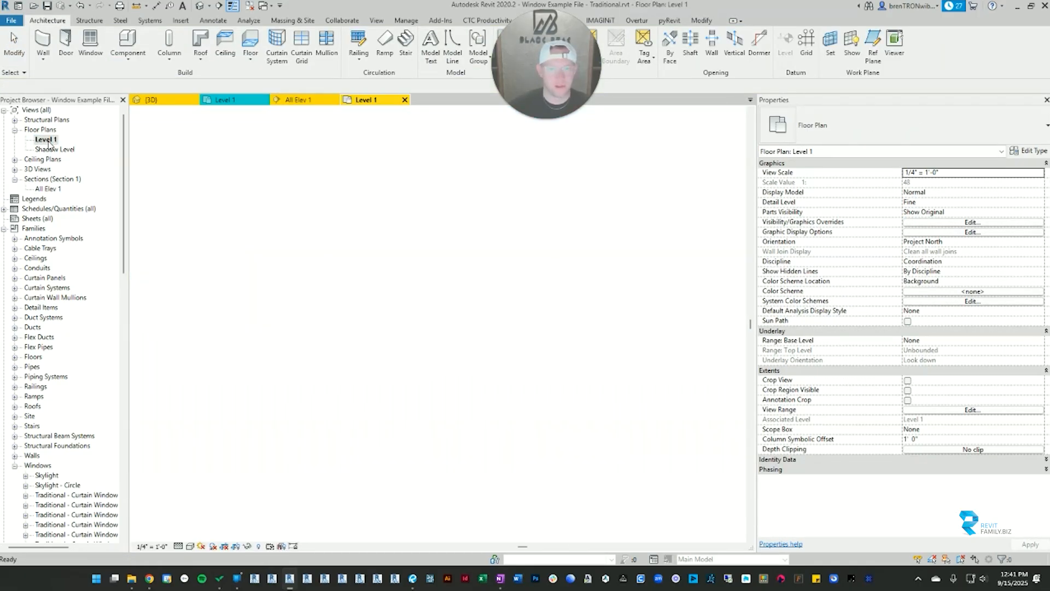
scroll(539, 301, "up", 1)
scroll(524, 319, "down", 1)
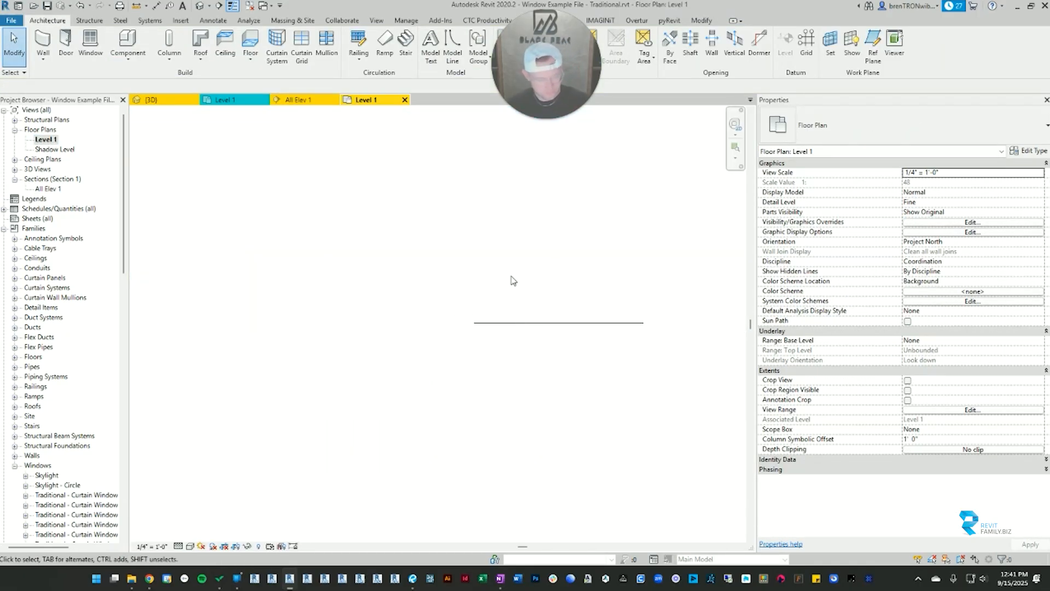
key("z")
key("e")
middle_click_drag(405, 311, 591, 319)
scroll(326, 307, "up", 3)
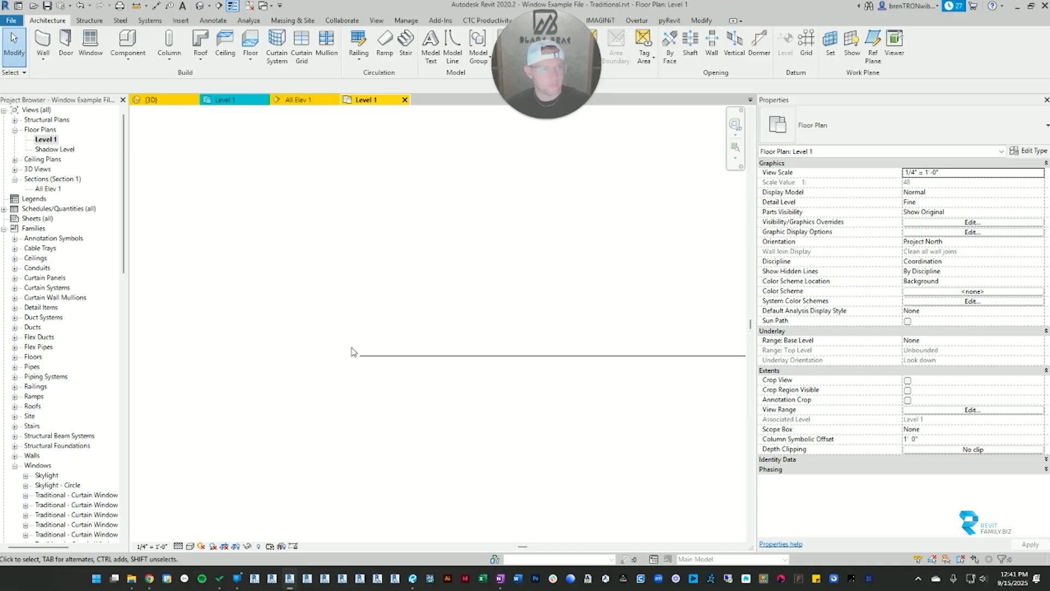
middle_click_drag(352, 352, 356, 346)
scroll(356, 346, "down", 3)
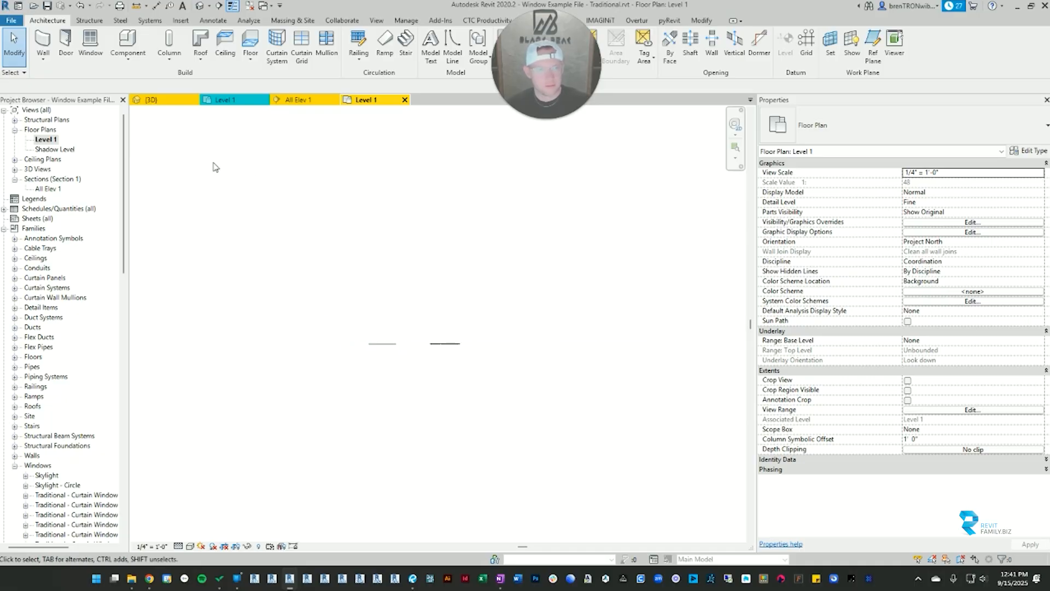
scroll(416, 323, "up", 6)
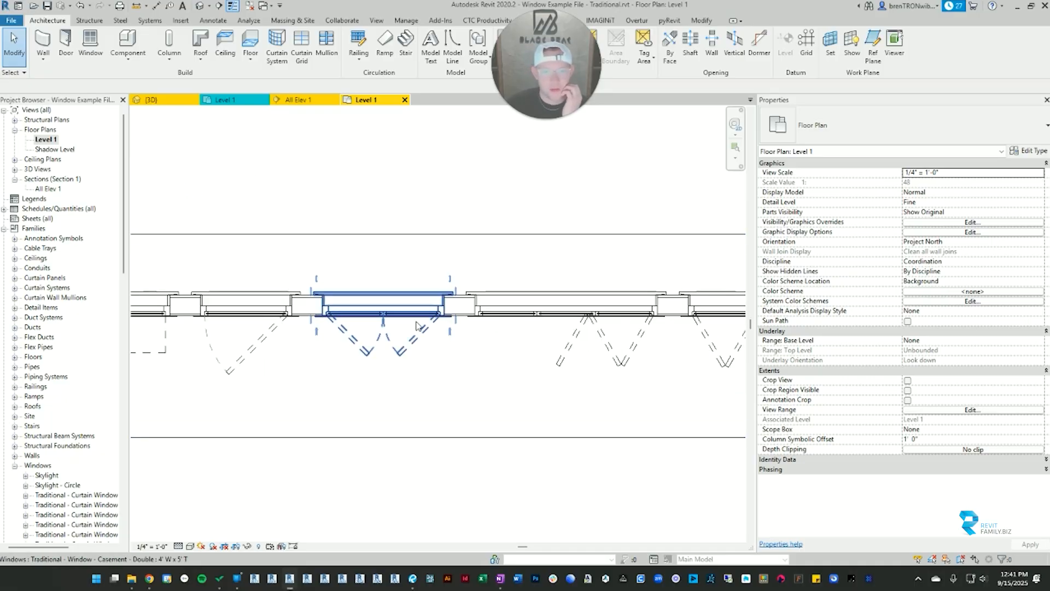
scroll(416, 326, "up", 2)
Step: Set the double casement window's swing angle to 90° and turn off its plan motion symbol
left_click(415, 323)
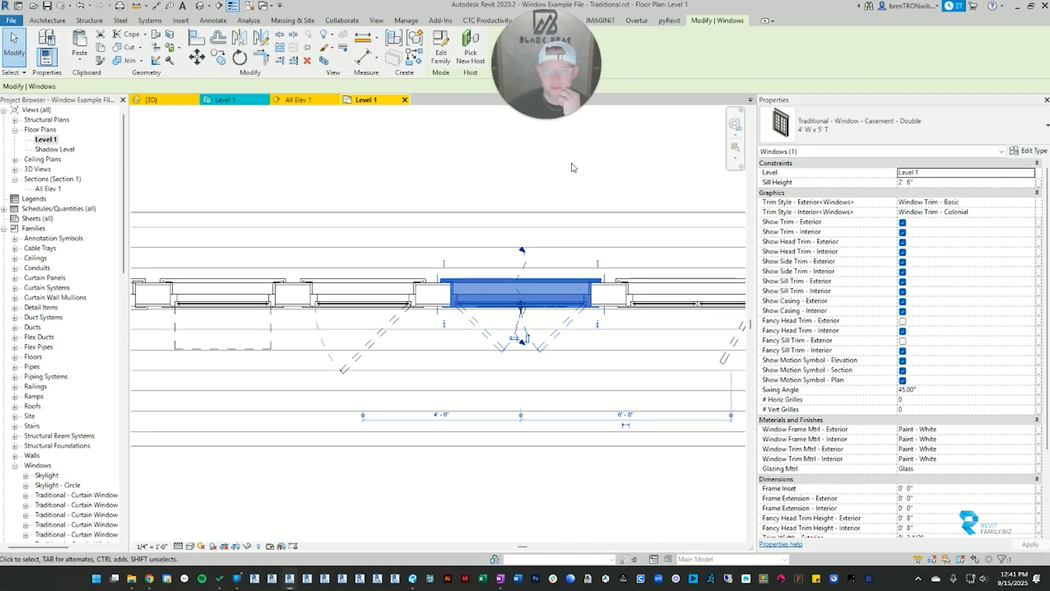
left_click(935, 389)
type("90")
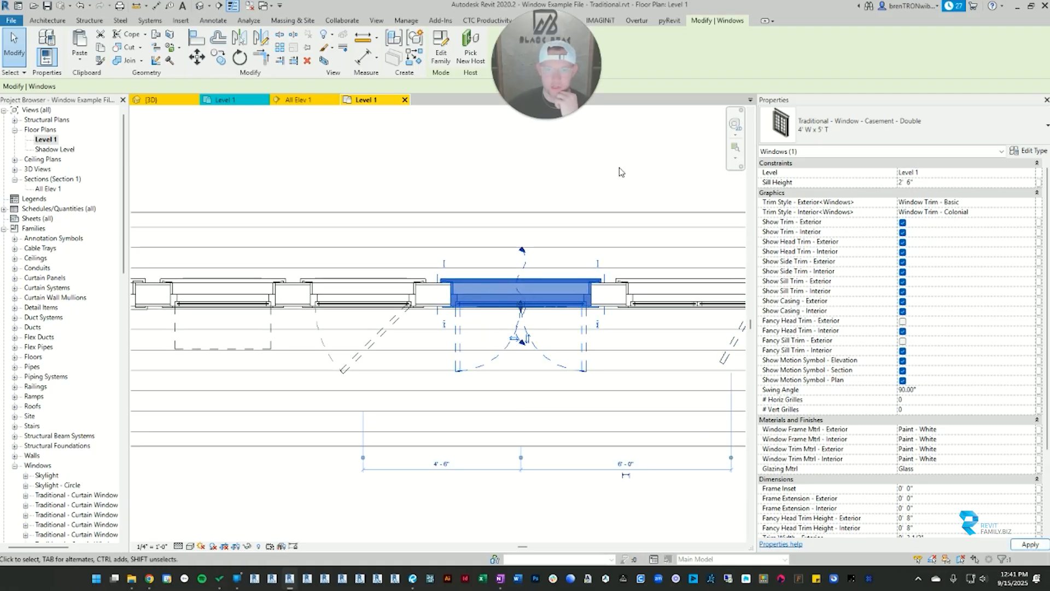
left_click(903, 381)
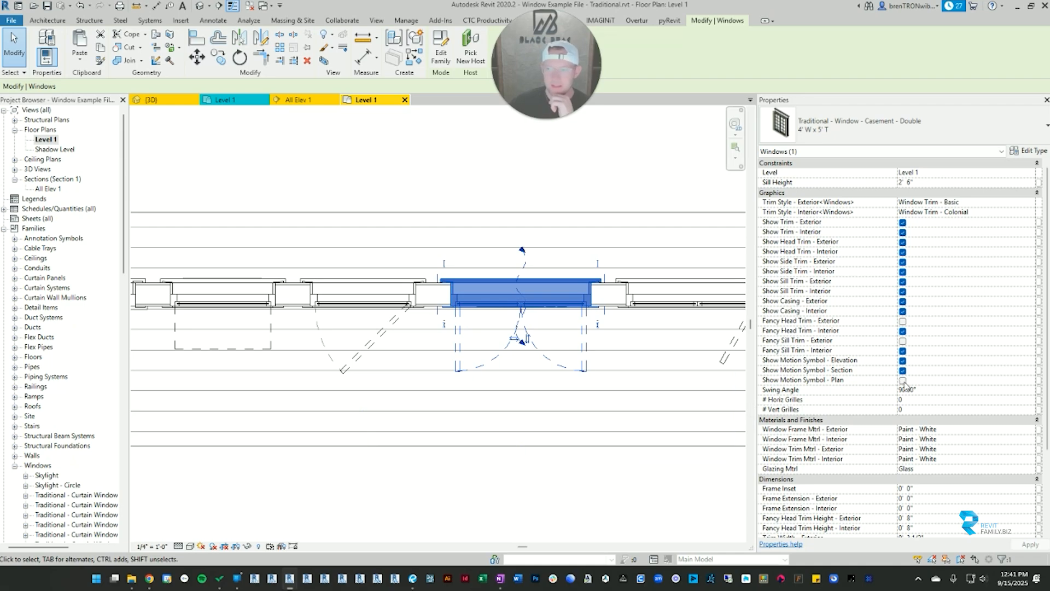
left_click(482, 165)
Step: Turn the double casement window's plan motion symbol back on and set its swing angle to 30°
left_click(494, 307)
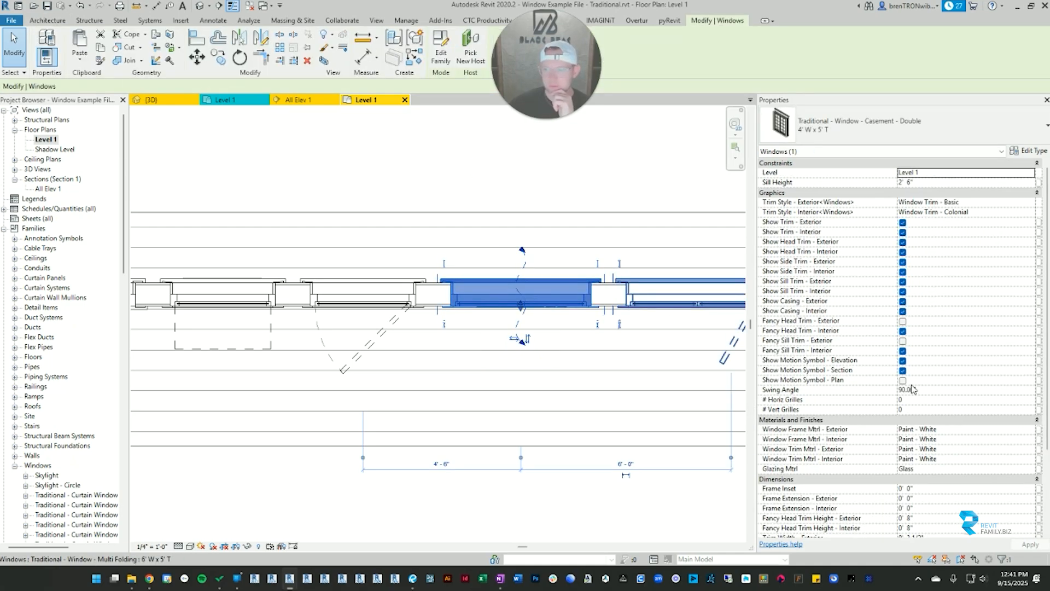
left_click(902, 381)
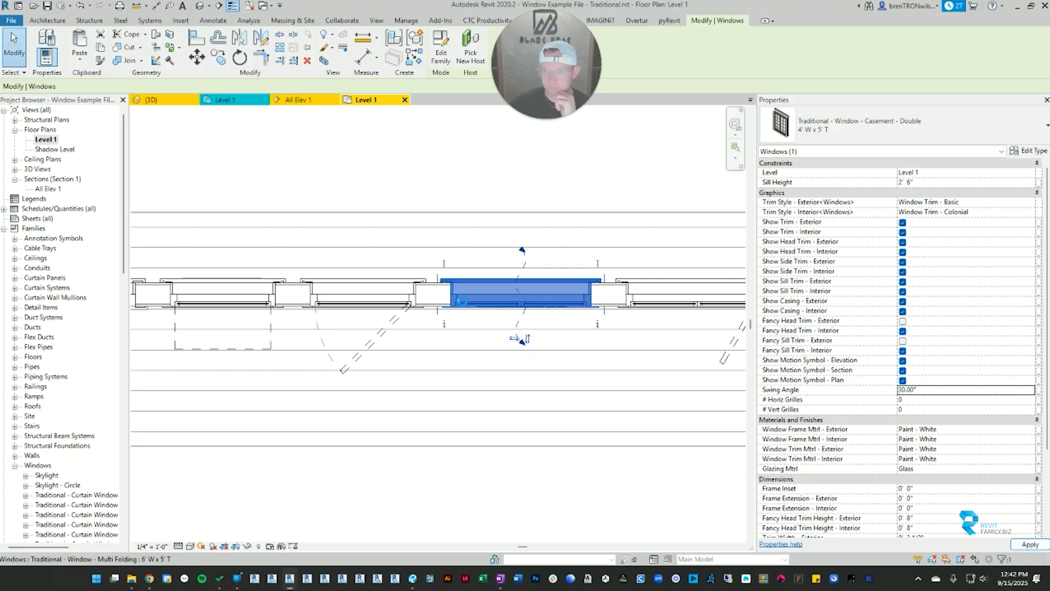
left_click(417, 444)
Step: Set the awning window's swing angle to 90° in the plan and view it unselected
scroll(348, 377, "down", 3)
middle_click_drag(347, 377, 589, 363)
scroll(426, 334, "up", 4)
left_click(427, 334)
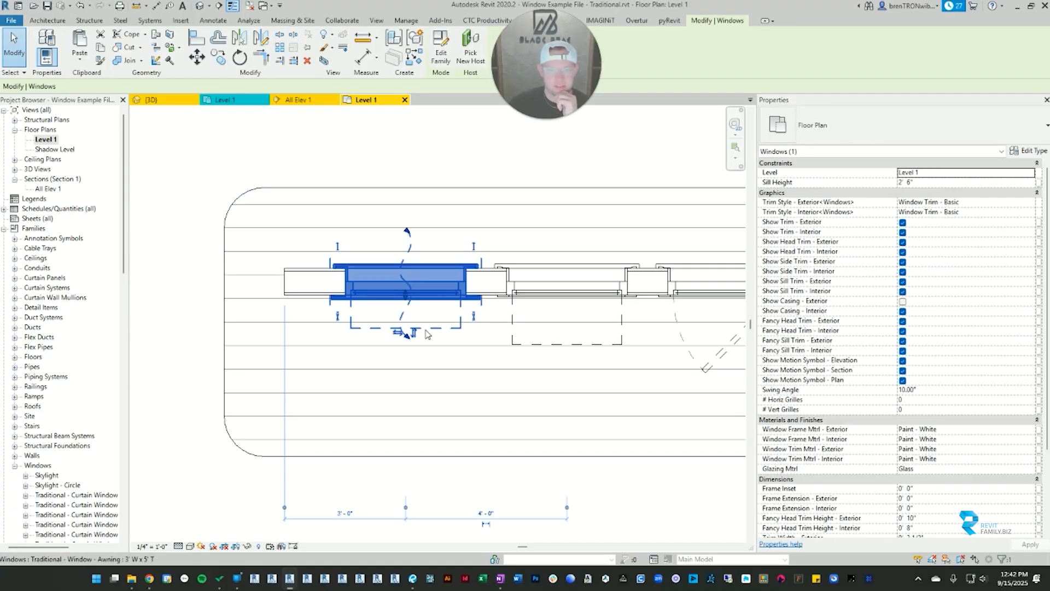
scroll(419, 314, "up", 2)
left_click(934, 390)
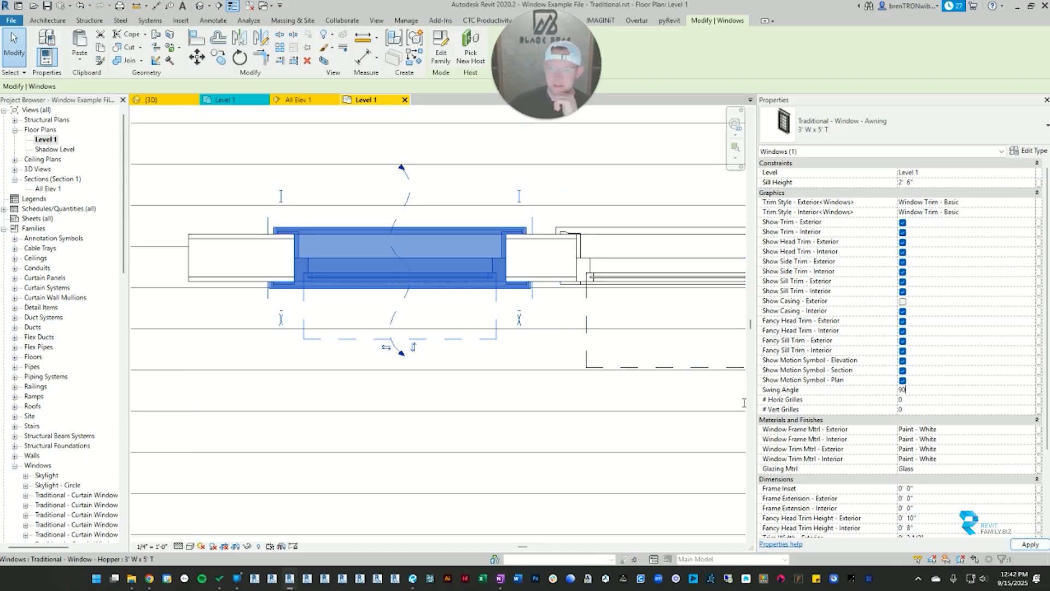
scroll(355, 371, "down", 2)
middle_click_drag(415, 405, 447, 338)
left_click(229, 446)
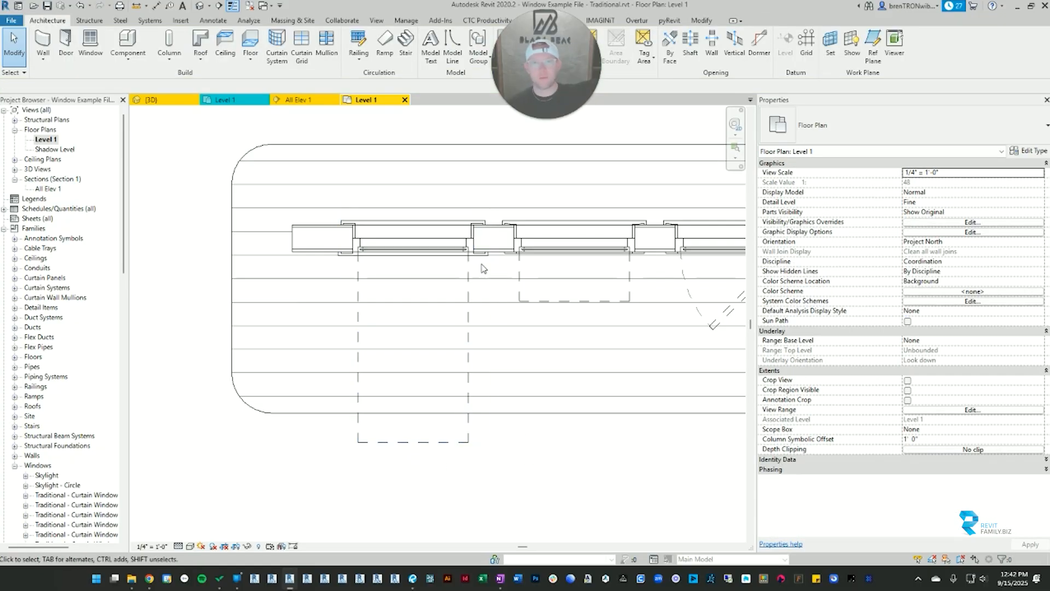
Step: Set the awning window's swing angle to 10° and clear the selection
left_click(434, 249)
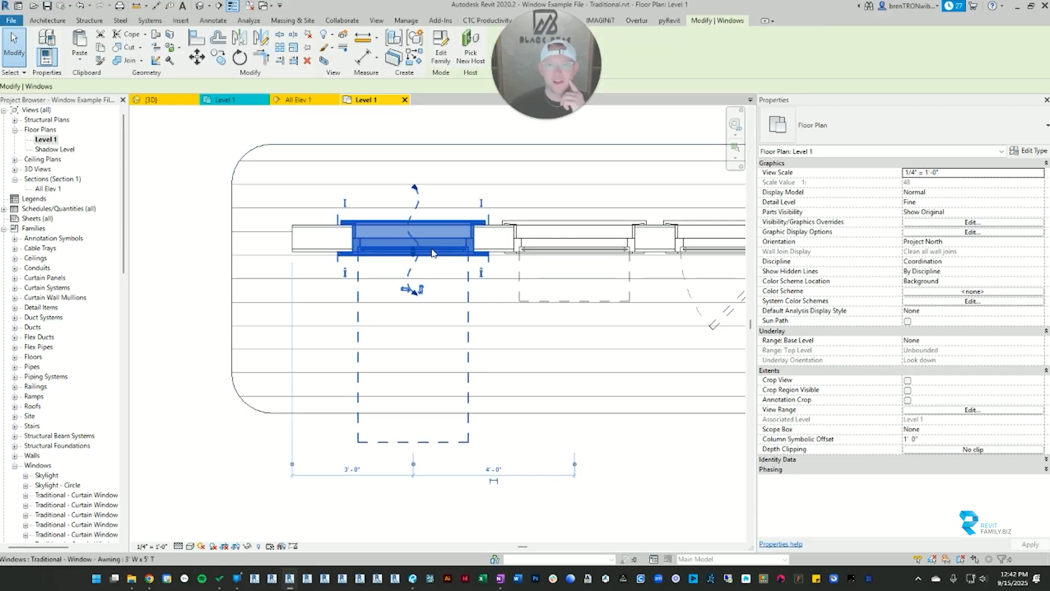
left_click(929, 390)
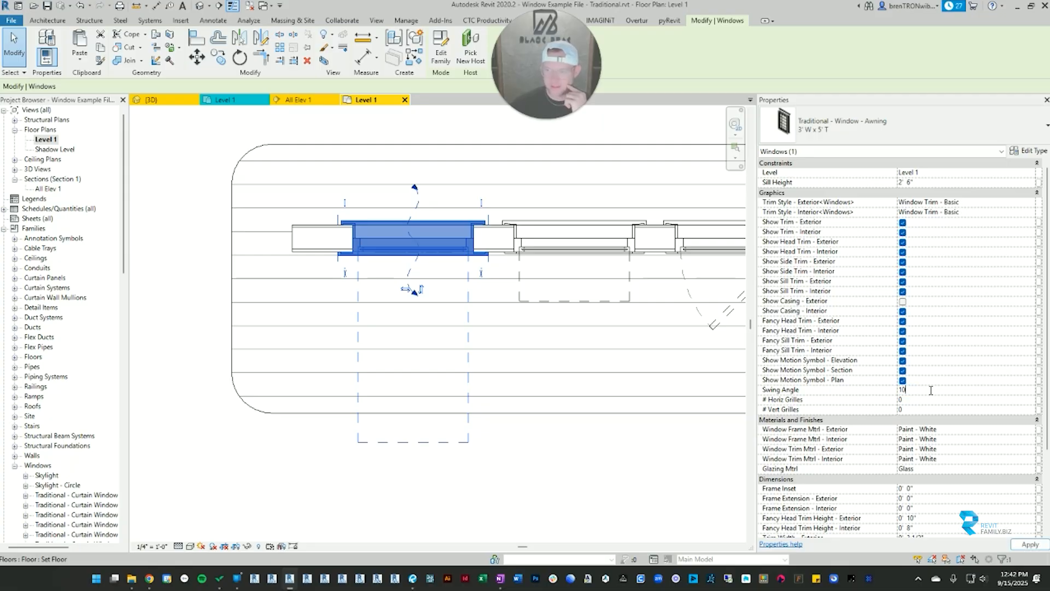
key("Return")
left_click(540, 364)
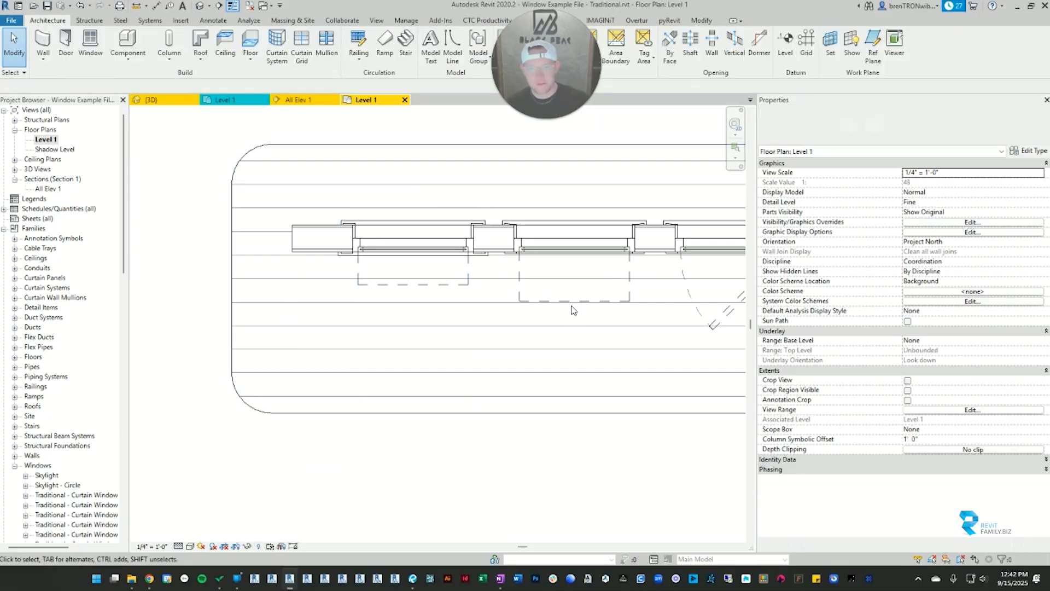
Step: Check the hopper window's swing angle and plan motion symbol, then clear the selection
left_click(575, 302)
middle_click_drag(593, 312, 476, 316)
scroll(437, 339, "down", 3)
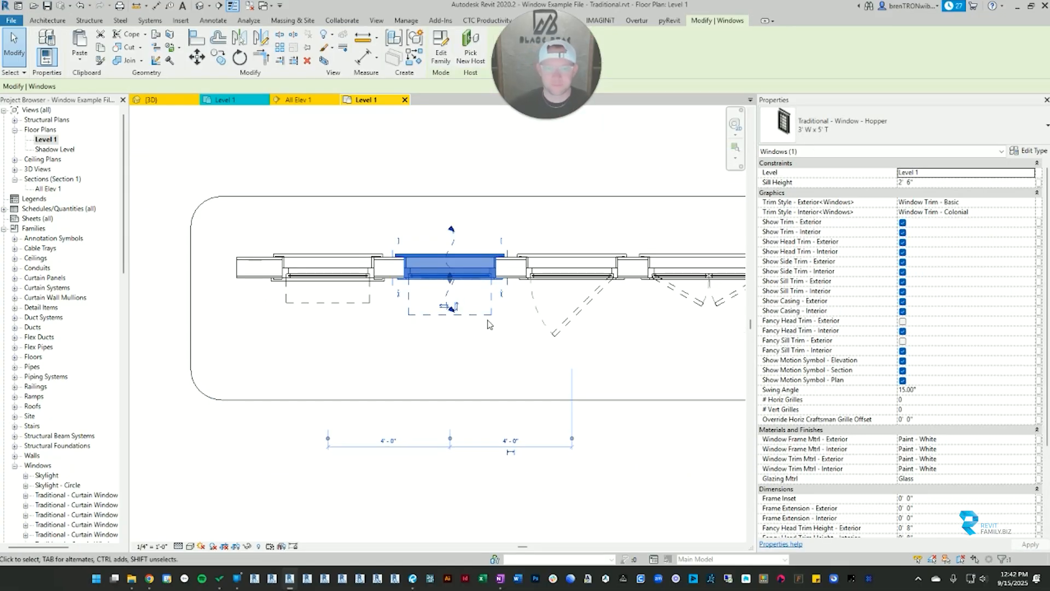
left_click(450, 187)
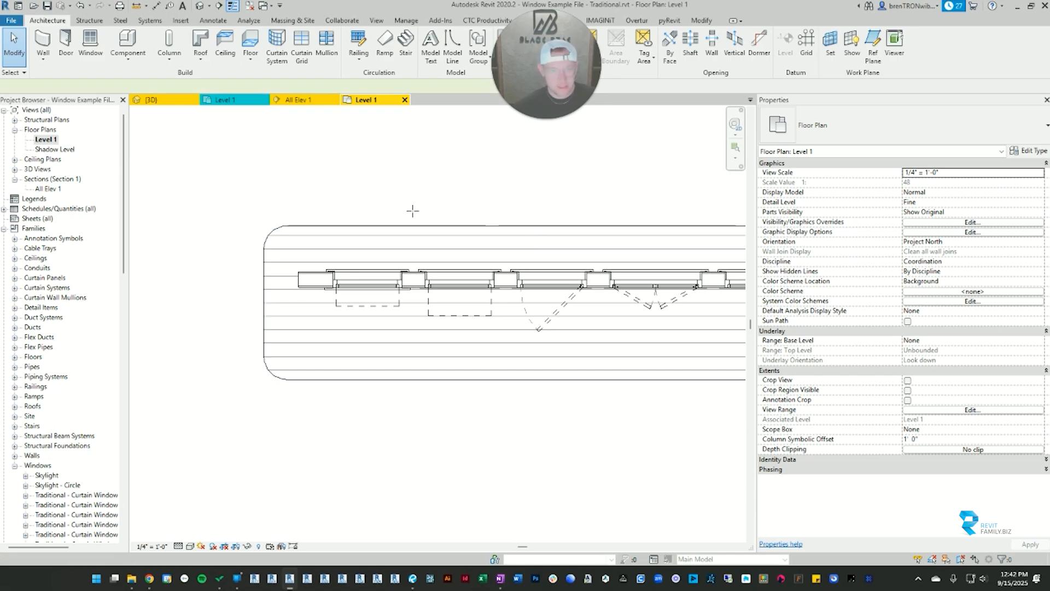
Step: Draw a vertical section line through the awning window in the Level 1 plan and open its section view
left_click(356, 191)
left_click(355, 412)
key("Escape")
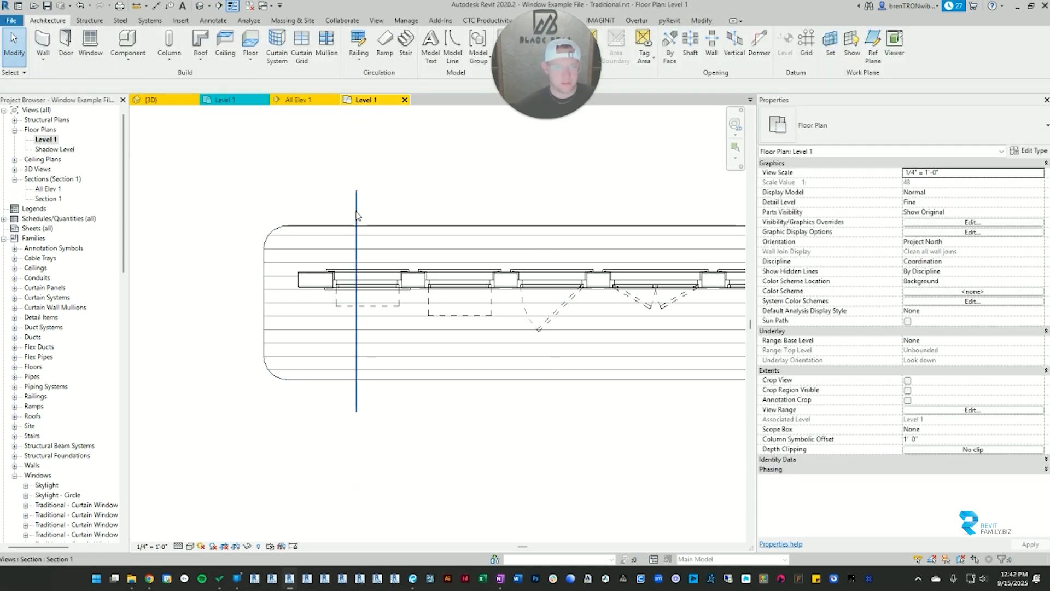
right_click(357, 215)
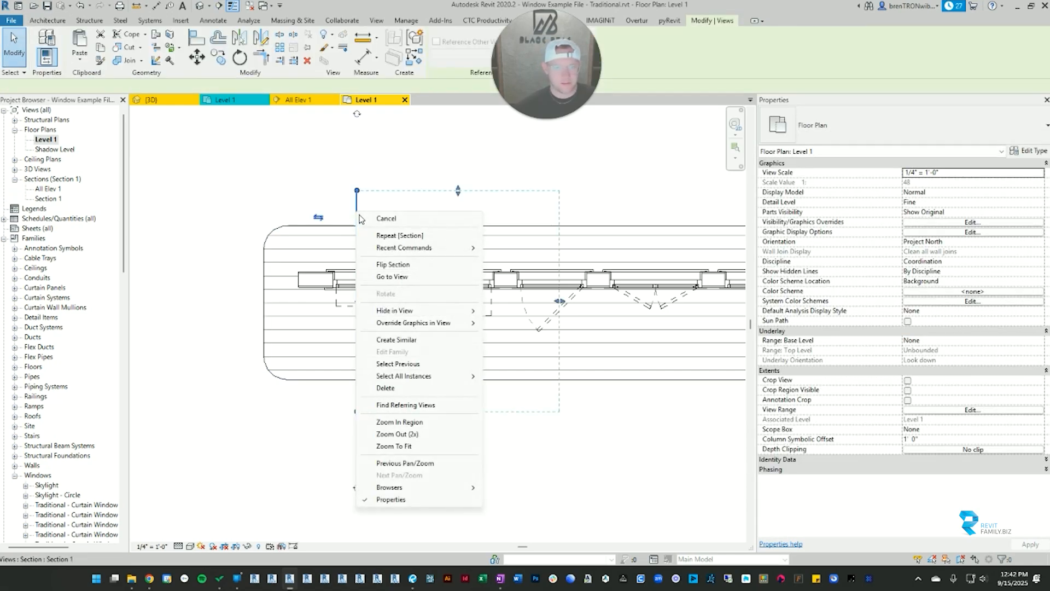
left_click(402, 277)
Step: Set the new section's far clip offset to 1' 0" to isolate the awning window
scroll(487, 223, "up", 5)
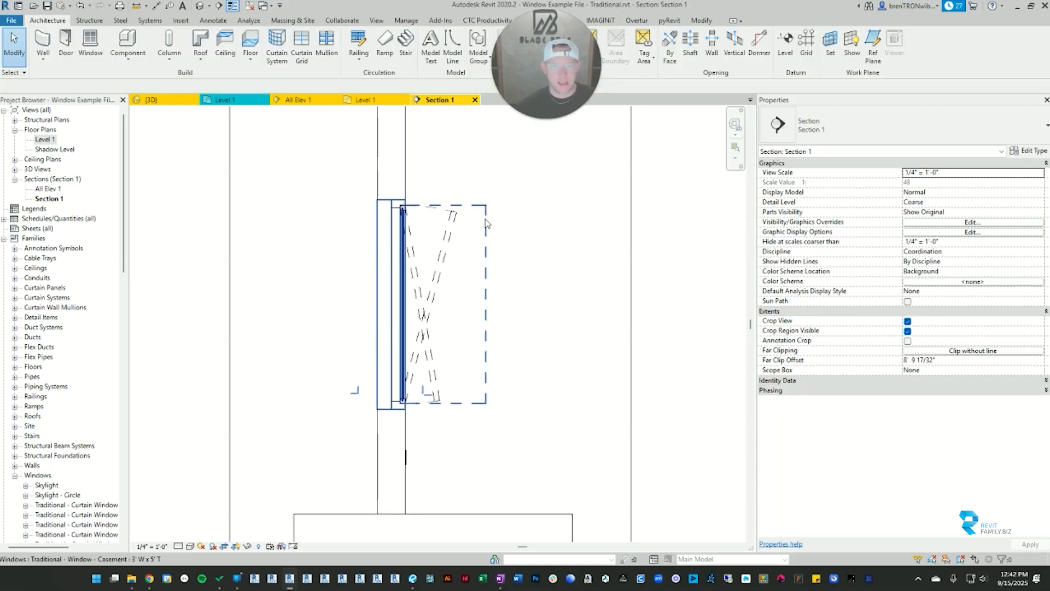
scroll(487, 223, "down", 3)
left_click(951, 361)
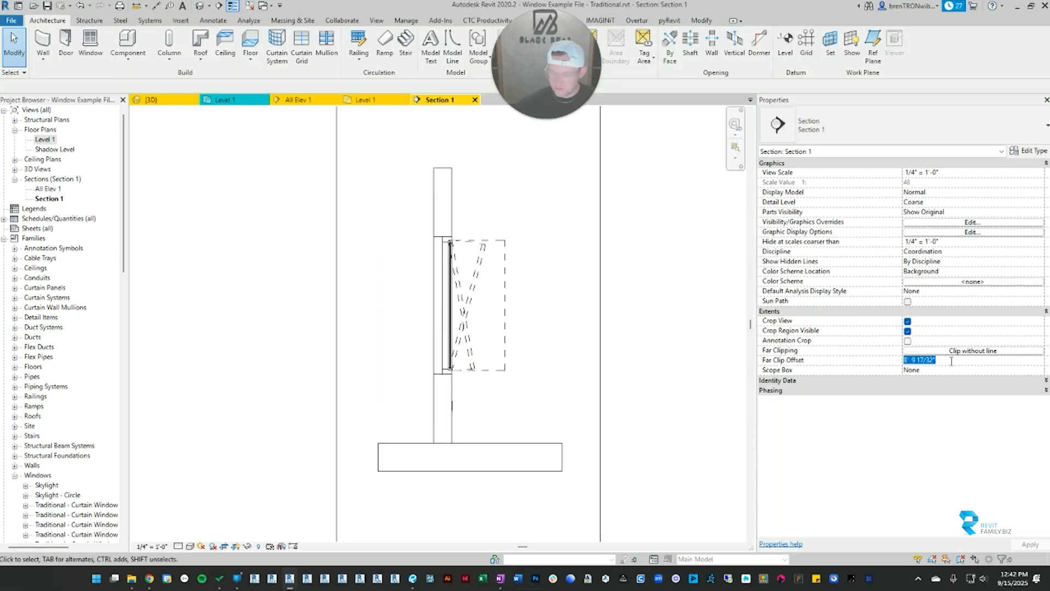
type("1' 0")
key("Return")
scroll(458, 197, "up", 3)
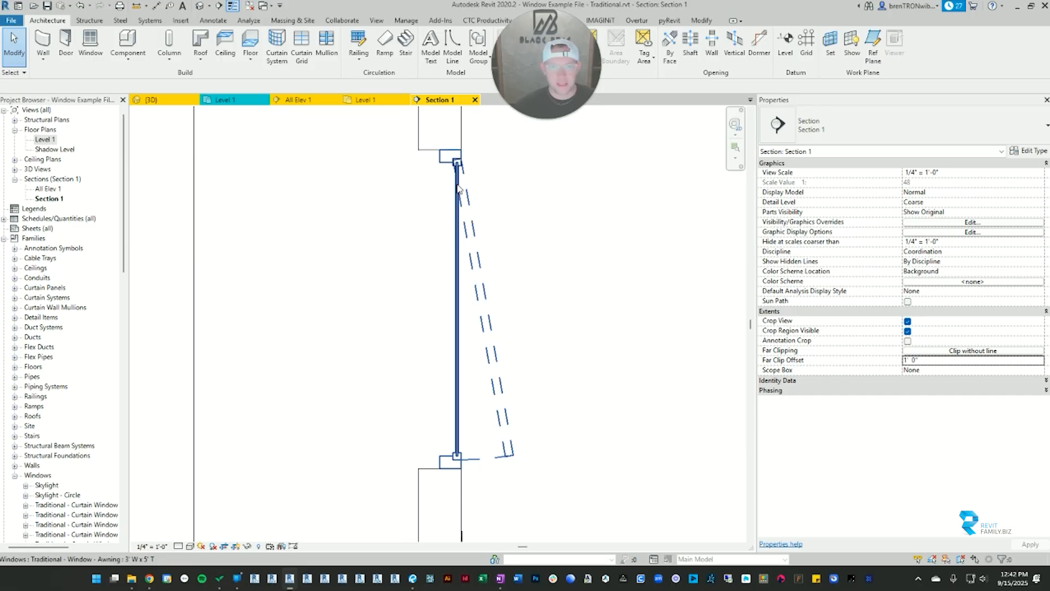
Step: Set the awning window's swing angle to 90° in the section view and clear the selection
left_click(457, 188)
scroll(568, 347, "down", 2)
middle_click_drag(569, 347, 493, 344)
left_click(492, 340)
left_click(434, 300)
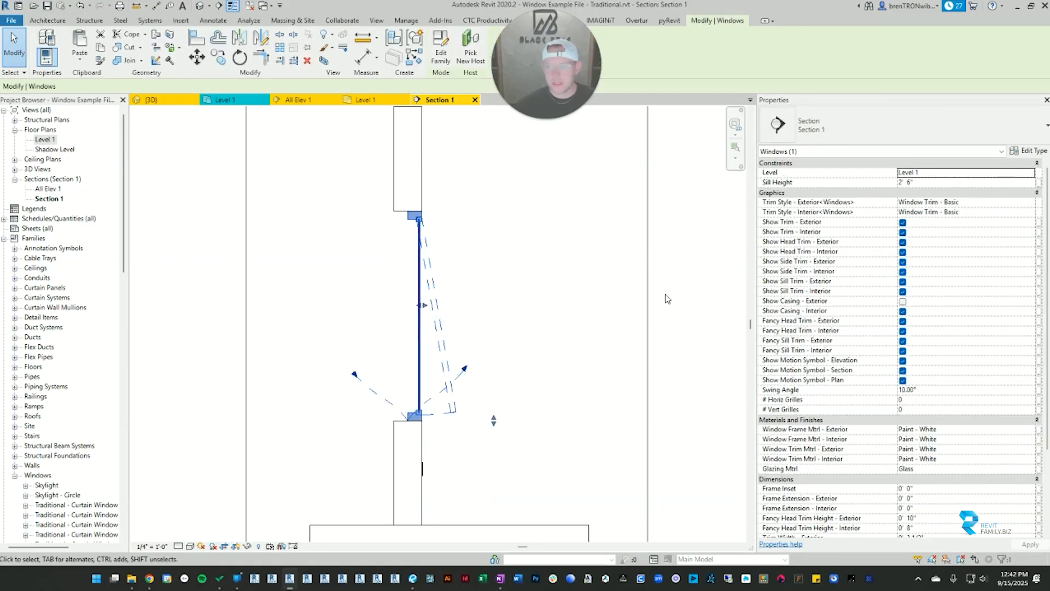
left_click(951, 389)
type("90")
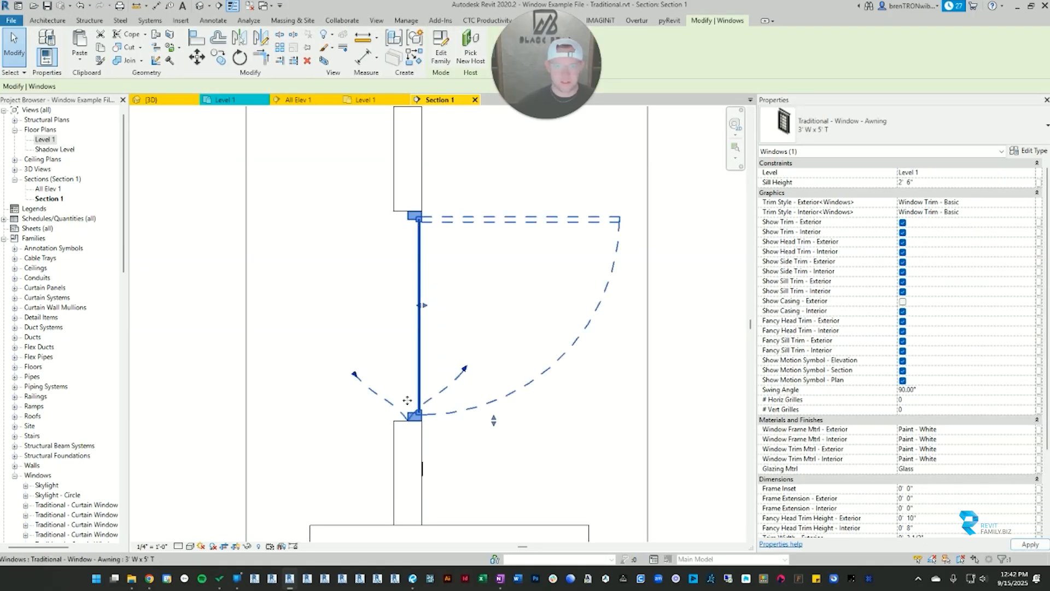
left_click(663, 448)
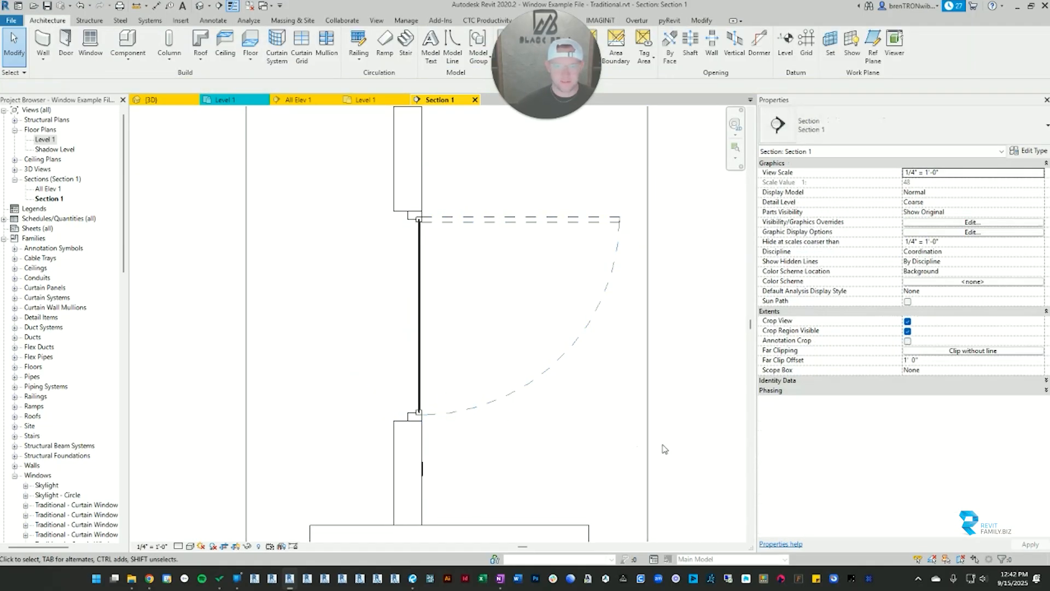
Step: Turn the awning window's section motion symbol off, view the window unselected, and turn the symbol back on
left_click(510, 219)
left_click(903, 370)
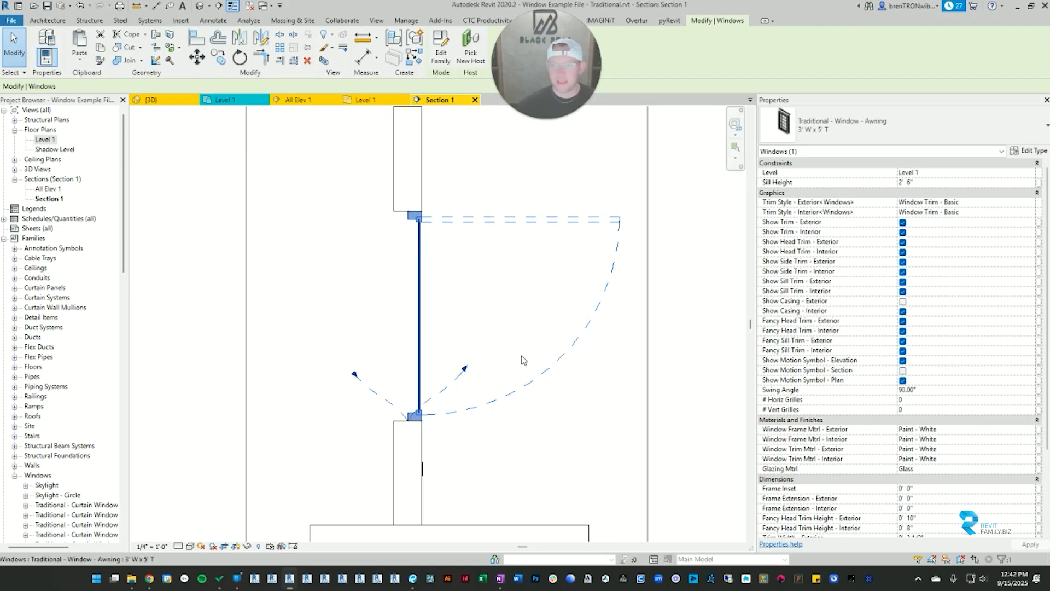
left_click(644, 416)
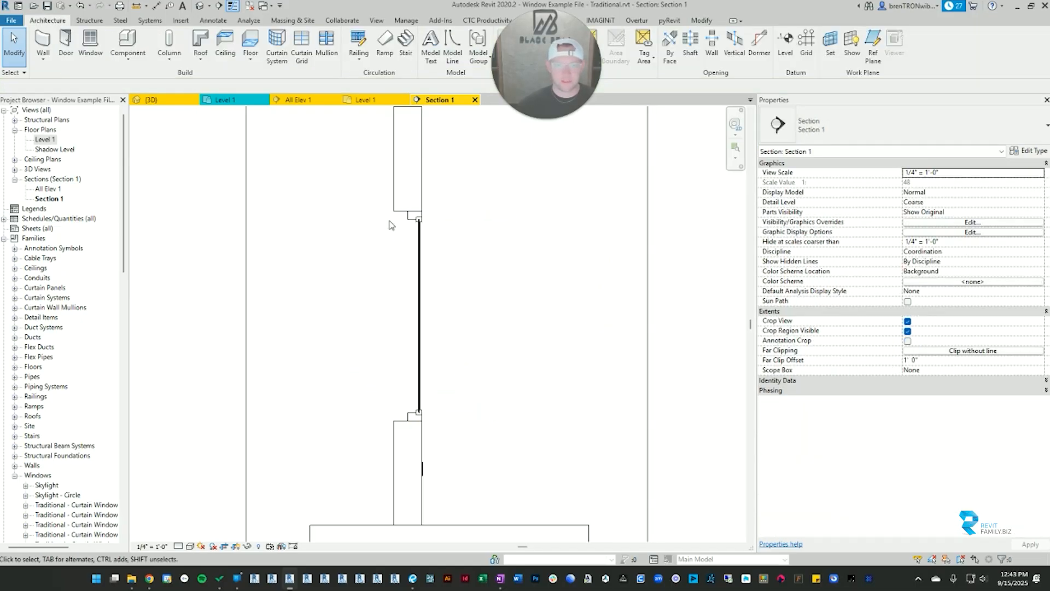
left_click(420, 230)
left_click(903, 371)
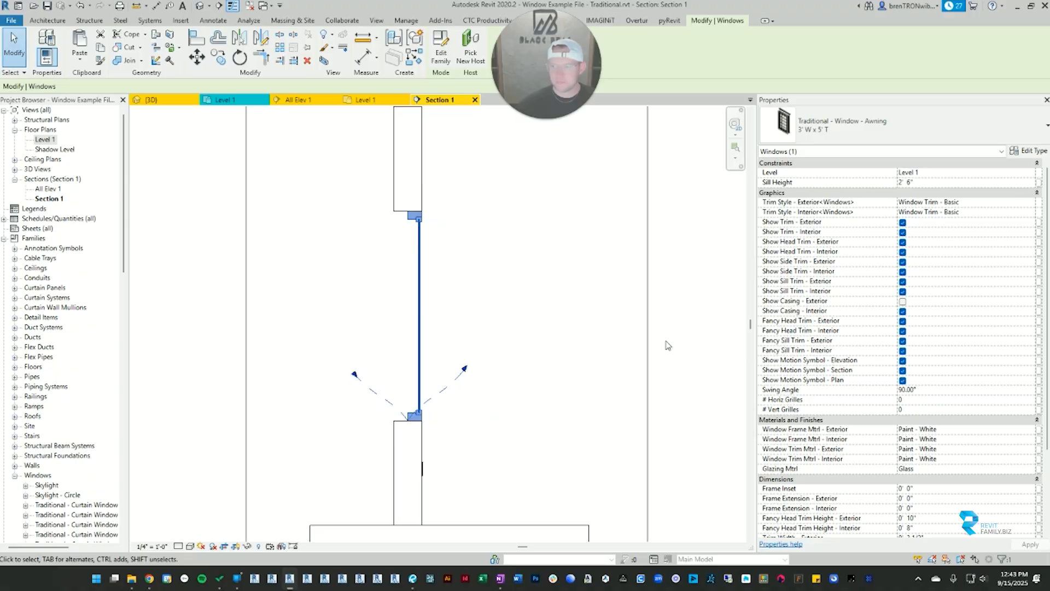
left_click(485, 112)
Step: Close the section view and delete the section through the awning window from the Level 1 plan
left_click(475, 100)
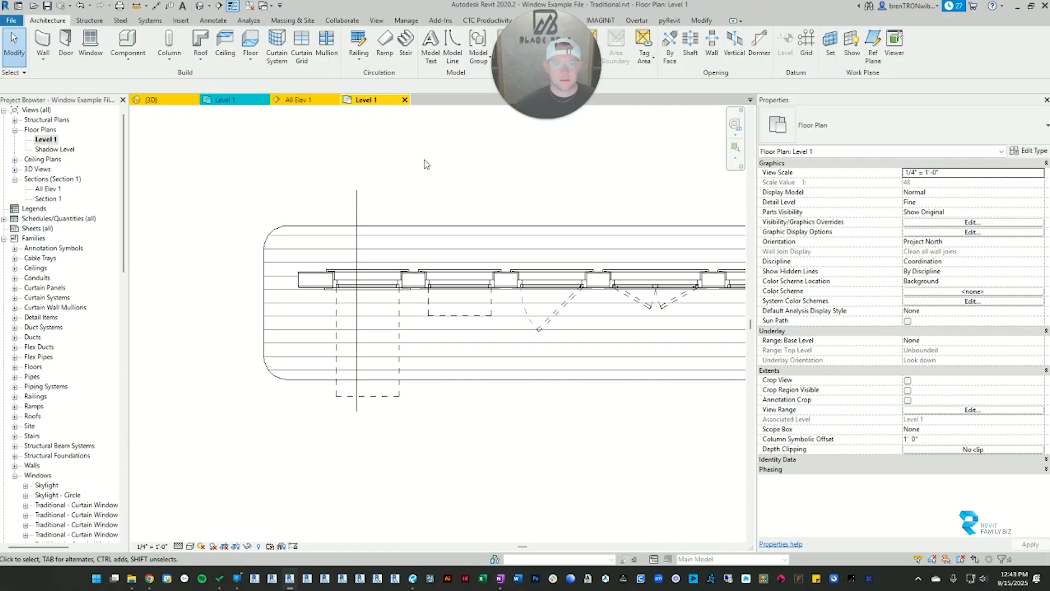
left_click(358, 247)
key("Delete")
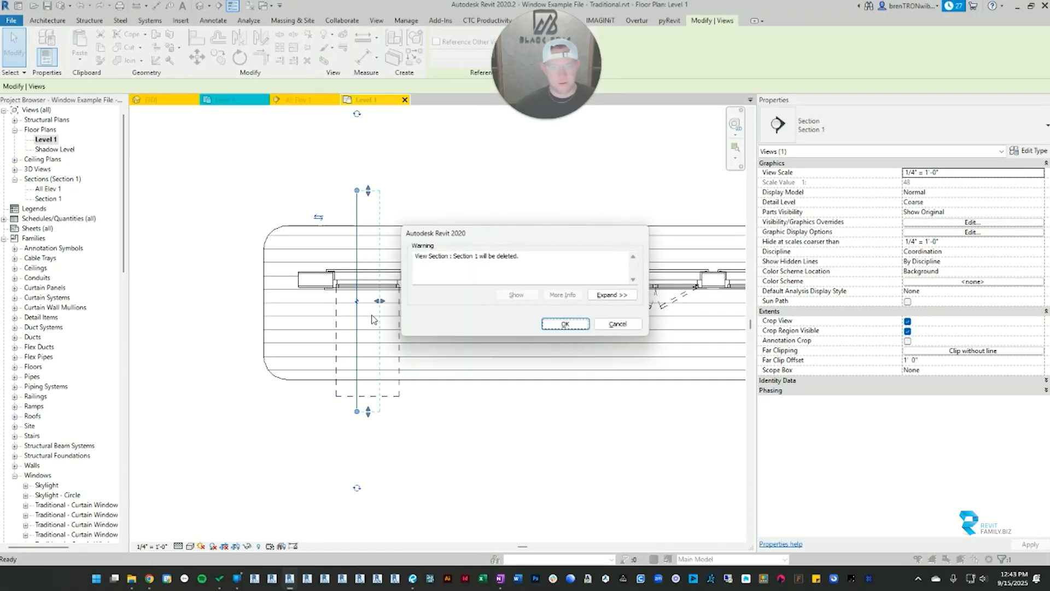
left_click(564, 324)
Step: Review the awning window's motion symbol and swing angle parameters in the plan
left_click(367, 279)
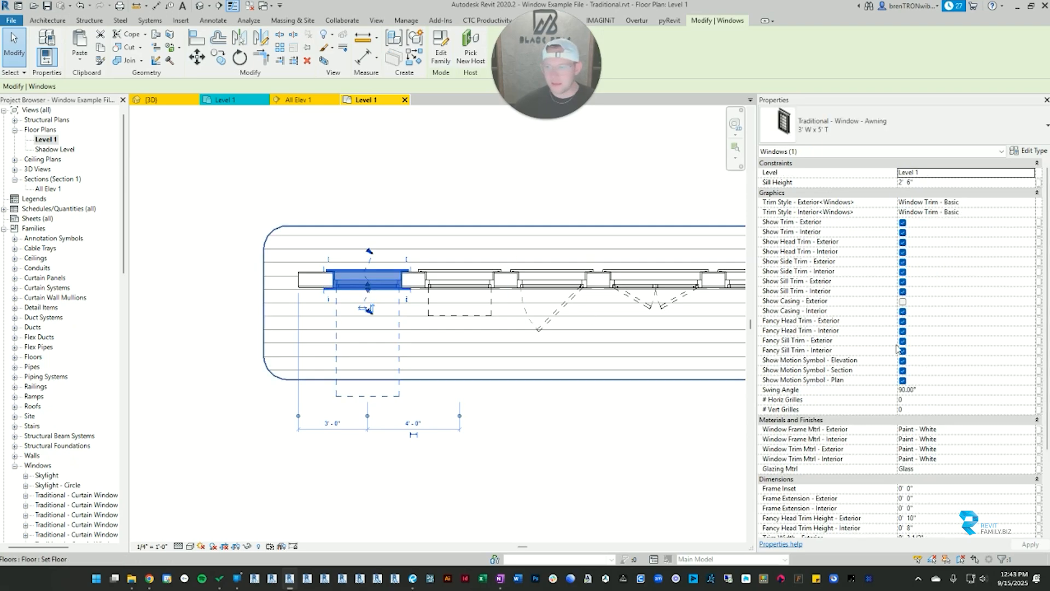
scroll(951, 355, "down", 5)
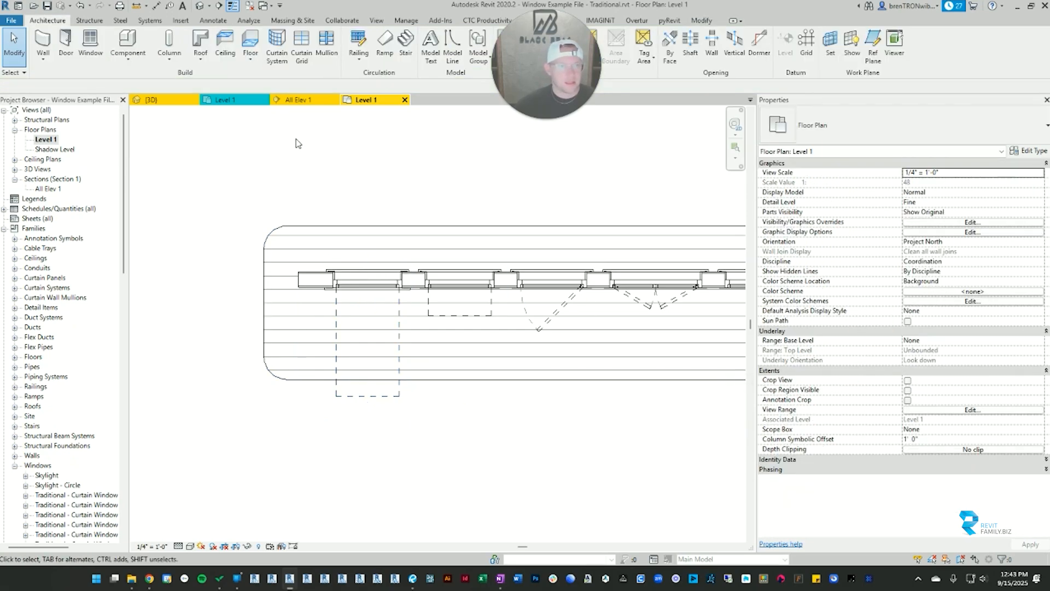
Step: Switch to the All Elev 1 section view and check the interior trim style options available for the awning window
left_click(296, 99)
scroll(433, 375, "up", 2)
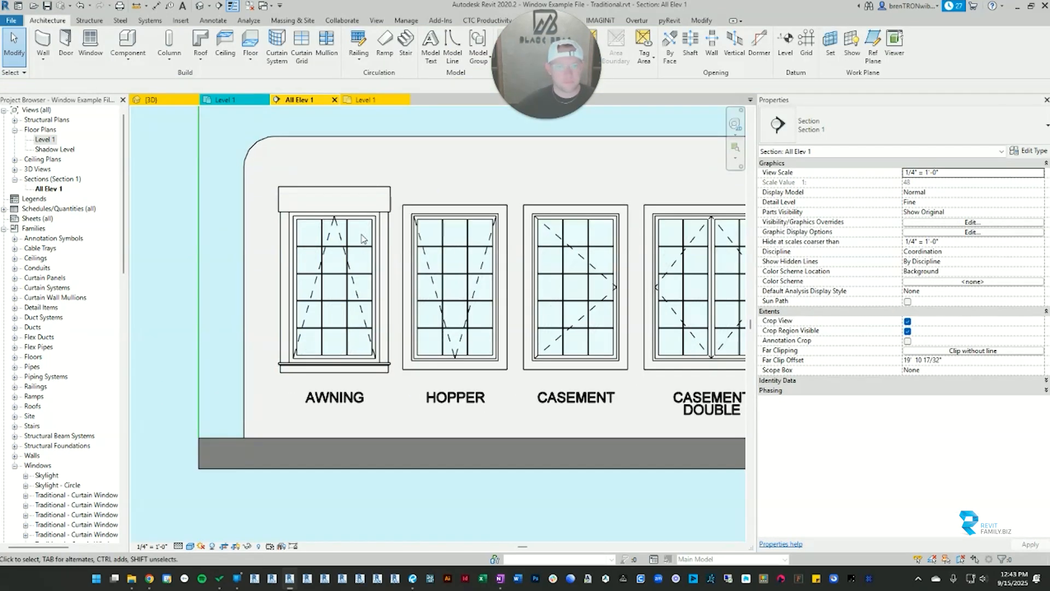
left_click(334, 296)
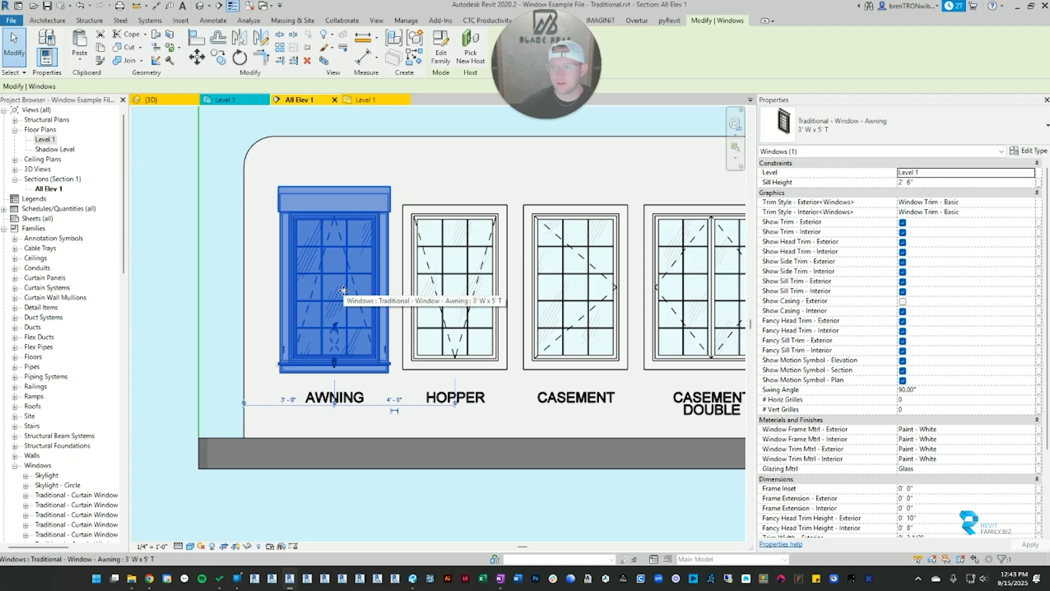
left_click(966, 212)
left_click(1030, 215)
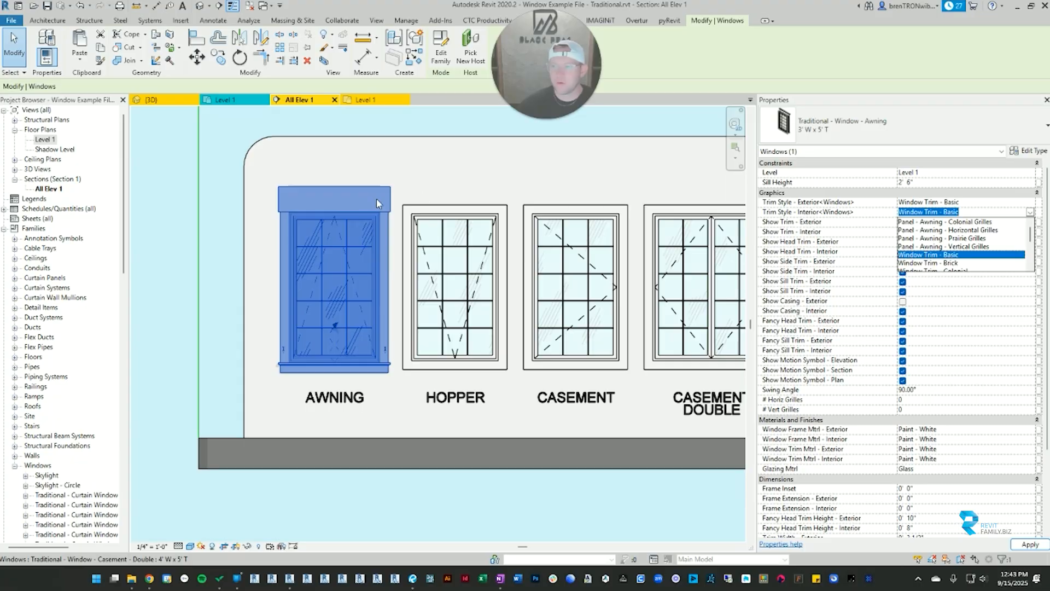
left_click(358, 218)
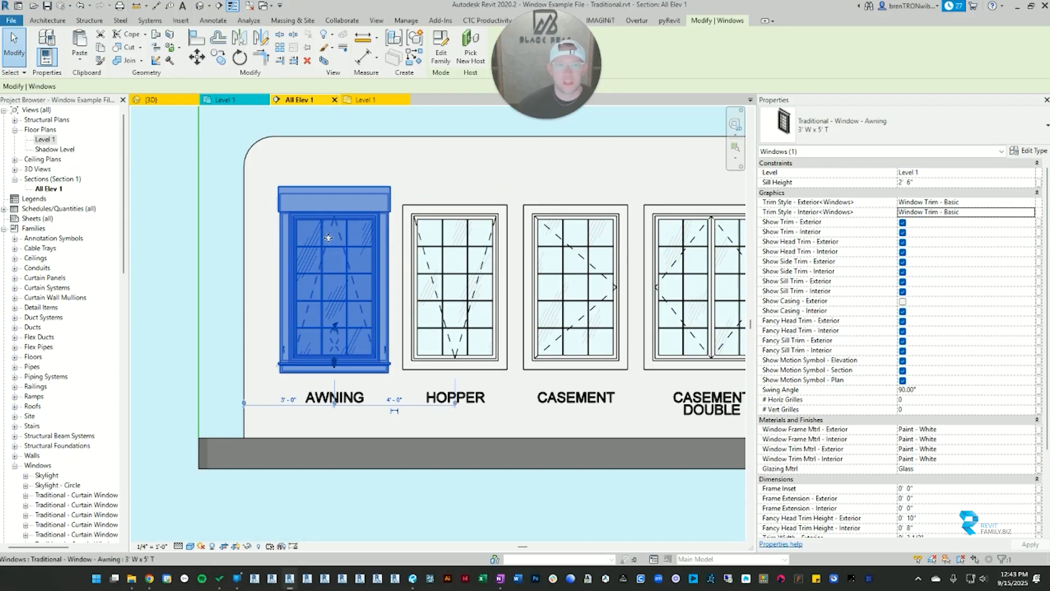
left_click(358, 177)
scroll(417, 199, "down", 3)
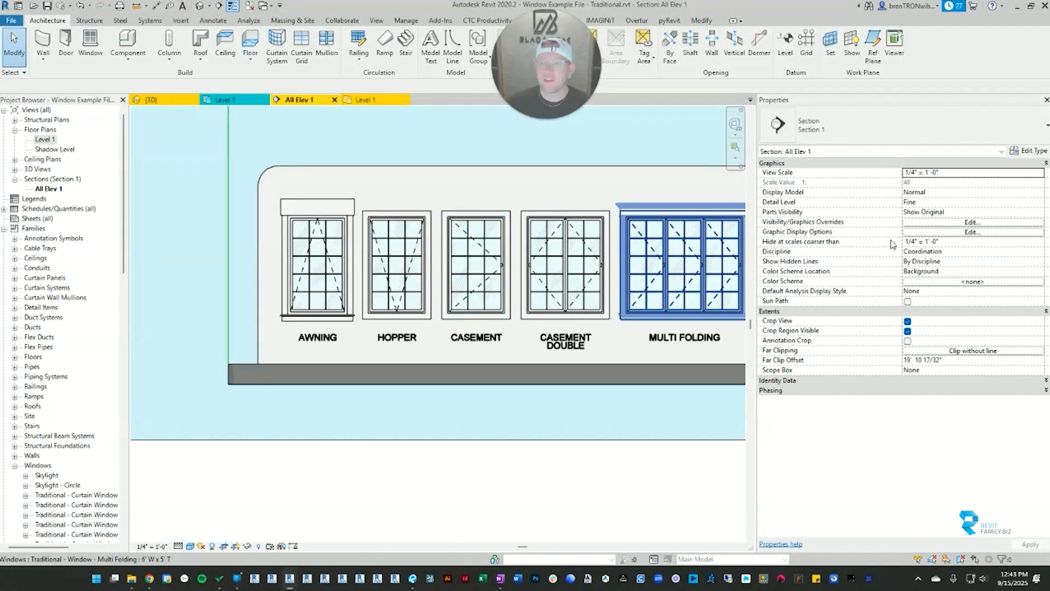
Step: Review the awning window's full list of instance parameters, from graphics through materials to dimensions, and clear the selection
left_click(320, 204)
scroll(871, 252, "down", 5)
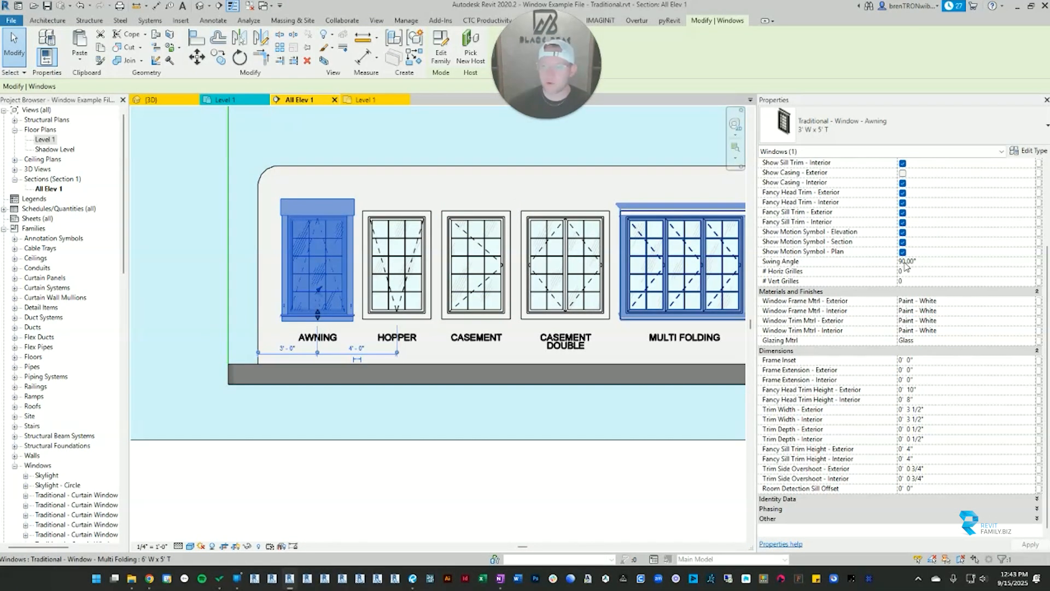
scroll(871, 252, "up", 5)
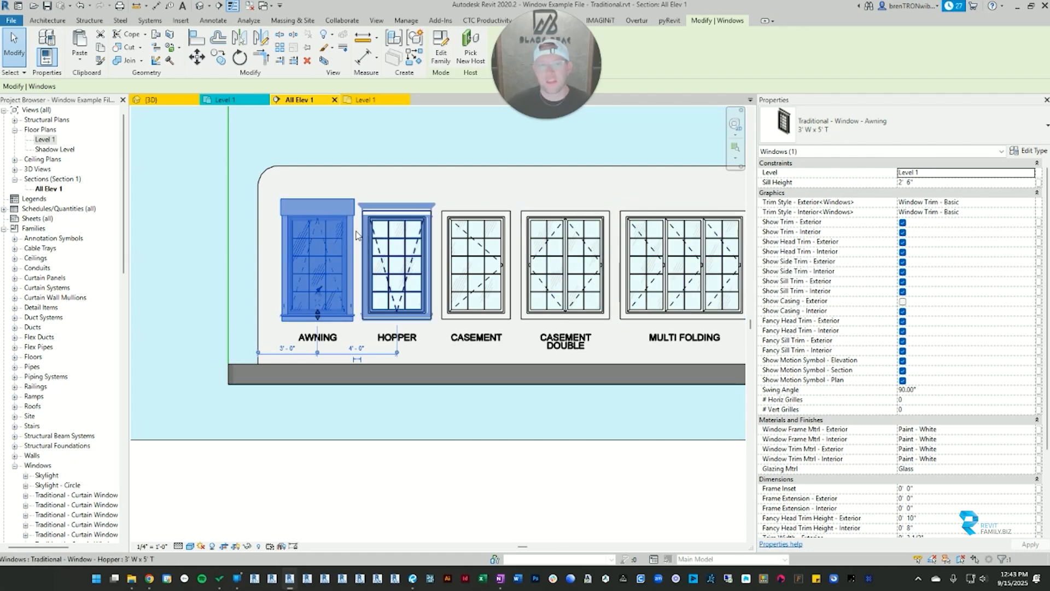
scroll(240, 246, "up", 3)
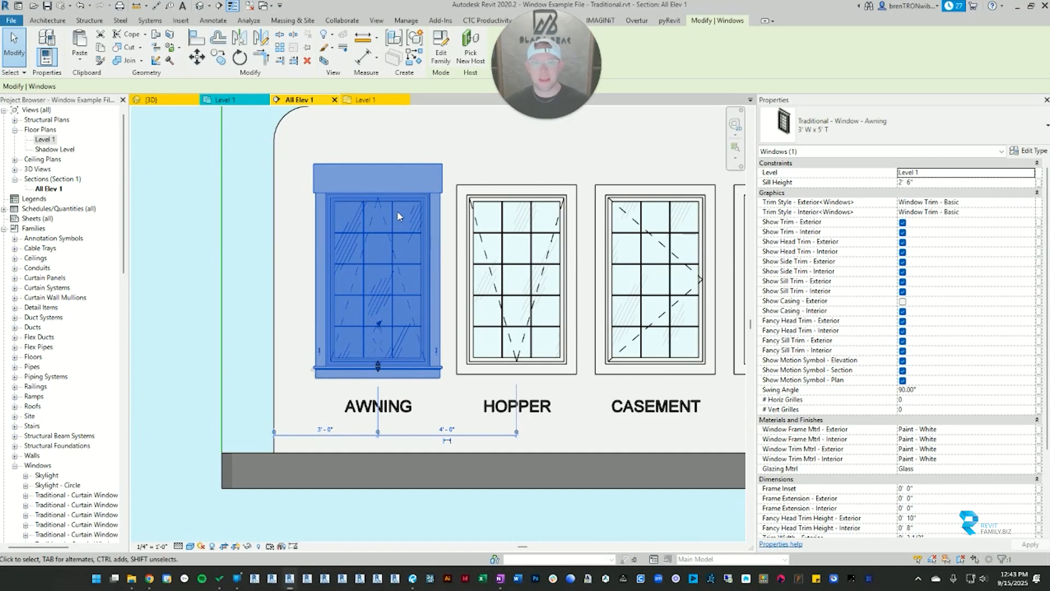
key("Escape")
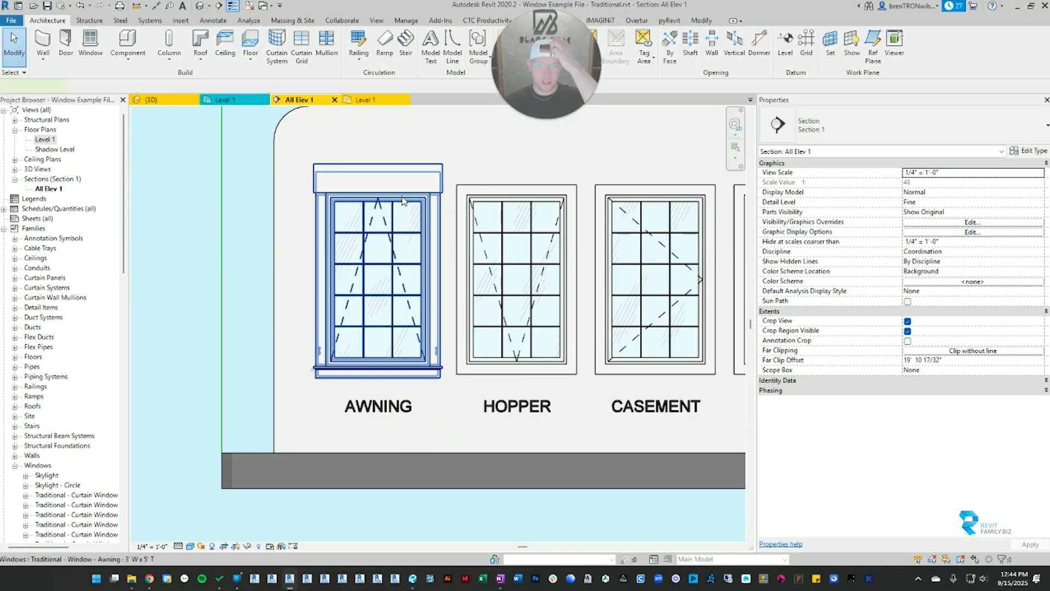
Step: Examine the awning window's type properties, including grille style and grille visibility, and close them without making changes
left_click(403, 200)
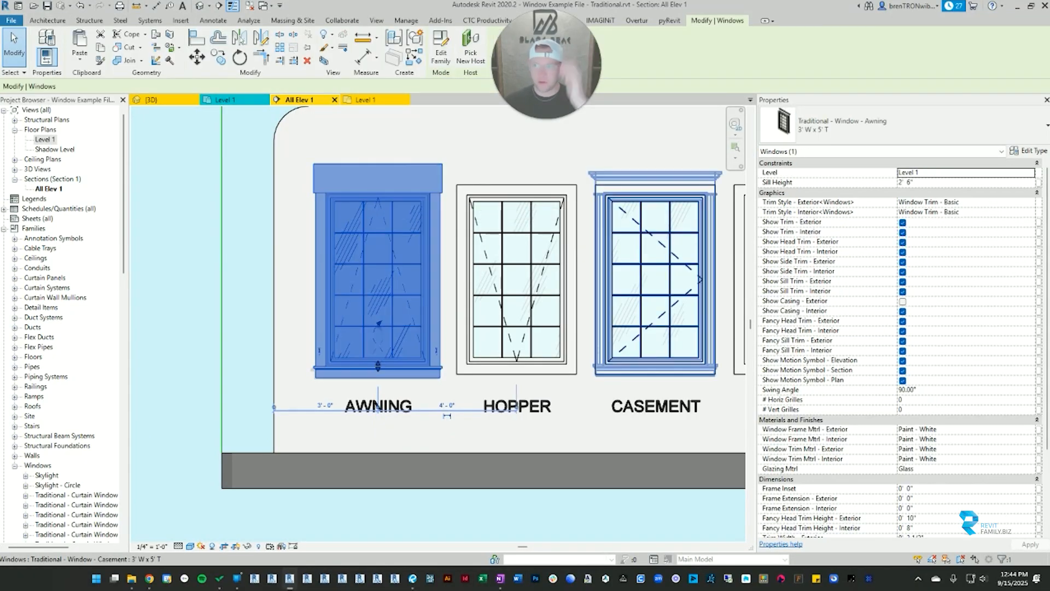
left_click(1039, 151)
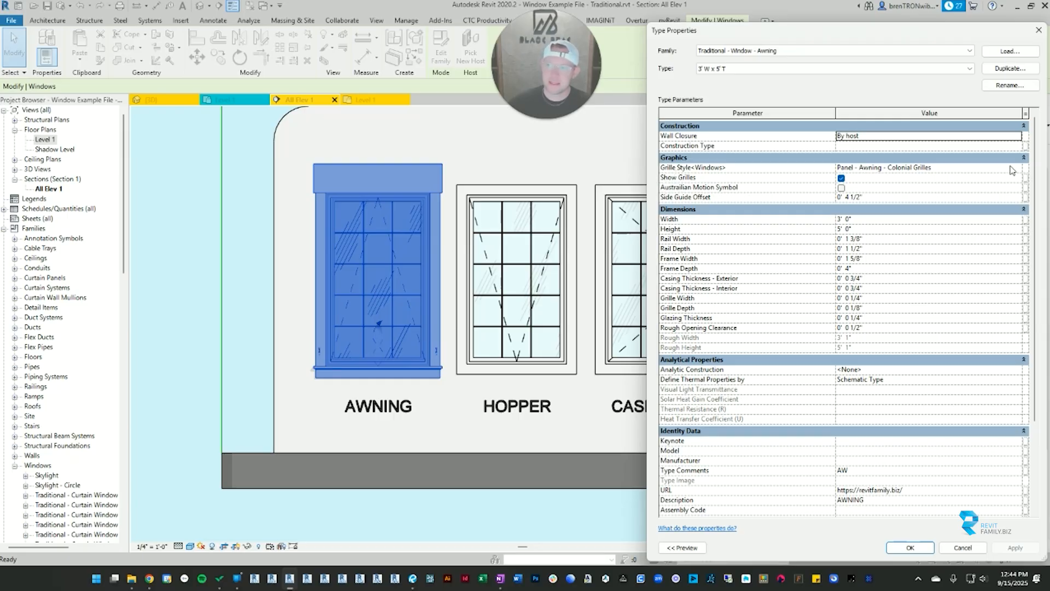
left_click(1038, 31)
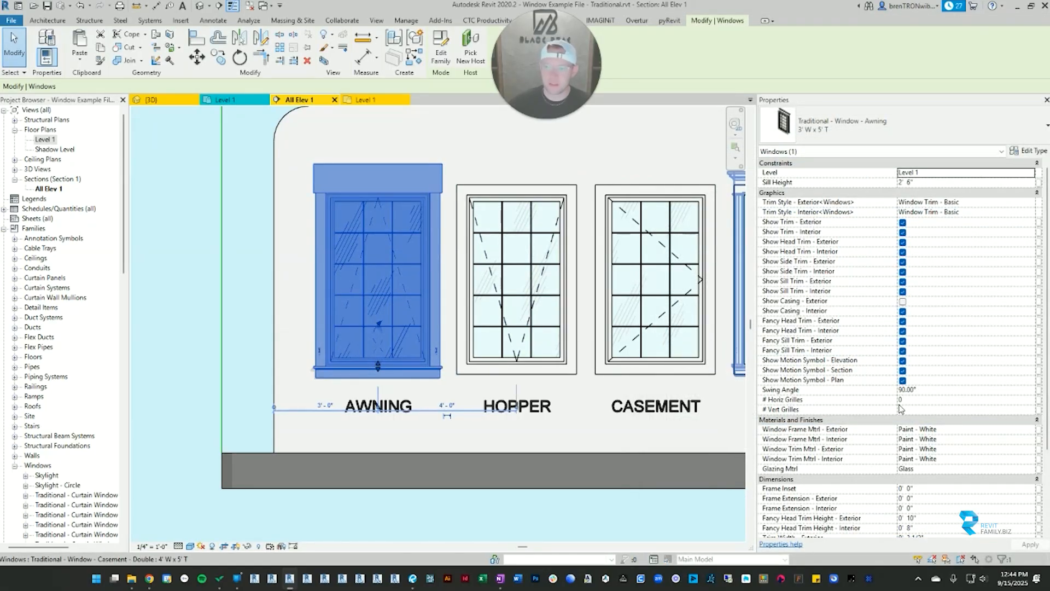
key("Escape")
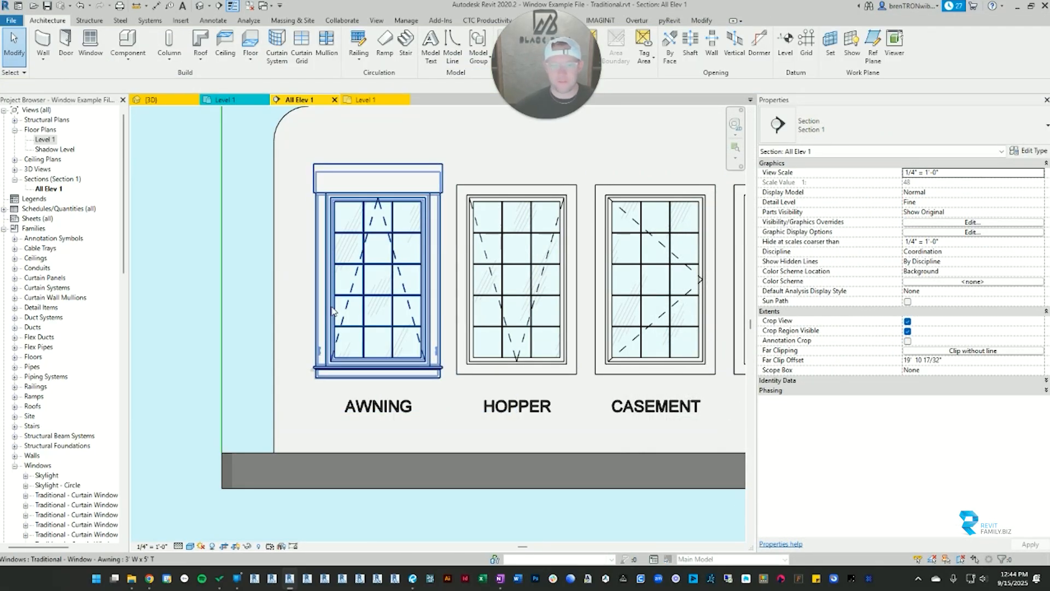
Step: Inspect the awning window's horizontal and vertical grille count parameters, view the window unselected, and select it again
left_click(350, 300)
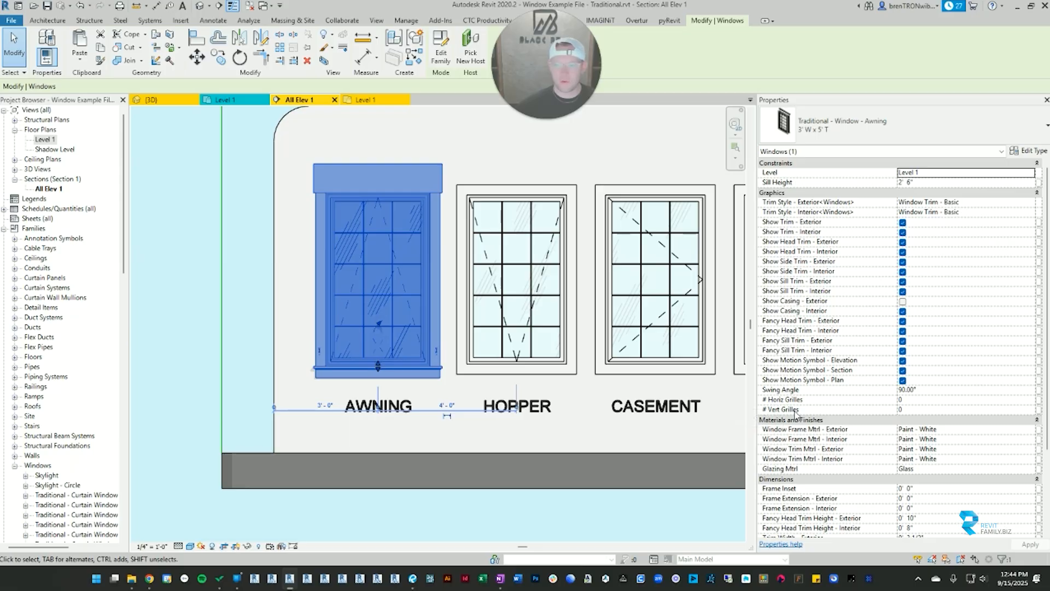
left_click(908, 400)
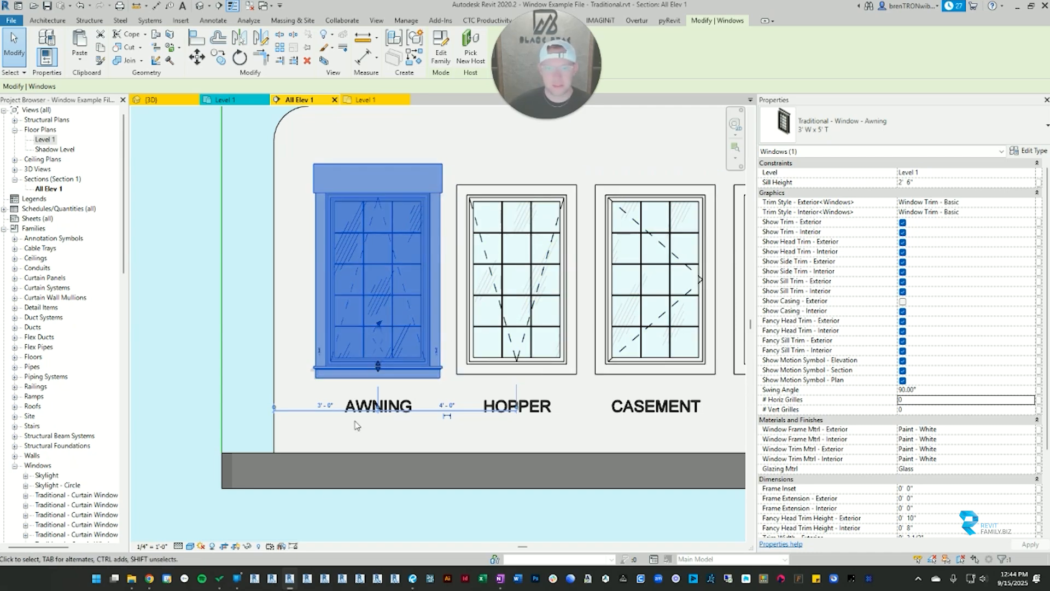
key("Escape")
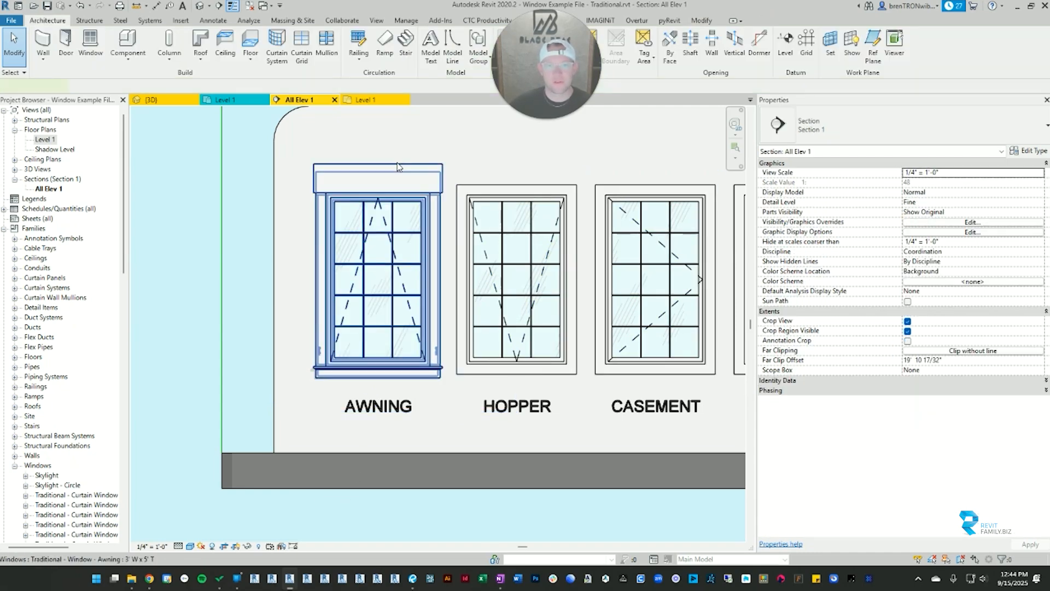
left_click(398, 167)
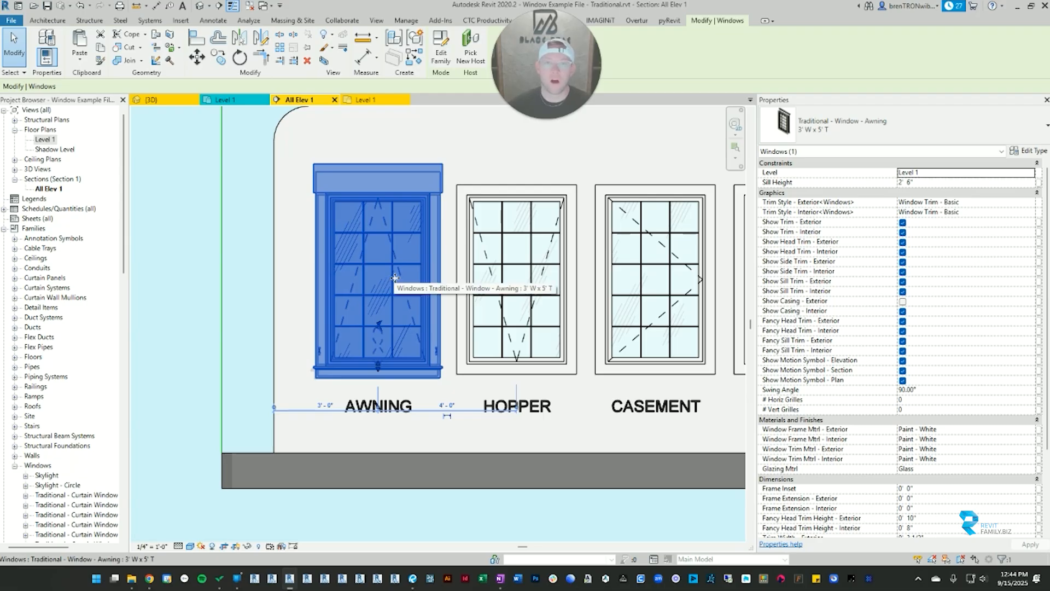
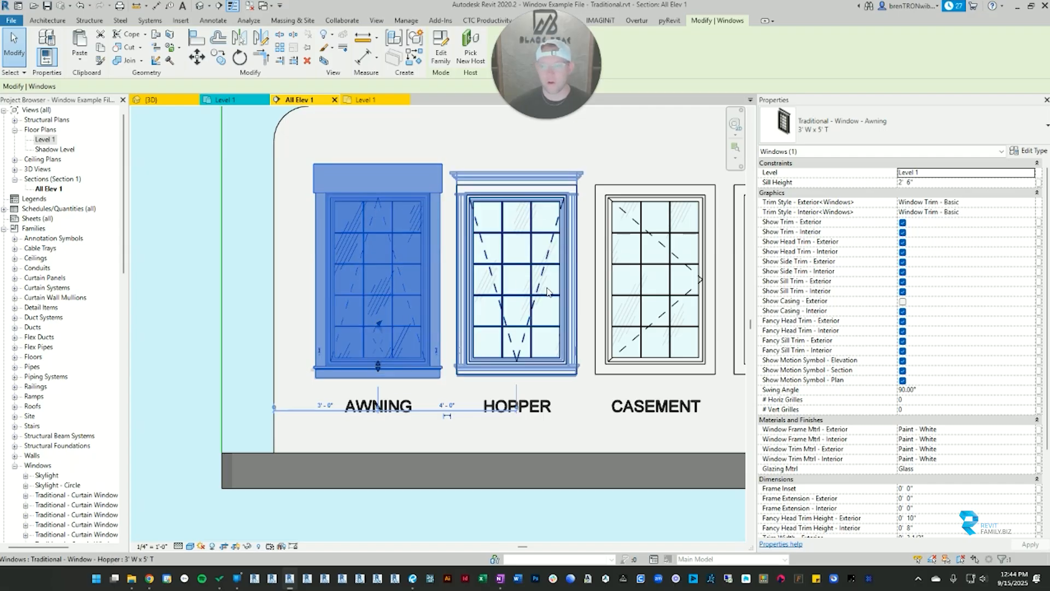
Step: Set the awning window's grille counts to 2 horizontal and 1 vertical, and check the new grille layout
left_click(913, 400)
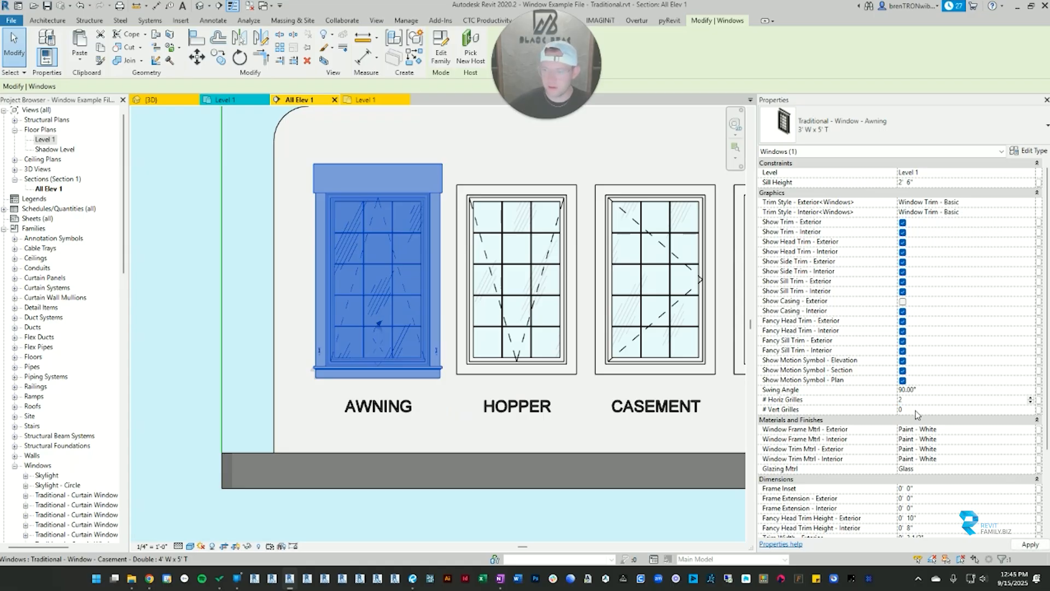
left_click(915, 410)
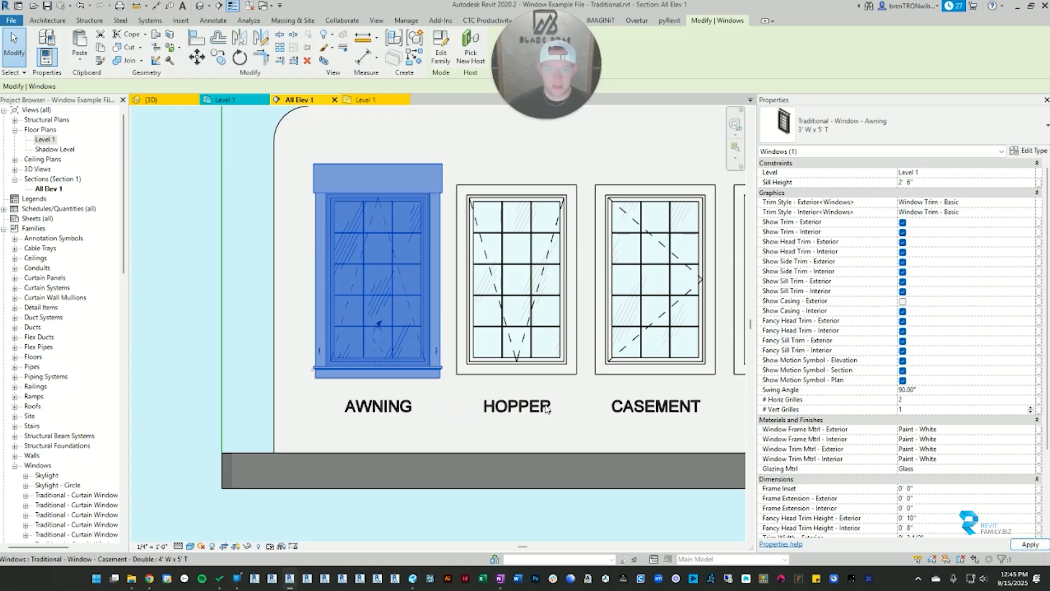
left_click(228, 373)
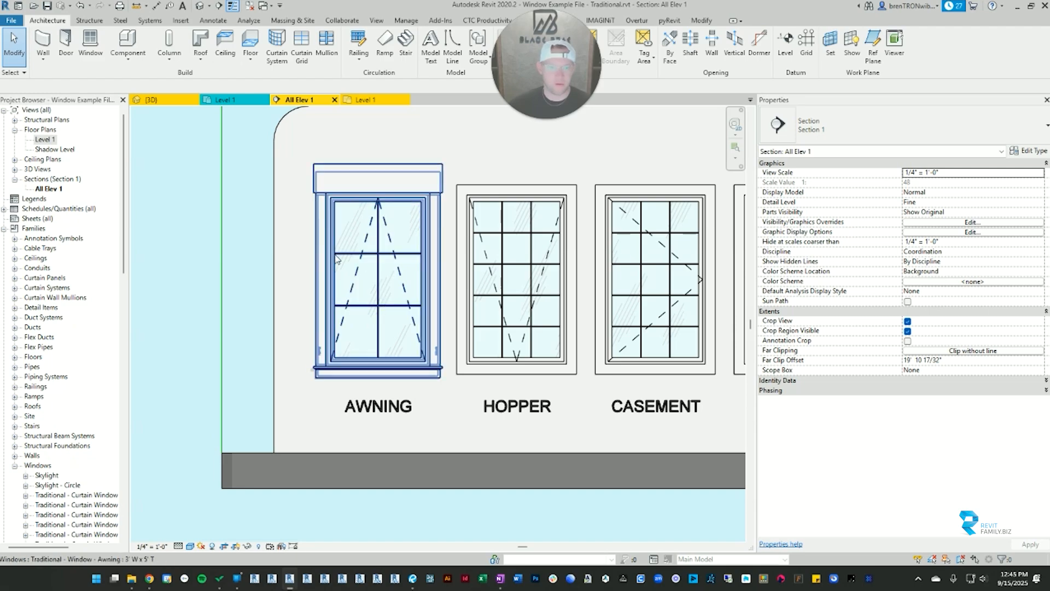
left_click(337, 259)
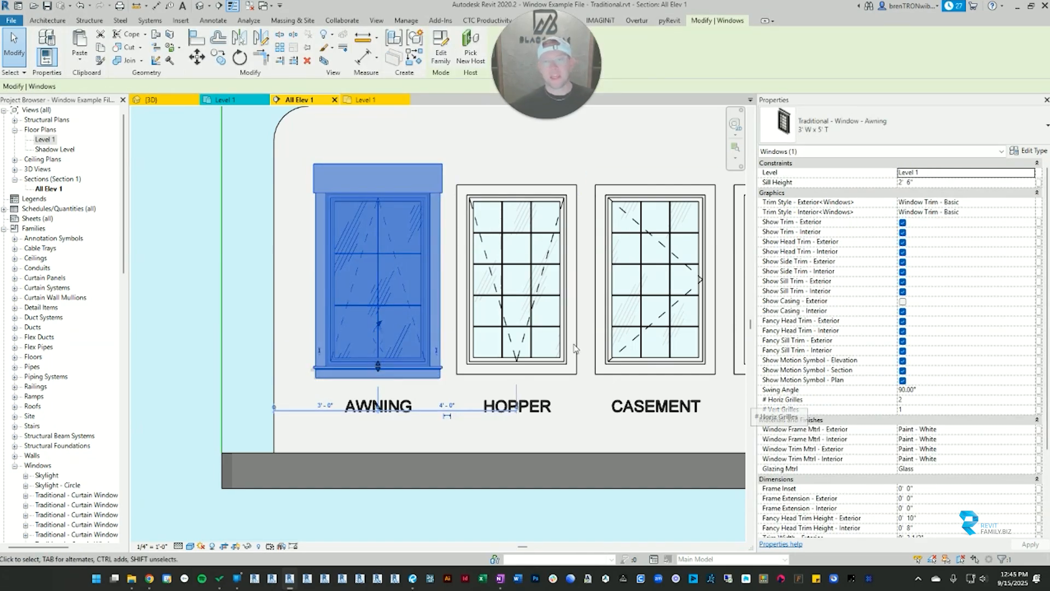
Step: Look over the full row of window families along the wall in the section view and return to the awning window
scroll(473, 341, "down", 3)
scroll(473, 342, "up", 3)
middle_click_drag(574, 316, 424, 316)
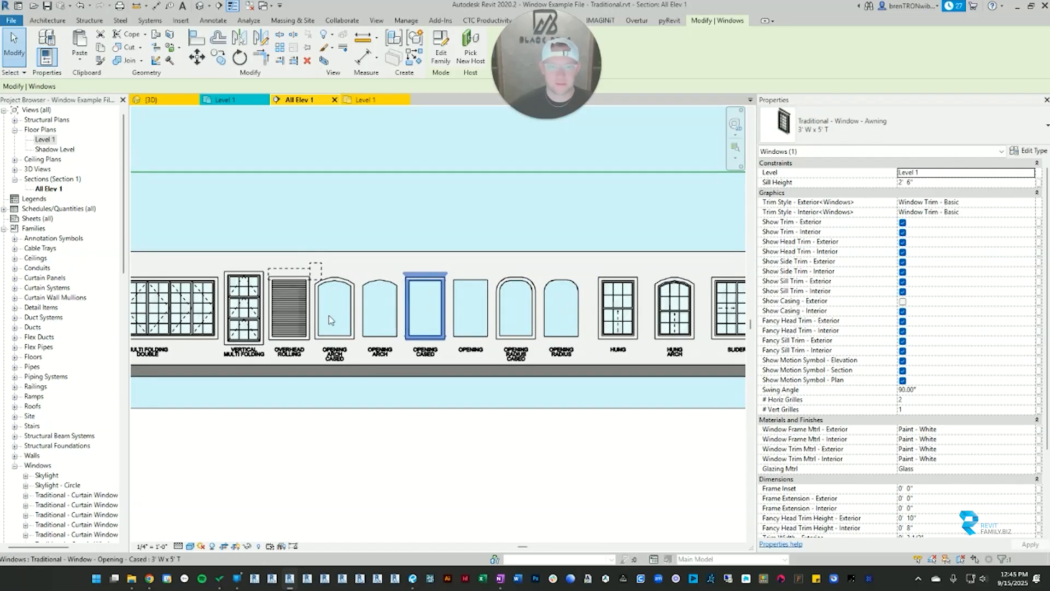
scroll(312, 298, "up", 3)
middle_click_drag(311, 298, 438, 300)
scroll(438, 301, "down", 2)
scroll(663, 338, "down", 3)
middle_click_drag(663, 339, 481, 345)
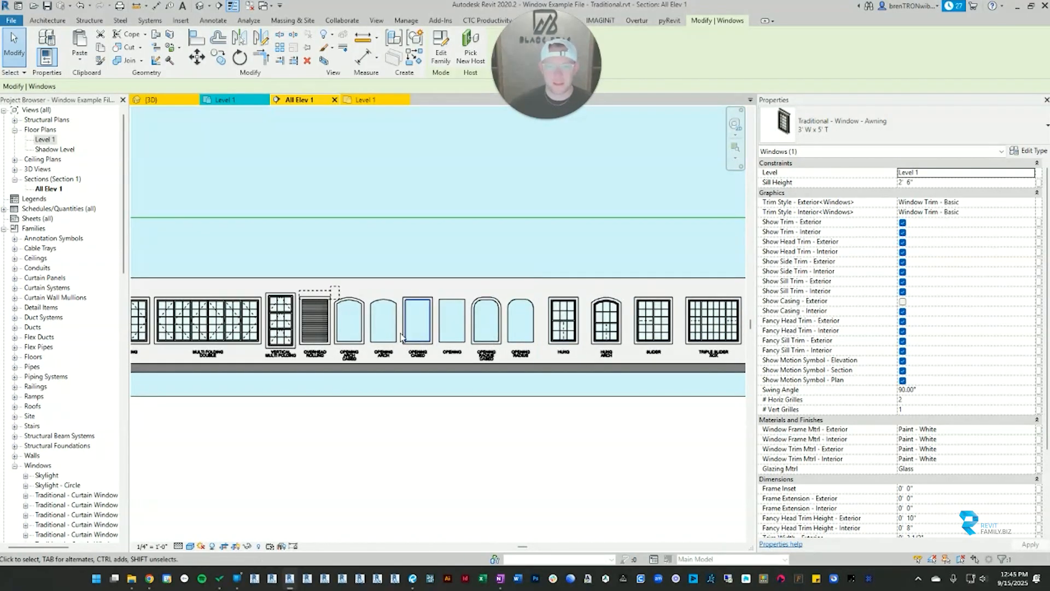
middle_click_drag(416, 343, 591, 344)
scroll(544, 343, "down", 1)
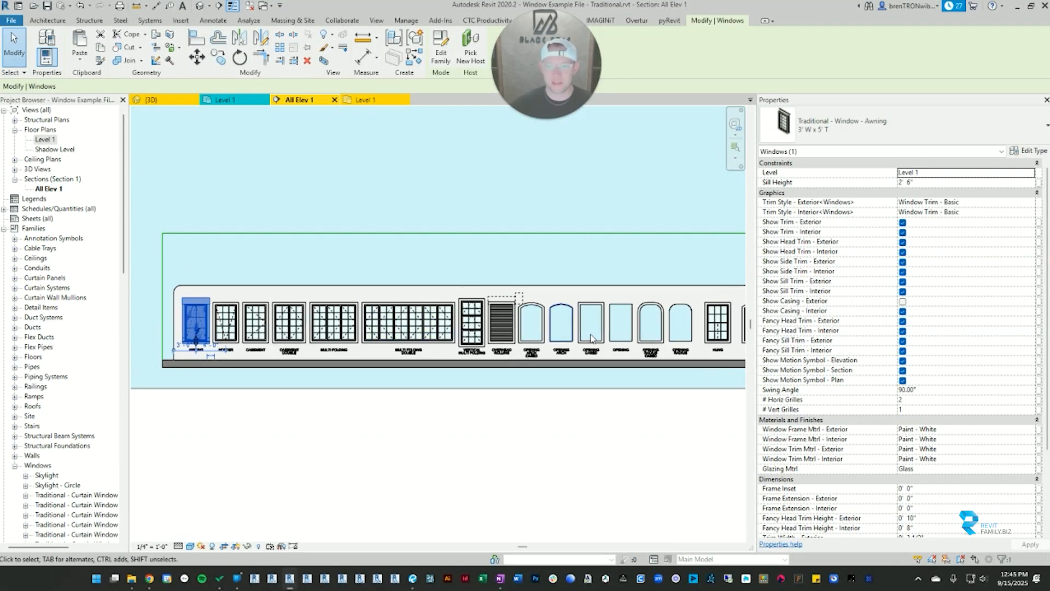
middle_click_drag(712, 345, 487, 330)
middle_click_drag(678, 331, 436, 334)
scroll(466, 331, "down", 2)
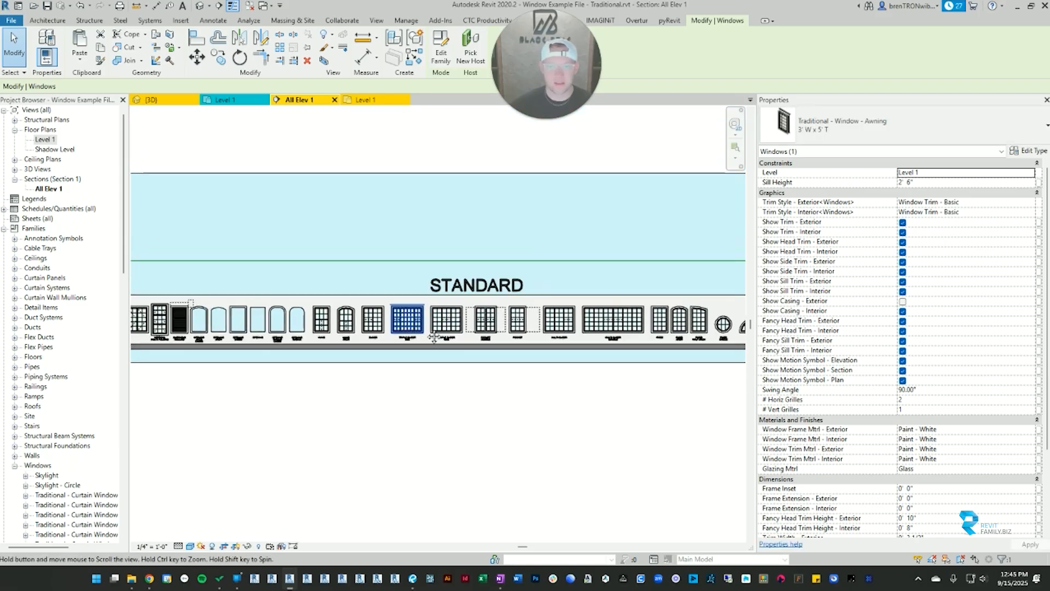
middle_click_drag(164, 322, 558, 303)
scroll(396, 304, "up", 7)
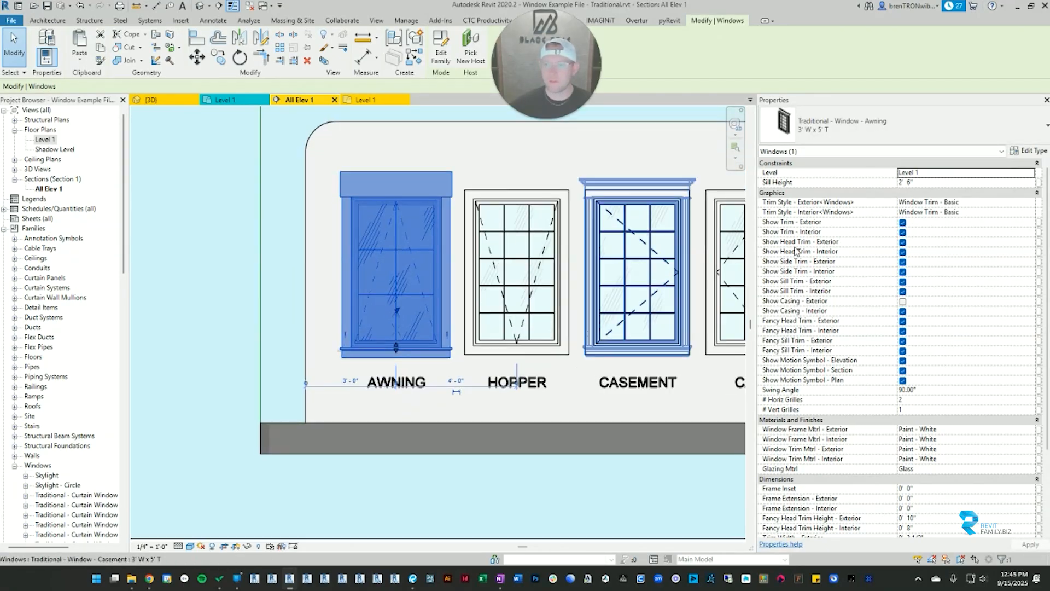
left_click(270, 228)
scroll(530, 336, "down", 3)
middle_click_drag(573, 343, 517, 344)
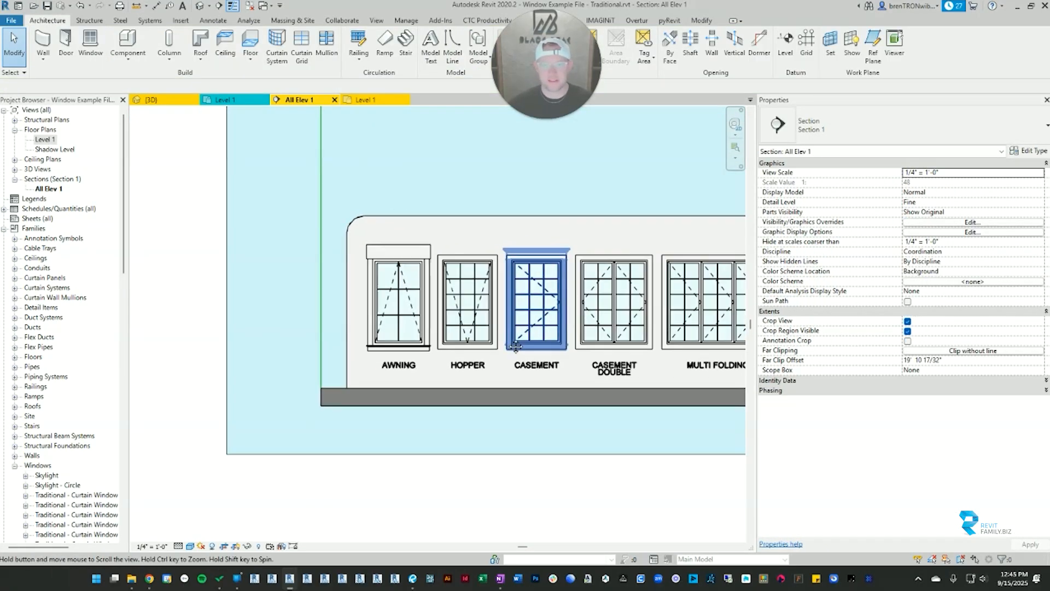
Step: Set the awning window's exterior frame material to Paint - Black and clear the selection
scroll(374, 293, "up", 3)
left_click(387, 300)
scroll(902, 315, "down", 3)
scroll(904, 316, "down", 2)
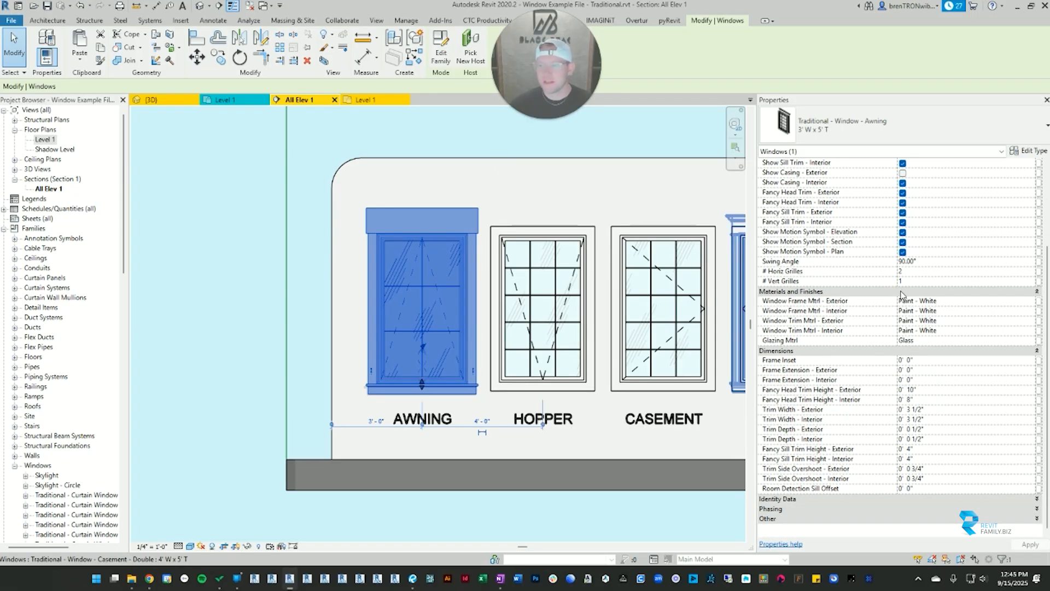
left_click(1031, 301)
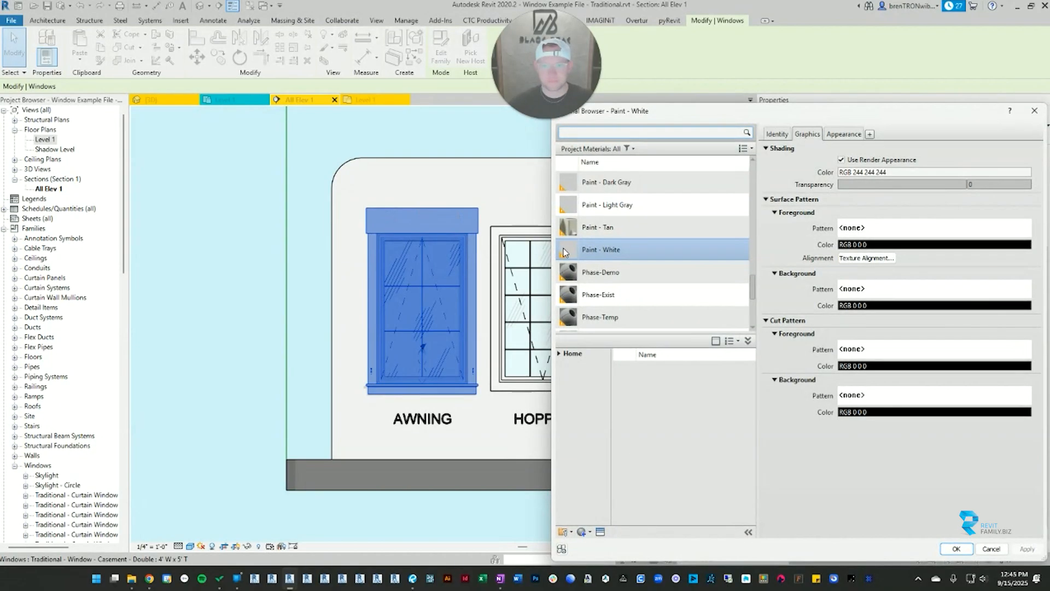
scroll(606, 233, "up", 2)
left_click(601, 221)
key("Return")
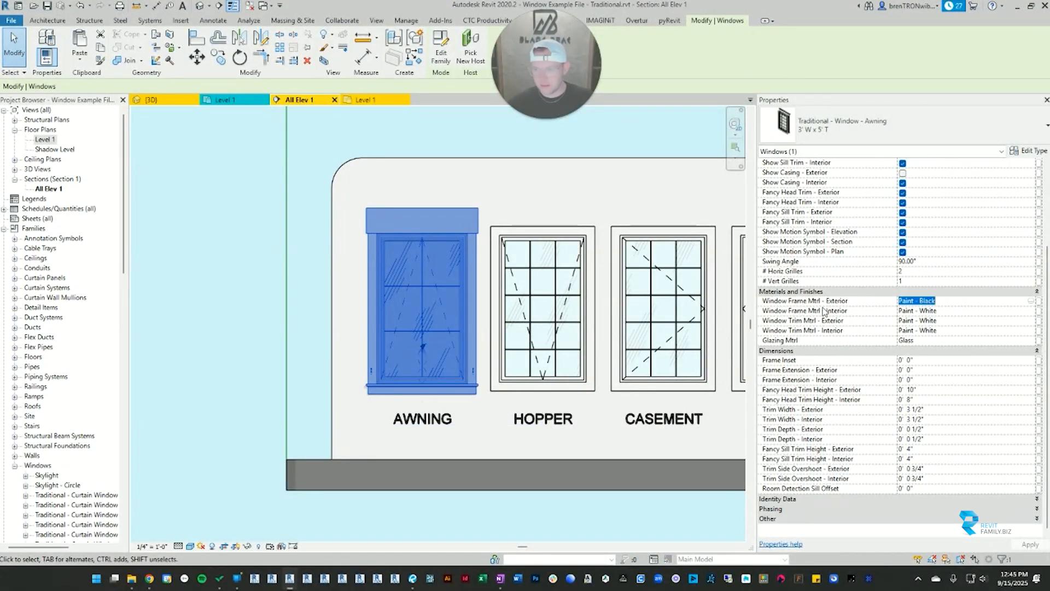
left_click(387, 133)
scroll(391, 300, "up", 2)
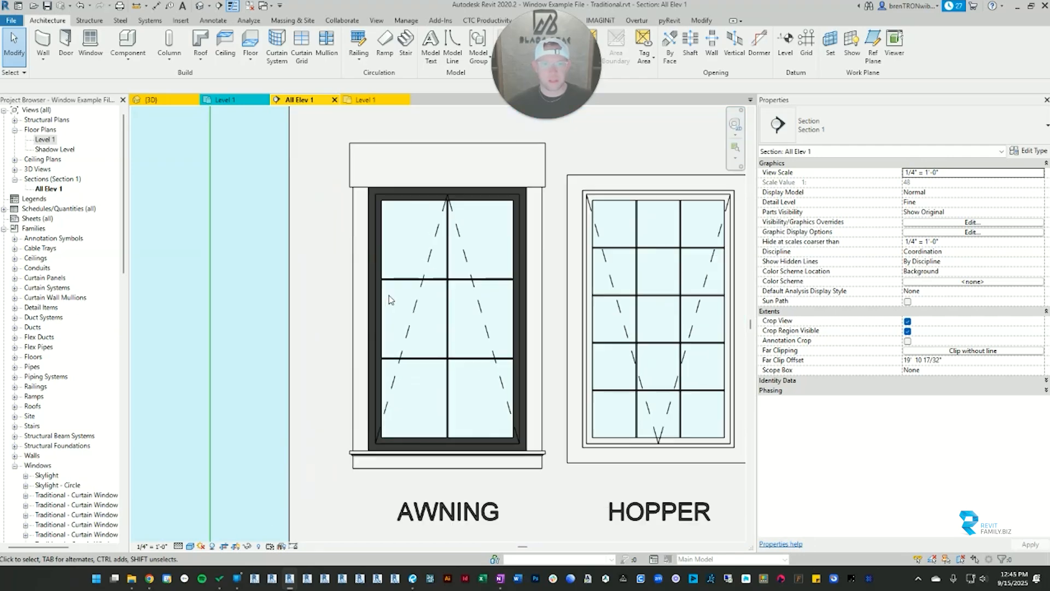
scroll(390, 300, "up", 1)
Step: Set the awning window's exterior trim material to Paint - Black and clear the selection
left_click(381, 184)
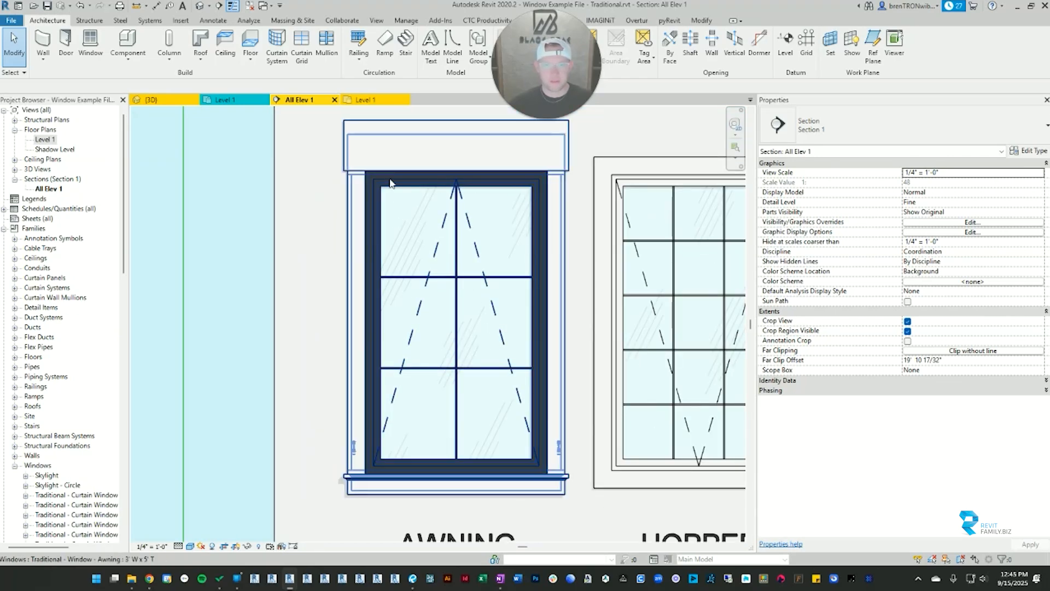
left_click(383, 182)
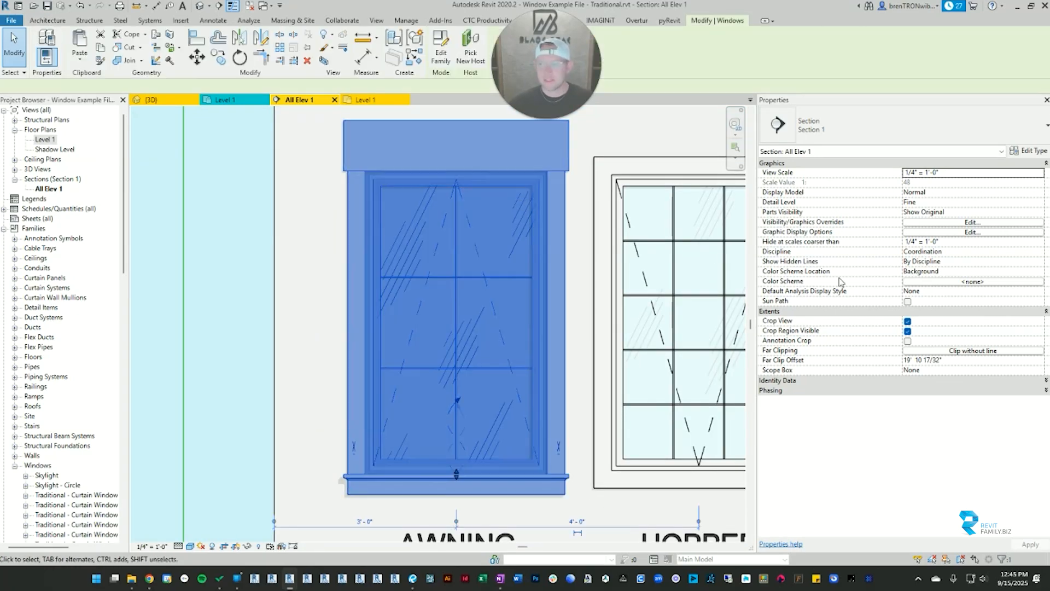
scroll(883, 438, "down", 1)
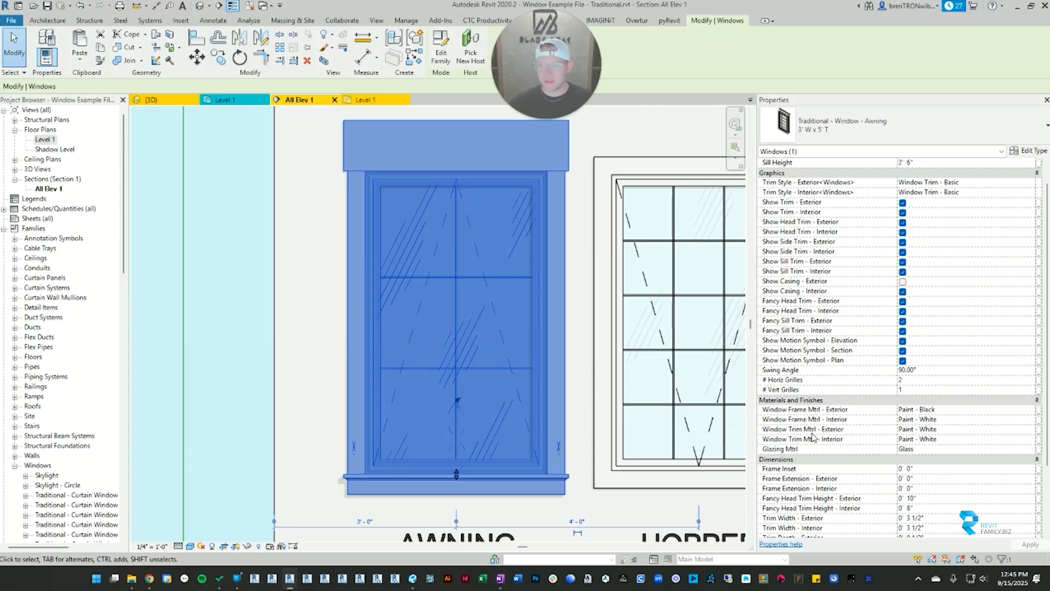
left_click(972, 430)
type("Paint - Black")
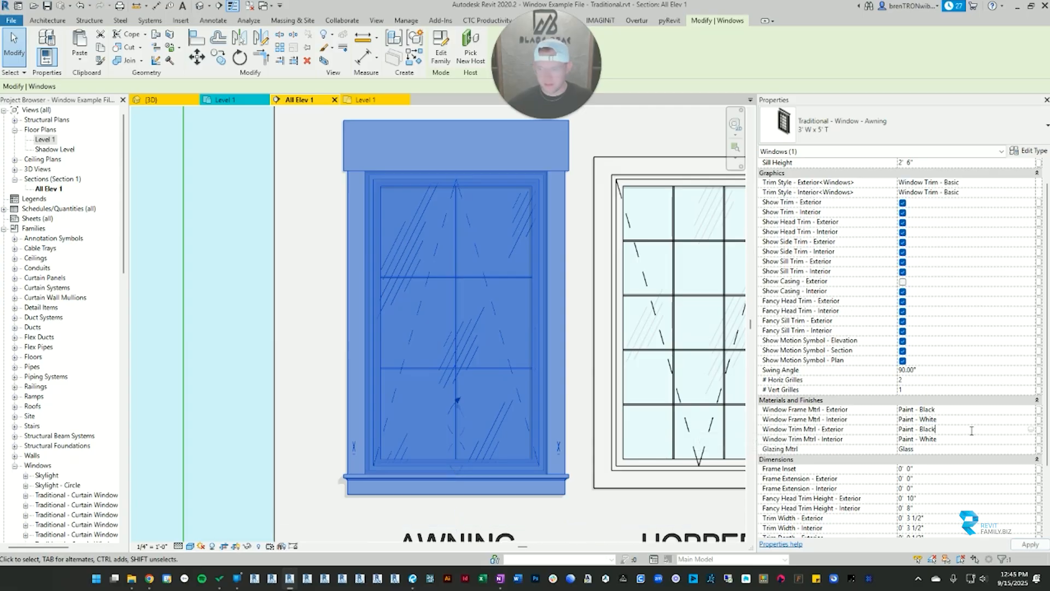
left_click(313, 303)
scroll(312, 369, "down", 2)
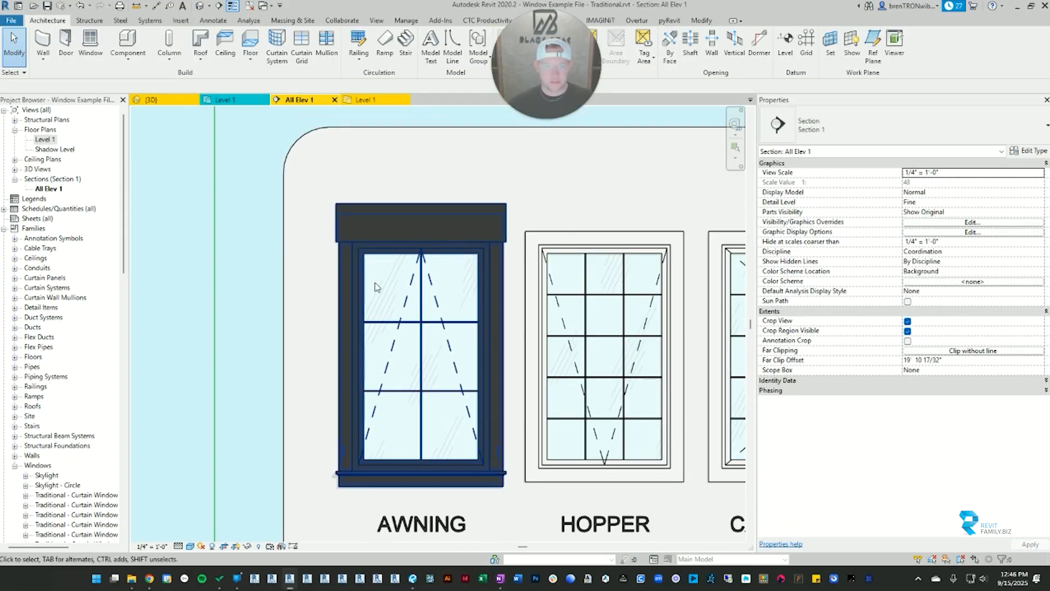
left_click(352, 300)
scroll(354, 301, "down", 2)
key("Escape")
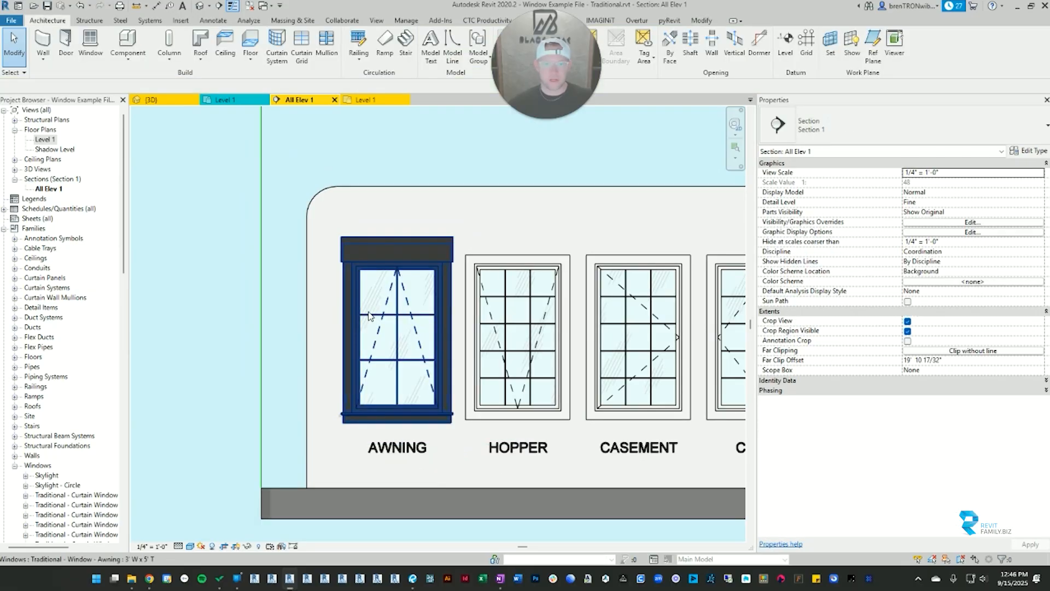
Step: Switch to the 3D view and orbit to an angled front view of the awning window
left_click(377, 316)
middle_click_drag(395, 323, 738, 349)
key("Escape")
key("ctrl+Tab")
middle_click_drag(553, 362, 246, 339, "shift")
middle_click_drag(443, 413, 464, 310)
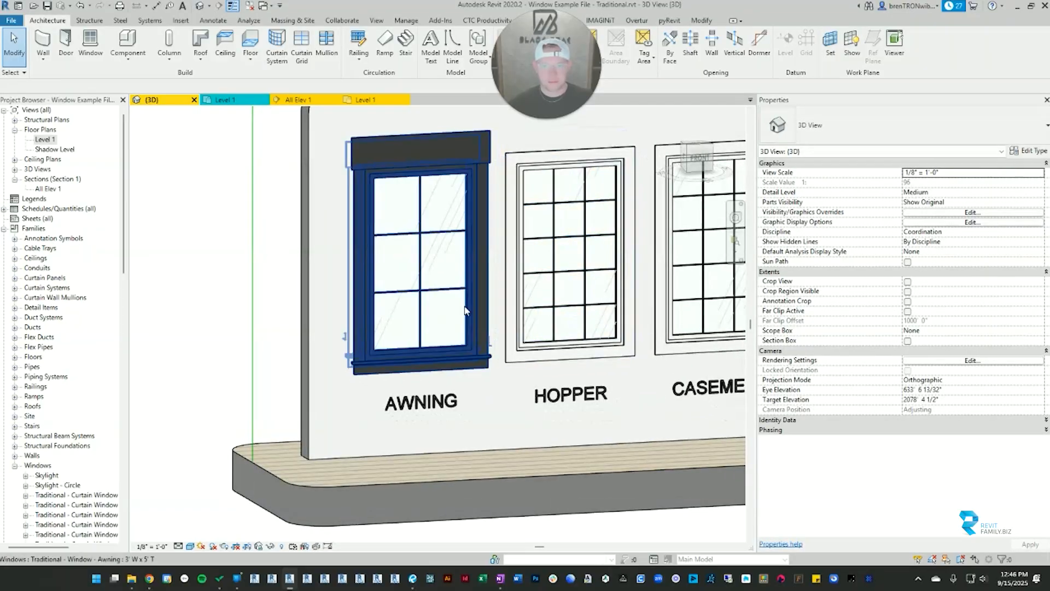
Step: Review the awning window's material and dimension instance parameters in the 3D view
left_click(464, 310)
scroll(810, 399, "down", 3)
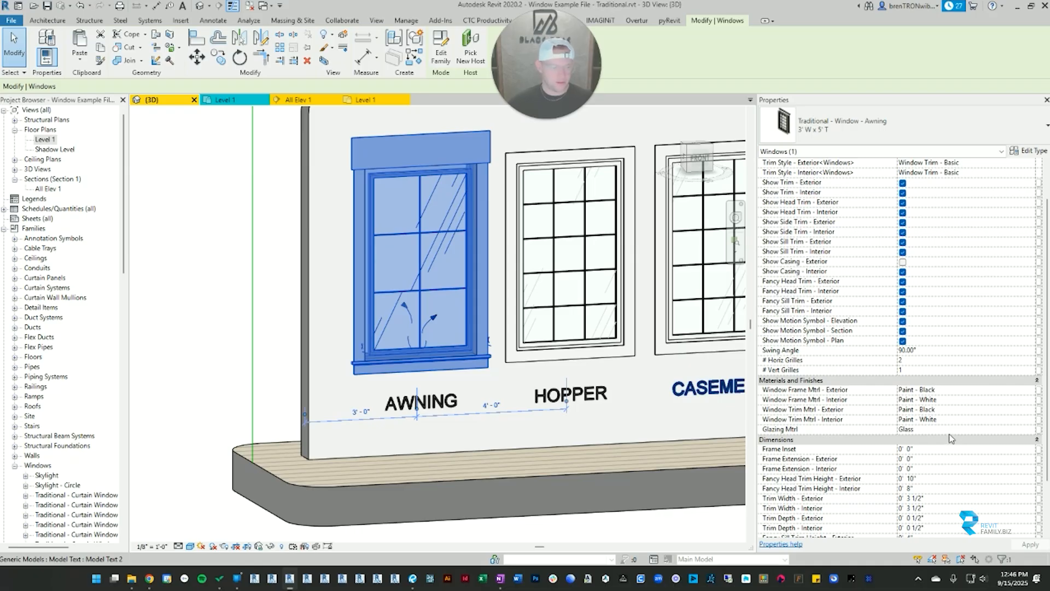
scroll(819, 387, "down", 3)
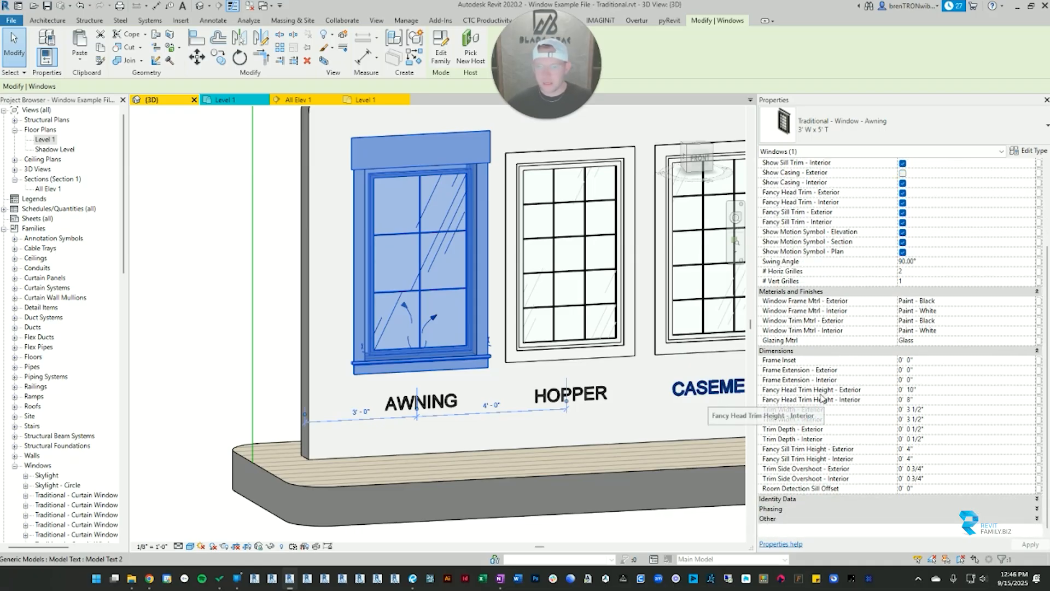
key("Escape")
left_click(452, 366)
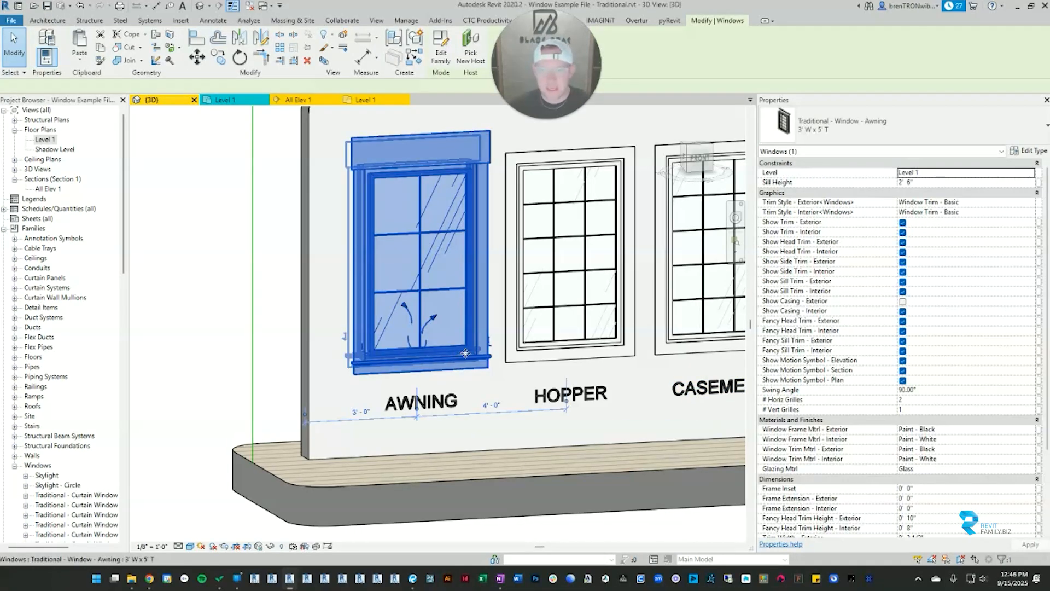
scroll(863, 403, "down", 4)
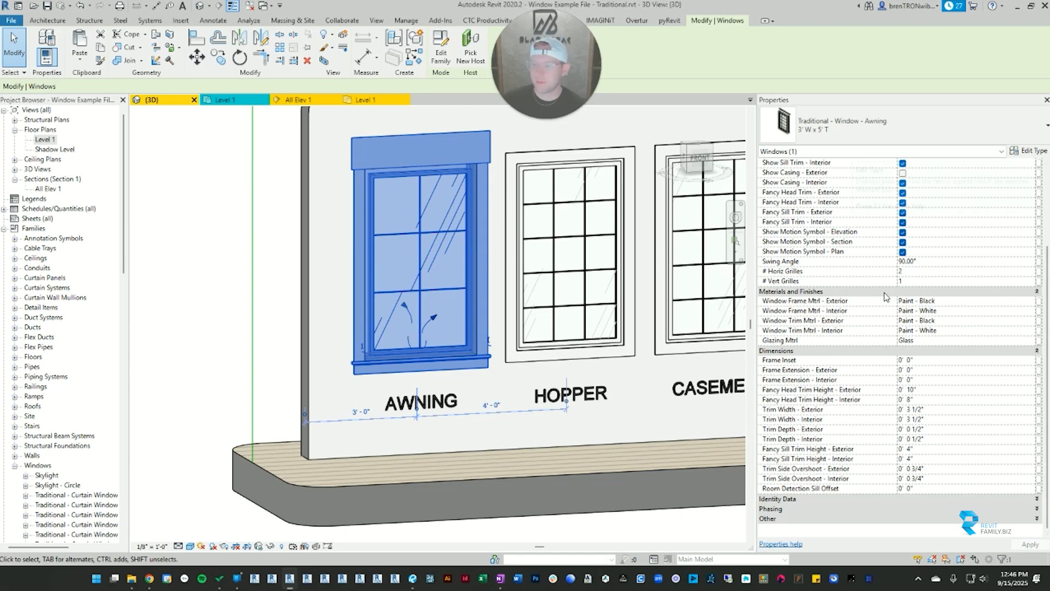
left_click(285, 330)
scroll(285, 330, "down", 2)
middle_click_drag(448, 246, 436, 286)
scroll(413, 241, "up", 2)
left_click(416, 240)
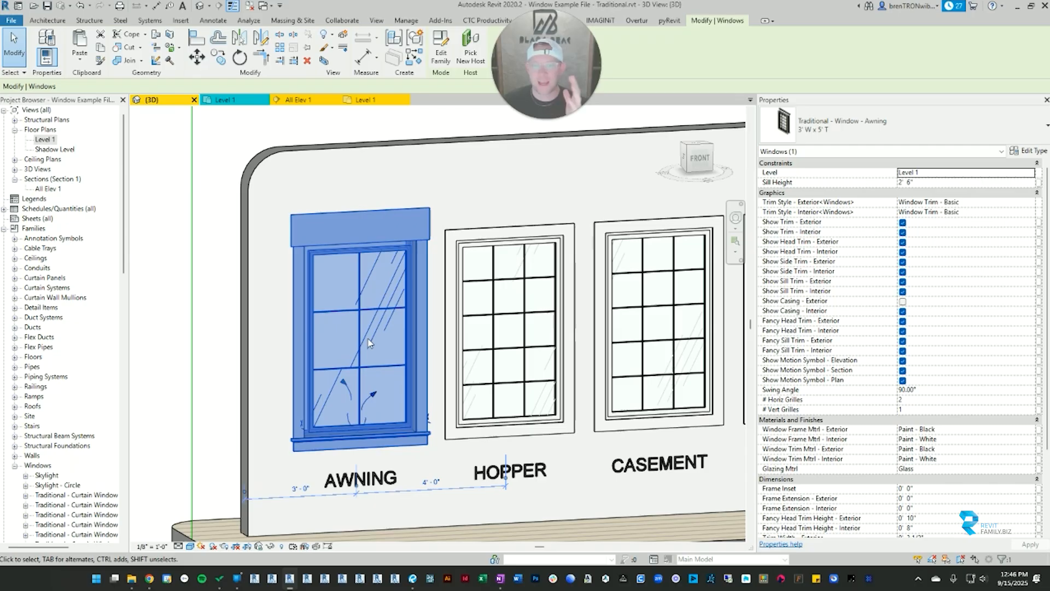
Step: Review the awning window's type properties and close them unchanged, check its instance dimensions, and clear the selection
left_click(1027, 151)
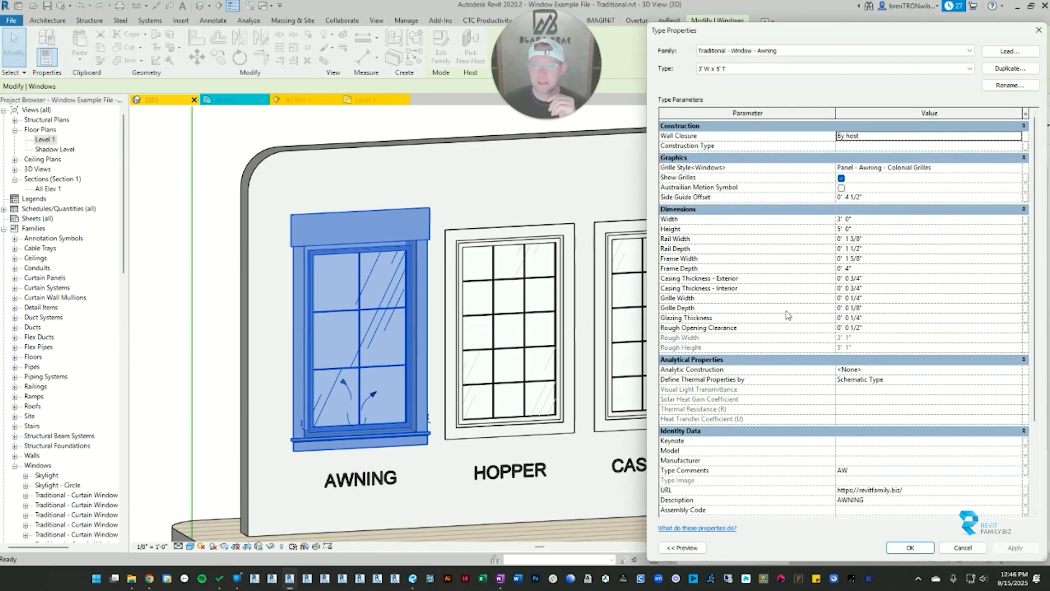
scroll(787, 315, "down", 3)
scroll(788, 315, "up", 3)
left_click(1038, 31)
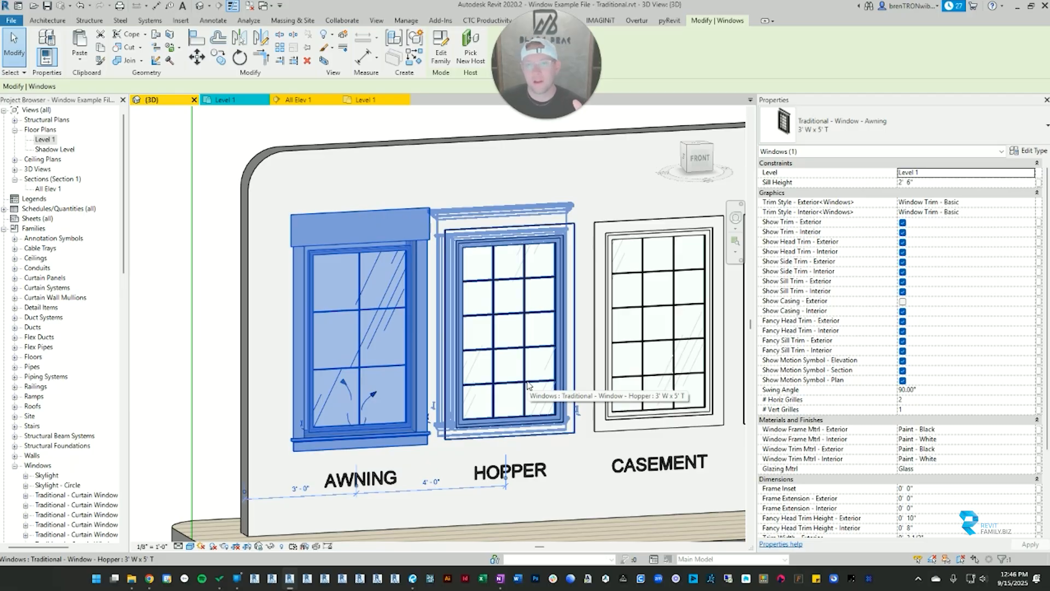
scroll(920, 431, "down", 3)
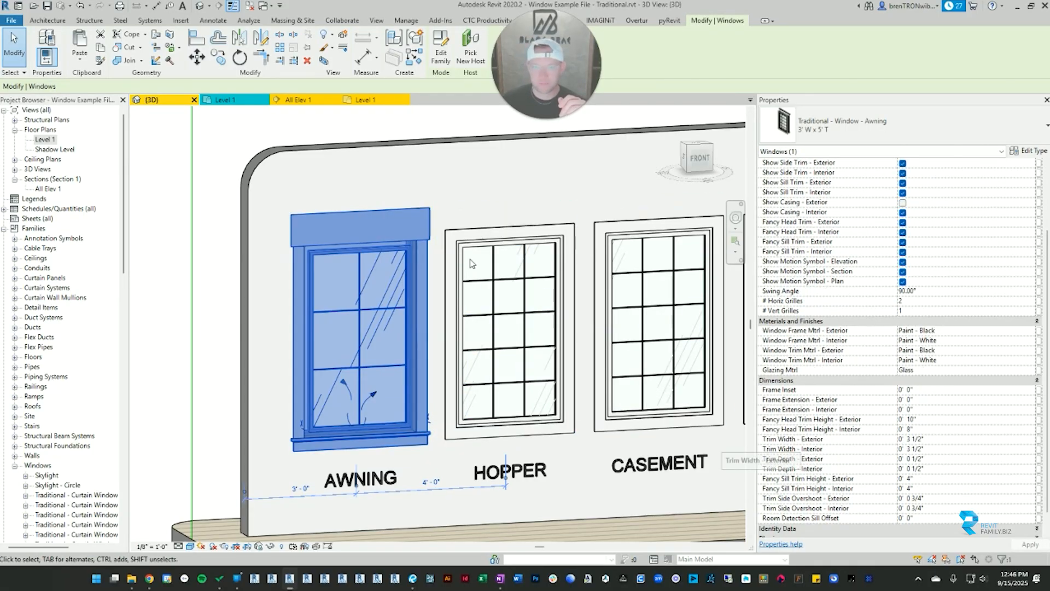
left_click(338, 135)
Step: Set the awning window's swing angle to 10° in the Level 1 floor plan, and reselect the window
left_click(363, 99)
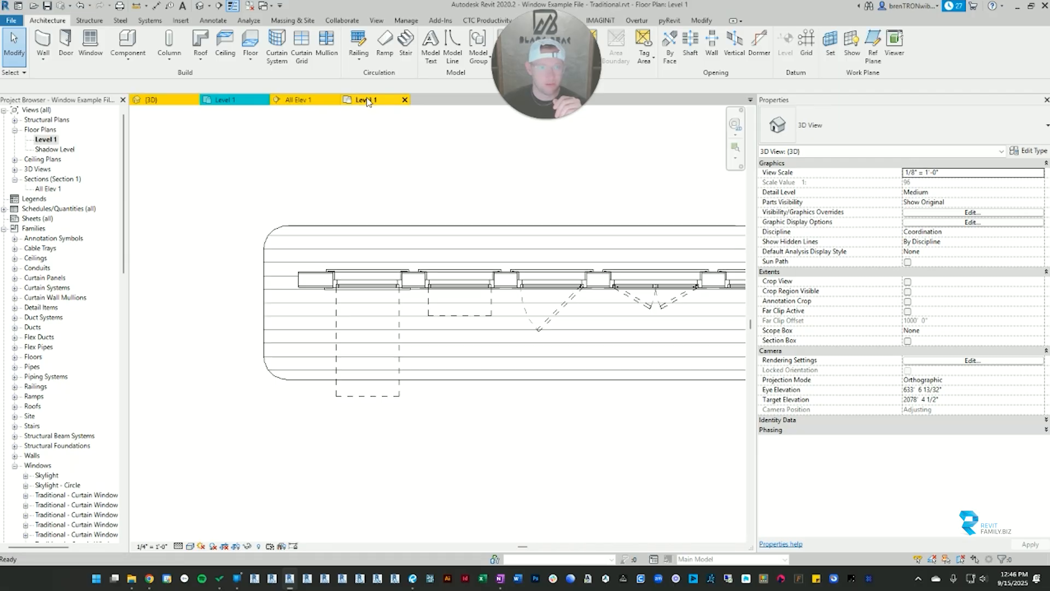
scroll(381, 276, "up", 2)
left_click(381, 275)
scroll(381, 275, "up", 2)
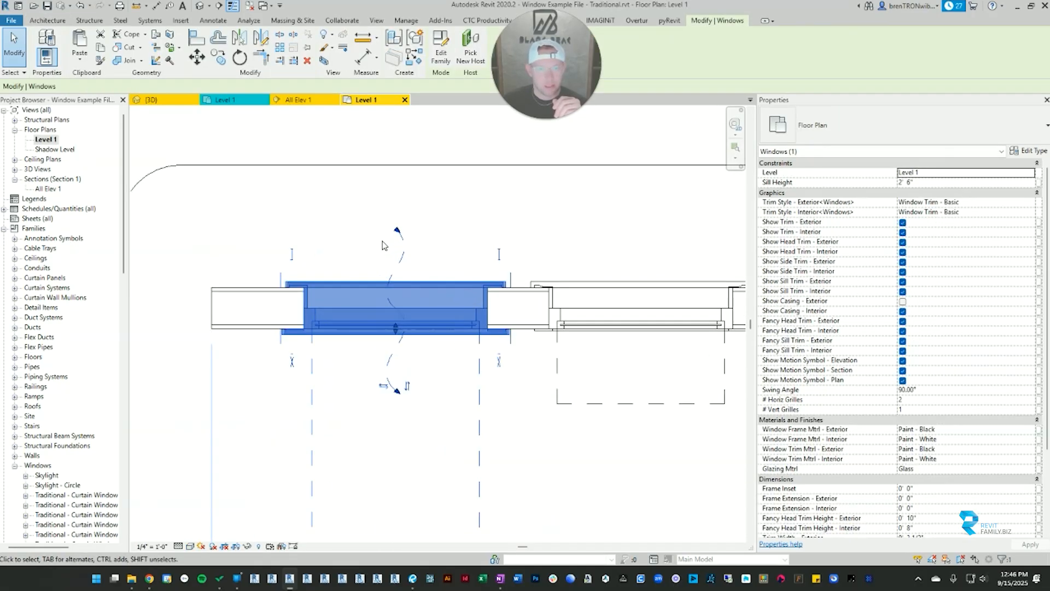
scroll(957, 398, "down", 5)
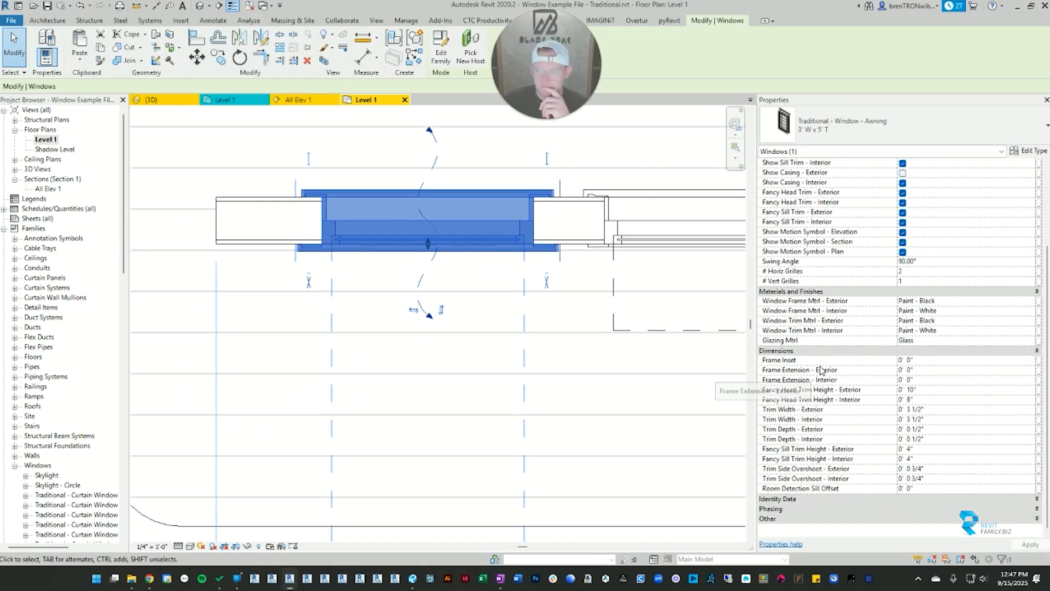
left_click(940, 264)
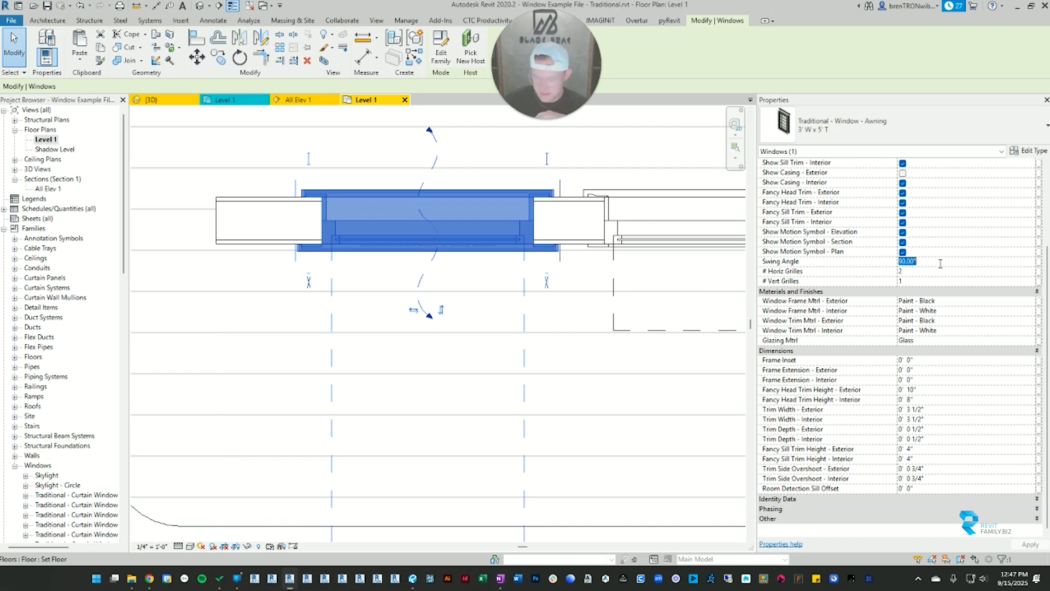
key("Return")
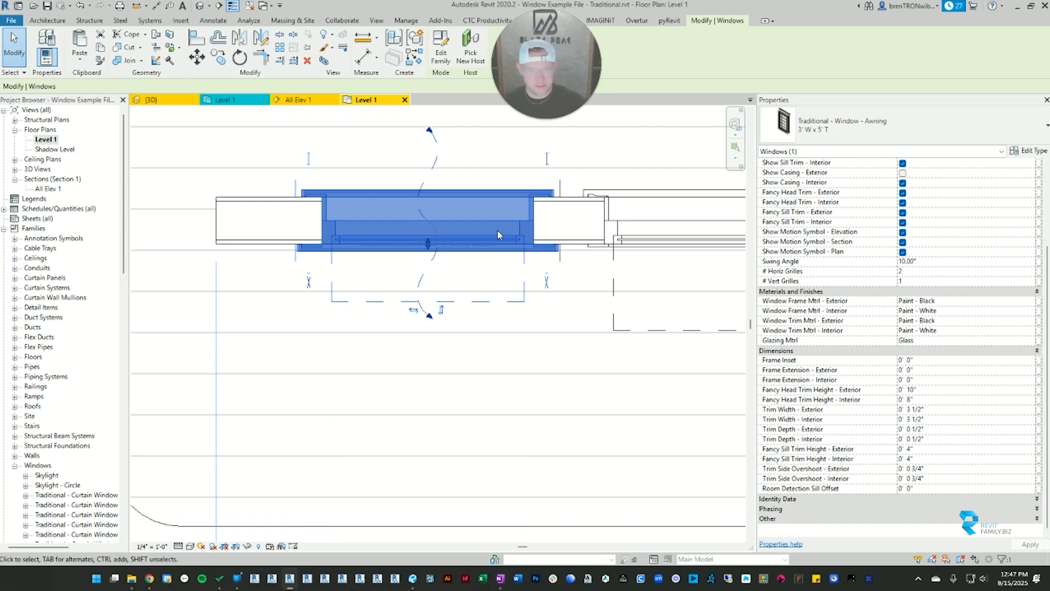
key("Escape")
left_click(497, 235)
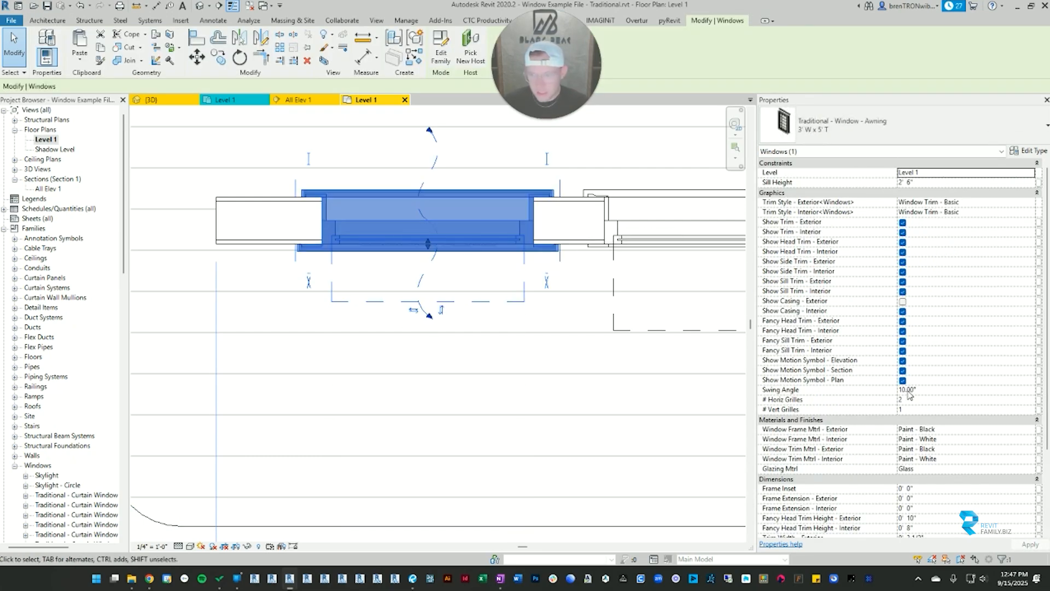
Step: Set the awning window's Frame Inset to 1" and clear the selection to view its trim in plan
scroll(909, 394, "down", 5)
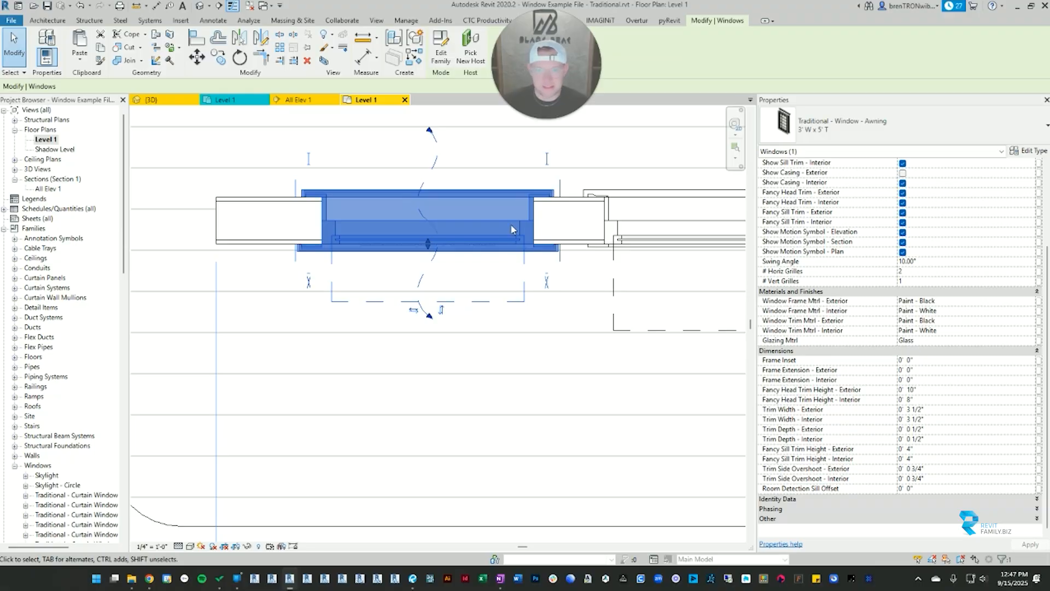
scroll(293, 224, "up", 2)
scroll(325, 235, "down", 2)
middle_click_drag(437, 232, 478, 302)
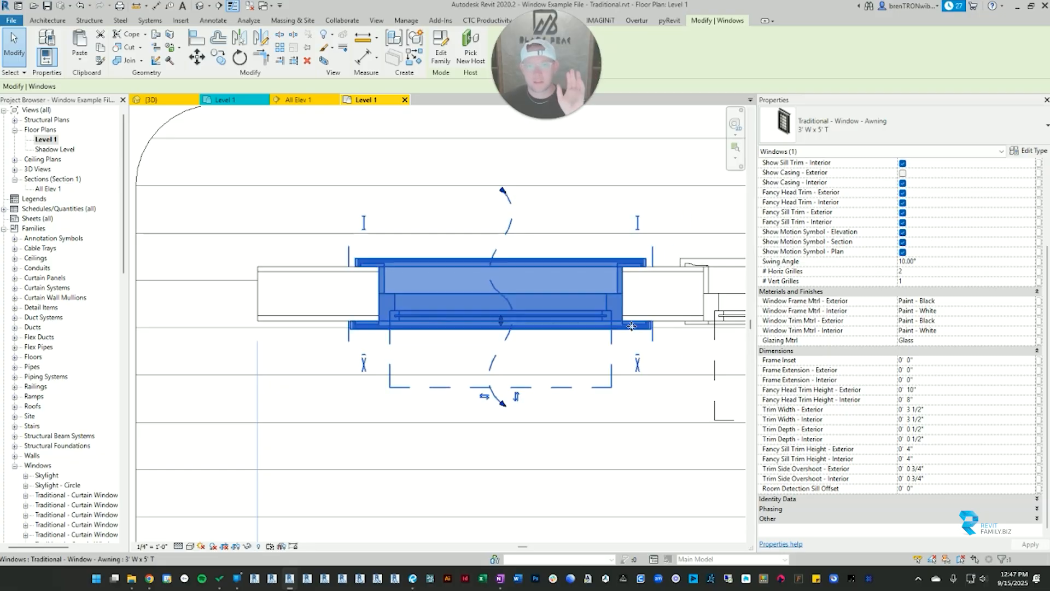
left_click(938, 361)
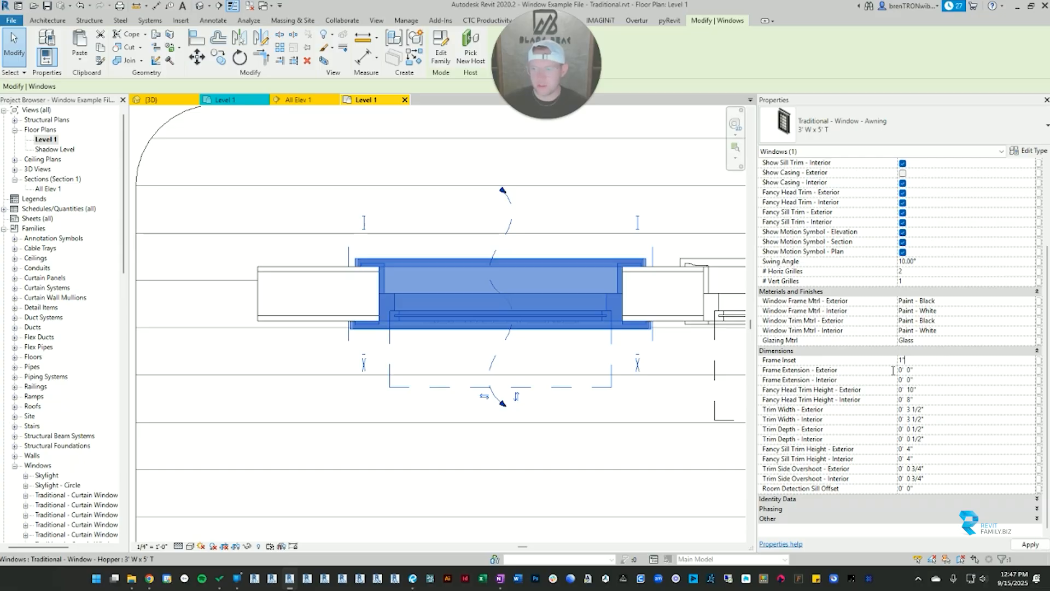
scroll(401, 352, "up", 3)
key("Escape")
scroll(366, 304, "down", 2)
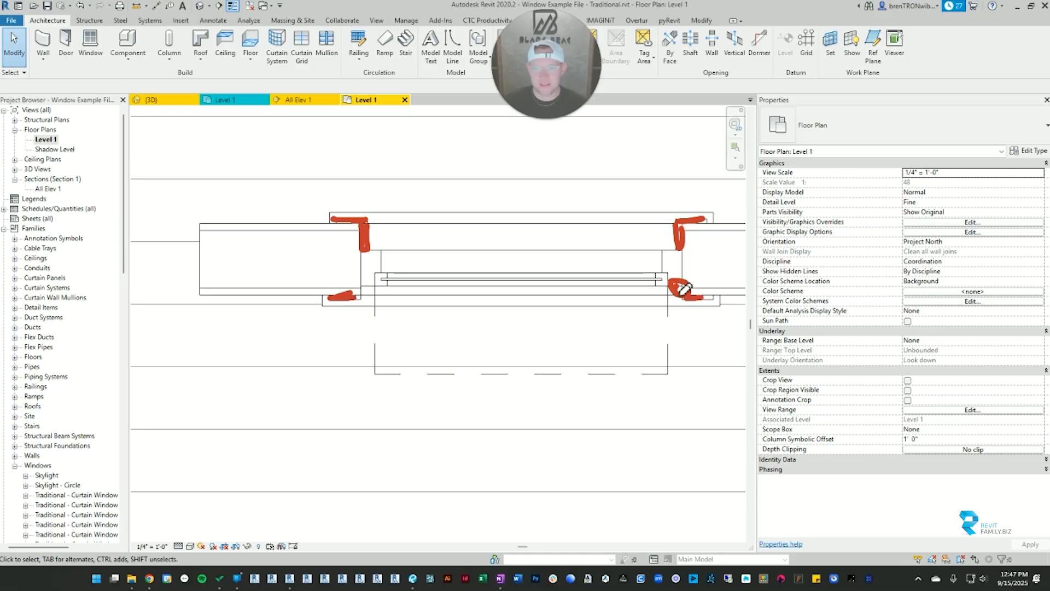
left_click(181, 238)
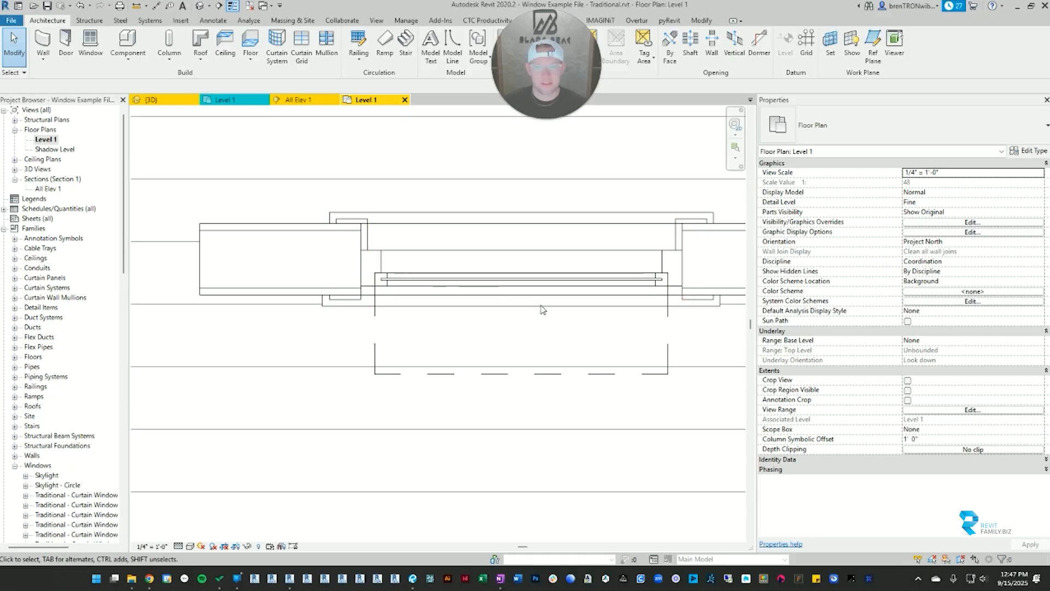
Step: Turn on the awning window's exterior casing, and reselect the window to check its dimension parameters
left_click(582, 279)
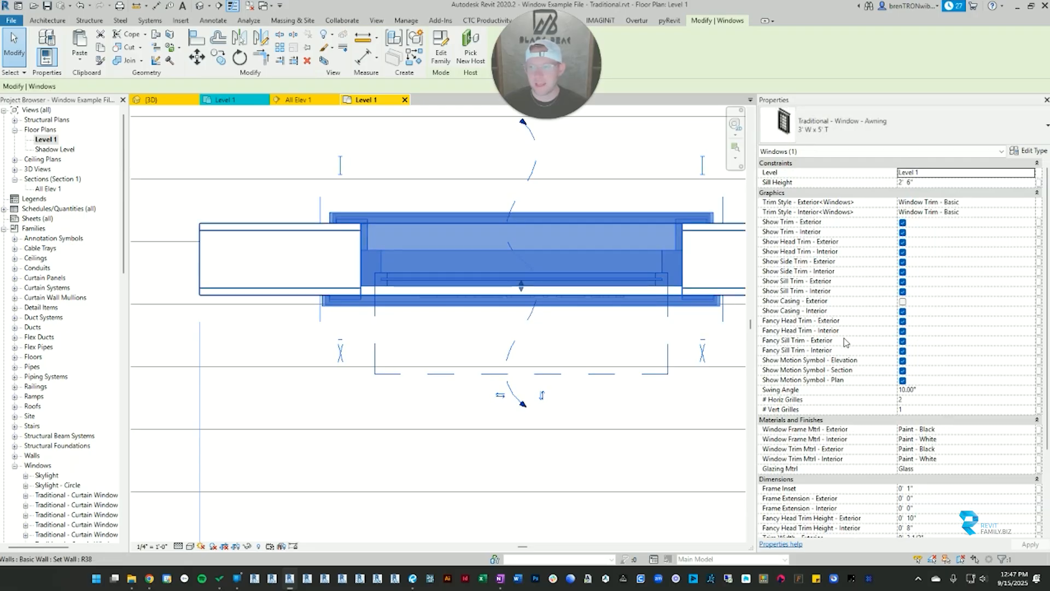
left_click(905, 303)
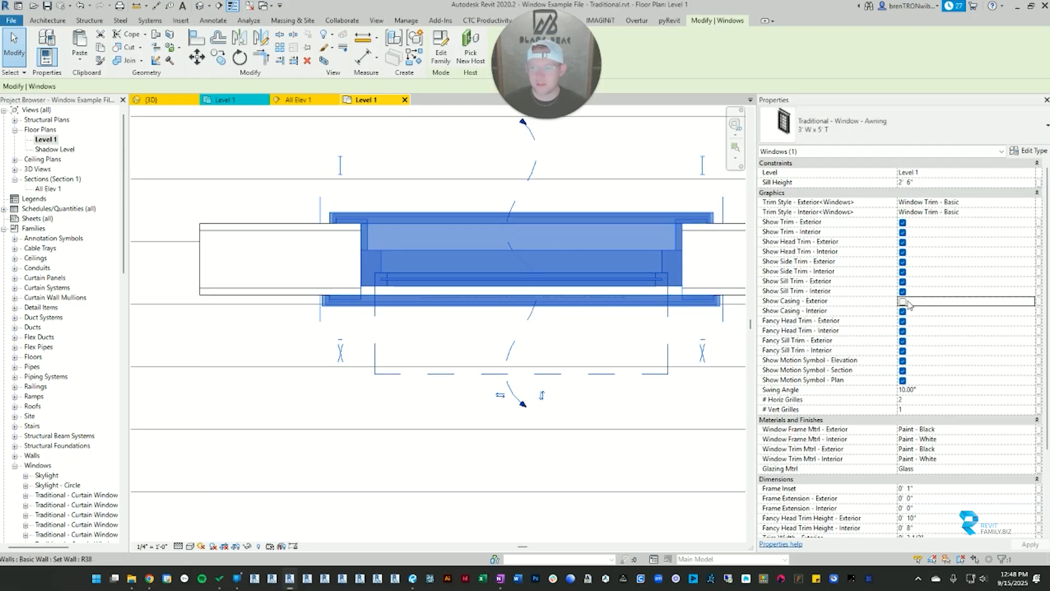
left_click(619, 408)
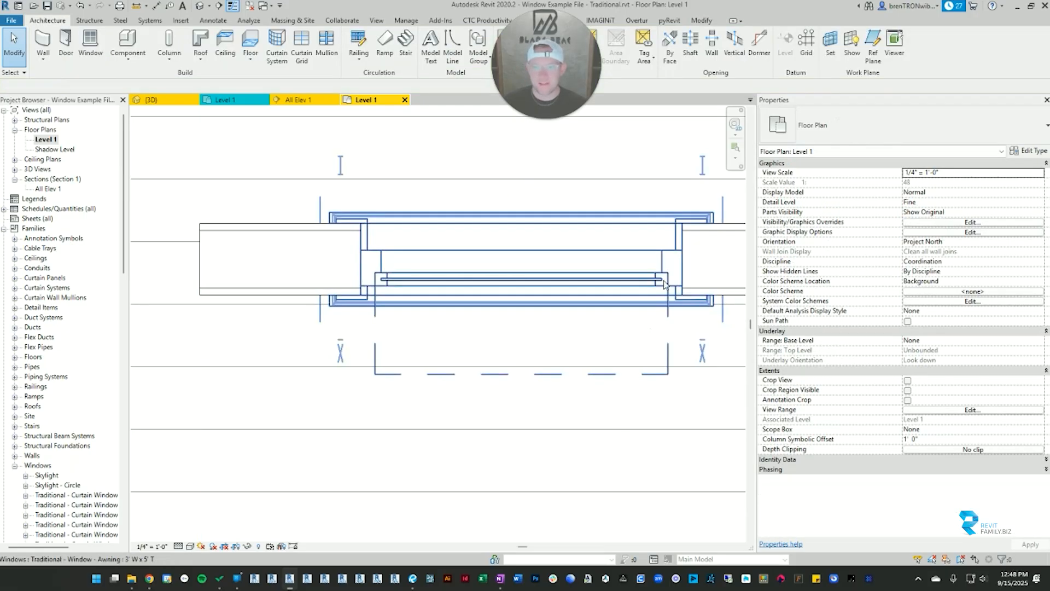
scroll(676, 287, "up", 4)
scroll(635, 341, "down", 3)
scroll(637, 343, "down", 2)
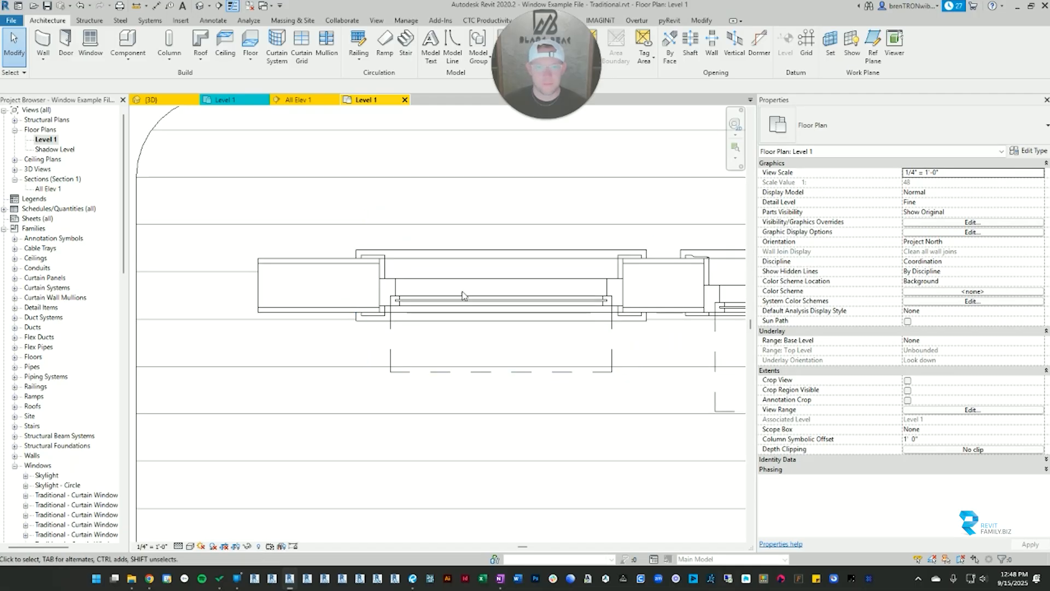
left_click(631, 311)
scroll(828, 417, "down", 5)
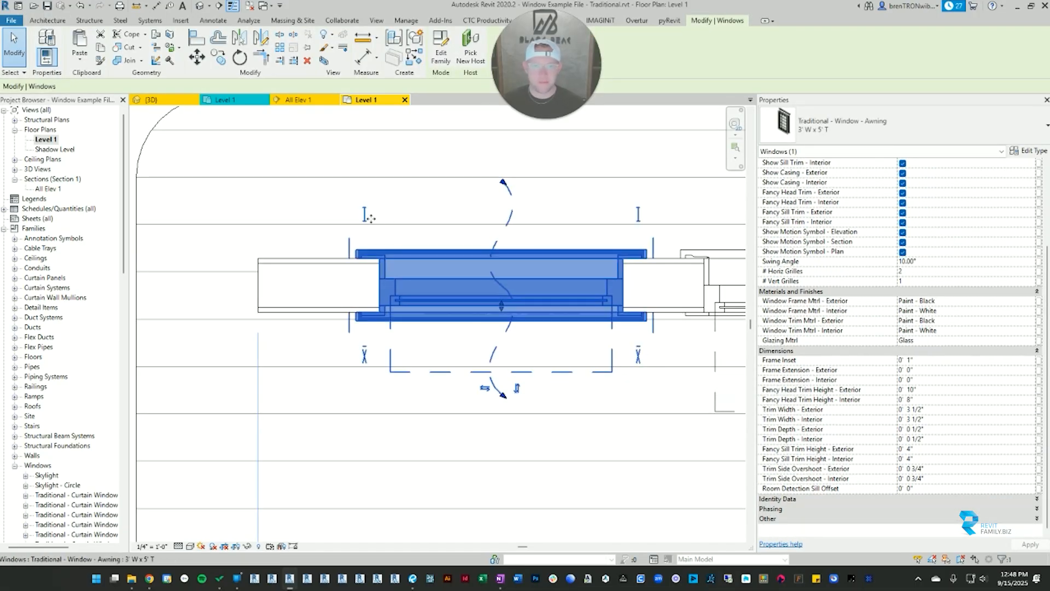
Step: Draw a horizontal wall of type Wall 1, about 9' 3" long, in the open space above the window row
scroll(335, 269, "down", 4)
left_click(352, 227)
middle_click_drag(353, 224, 371, 355)
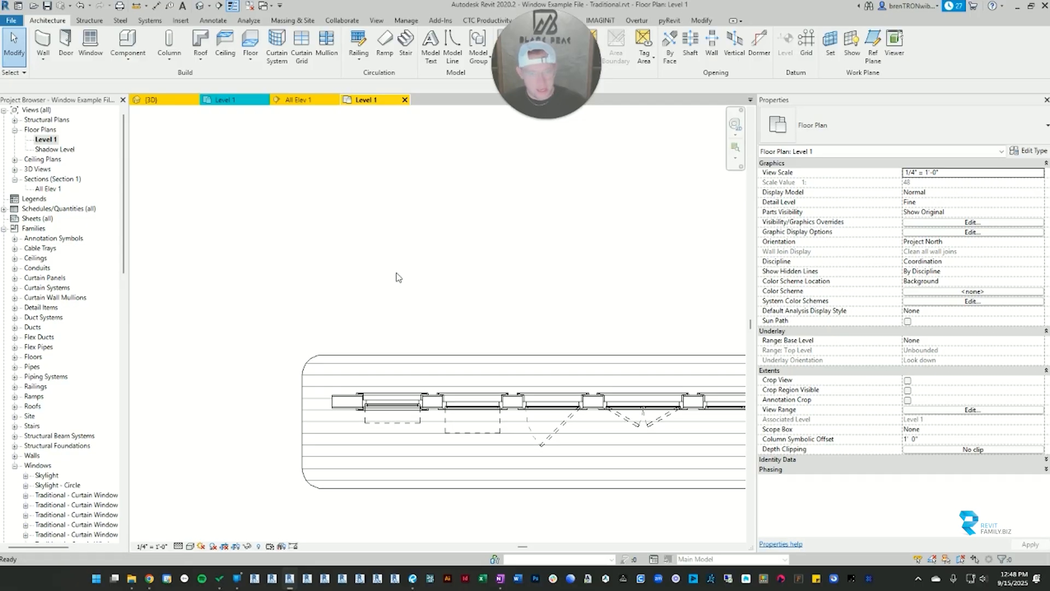
key("w")
key("a")
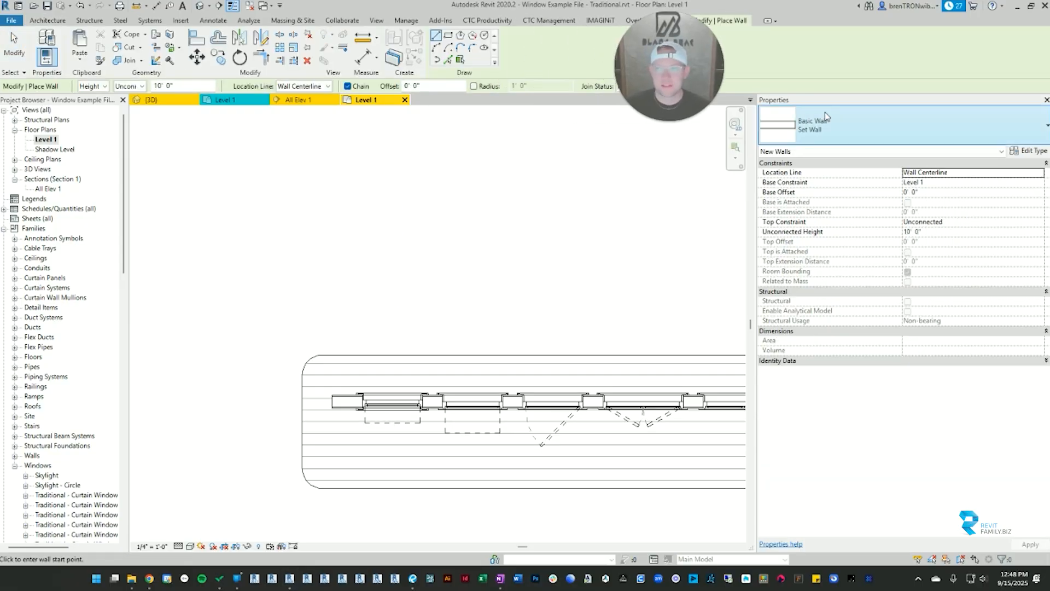
left_click(846, 126)
left_click(332, 265)
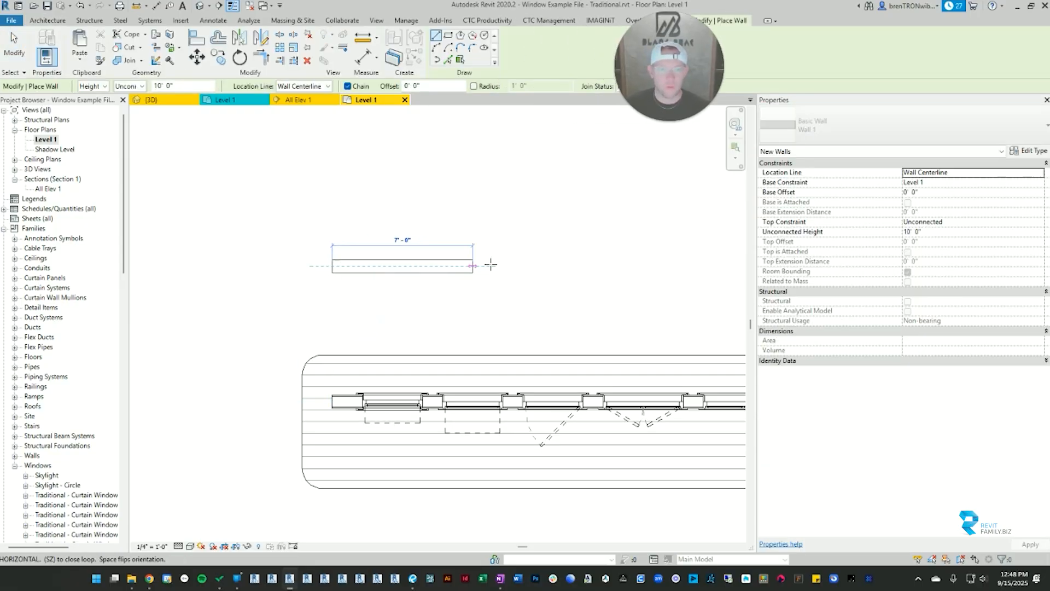
left_click(516, 265)
key("Escape")
scroll(332, 263, "up", 4)
key("Escape")
scroll(355, 264, "down", 1)
scroll(356, 266, "down", 2)
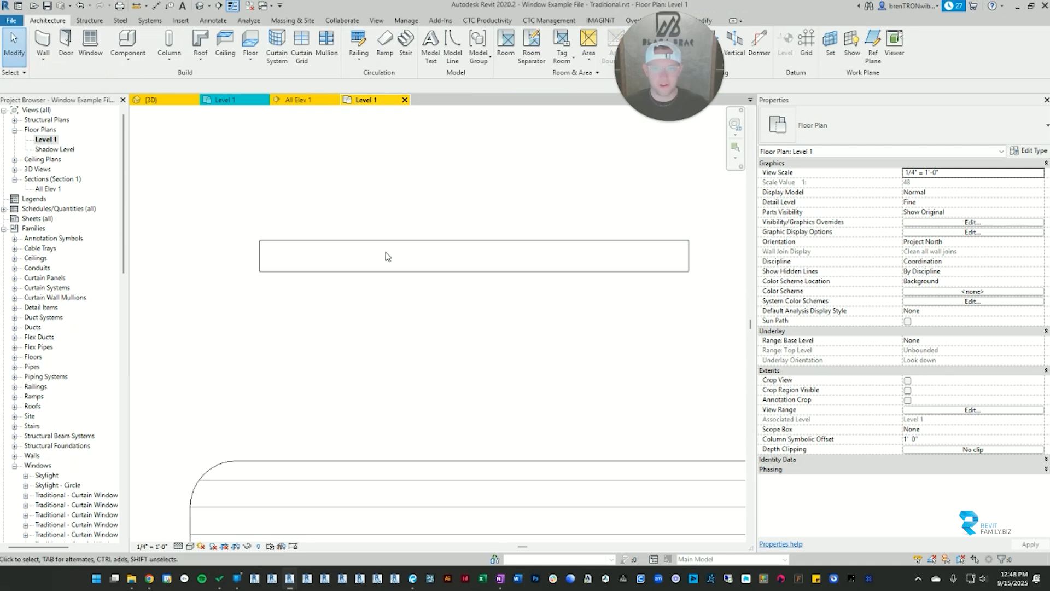
Step: Draw a Set Wall of matching length, parallel to and just below the Wall 1 wall
key("a")
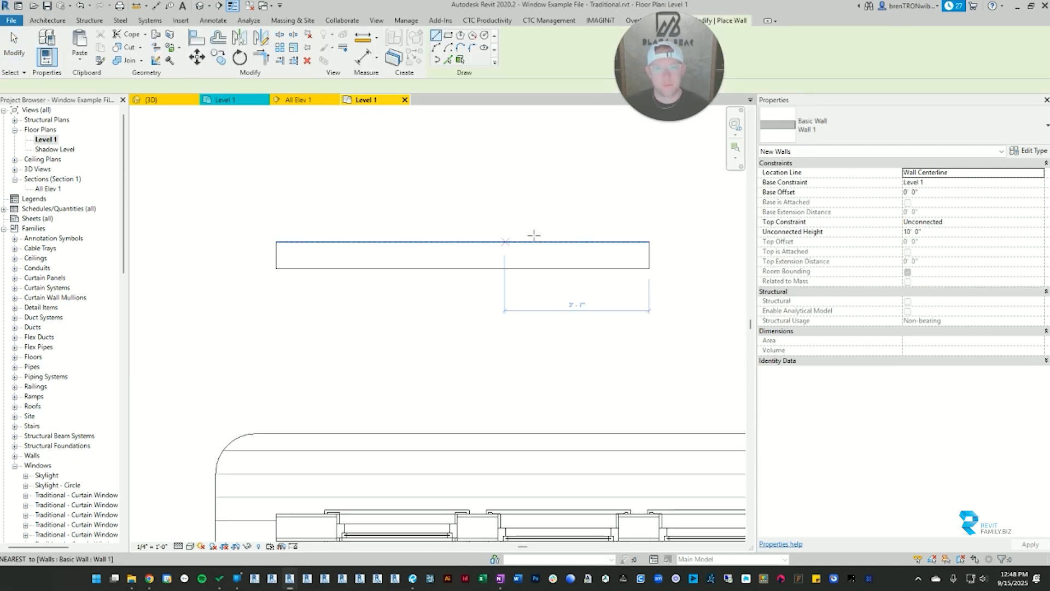
scroll(257, 260, "up", 2)
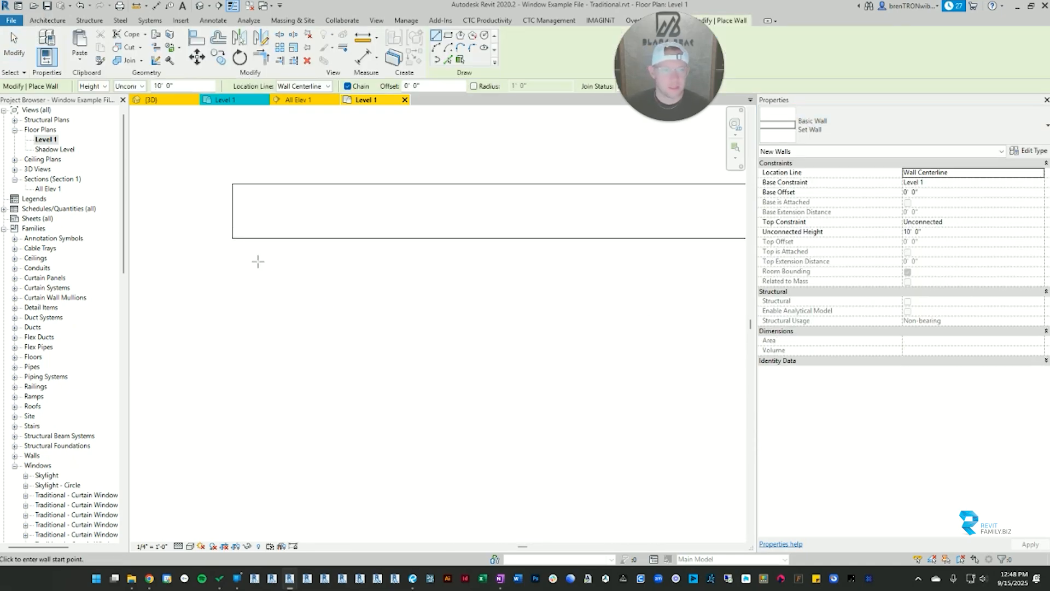
left_click(232, 234)
scroll(235, 241, "down", 2)
key("Escape")
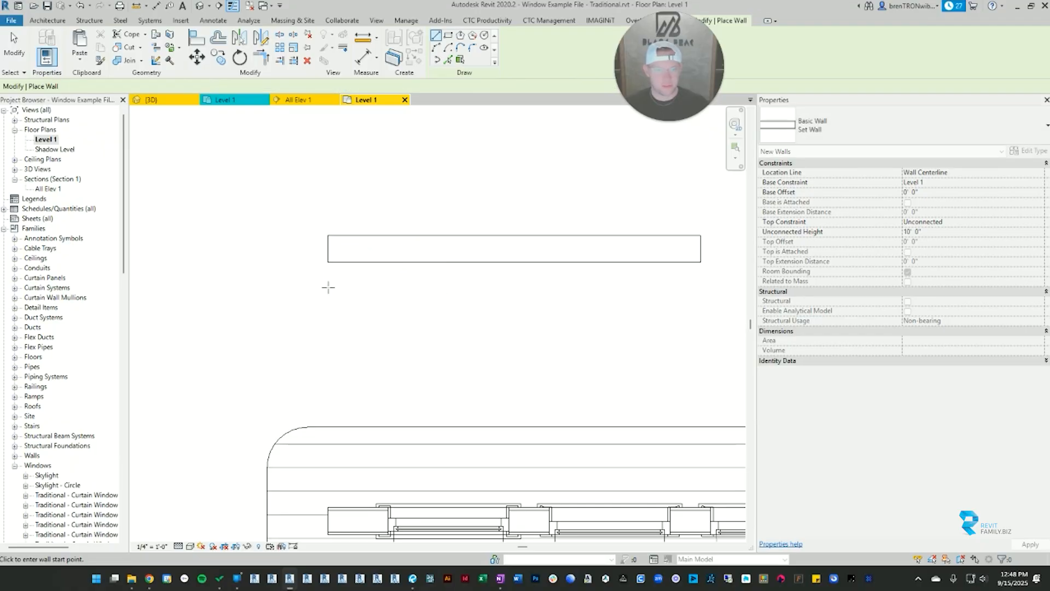
left_click(328, 286)
left_click(700, 286)
key("Escape")
key("Escape")
Step: Align the Set Wall's upper face to the lower face of the Wall 1 wall, and check both walls
scroll(337, 286, "up", 1)
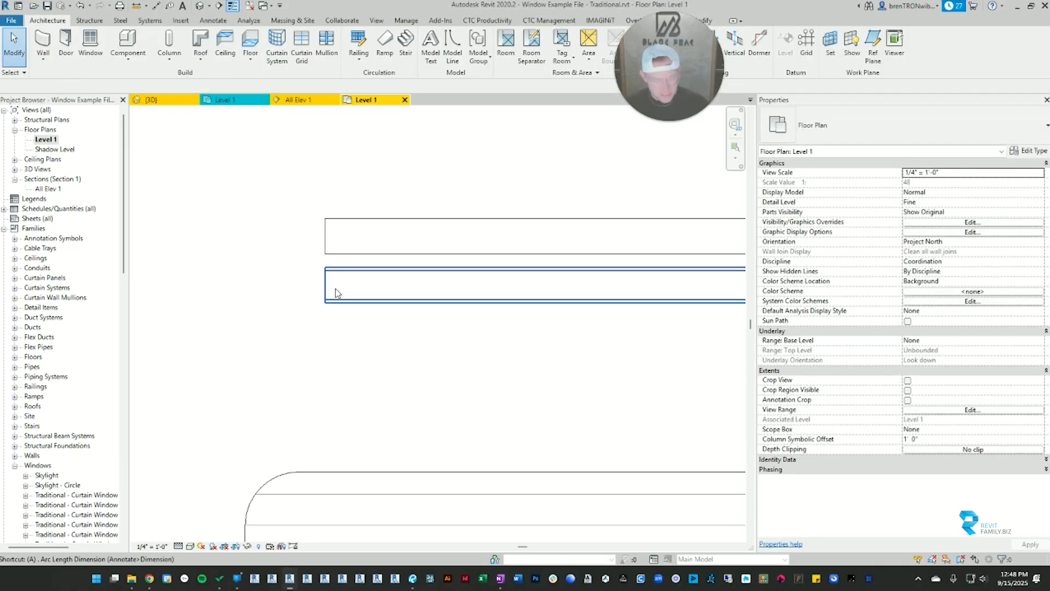
key("a")
key("l")
left_click(351, 255)
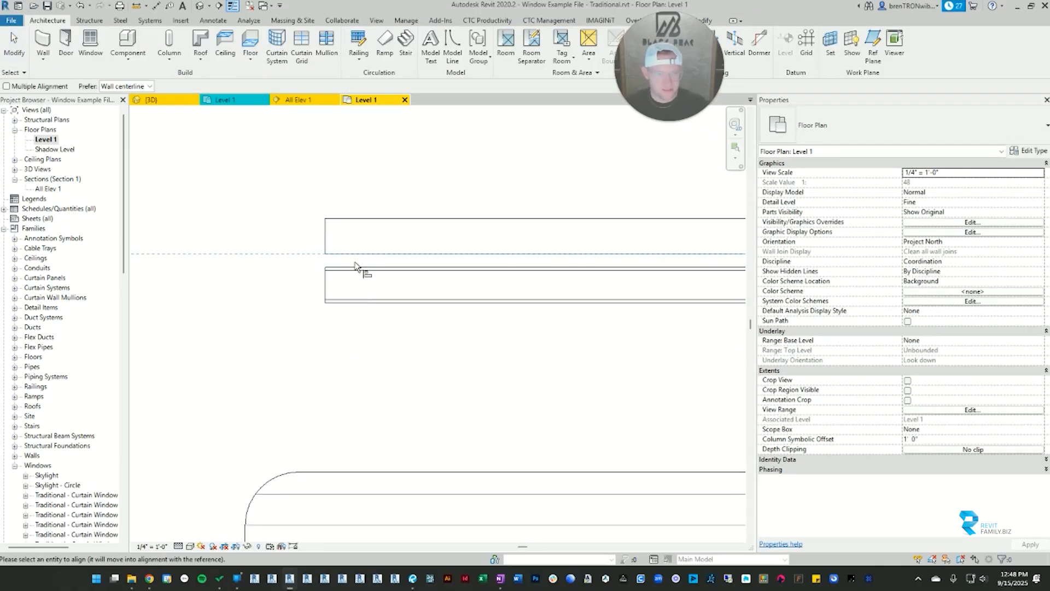
left_click(361, 268)
key("Escape")
mouse_move(624, 281)
middle_mouse_down()
mouse_move(432, 295)
mouse_move(622, 285)
middle_mouse_up()
left_click(559, 226)
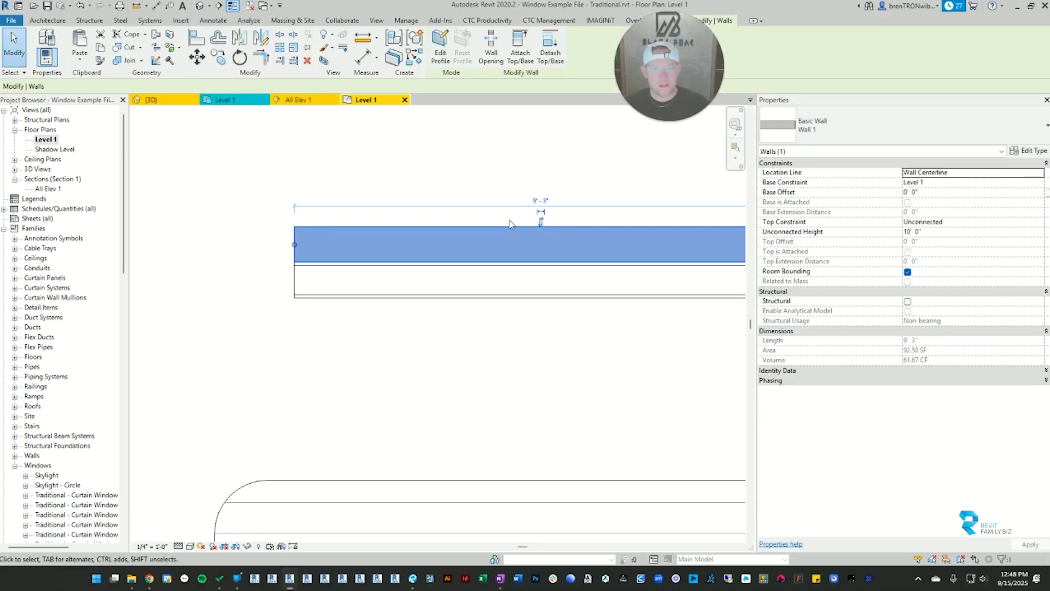
left_click(481, 290)
key("Escape")
scroll(520, 300, "down", 2)
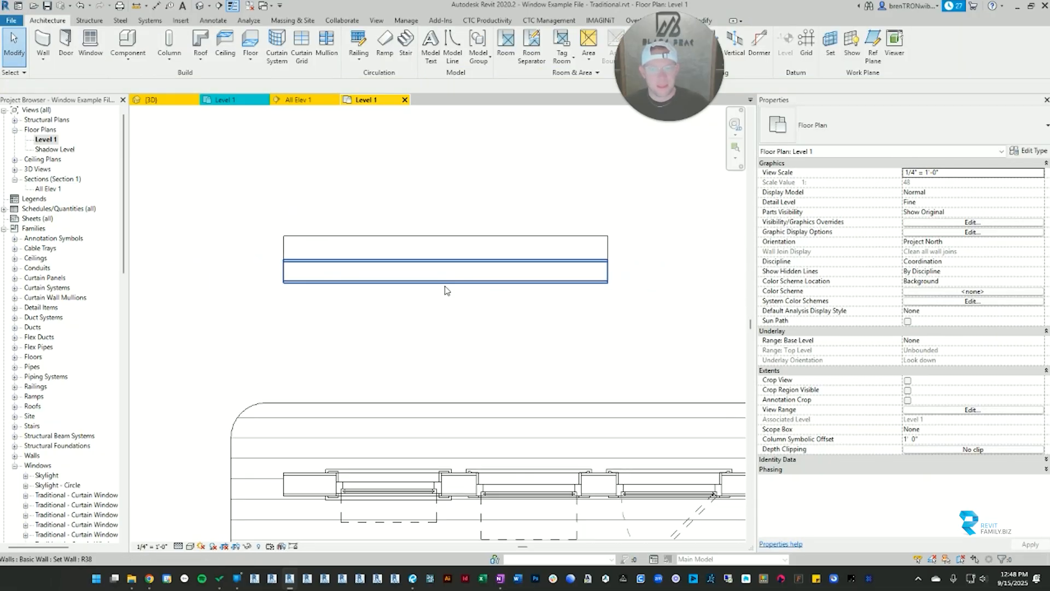
Step: Place a similar Traditional awning window, 3' W x 5' T, near the middle of the Wall 1 wall and inspect it
left_click(367, 474)
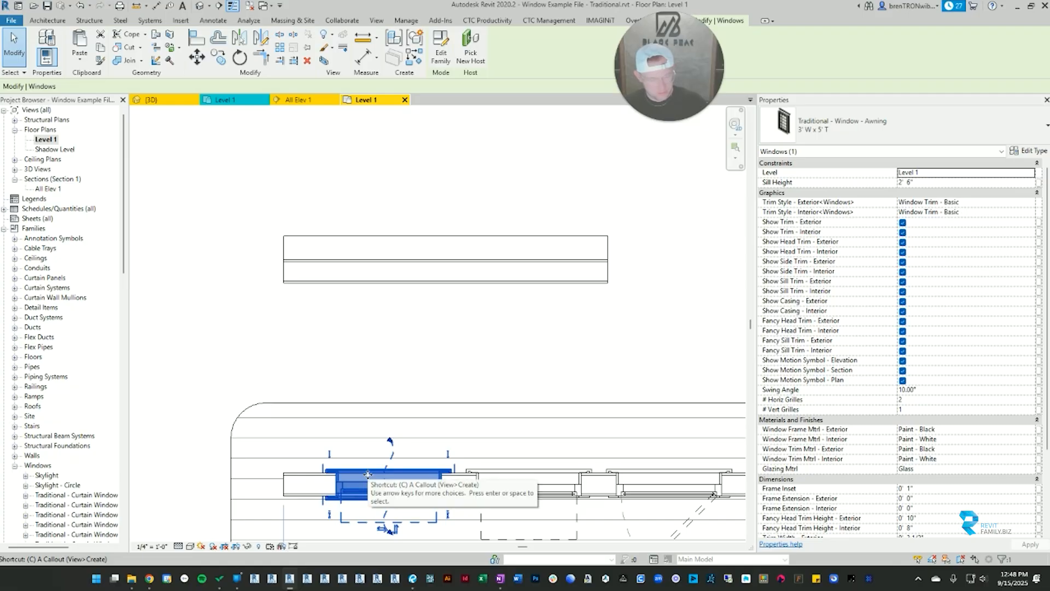
key("s")
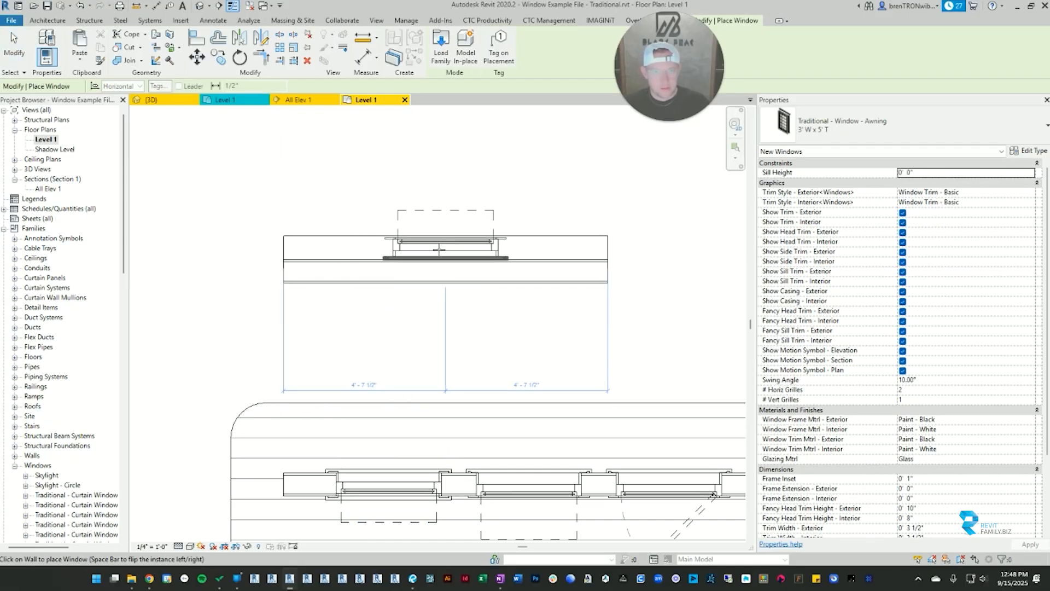
scroll(429, 252, "up", 5)
scroll(447, 224, "down", 3)
middle_click_drag(449, 226, 518, 235)
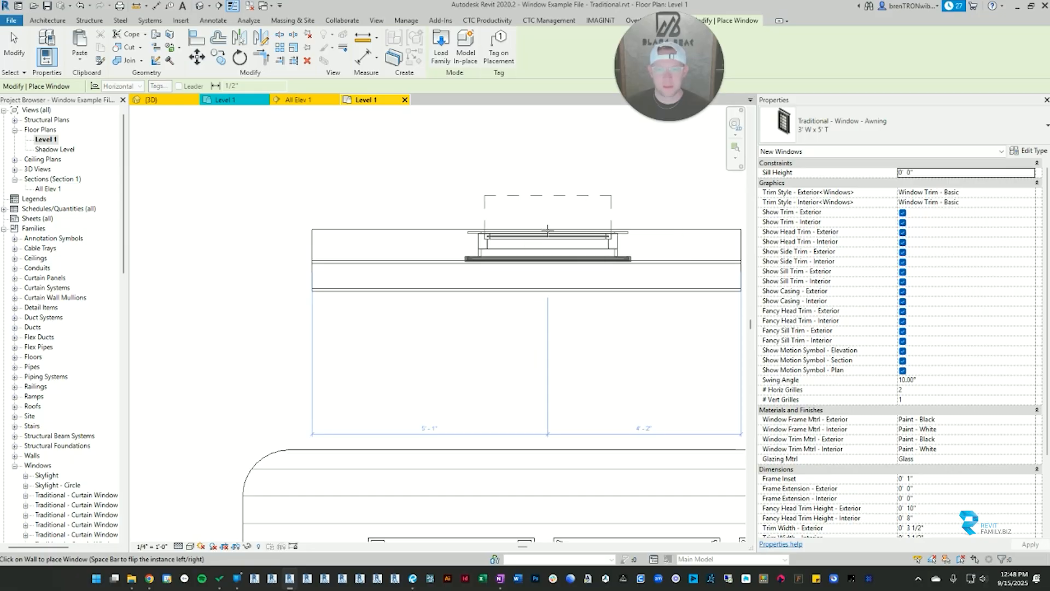
left_click(540, 228)
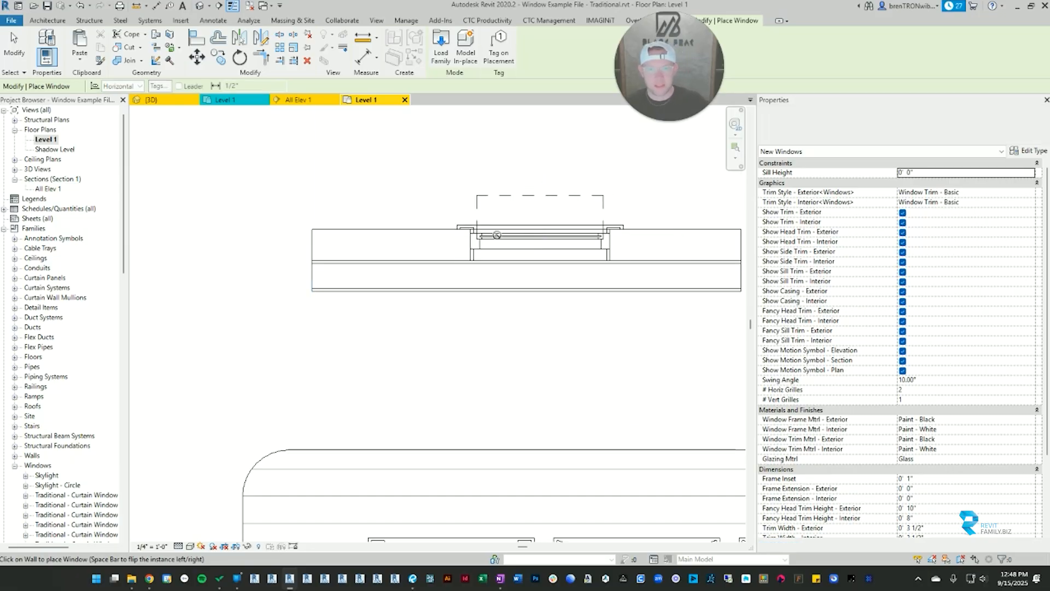
key("Escape")
left_click(588, 244)
scroll(589, 246, "up", 1)
scroll(588, 246, "up", 3)
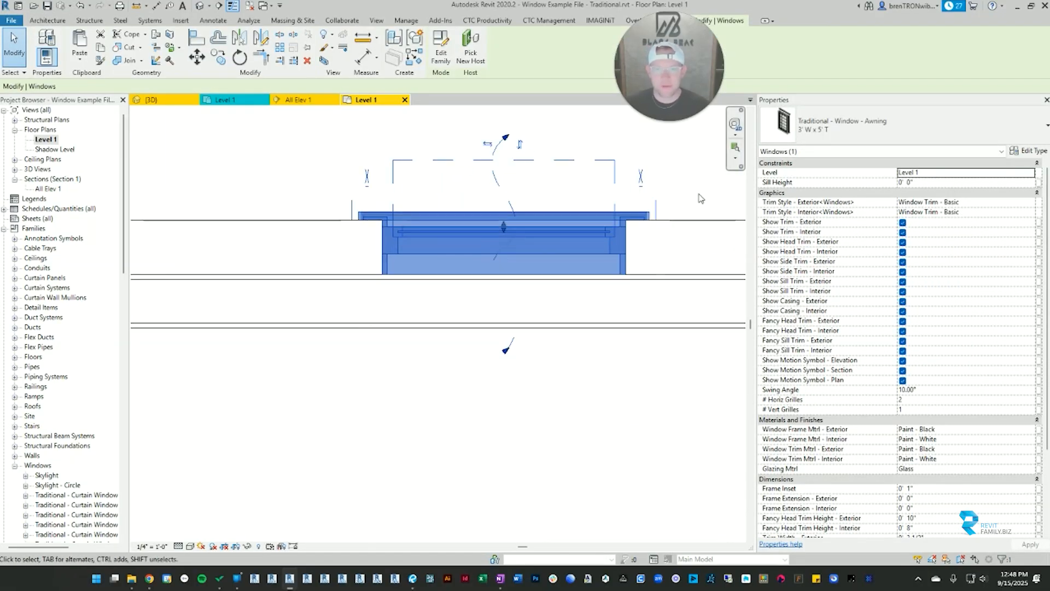
left_click(699, 197)
scroll(499, 260, "down", 3)
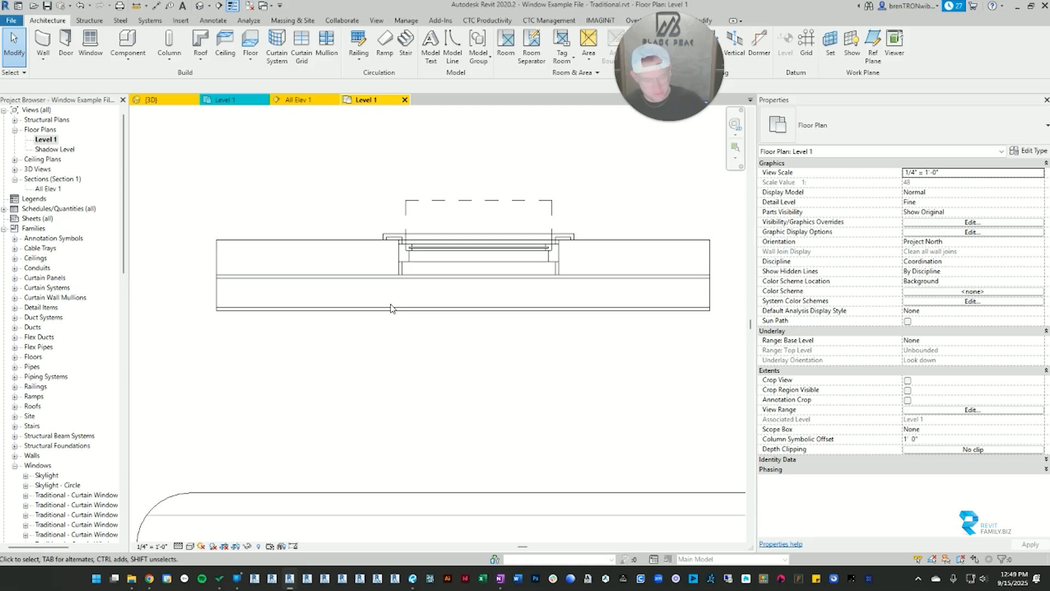
Step: Join the Wall 1 wall with the adjacent Set Wall so the window opening cuts through both
key("j")
key("g")
left_click(345, 240)
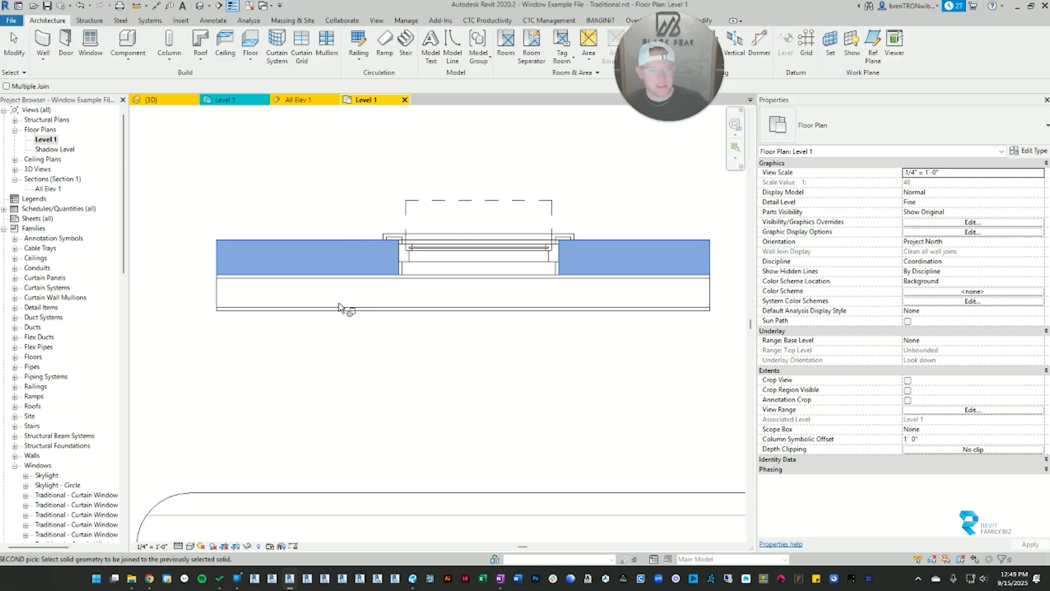
left_click(337, 308)
key("Escape")
scroll(649, 290, "up", 3)
scroll(421, 308, "down", 2)
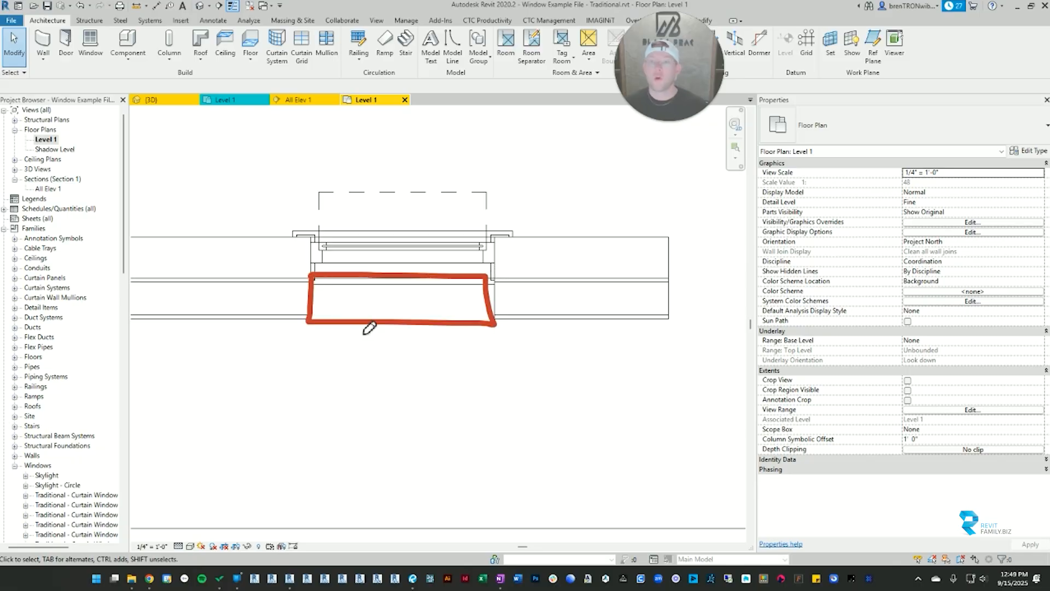
key("Escape")
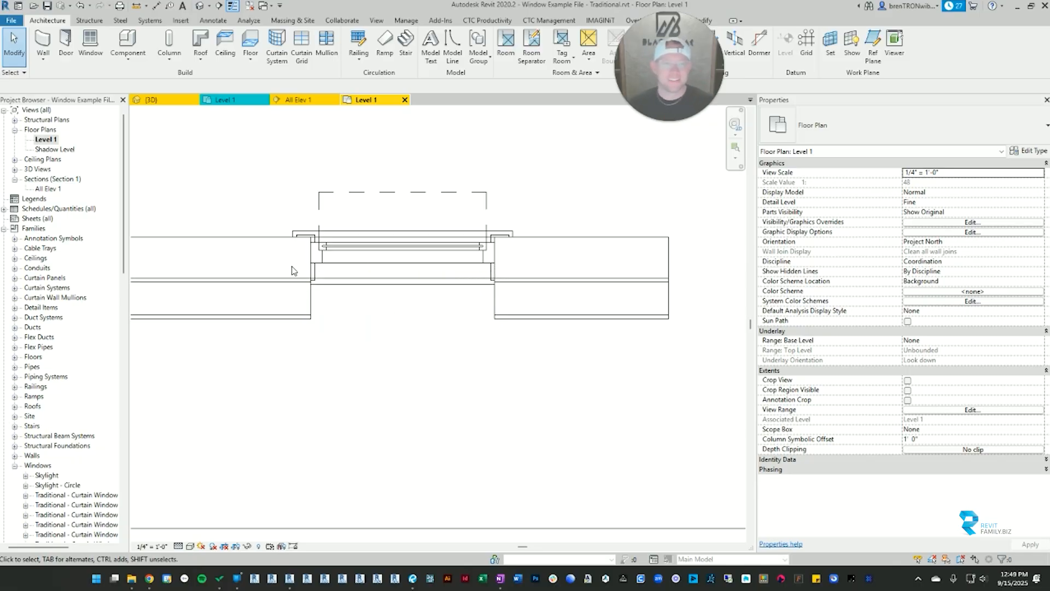
Step: Move the joined Set Wall about 2" down from the window's host wall, and inspect the gap at the window
left_click(360, 290)
left_click(577, 314)
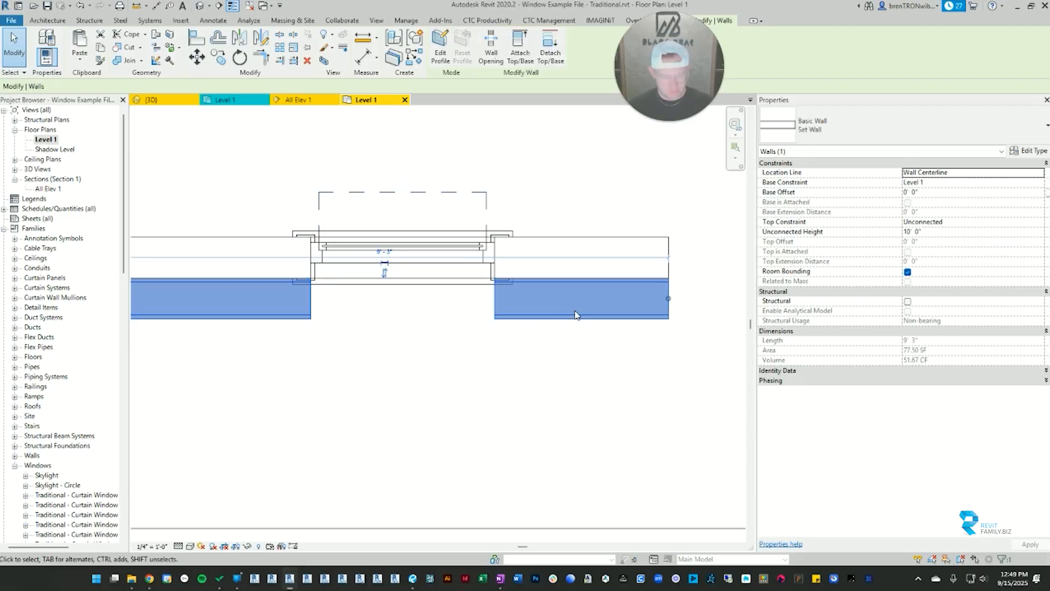
key("v")
scroll(572, 295, "up", 2)
left_click(579, 267)
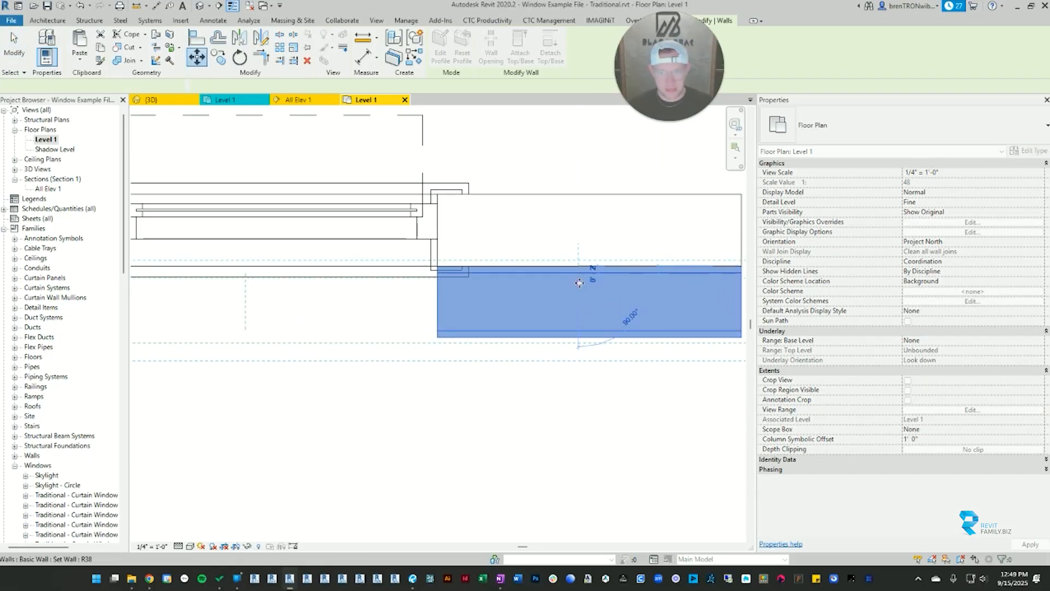
left_click(579, 284)
scroll(547, 341, "down", 4)
key("Escape")
middle_click_drag(352, 336, 450, 316)
scroll(404, 287, "up", 3)
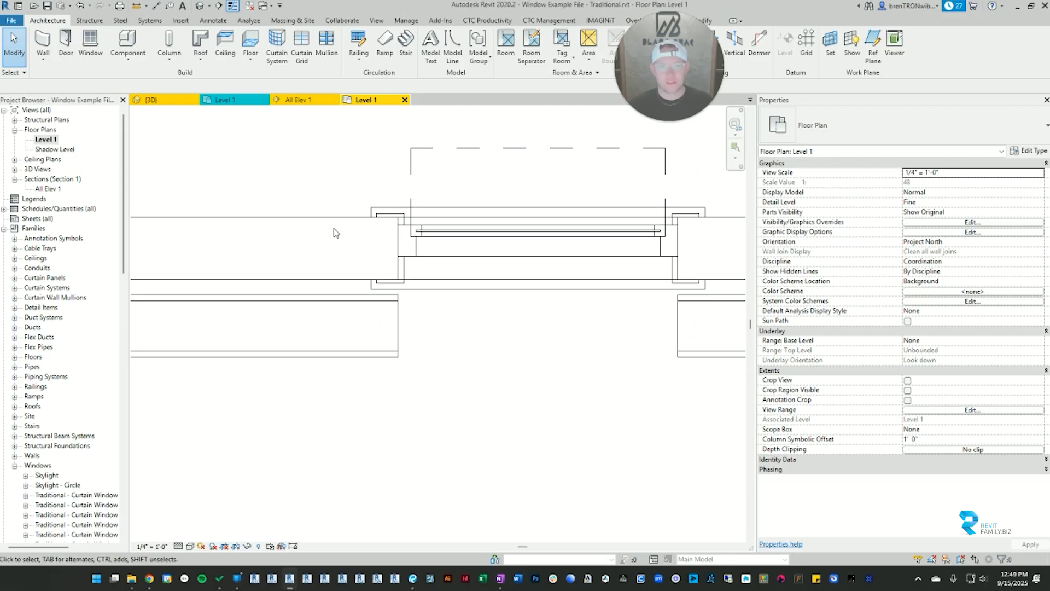
left_click(354, 239)
scroll(353, 238, "down", 2)
key("Escape")
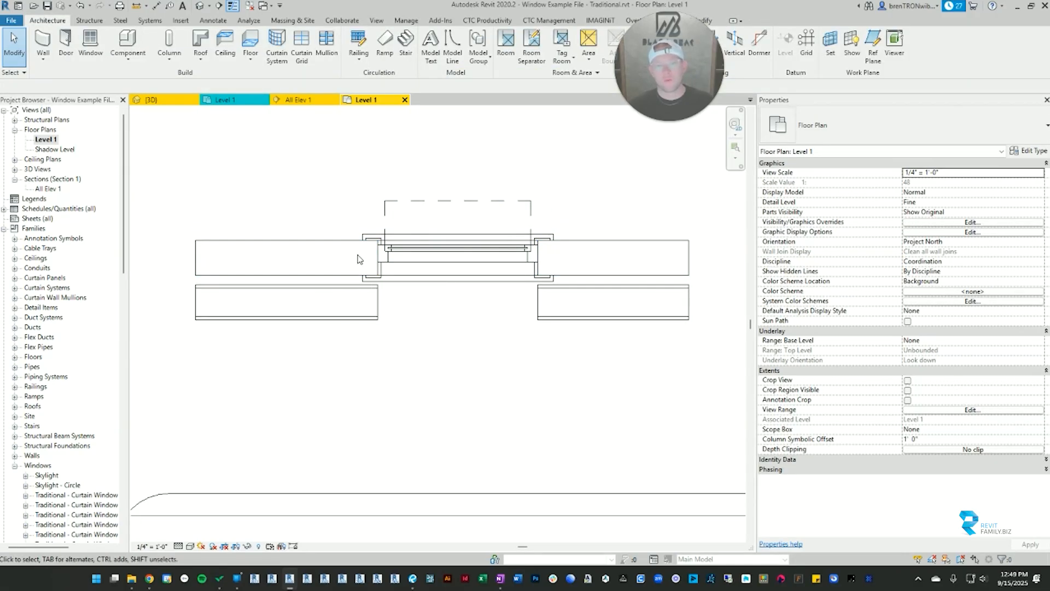
scroll(380, 281, "up", 2)
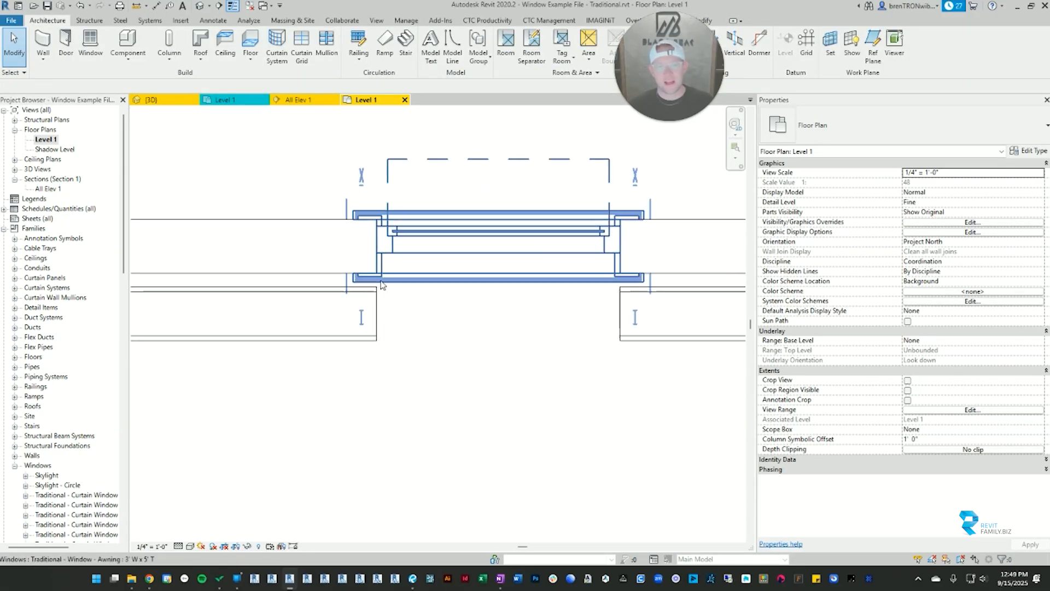
Step: Examine in plan how the awning window sits in its host wall and how the offset Set Wall is cut
left_click(314, 234)
left_click(316, 295)
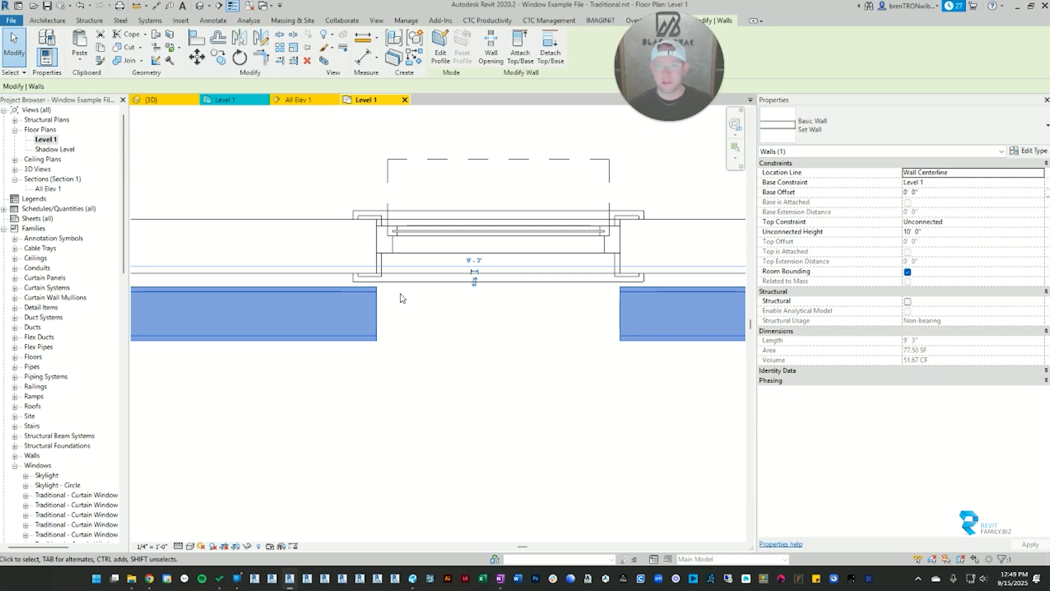
key("Escape")
scroll(400, 298, "down", 2)
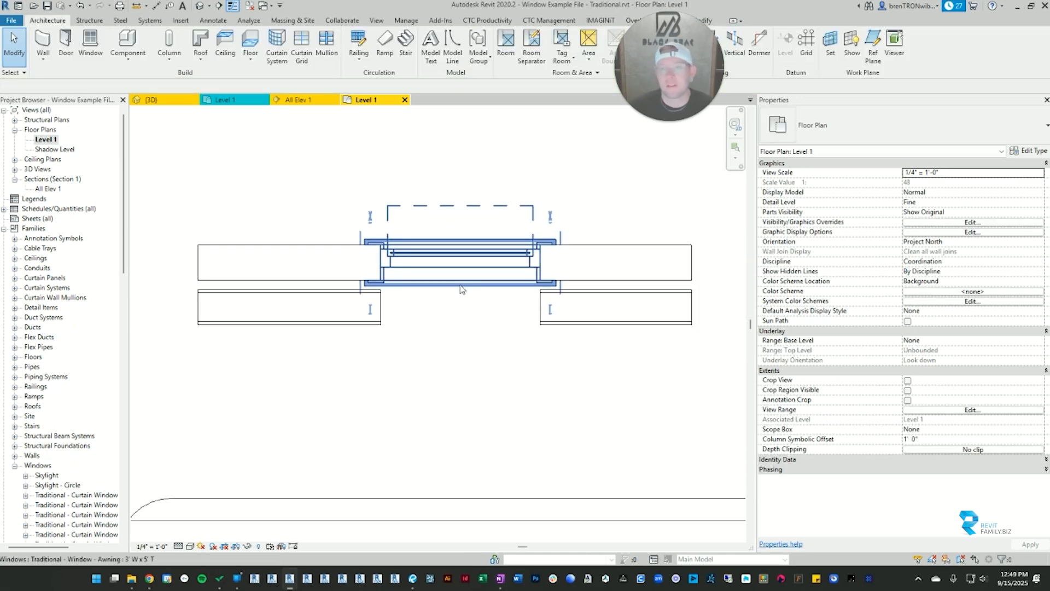
scroll(545, 284, "up", 2)
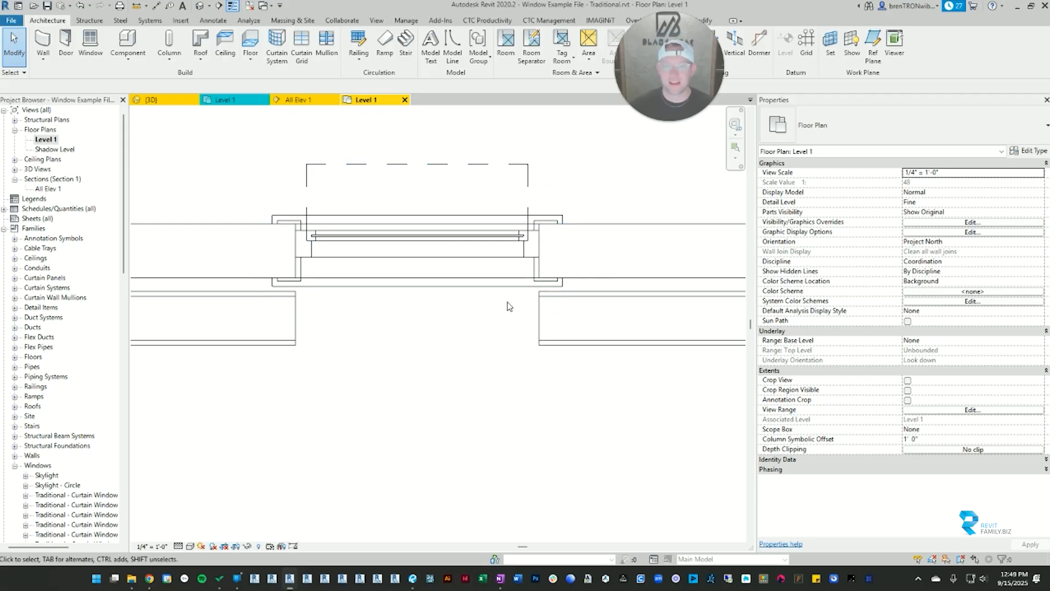
scroll(492, 311, "down", 2)
Step: In the 3D view, temporarily hide the front Set Wall and its awning and hopper windows to expose the stacked walls behind
key("ctrl+Tab")
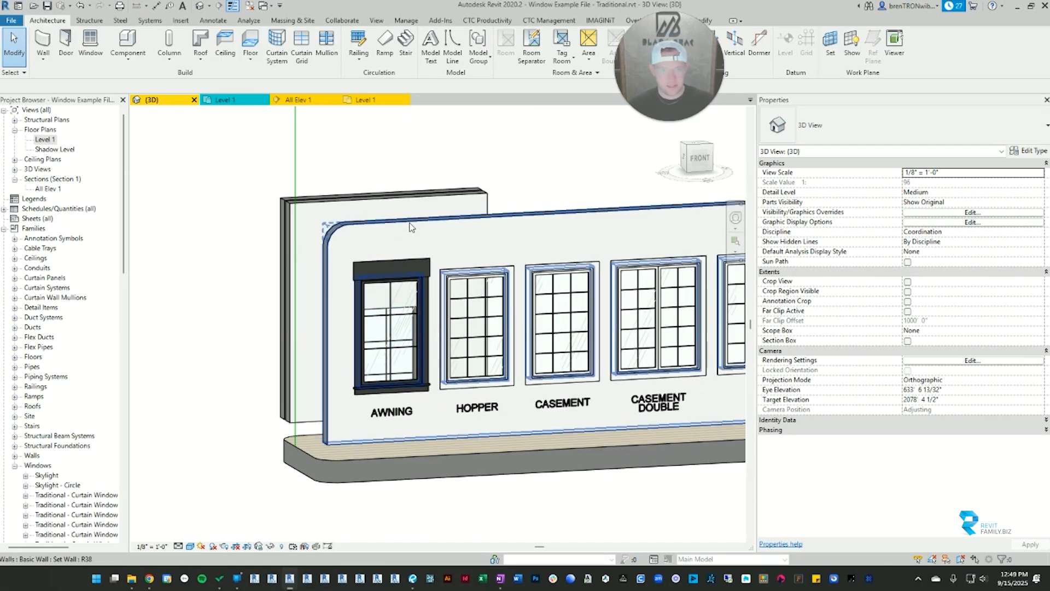
left_click(432, 224)
key("h")
key("h")
left_click(389, 260)
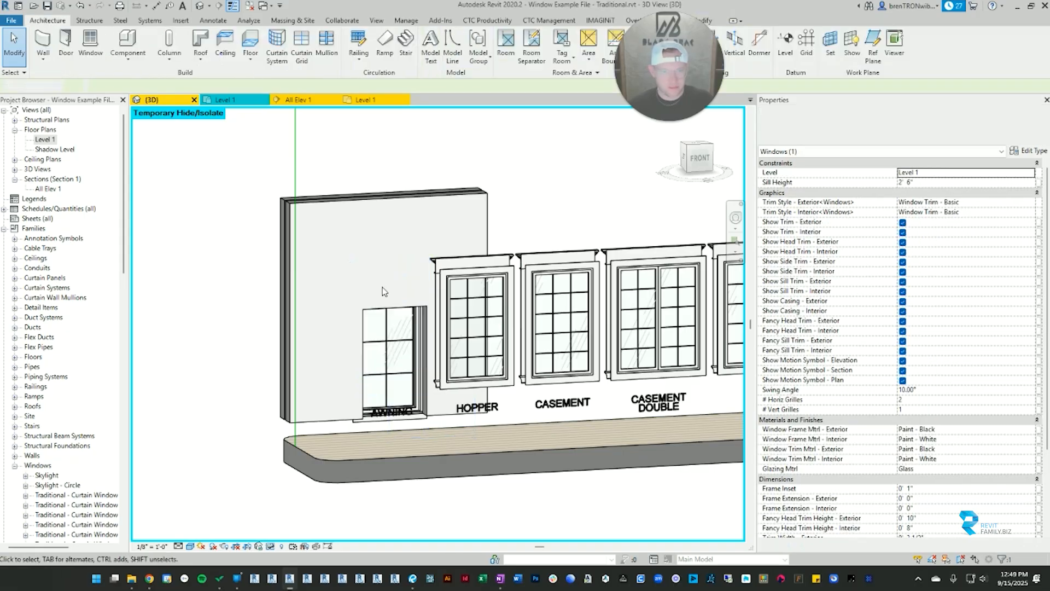
key("h")
key("h")
left_click(471, 284)
key("h")
key("h")
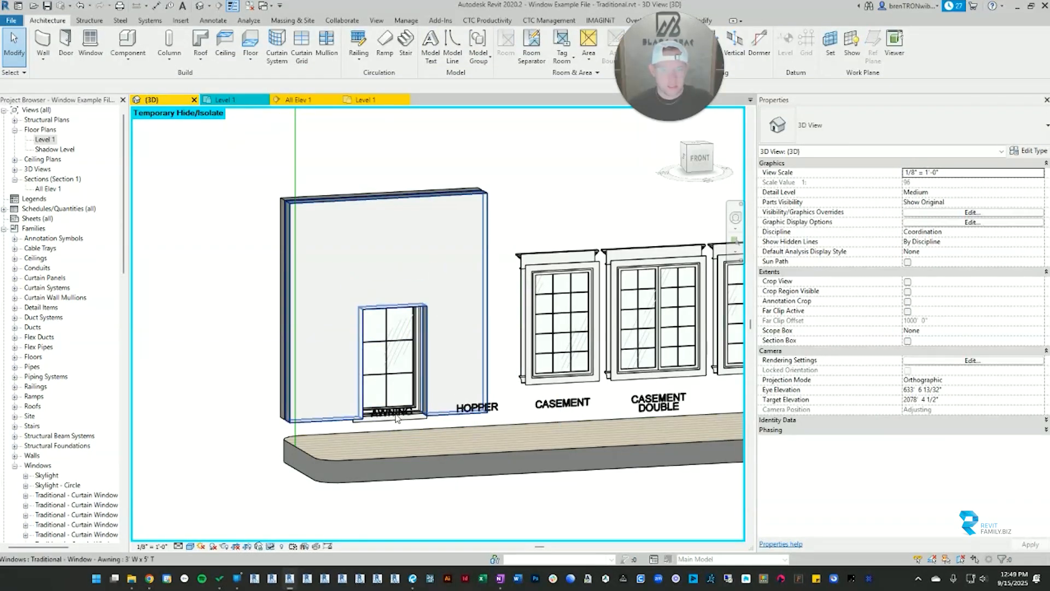
Step: Set the sill height of the awning window in the stacked walls to 3' 0" and inspect the opening
middle_click_drag(438, 344, 438, 417, "shift")
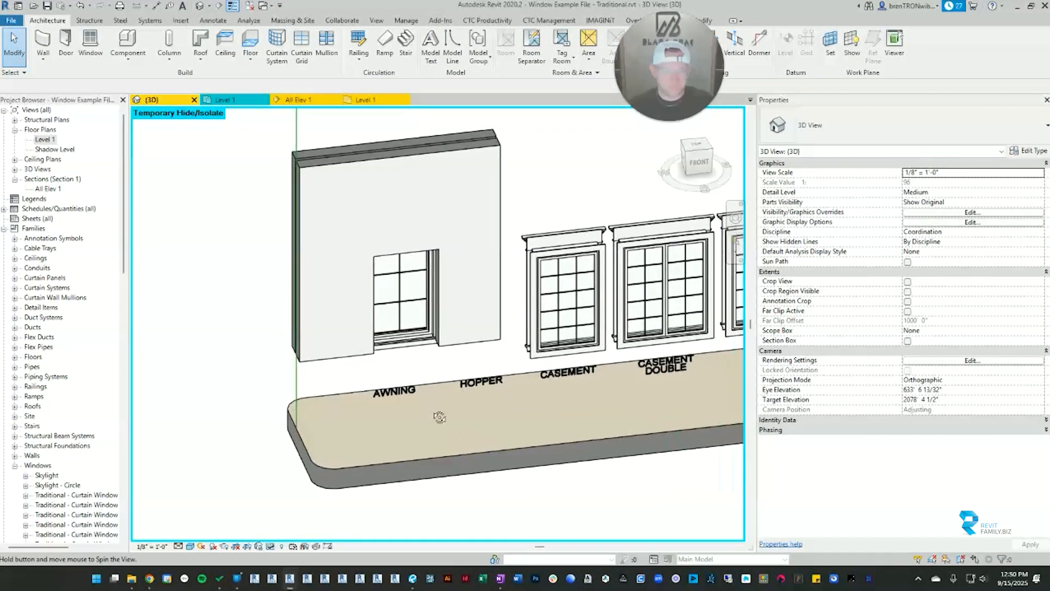
scroll(410, 334, "up", 6)
scroll(538, 316, "down", 3)
middle_click_drag(539, 340, 427, 327, "shift")
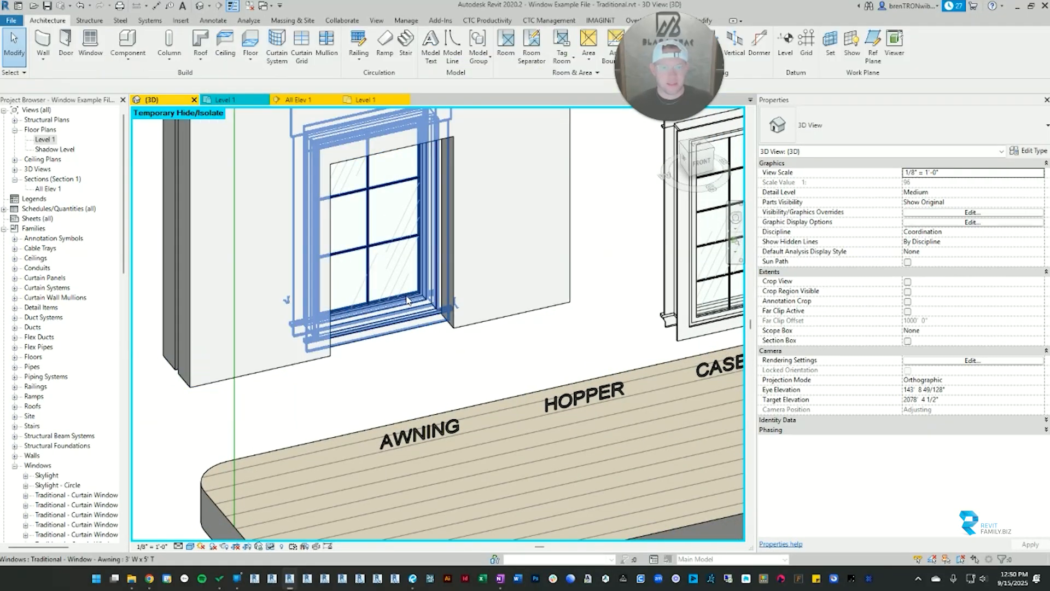
left_click(428, 326)
left_click(927, 183)
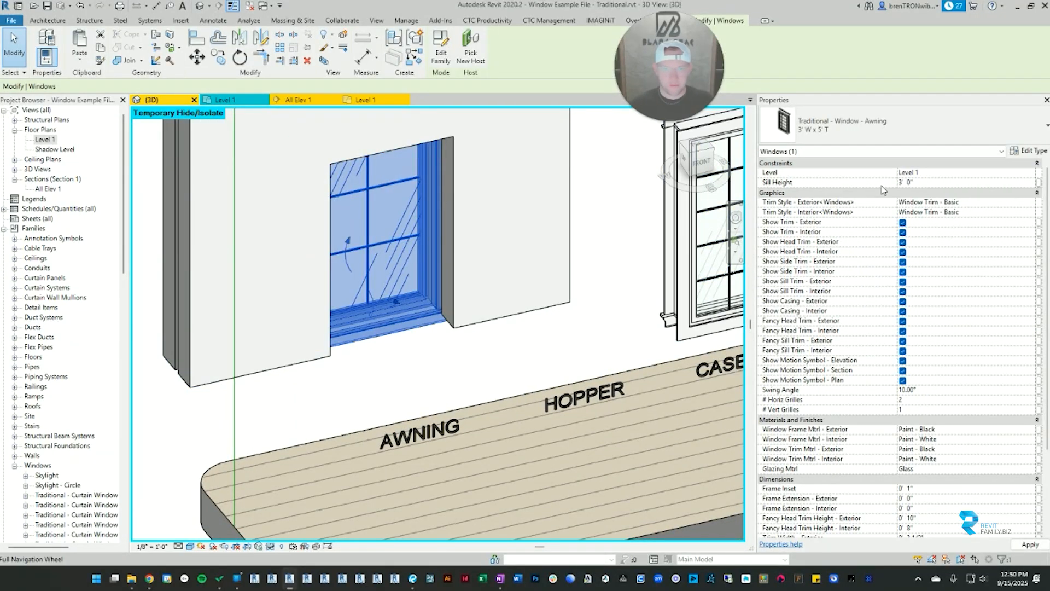
scroll(356, 332, "down", 3)
middle_click_drag(418, 383, 396, 363, "shift")
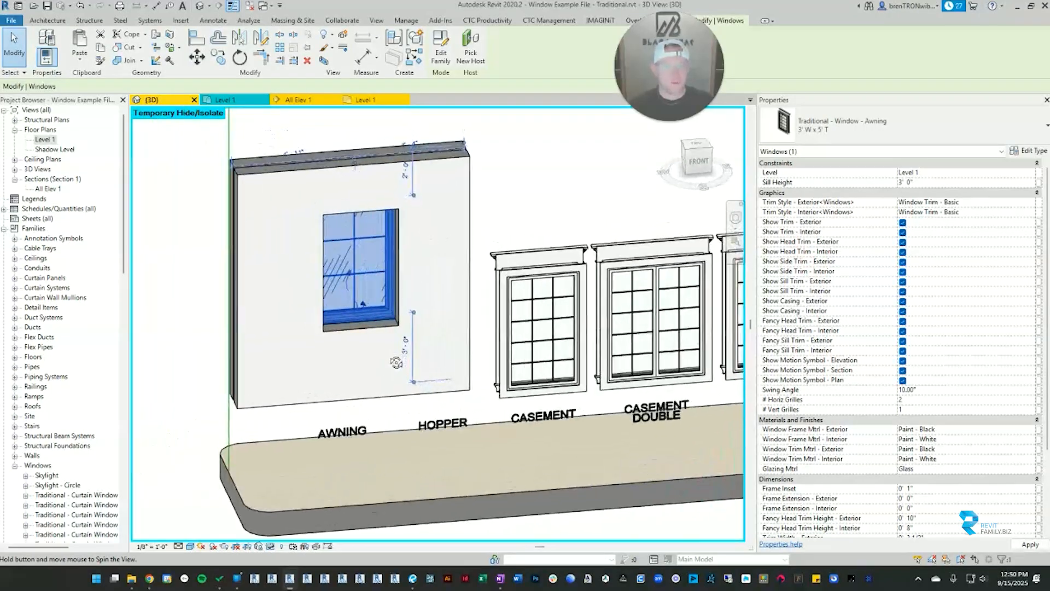
key("Escape")
Step: Return to the Level 1 floor plan and inspect the awning window within the stacked walls
left_click(298, 99)
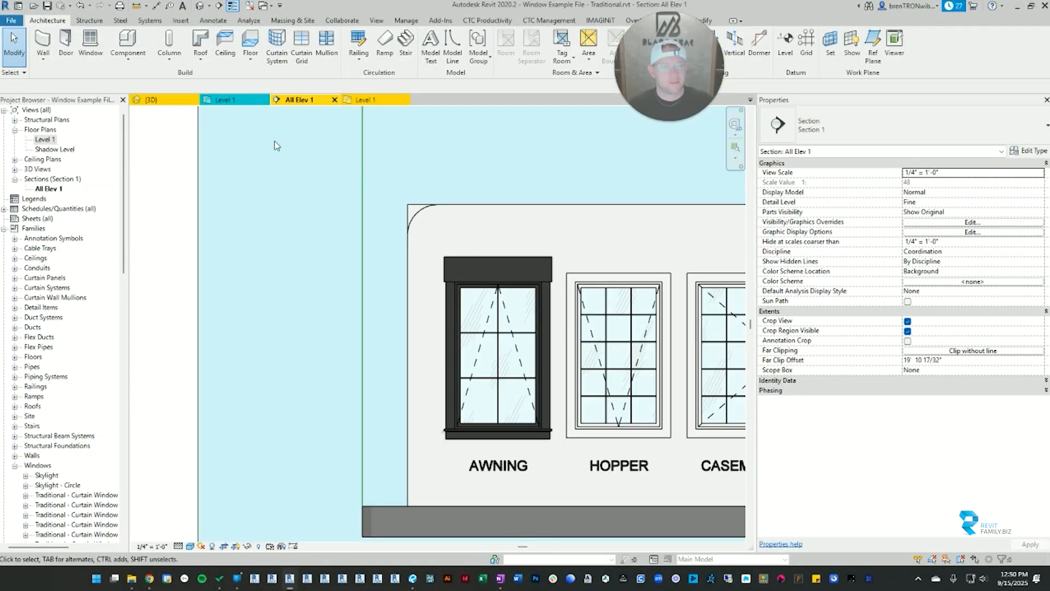
left_click(365, 99)
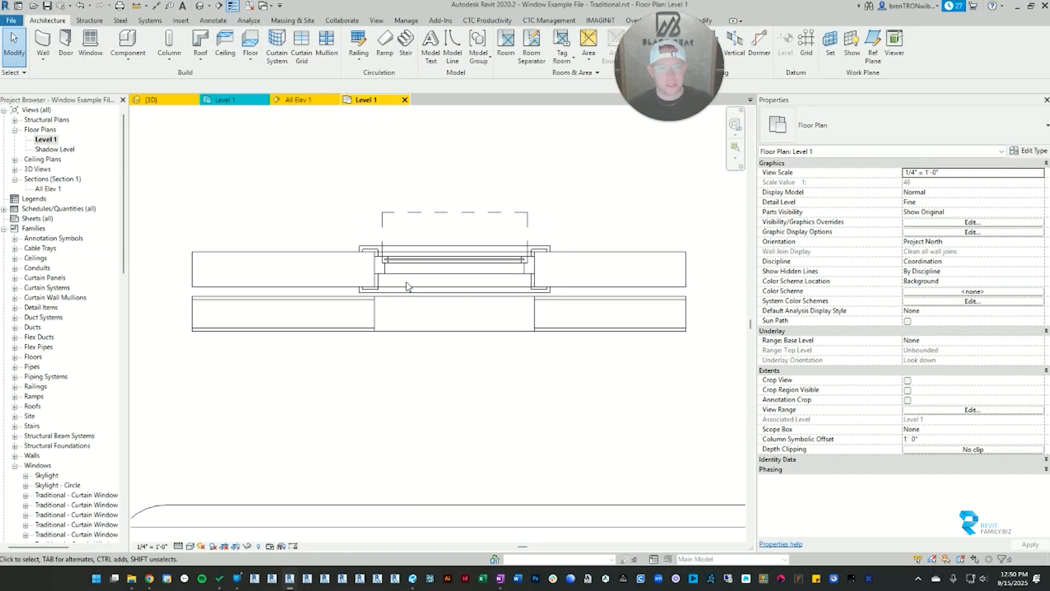
scroll(407, 284, "up", 4)
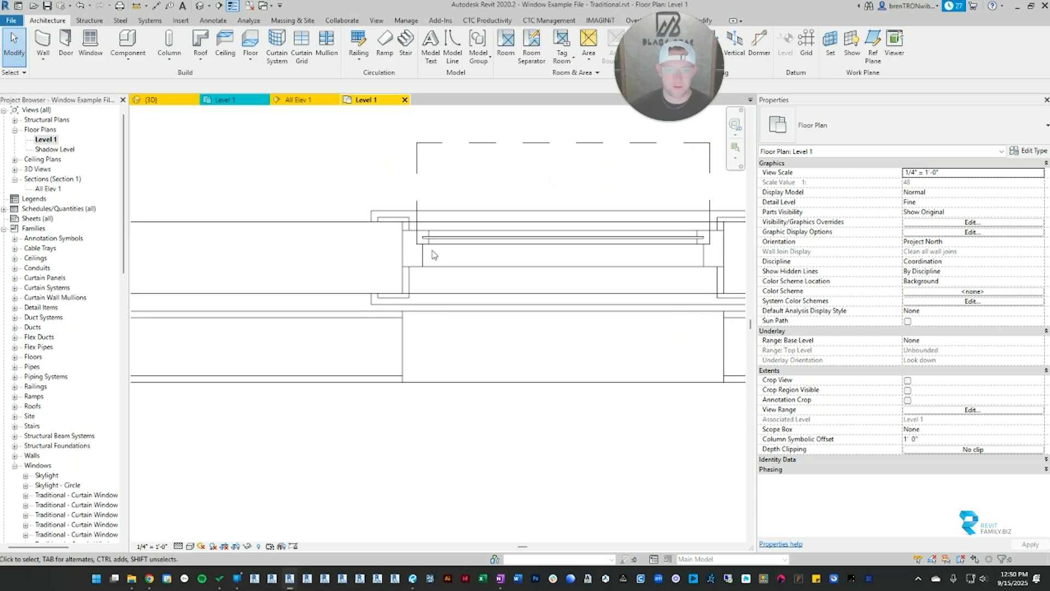
left_click(432, 240)
scroll(443, 246, "down", 2)
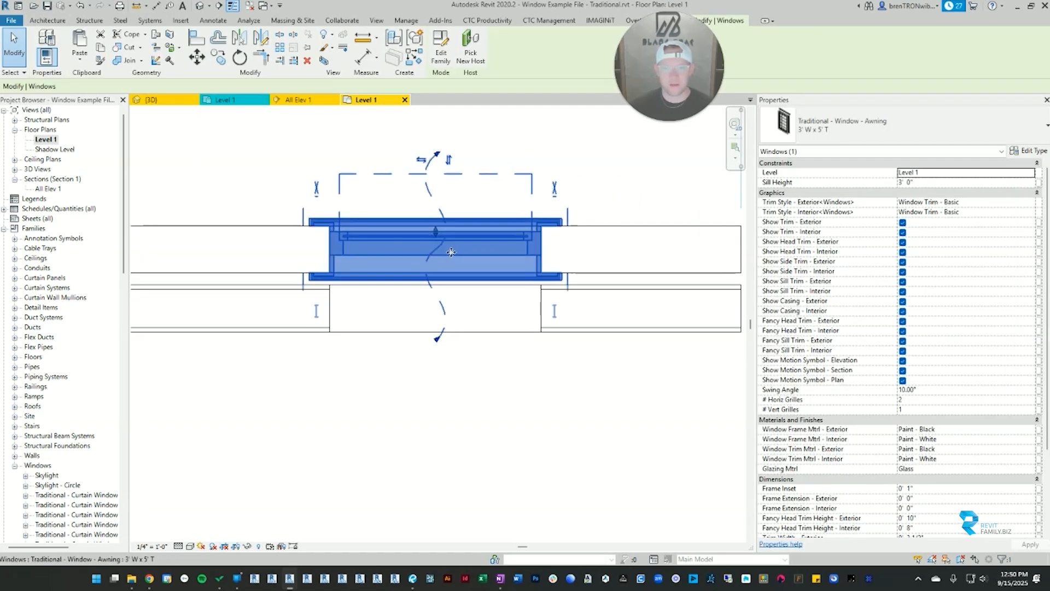
key("Escape")
scroll(569, 276, "up", 4)
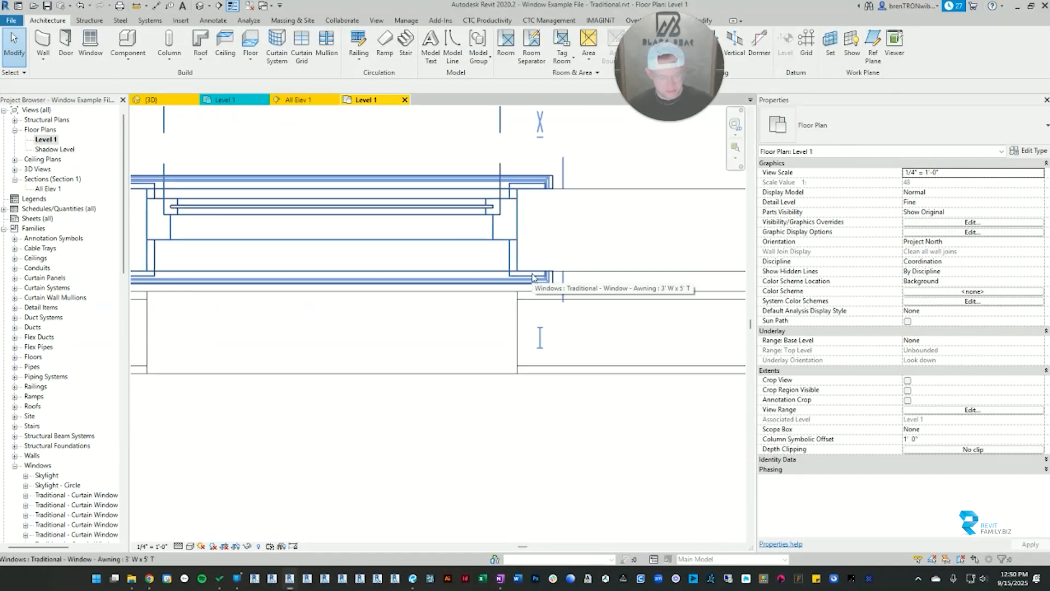
Step: Measure from the lower face of the Wall 1 wall to the outer face of the Set Wall beside the window
key("m")
key("e")
left_click(573, 271)
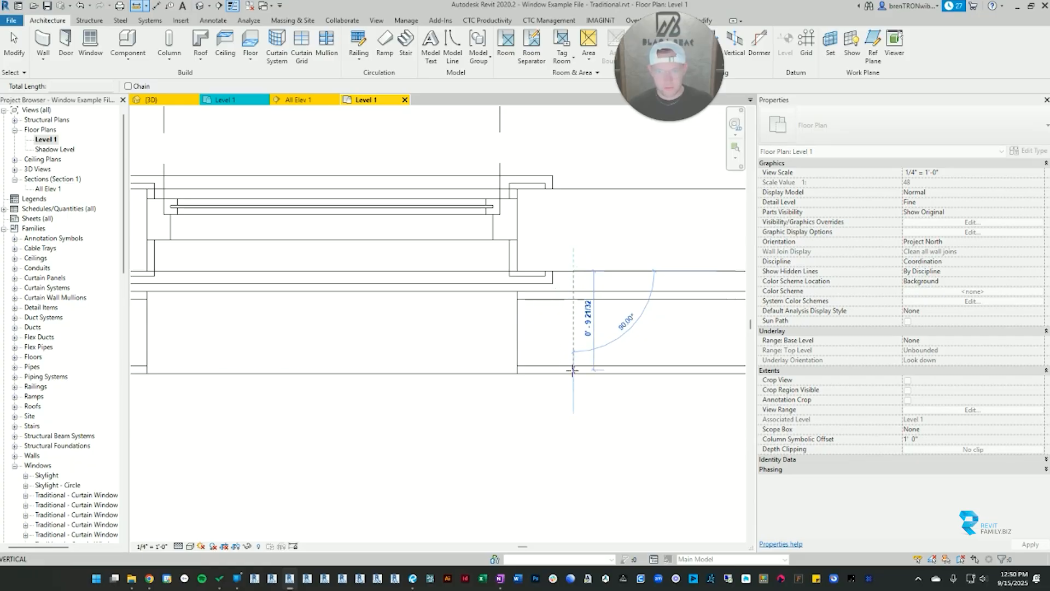
left_click(573, 373)
left_click(571, 271)
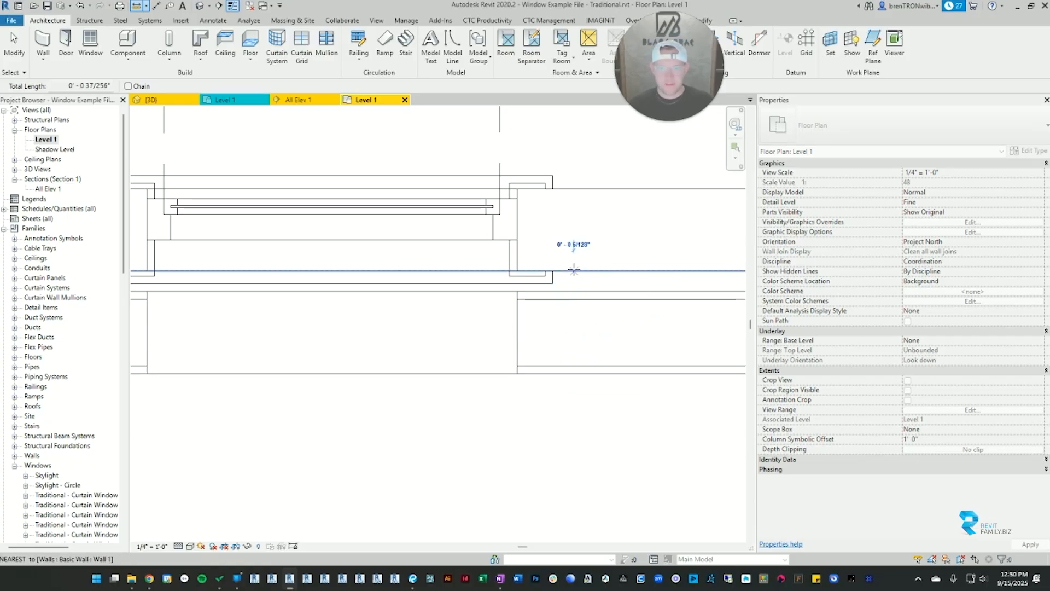
left_click(576, 374)
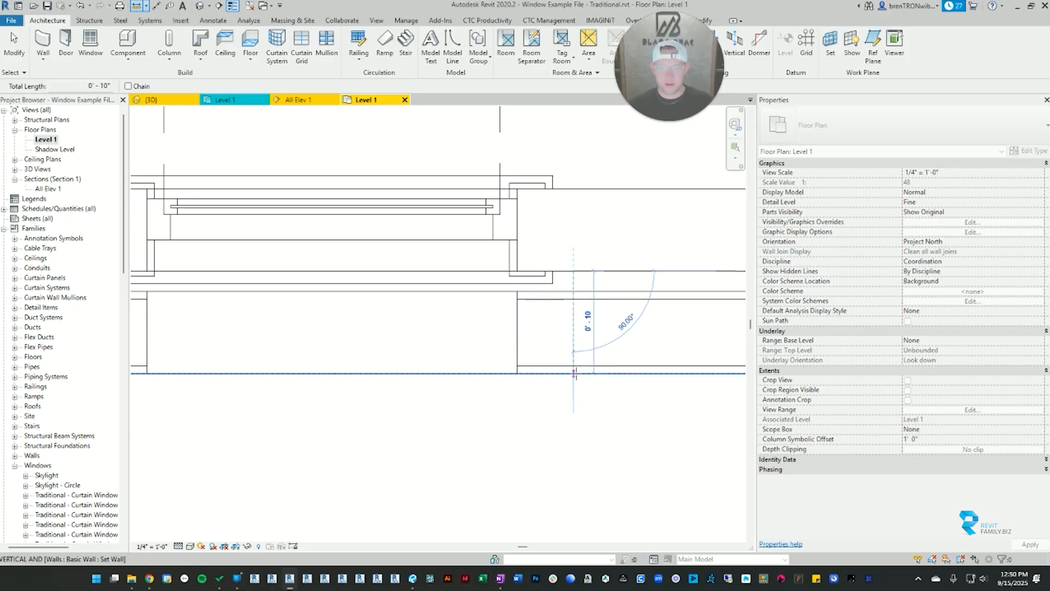
key("Escape")
key("Escape")
Step: Set the awning window's Frame Extension - Interior to 10" and check the extended casing in plan
left_click(479, 260)
scroll(479, 259, "down", 2)
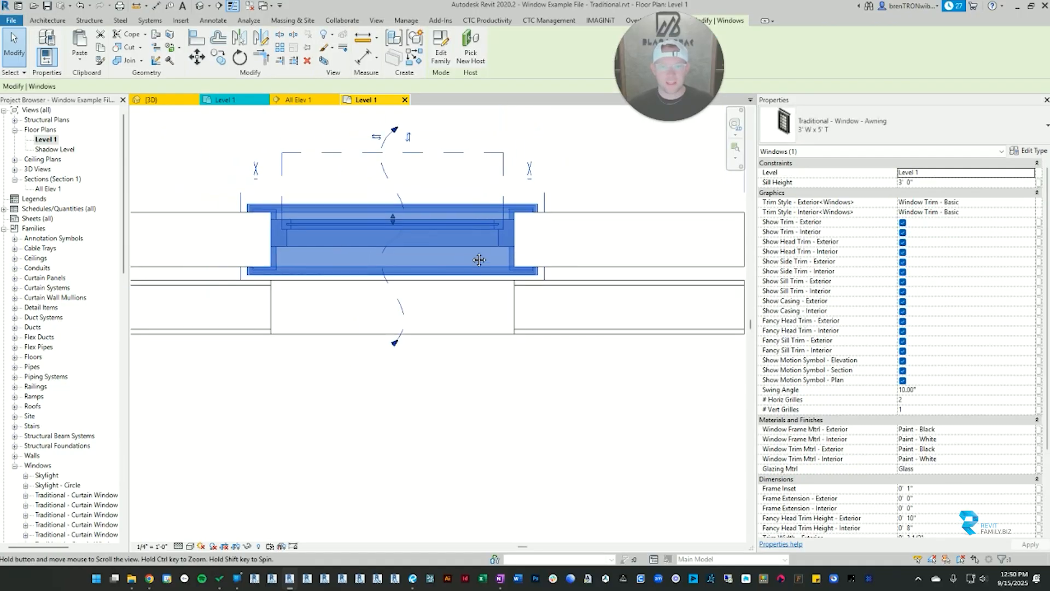
middle_click_drag(479, 260, 528, 253)
scroll(772, 372, "down", 4)
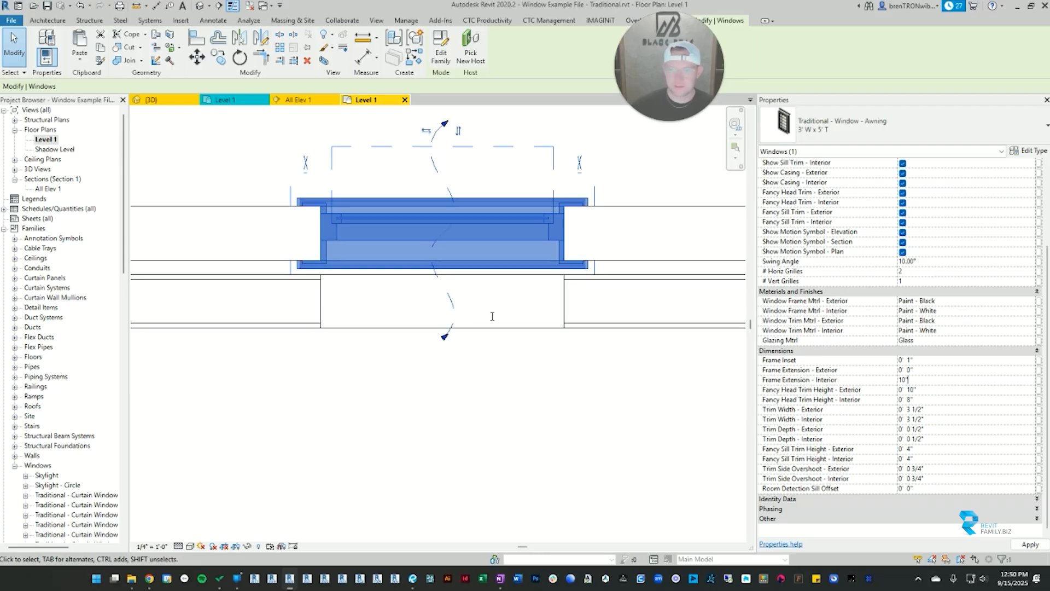
left_click(537, 426)
scroll(533, 283, "up", 3)
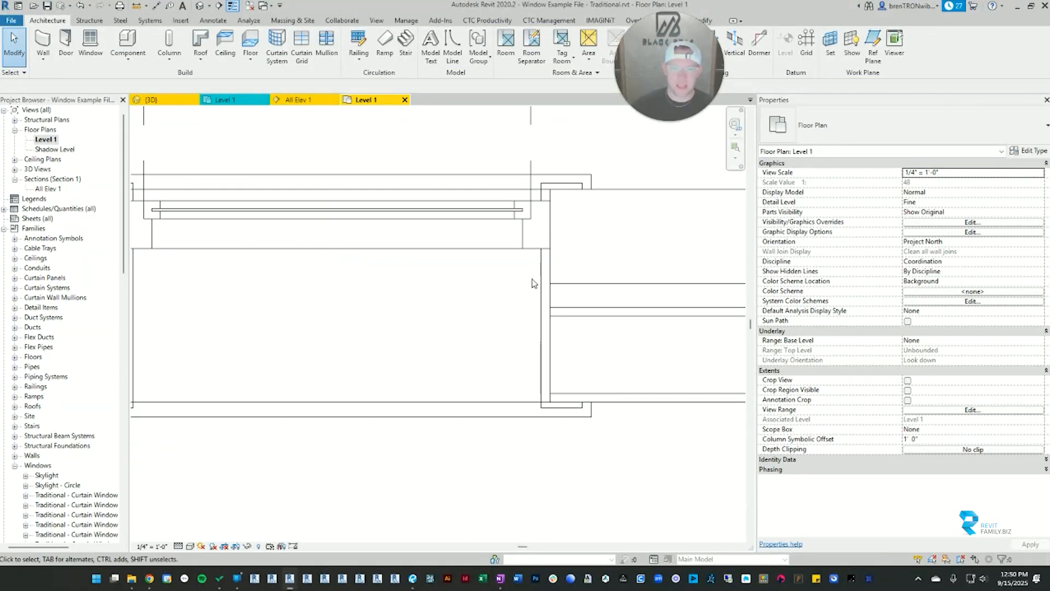
scroll(516, 323, "down", 2)
middle_click_drag(502, 321, 596, 314)
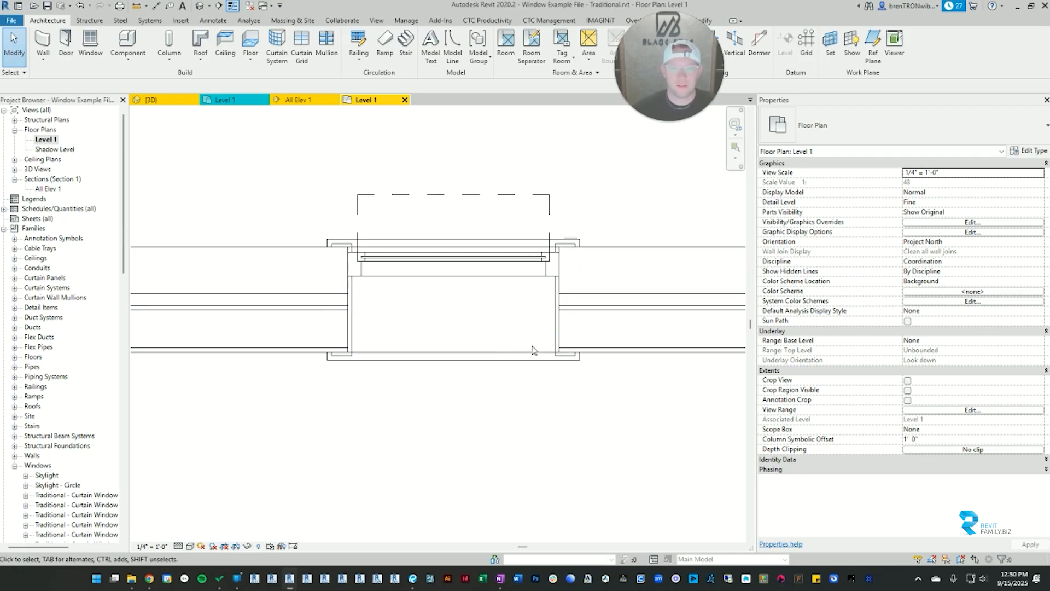
Step: Inspect the extended interior casing and trim of the awning window in the 3D view
left_click(469, 298)
key("ctrl+Tab")
middle_click_drag(469, 321, 475, 300, "shift")
scroll(311, 288, "up", 3)
scroll(327, 367, "down", 1)
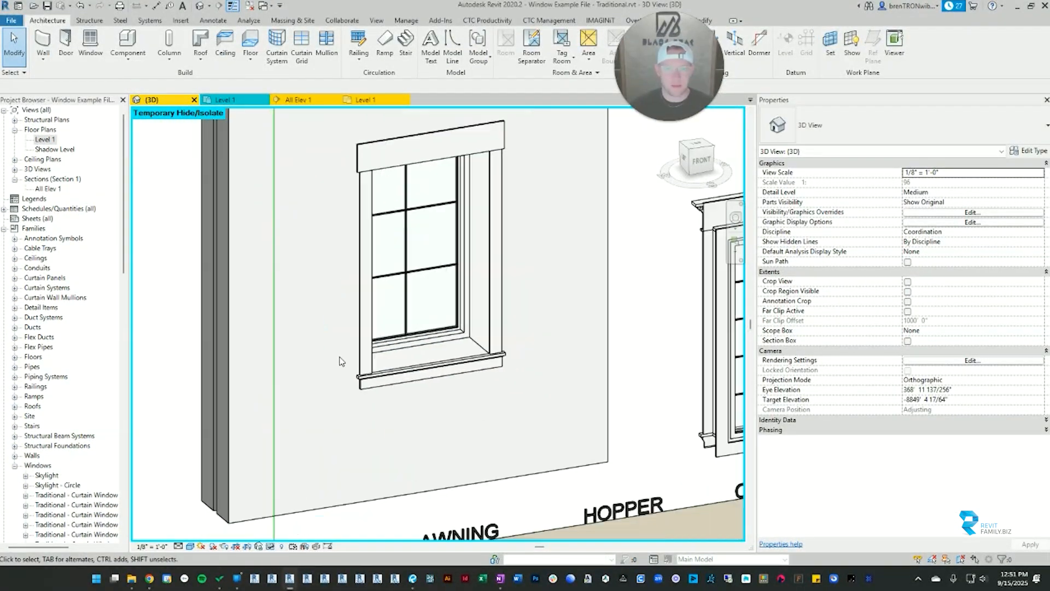
scroll(431, 357, "up", 5)
scroll(531, 340, "down", 2)
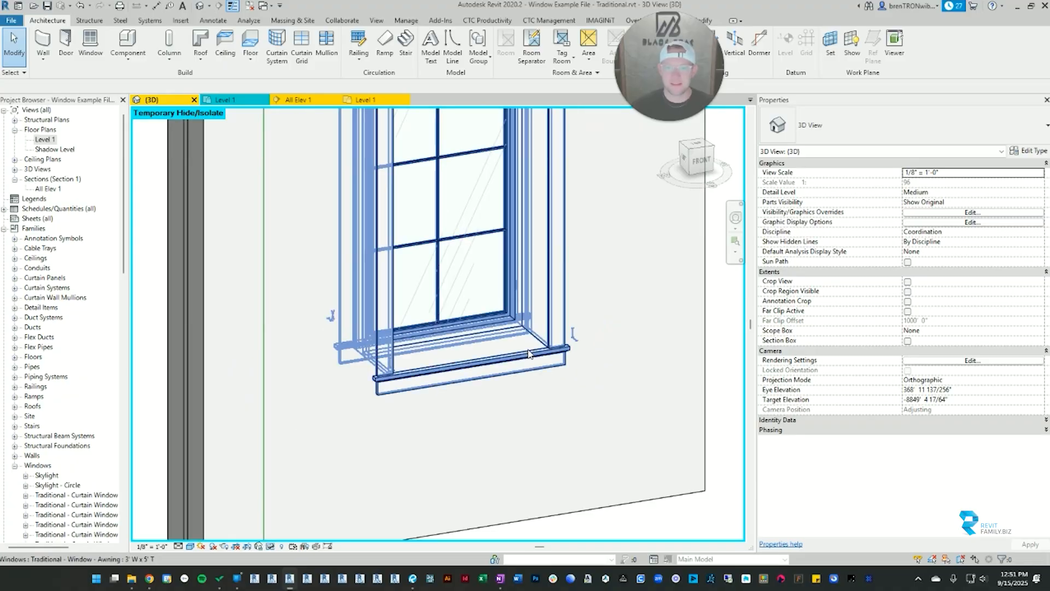
Step: Turn off Show Casing - Interior for the awning window and inspect the opening's inner faces
left_click(528, 342)
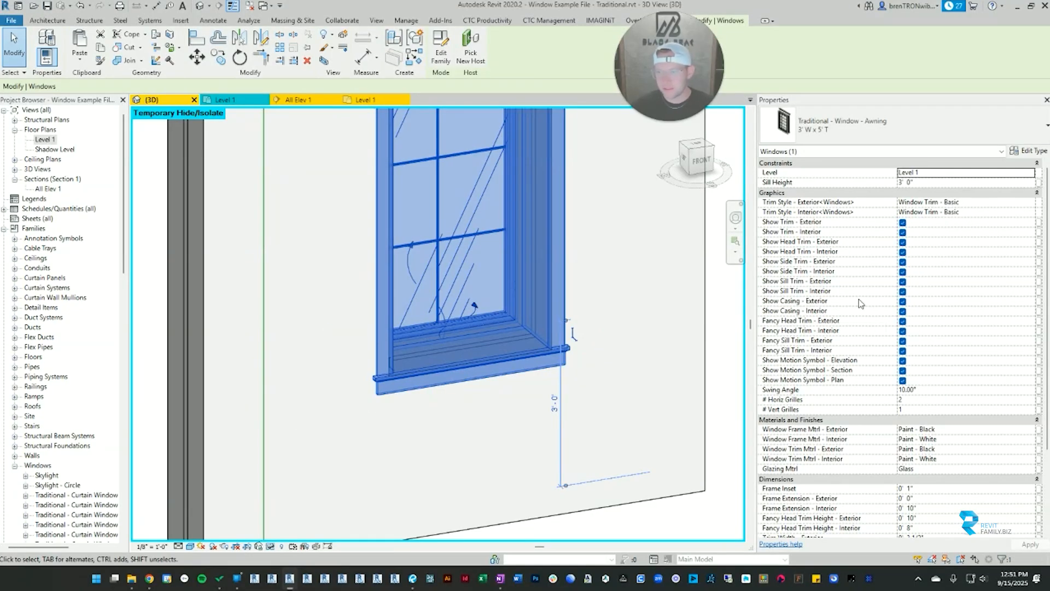
left_click(902, 311)
left_click(716, 327)
scroll(493, 342, "up", 2)
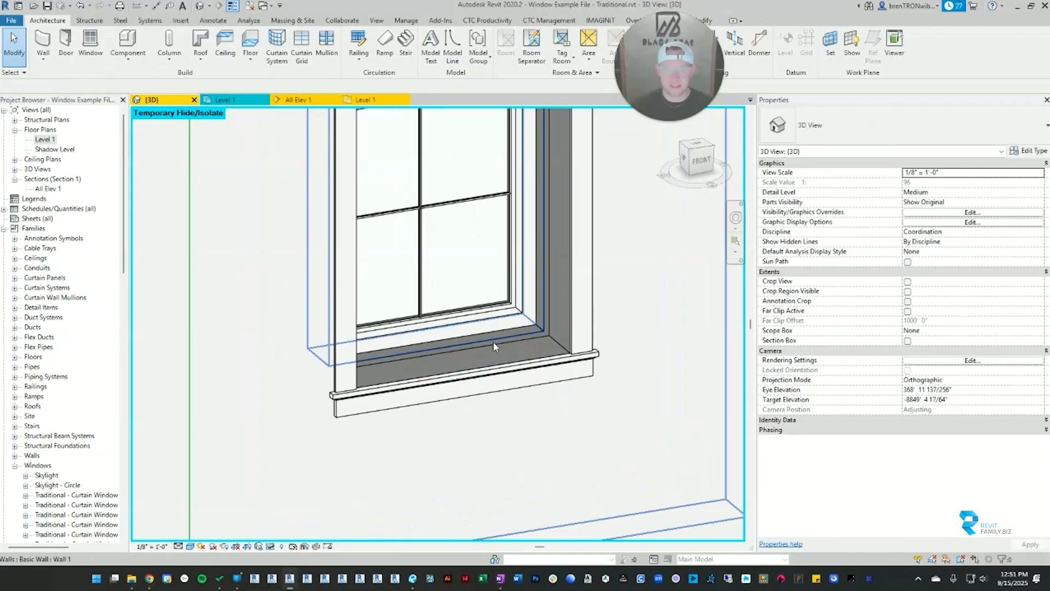
scroll(493, 343, "up", 3)
scroll(566, 345, "down", 5)
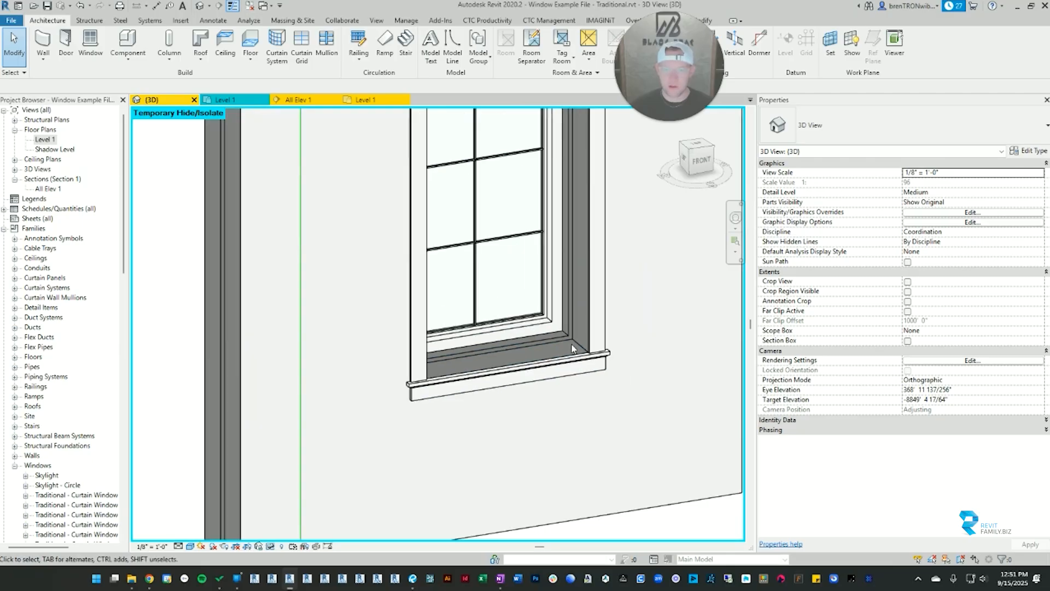
Step: Turn Show Casing - Interior back on for the awning window
left_click(572, 347)
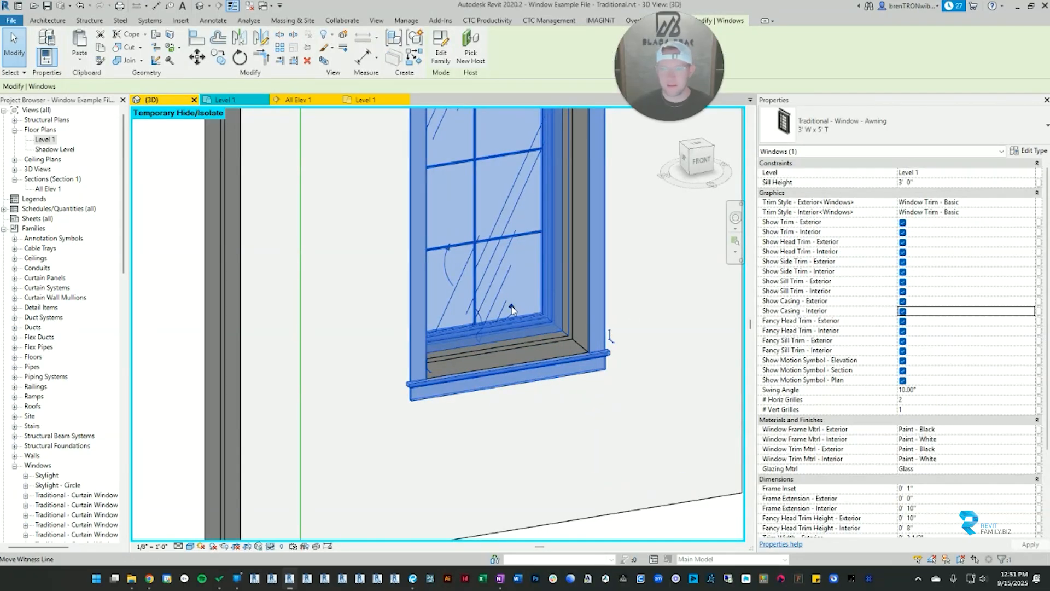
scroll(520, 328, "down", 3)
left_click(326, 399)
middle_click_drag(326, 399, 216, 292, "shift")
Step: In the Level 1 floor plan, review the awning window's trim and frame dimension parameters
left_click(300, 100)
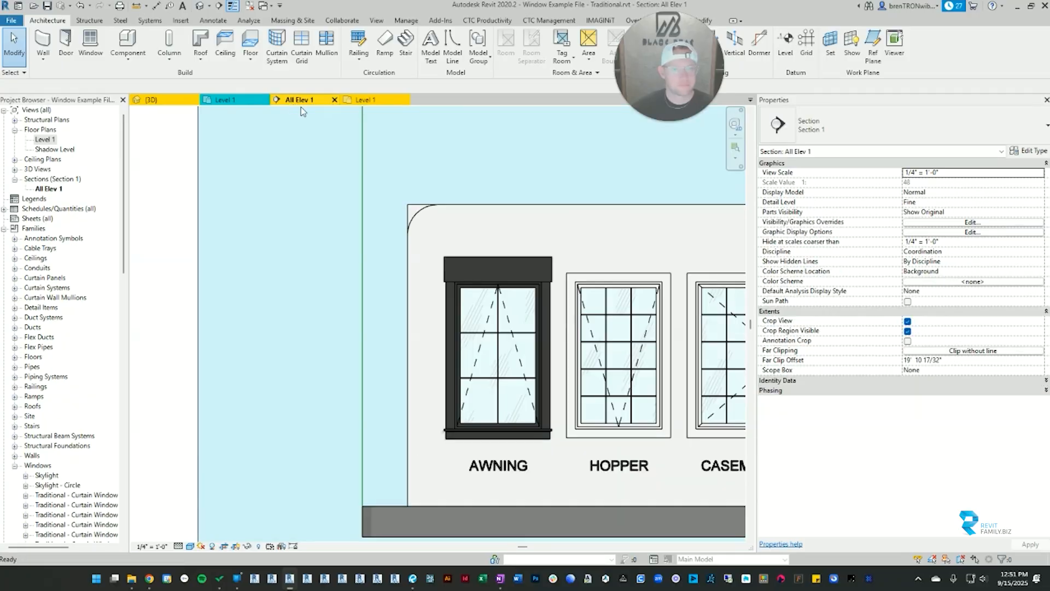
left_click(366, 99)
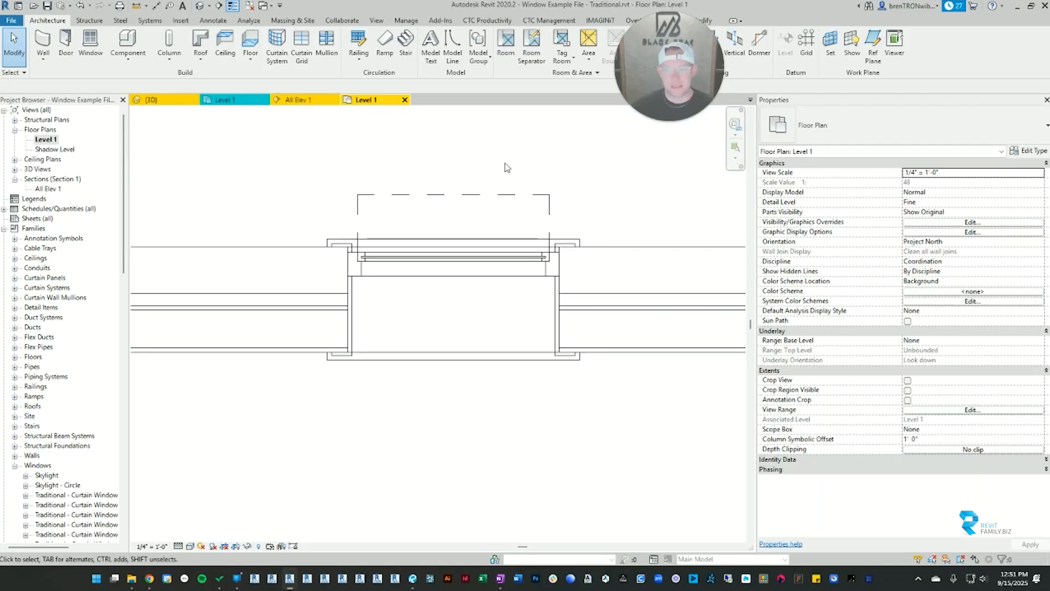
left_click(554, 279)
scroll(853, 418, "down", 5)
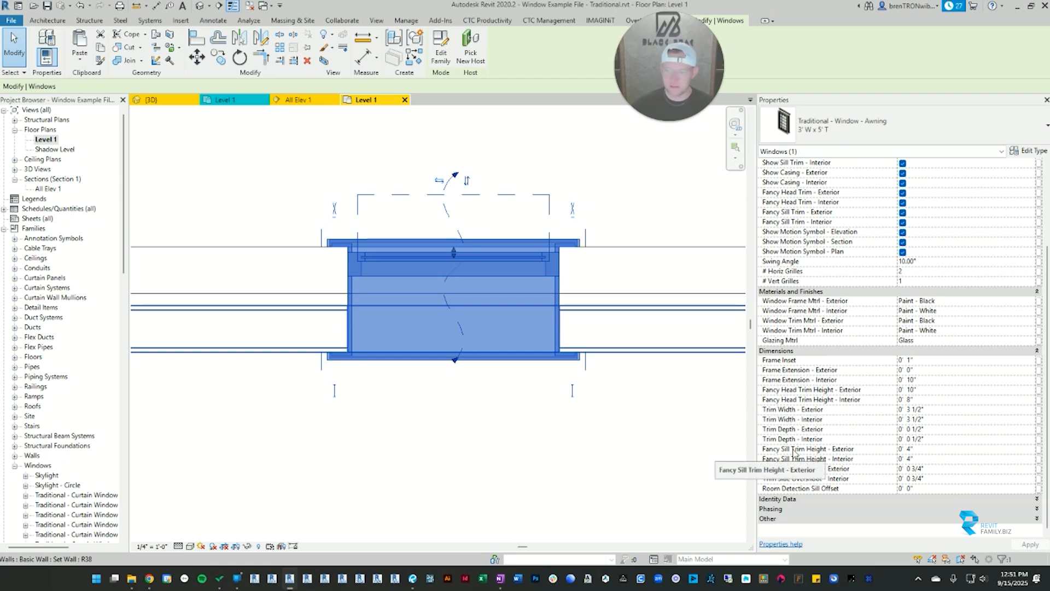
left_click(617, 461)
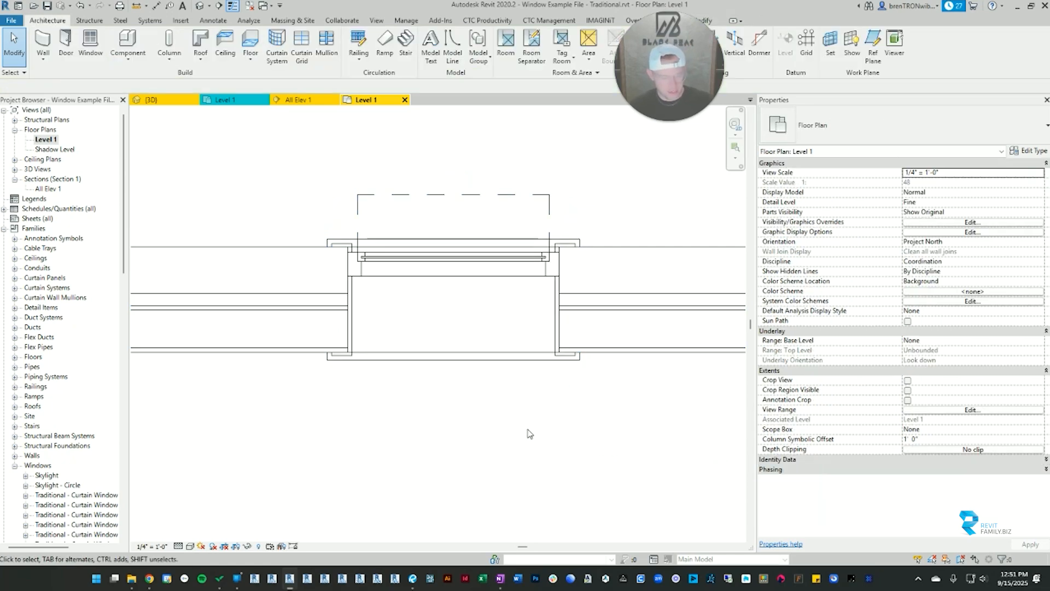
Step: In the 3D view, set the awning window's Fancy Head Trim Height - Interior to 1' 0"
key("ctrl+Tab")
mouse_move(429, 362)
middle_mouse_down("shift")
mouse_move(429, 345)
mouse_move(758, 340)
mouse_move(420, 363)
middle_mouse_up("shift")
scroll(499, 287, "up", 3)
middle_click_drag(497, 141, 493, 250)
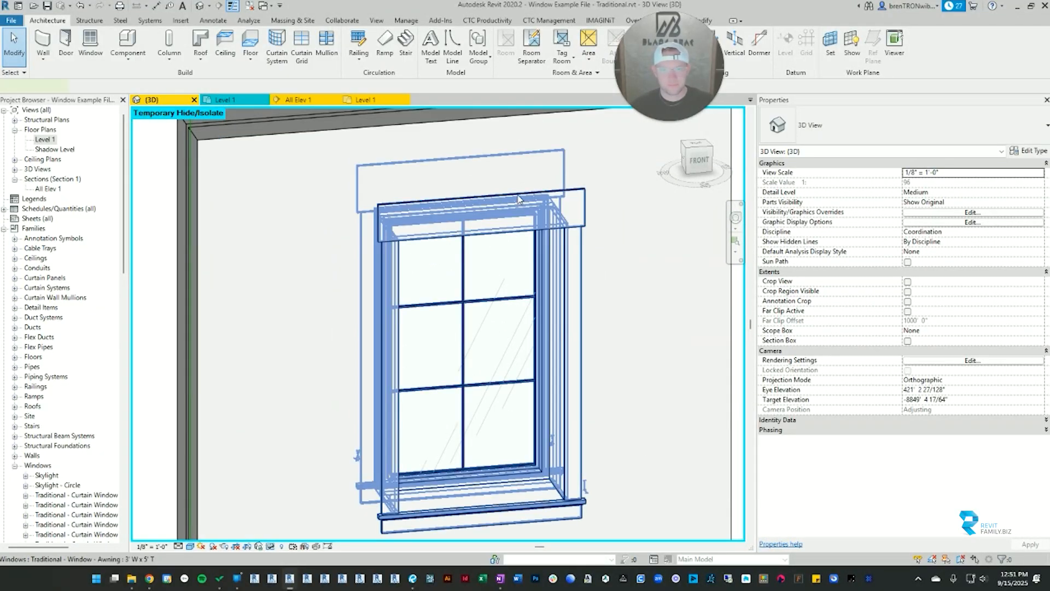
left_click(519, 198)
scroll(905, 414, "down", 5)
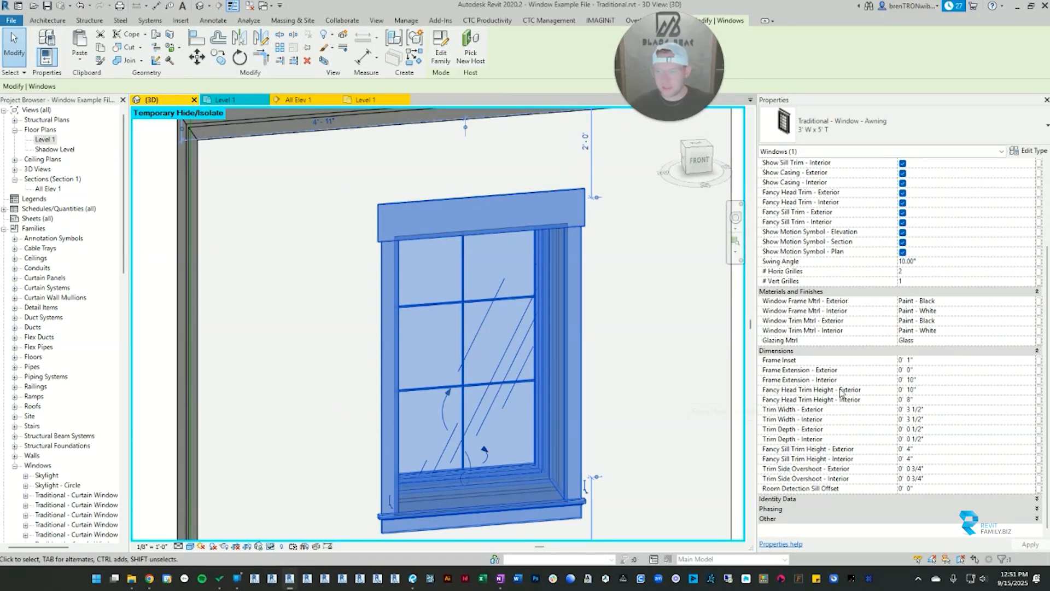
left_click(922, 399)
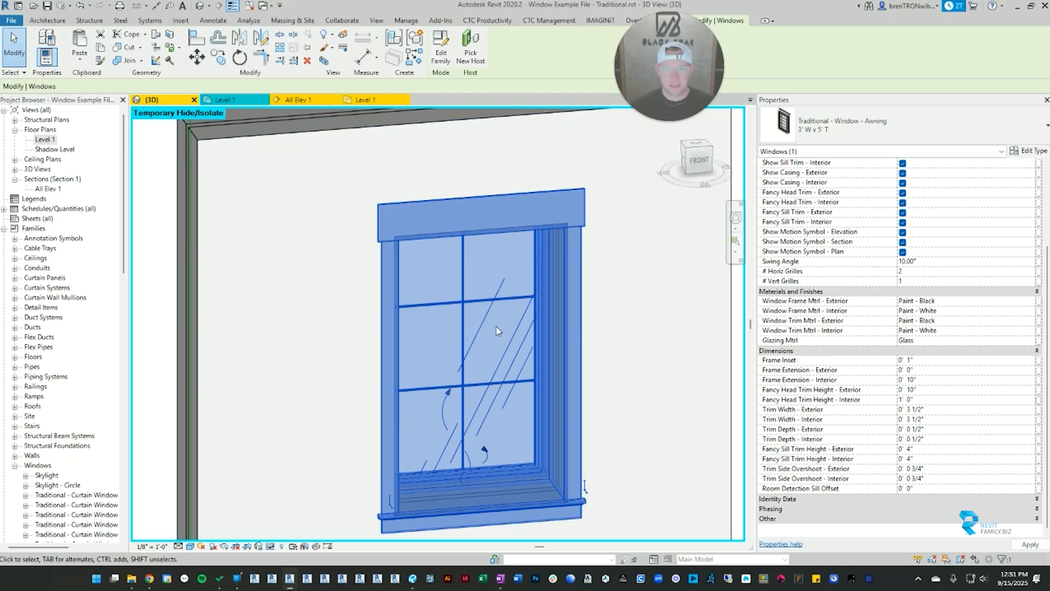
Step: Set the awning window's Fancy Sill Trim Height - Interior to 0' 6"
key("Escape")
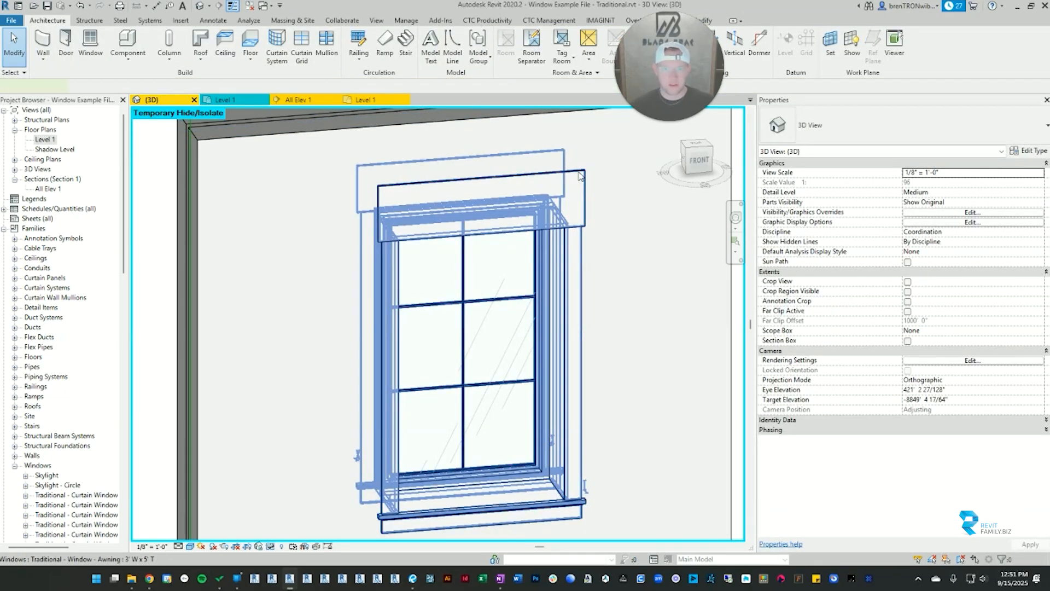
left_click(580, 175)
scroll(880, 497, "down", 3)
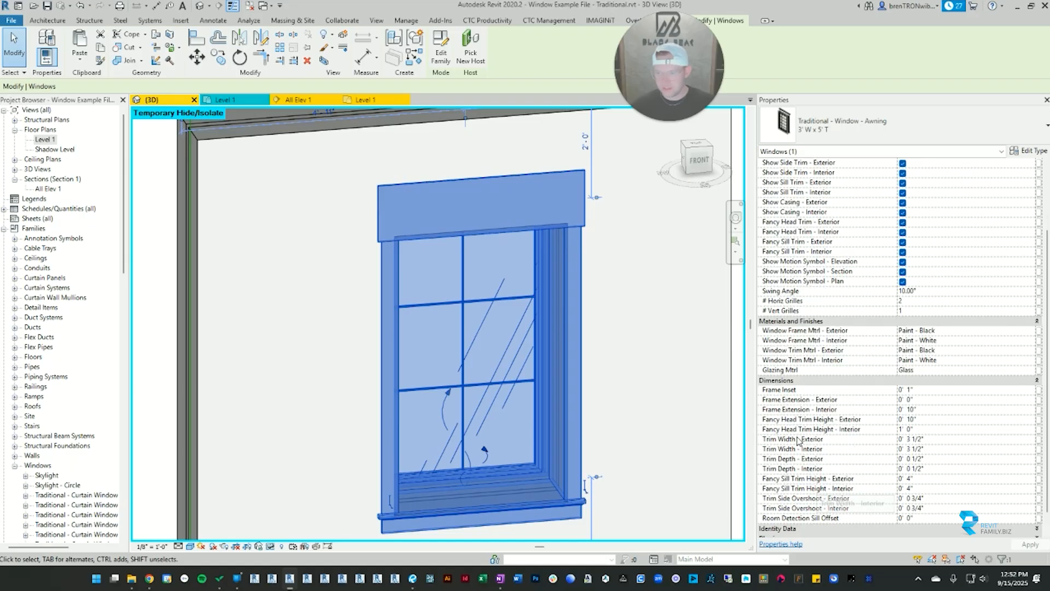
left_click(926, 488)
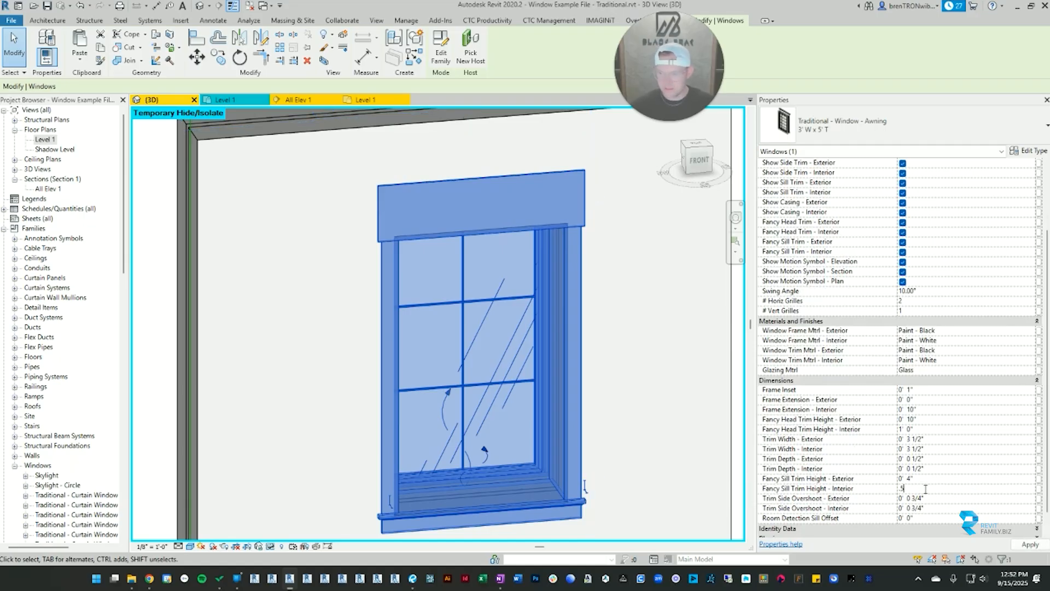
type(".5")
key("Return")
middle_click_drag(612, 444, 607, 382)
key("Escape")
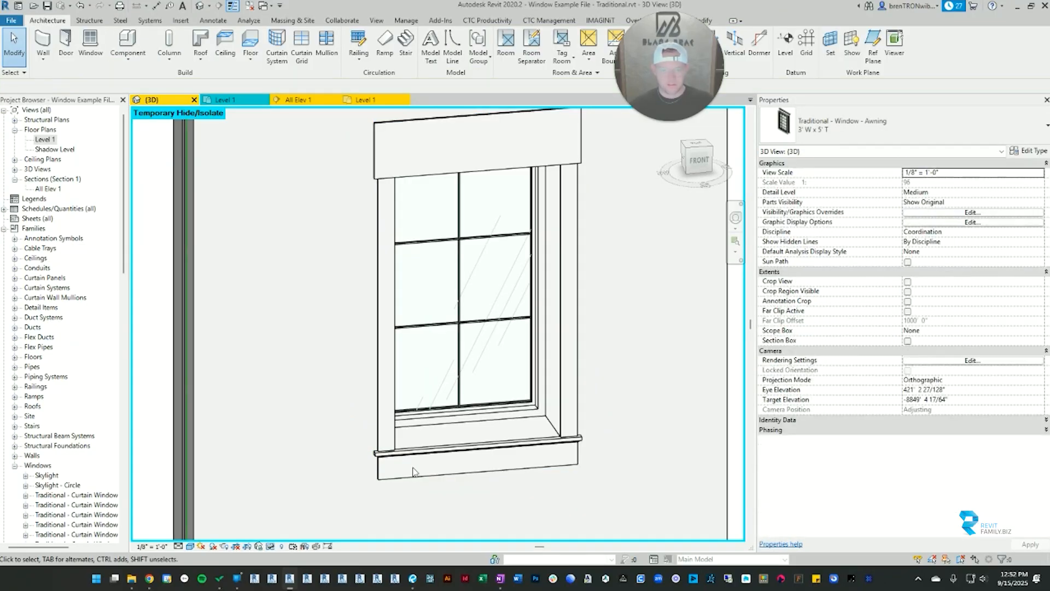
Step: Set both the Fancy Head Trim Height - Interior and Fancy Sill Trim Height - Interior of the awning window to 8"
left_click(432, 459)
scroll(918, 416, "down", 5)
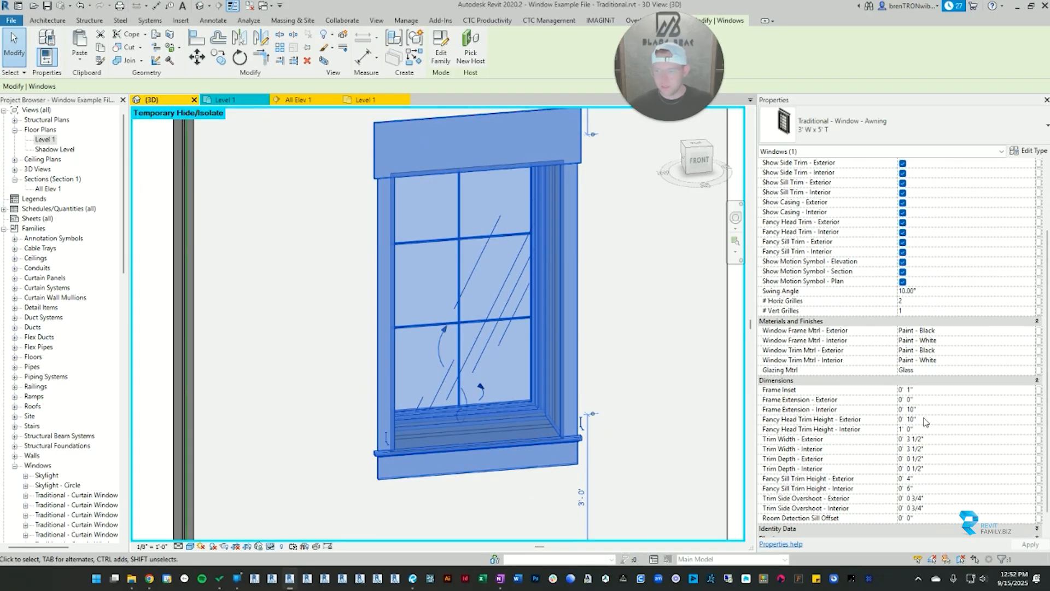
left_click(925, 429)
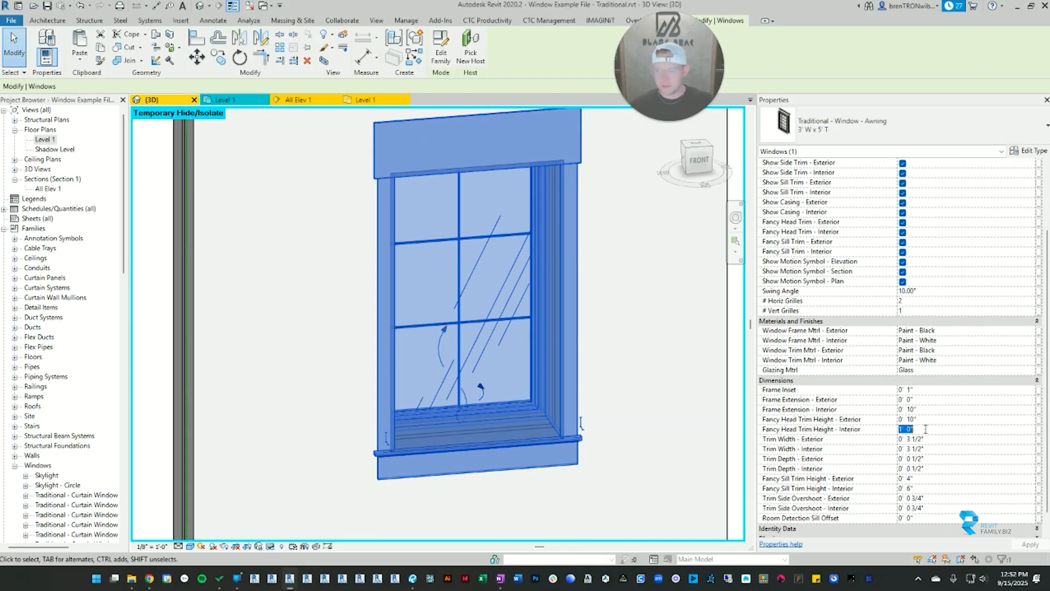
left_click(931, 489)
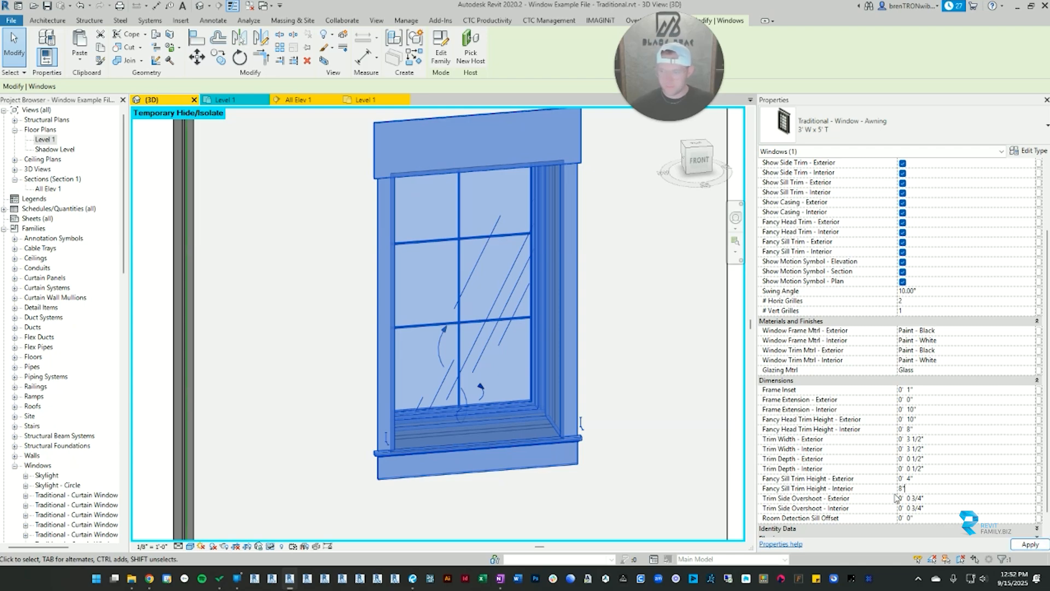
left_click(640, 382)
scroll(645, 377, "down", 3)
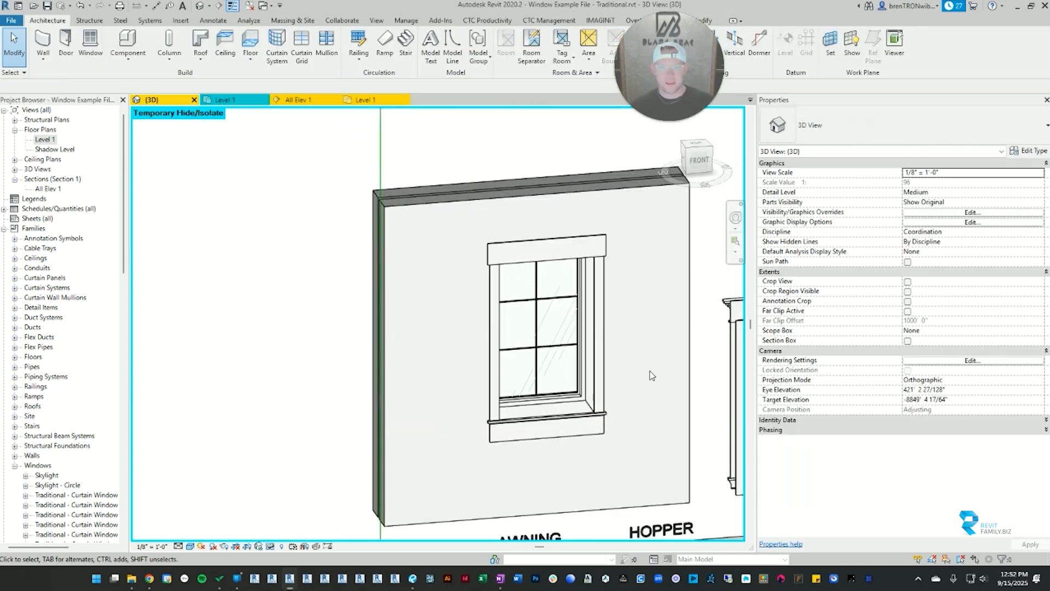
Step: Set the awning window's Trim Width - Interior to 0' 6"
middle_click_drag(650, 370, 666, 347, "shift")
left_click(611, 246)
scroll(914, 438, "down", 5)
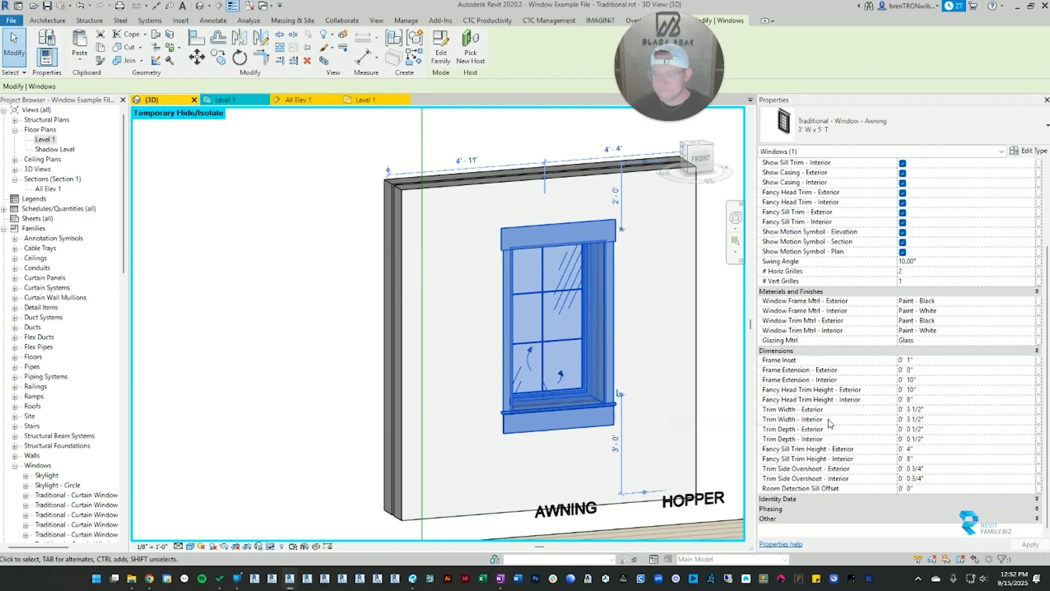
middle_click_drag(561, 361, 411, 353)
scroll(411, 353, "up", 4)
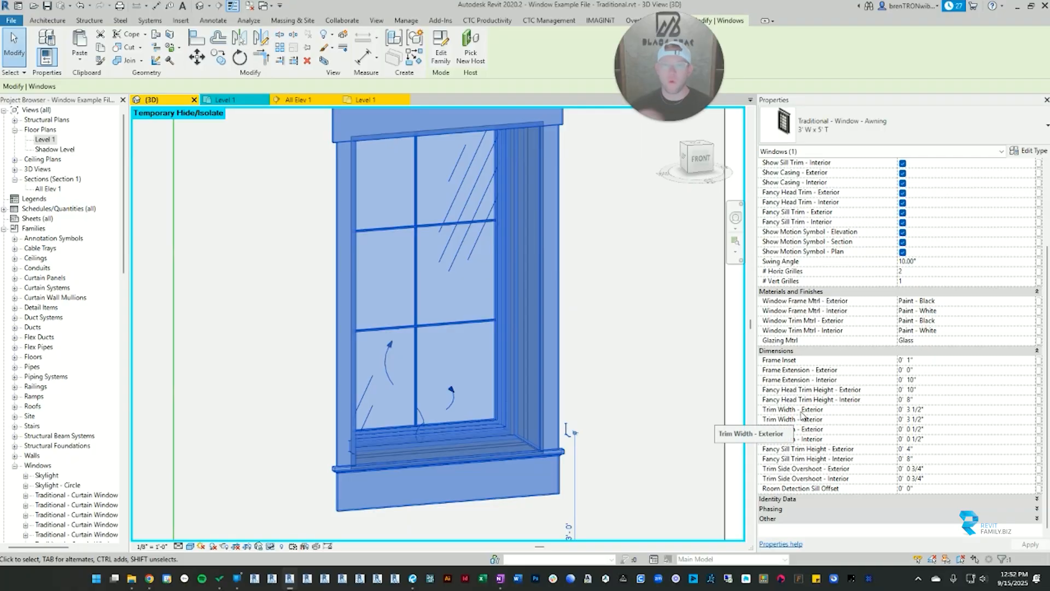
key("Escape")
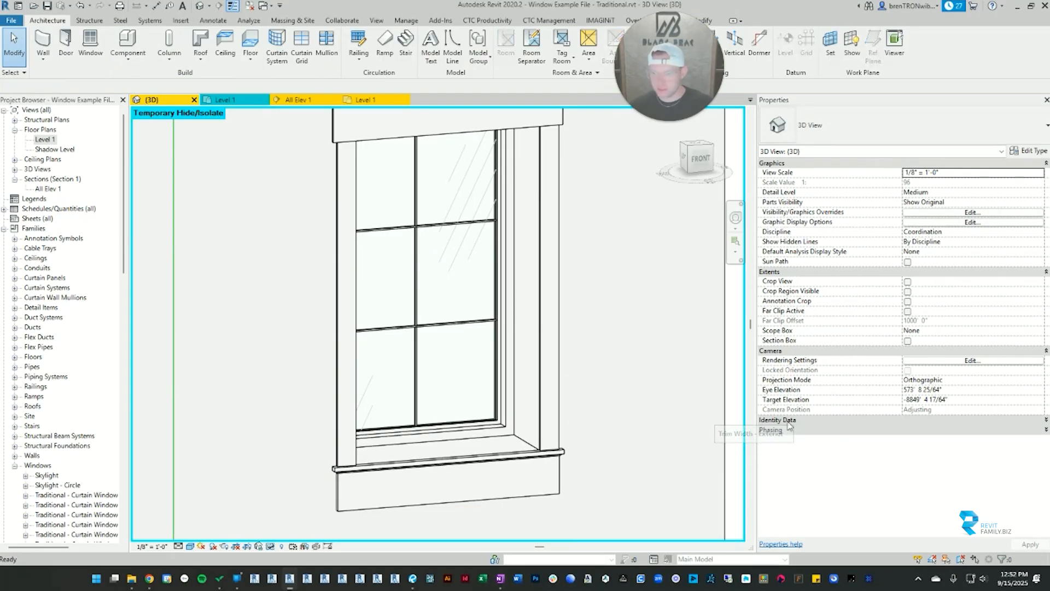
left_click(551, 393)
scroll(856, 481, "down", 3)
scroll(856, 481, "down", 1)
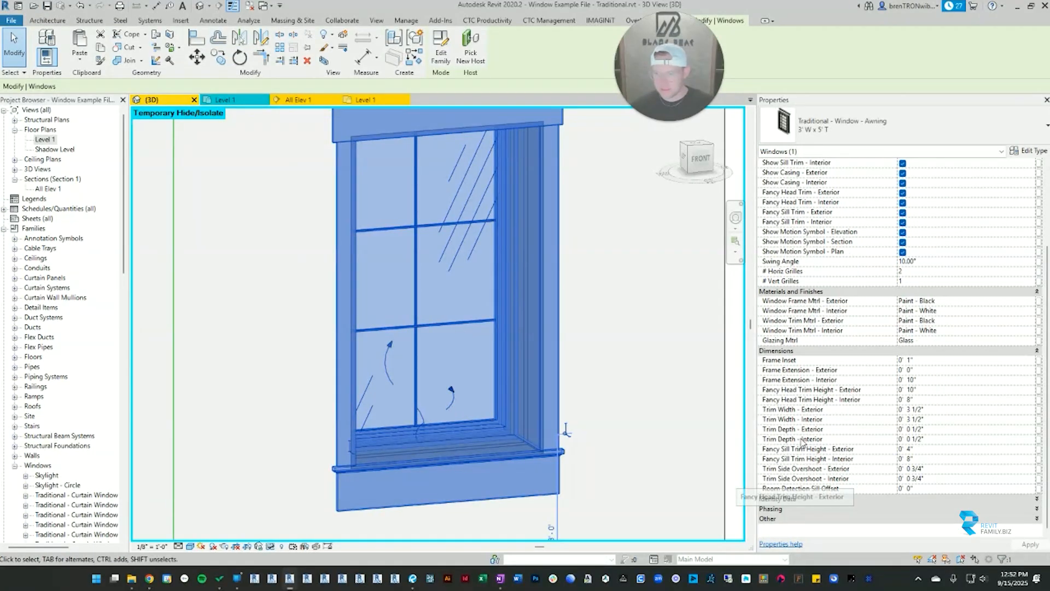
left_click(945, 409)
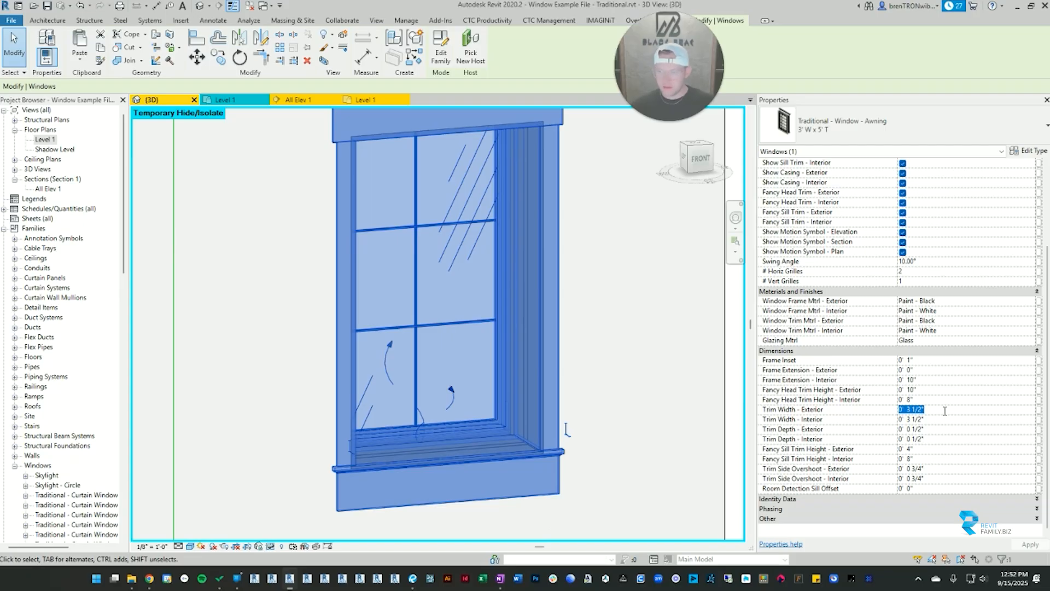
left_click(944, 419)
type(".5")
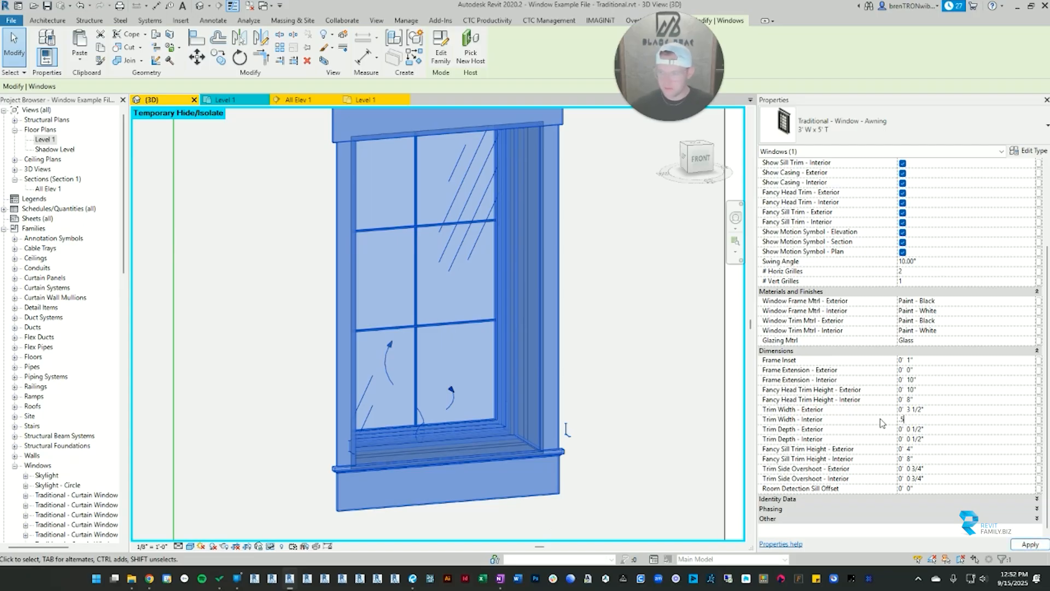
key("Return")
Step: Set the awning window's Trim Depth - Interior to 4"
left_click(946, 439)
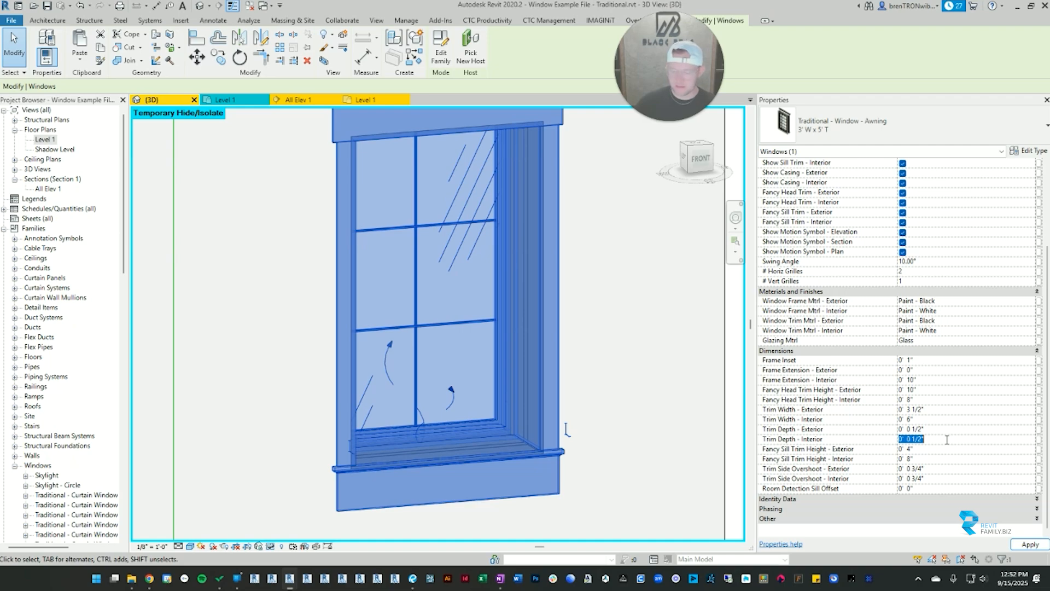
type("4")
key("Return")
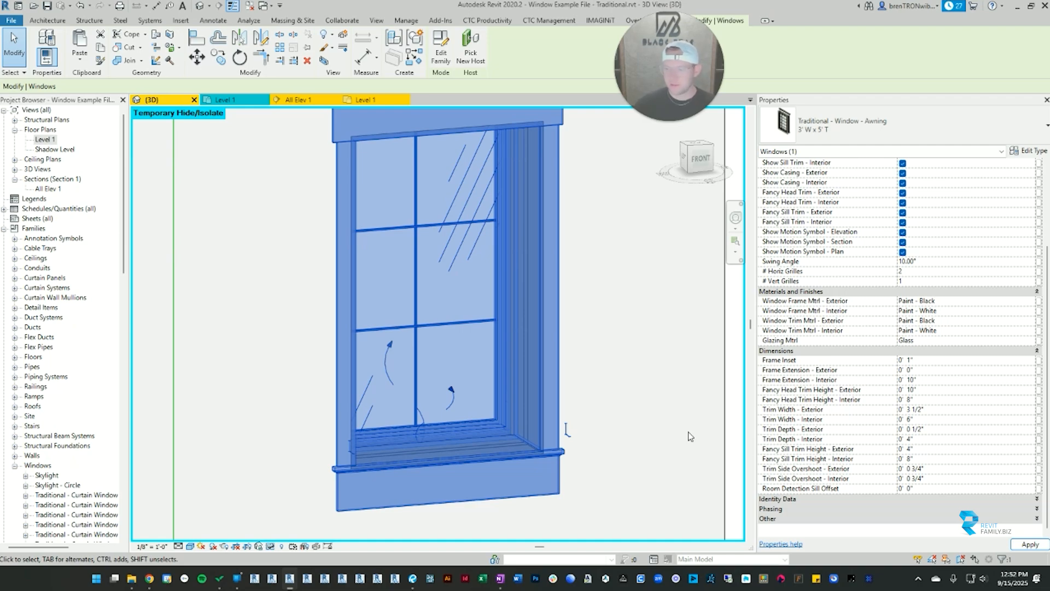
Step: Inspect how the awning window's interior trim projects from the wall, looking closely around the sill
left_click(624, 350)
middle_click_drag(358, 275, 360, 376)
left_click(596, 307)
mouse_move(595, 307)
middle_mouse_down("shift")
mouse_move(527, 294)
mouse_move(597, 323)
middle_mouse_up("shift")
left_click(597, 323)
left_click(584, 340)
scroll(914, 441, "down", 5)
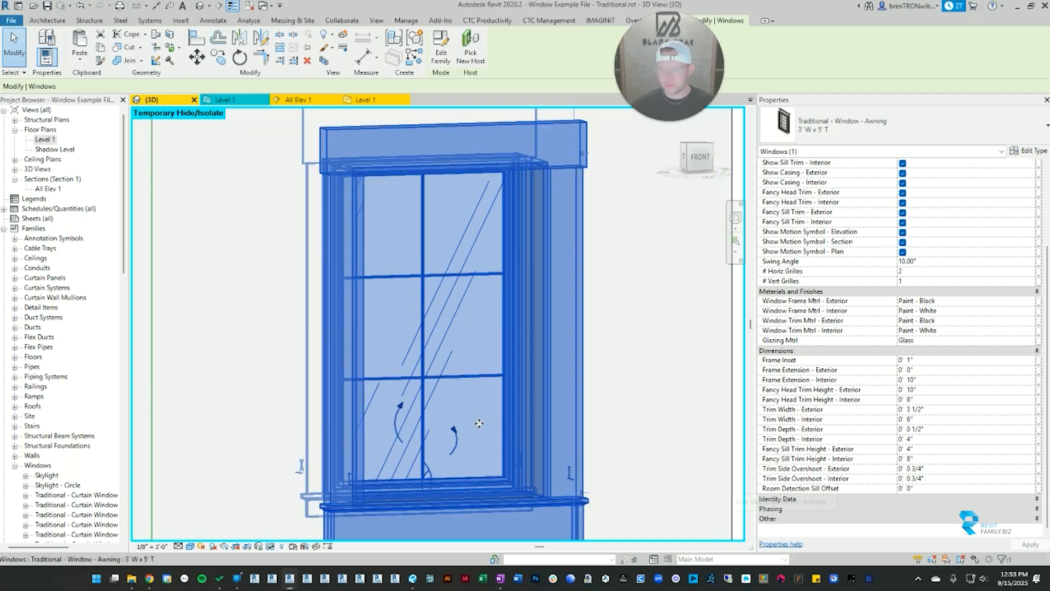
scroll(468, 398, "down", 3)
middle_click_drag(467, 398, 457, 289)
scroll(457, 289, "up", 1)
key("Escape")
scroll(332, 362, "up", 3)
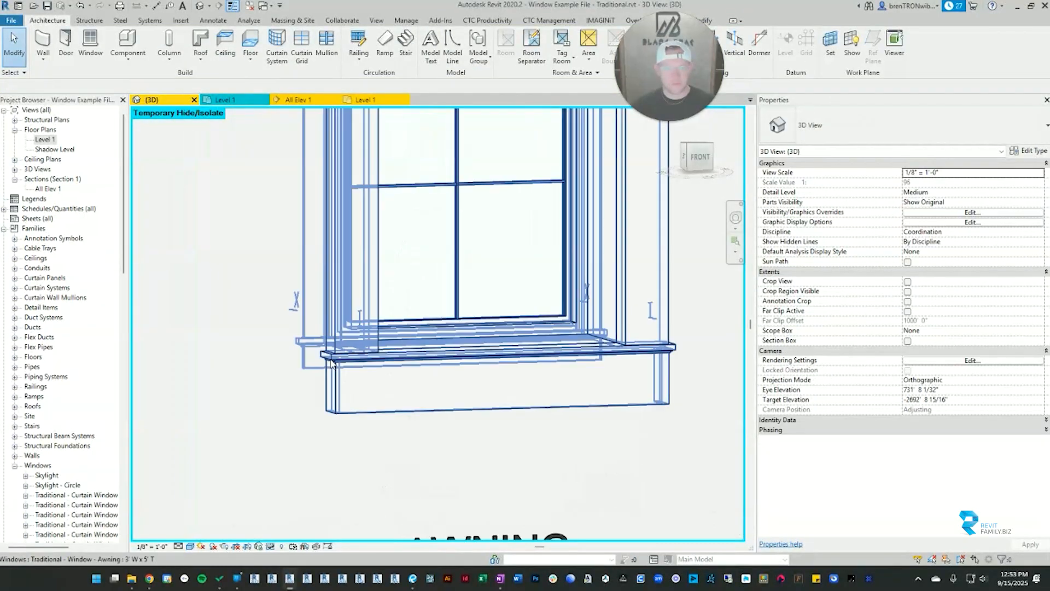
Step: Set the awning window's Trim Side Overshoot - Interior to 3"
left_click(357, 360)
scroll(356, 359, "down", 3)
middle_click_drag(356, 359, 298, 363)
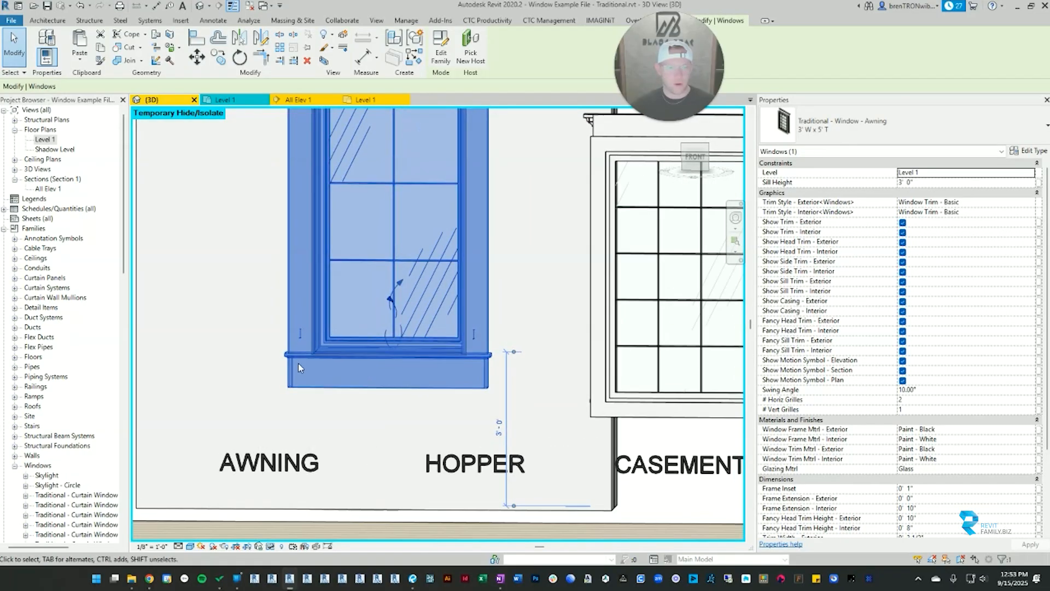
scroll(315, 374, "down", 2)
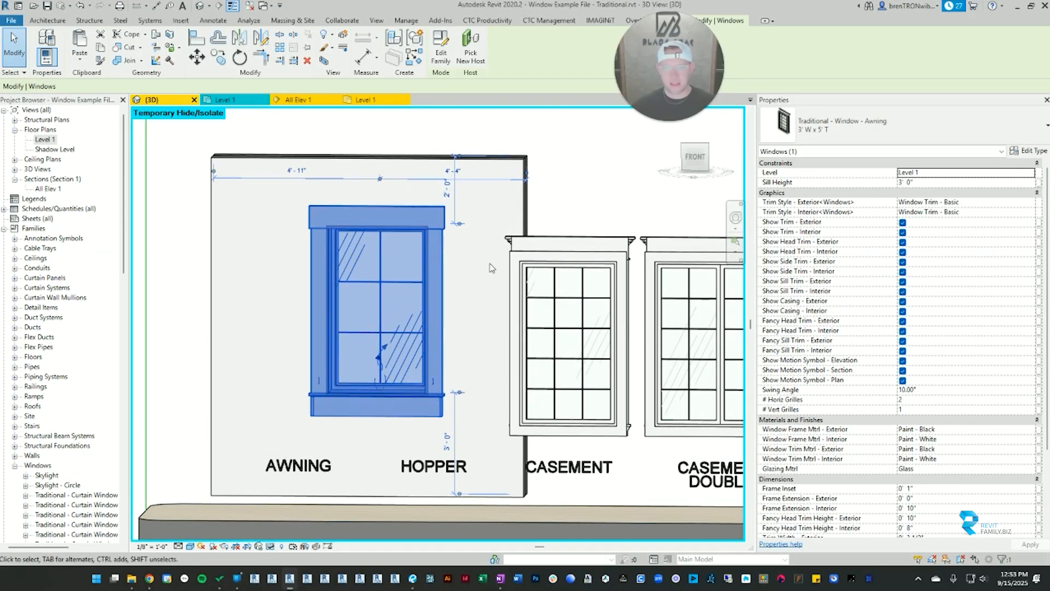
scroll(975, 438, "down", 5)
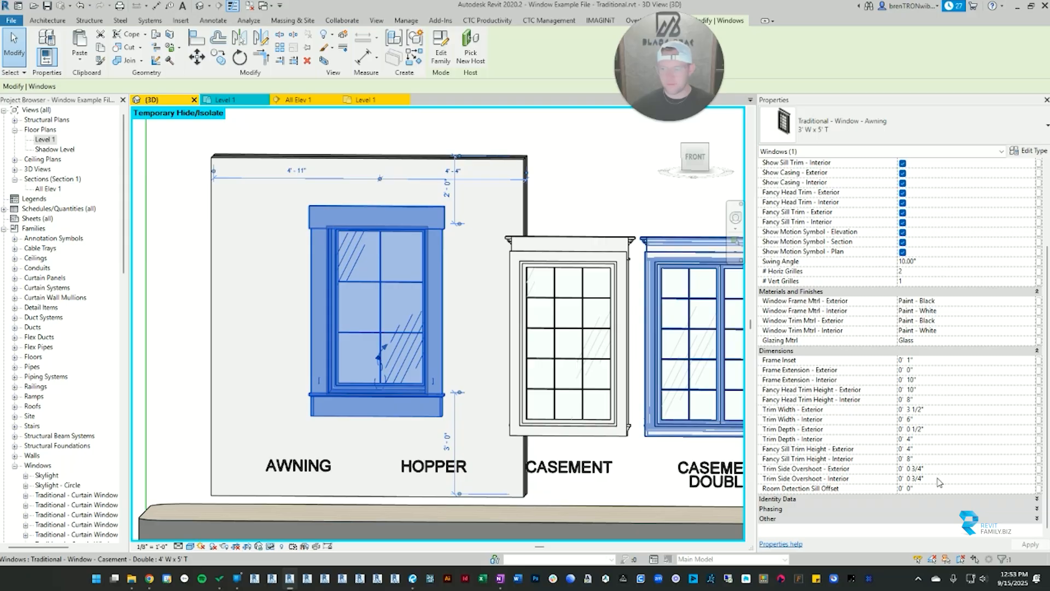
left_click(938, 478)
type("3")
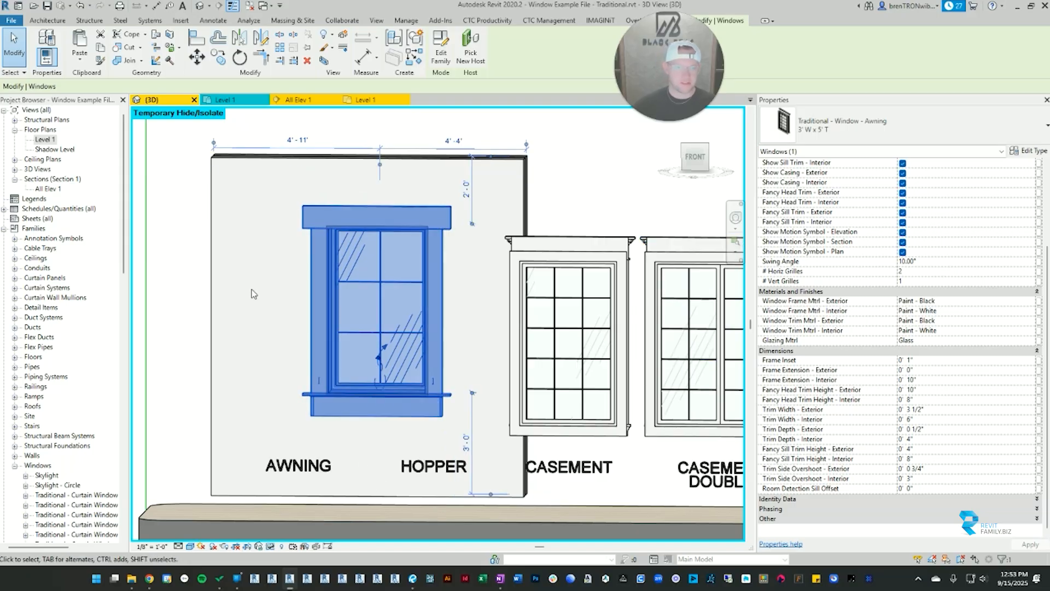
left_click(297, 418)
scroll(298, 420, "up", 2)
scroll(578, 390, "down", 2)
middle_click_drag(589, 330, 576, 356)
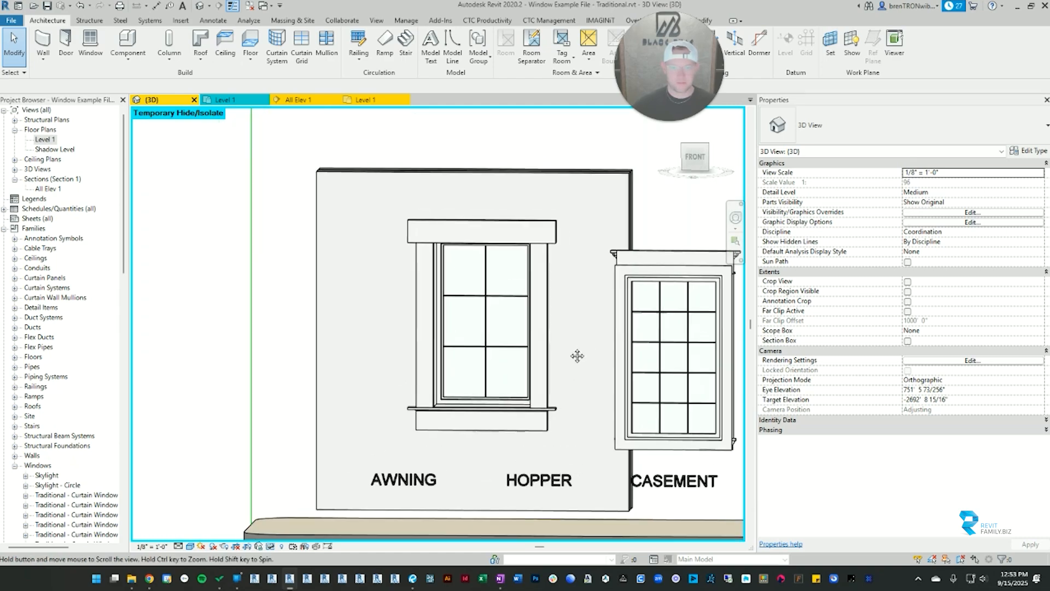
Step: Examine the overshooting interior head trim and sill of the awning window from an angled view
left_click(553, 339)
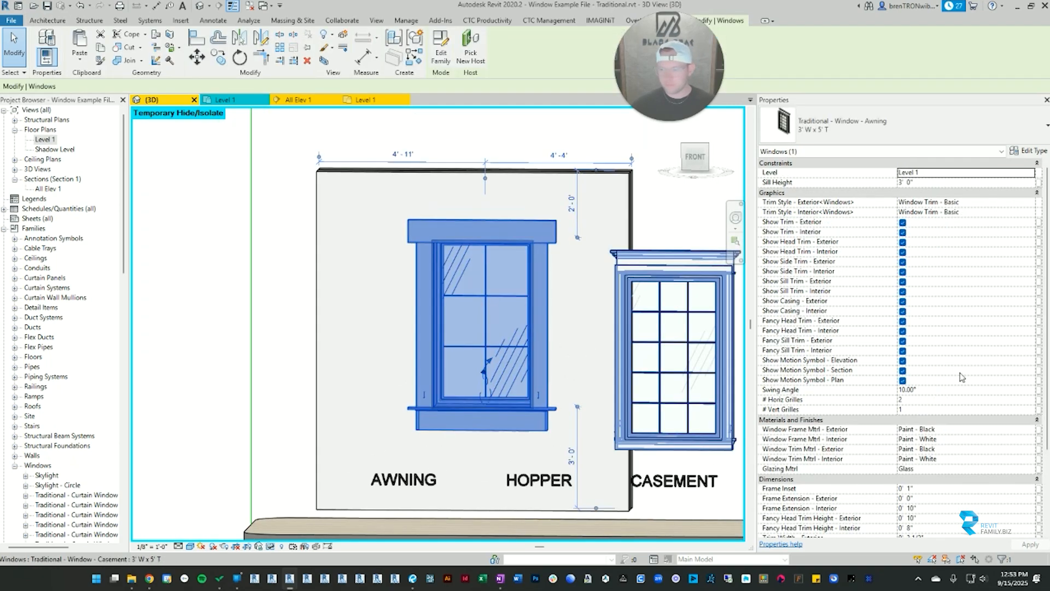
scroll(963, 377, "down", 5)
middle_click_drag(481, 382, 509, 388, "shift")
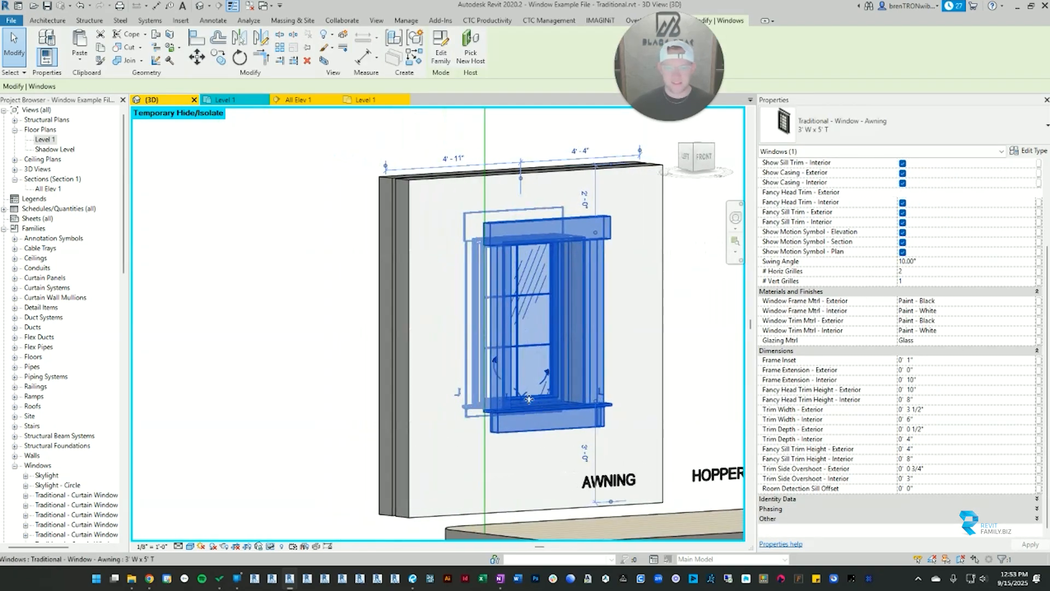
scroll(498, 390, "up", 6)
scroll(509, 382, "down", 5)
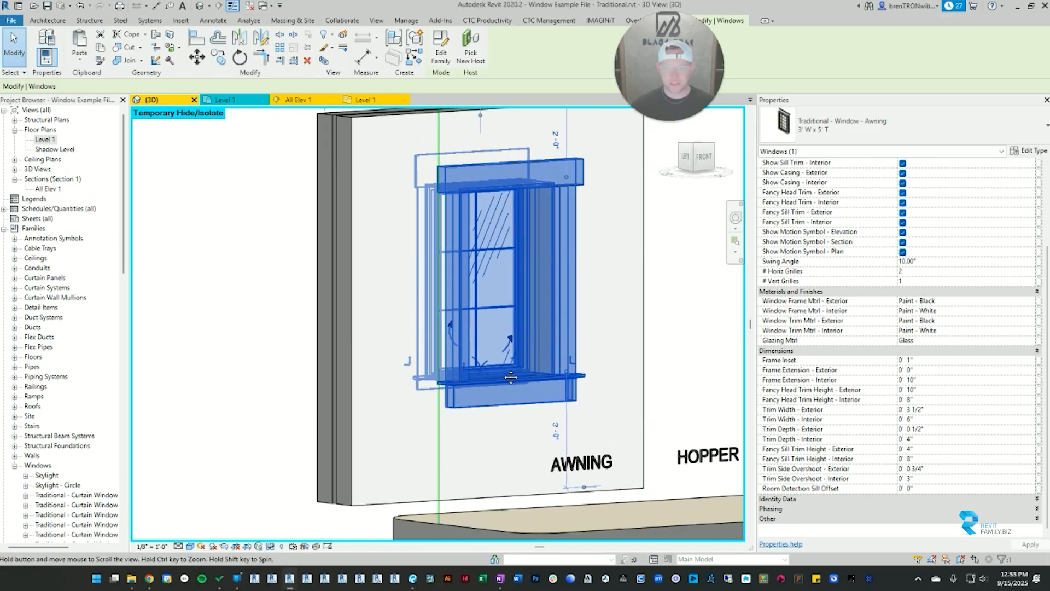
left_click(545, 365)
scroll(545, 365, "down", 1)
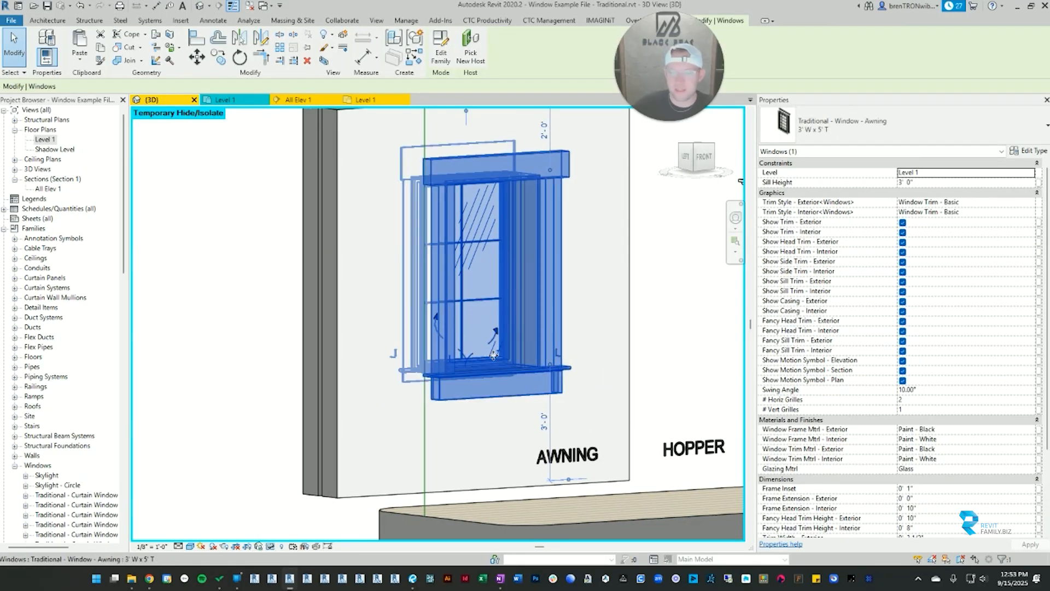
scroll(471, 367, "down", 2)
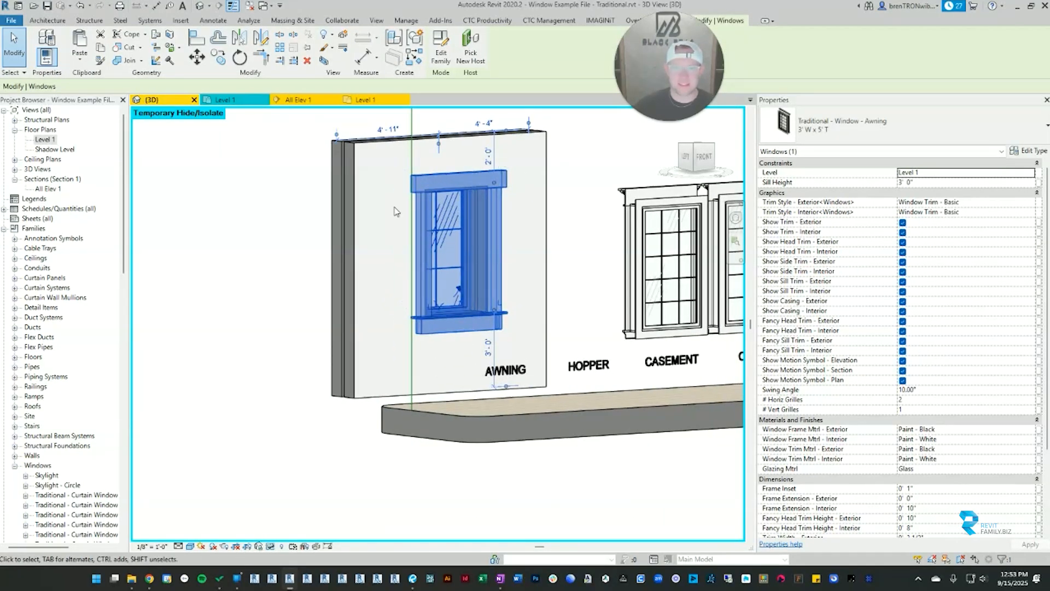
Step: Set the awning window's Room Detection Sill Offset to 5' 0"
middle_click_drag(429, 441, 425, 344)
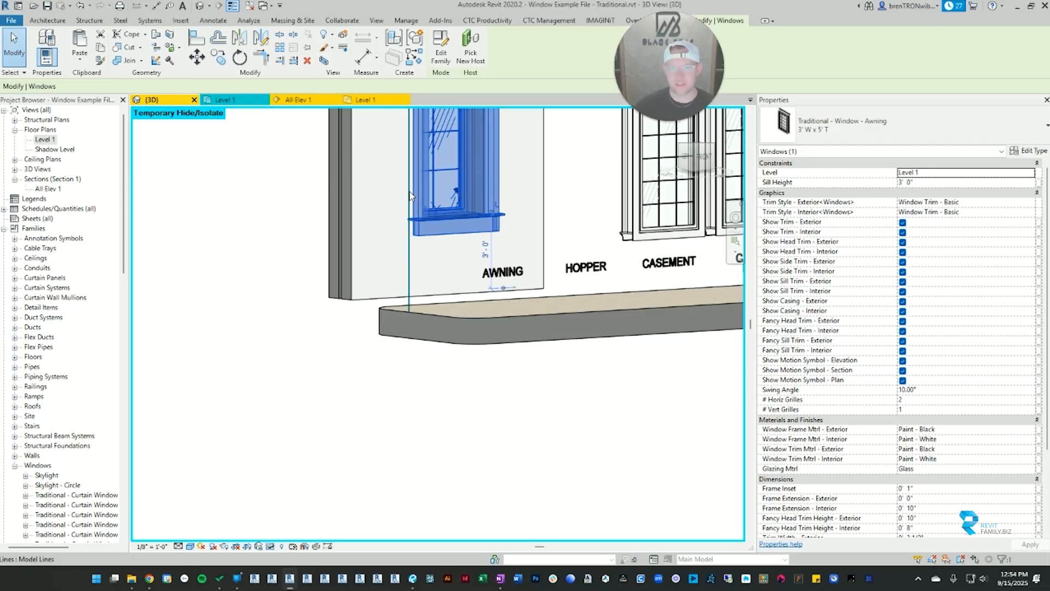
scroll(932, 429, "down", 5)
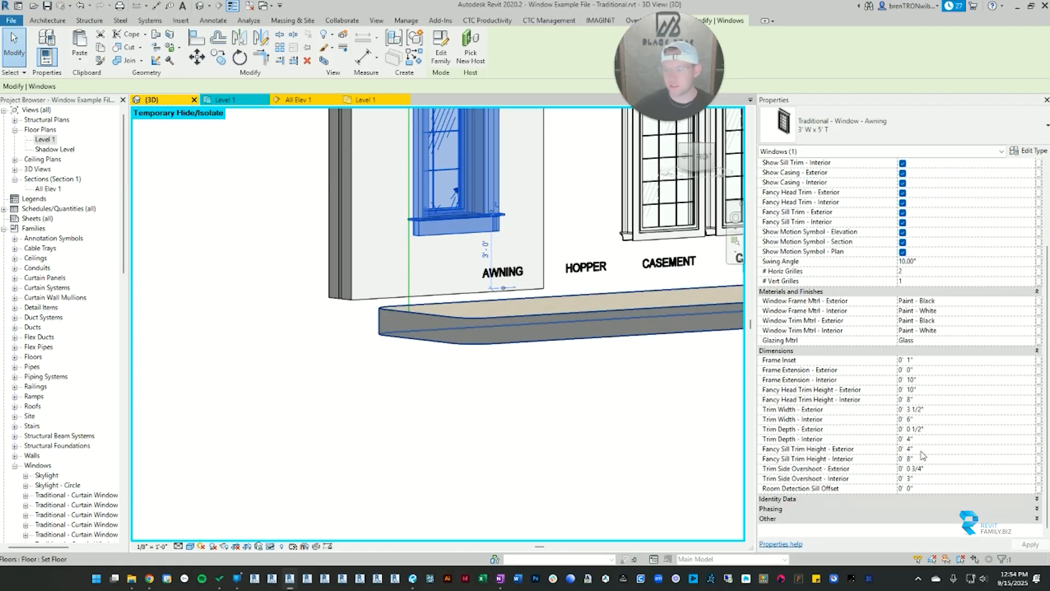
left_click(935, 489)
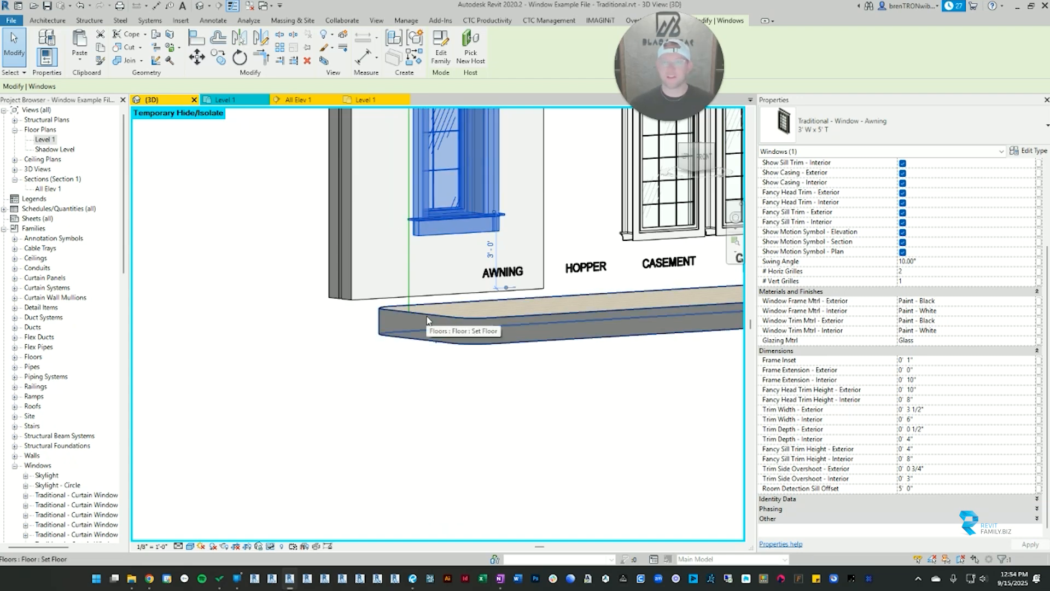
Step: Set the awning window's Room Detection Sill Offset to 0, clear the selection and show the full row of windows
left_click(471, 203)
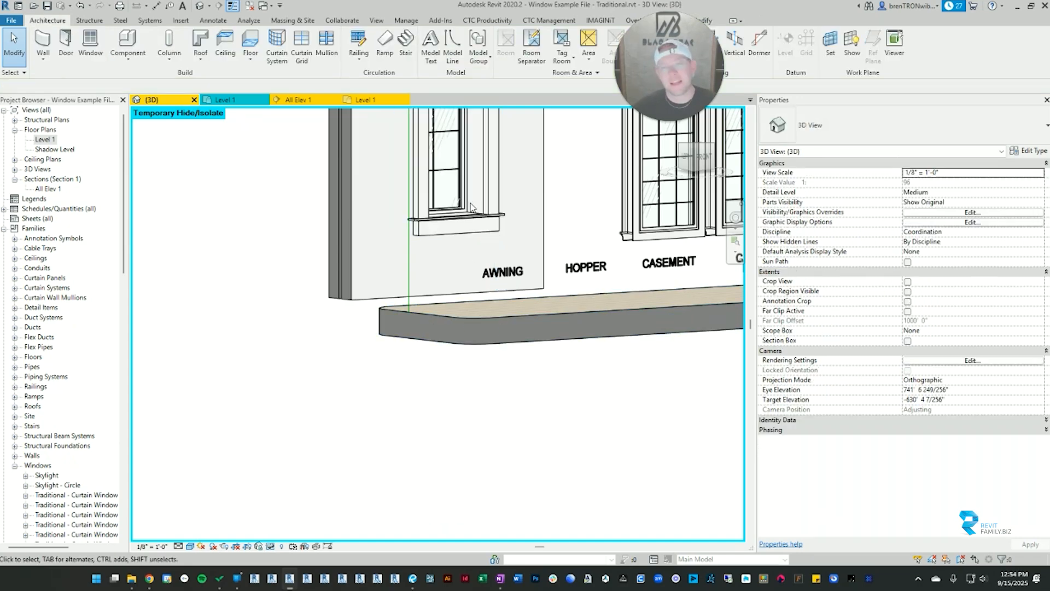
left_click(483, 194)
scroll(914, 447, "down", 5)
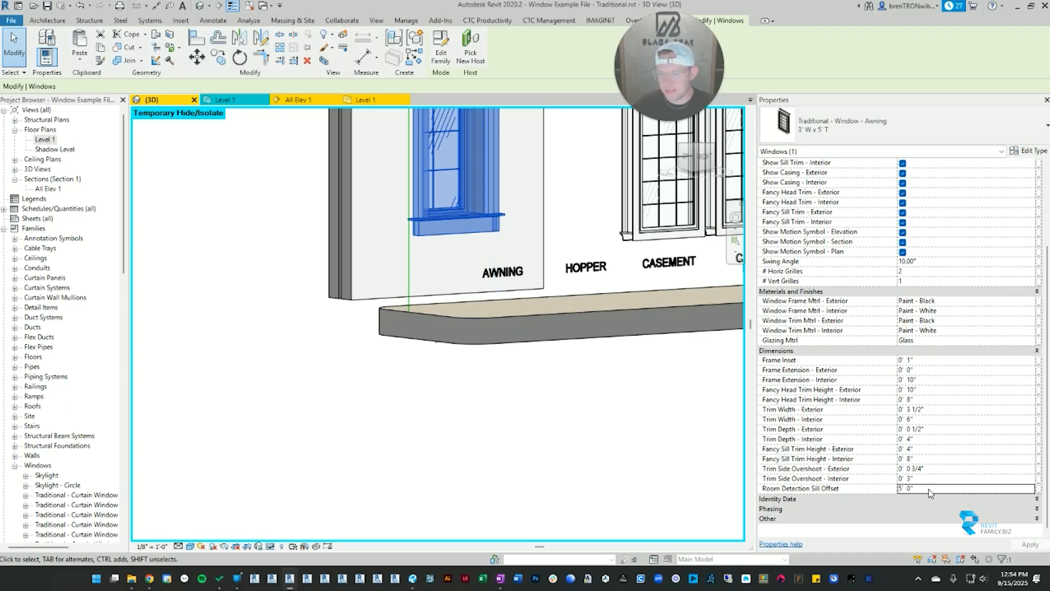
left_click(928, 490)
type("0")
key("Return")
scroll(446, 345, "down", 5)
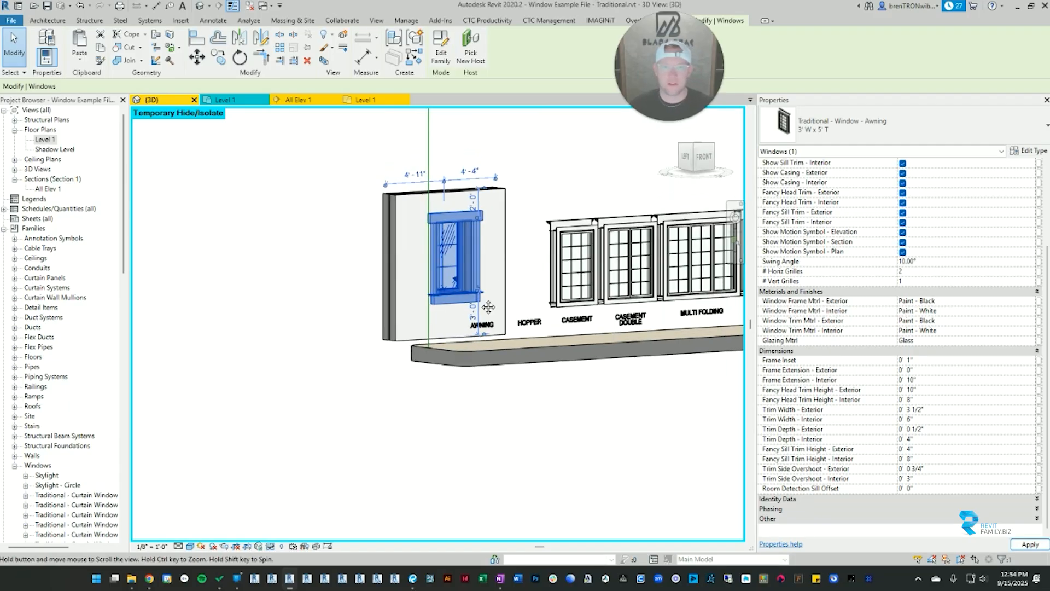
key("Escape")
middle_click_drag(544, 295, 341, 323, "shift")
scroll(513, 321, "down", 3)
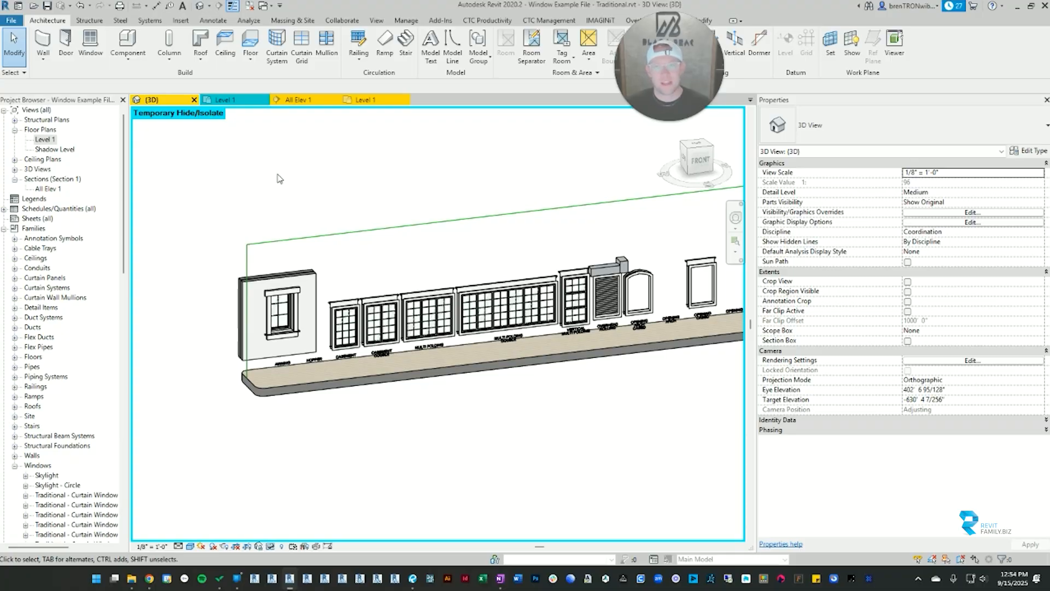
Step: Reset the temporary hide/isolate in the 3D view to bring back the hidden display wall and windows
scroll(368, 206, "down", 2)
key("h")
key("r")
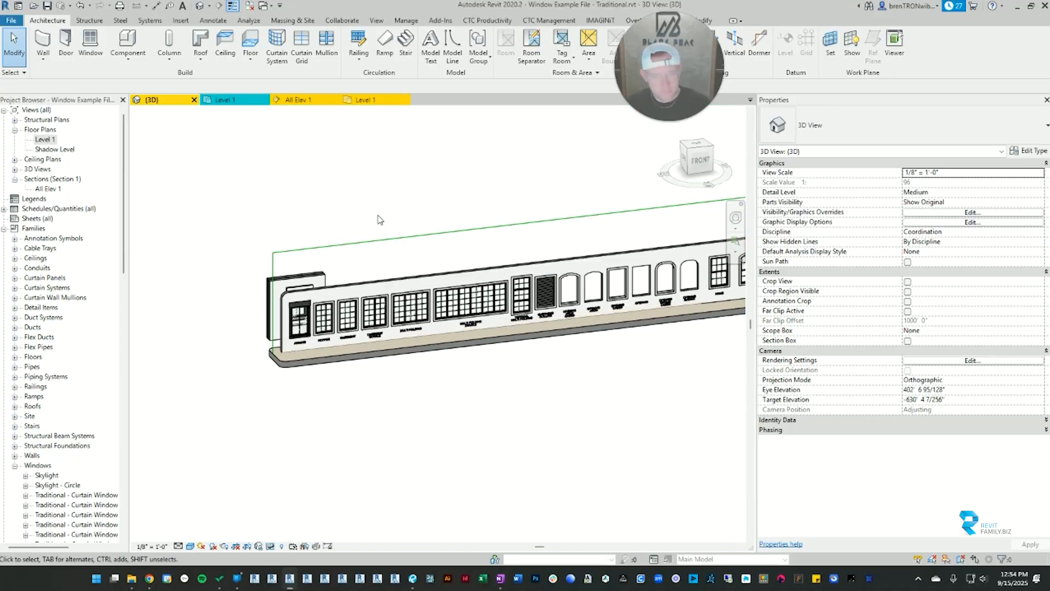
Step: Set the # Sashes Override of the Multi Slider Double window to 5 and clear the selection
scroll(402, 328, "down", 2)
middle_click_drag(496, 344, 493, 299, "shift")
scroll(492, 295, "down", 2)
middle_click_drag(551, 285, 481, 282)
scroll(463, 280, "up", 5)
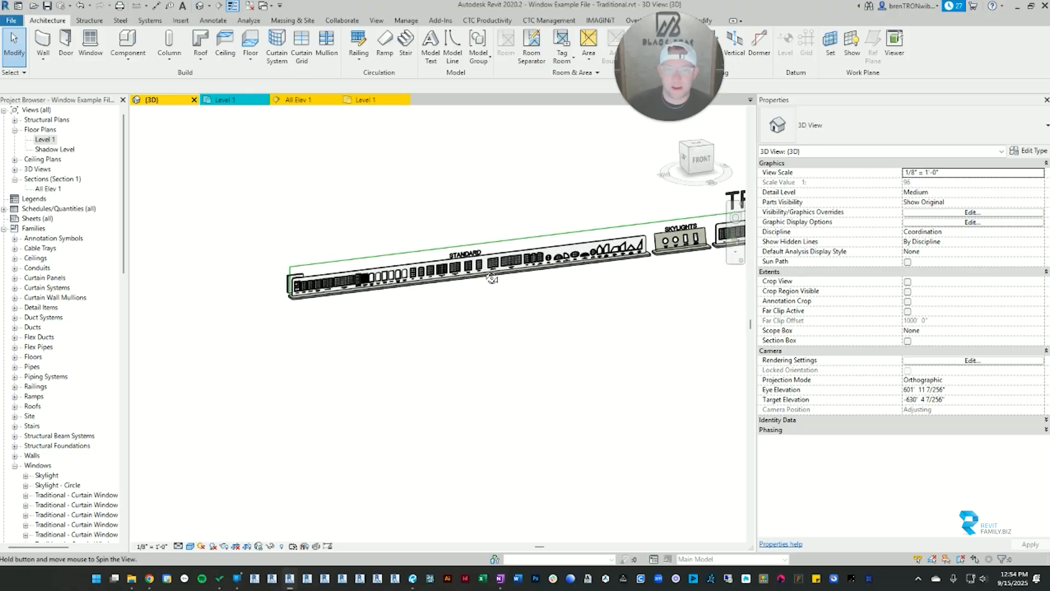
scroll(462, 280, "up", 3)
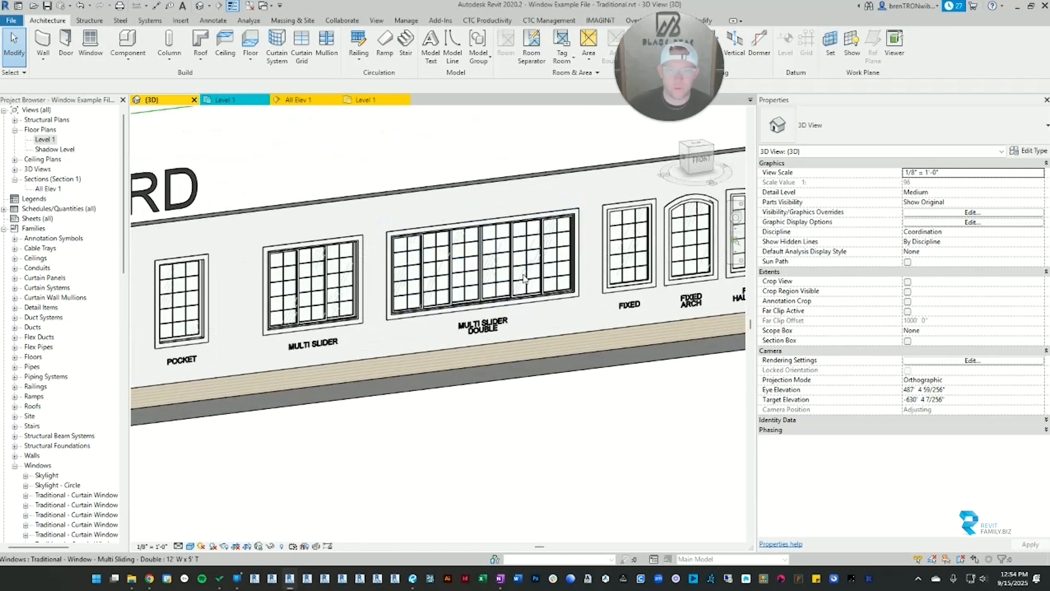
scroll(470, 274, "down", 1)
left_click(491, 251)
scroll(491, 250, "up", 2)
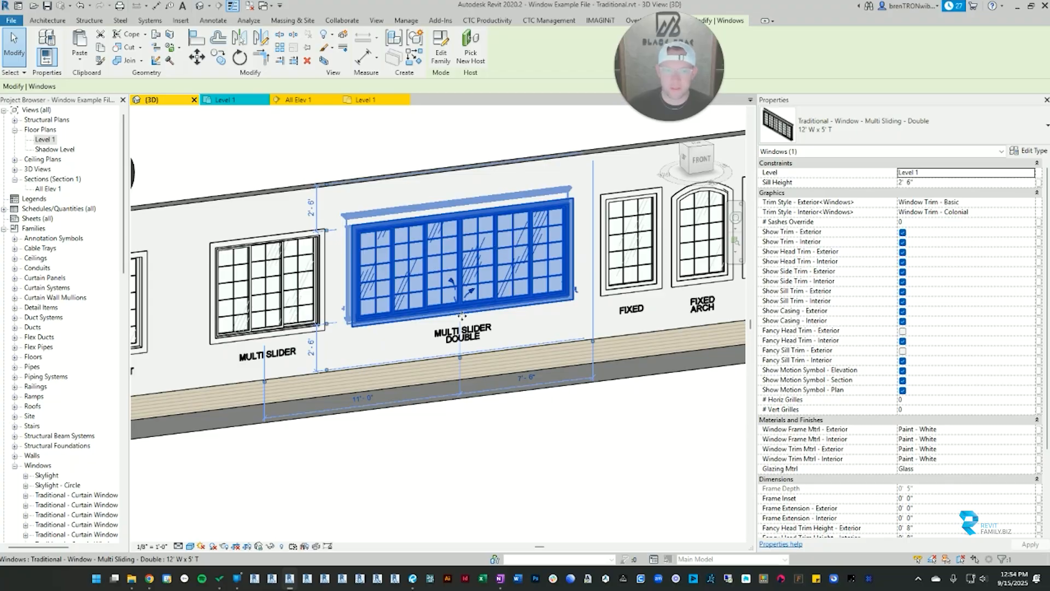
scroll(462, 315, "up", 3)
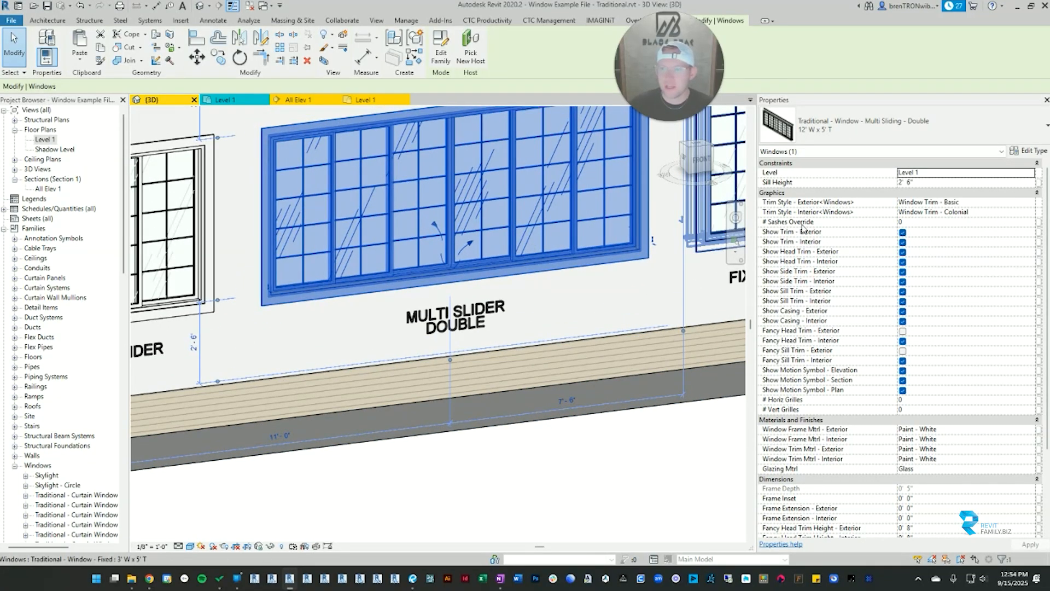
left_click(938, 223)
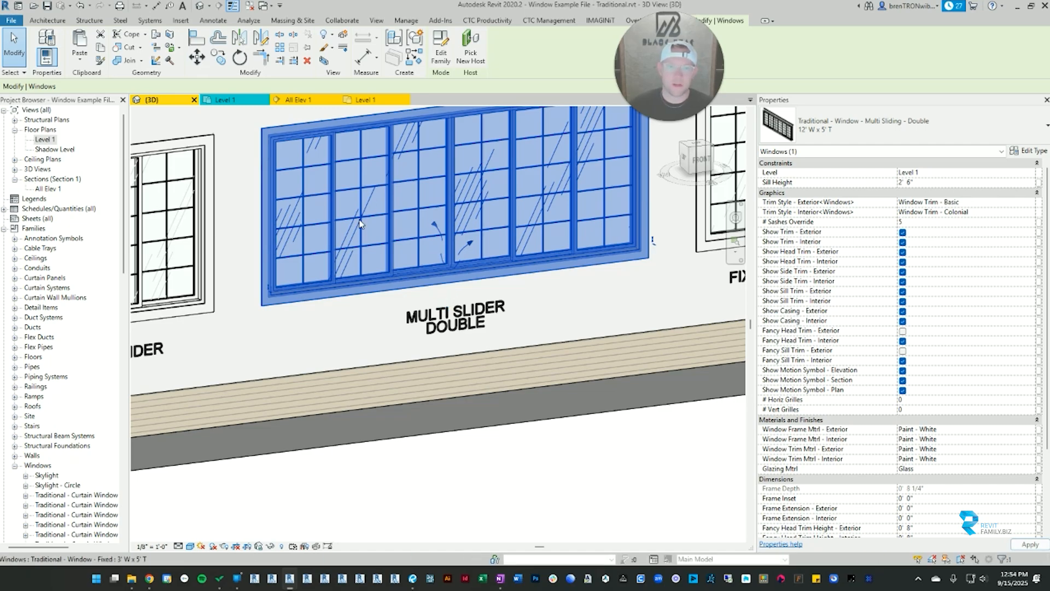
scroll(484, 292, "down", 2)
key("Escape")
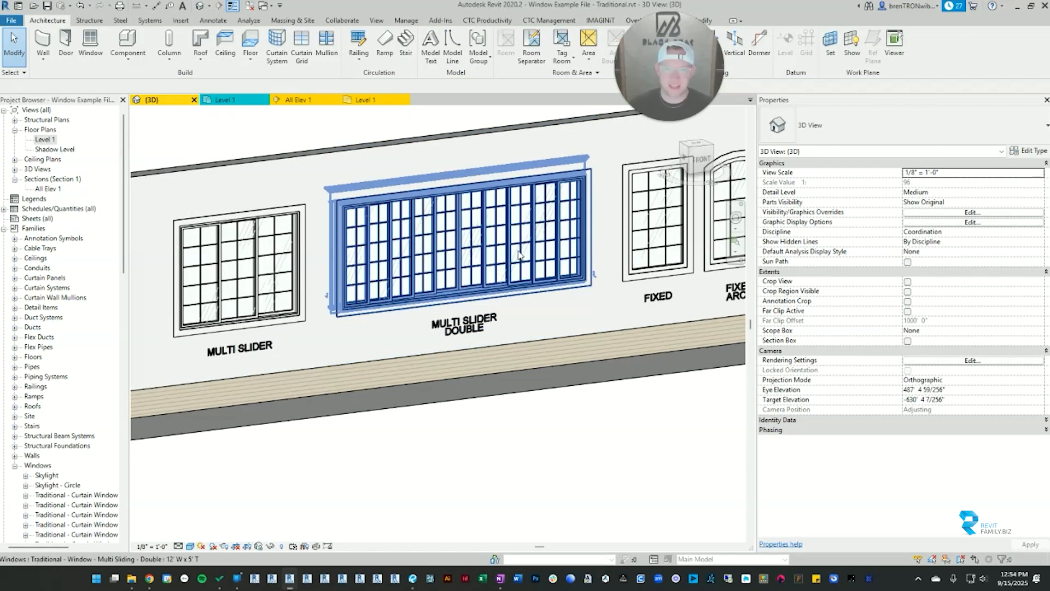
Step: Set the # Sashes Override of the Multi Slider Double window to 0
left_click(452, 258)
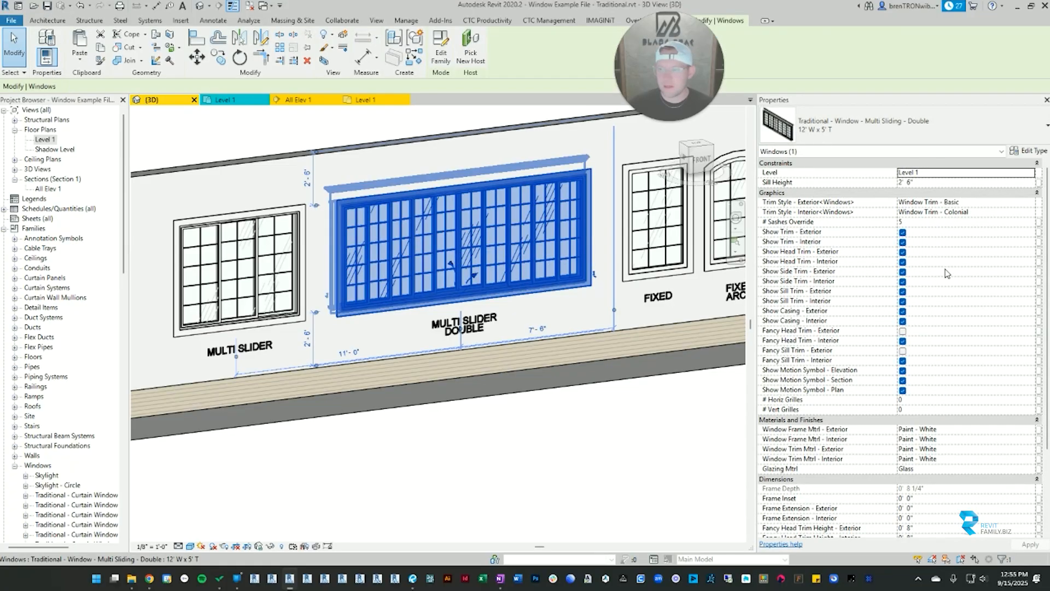
left_click(931, 224)
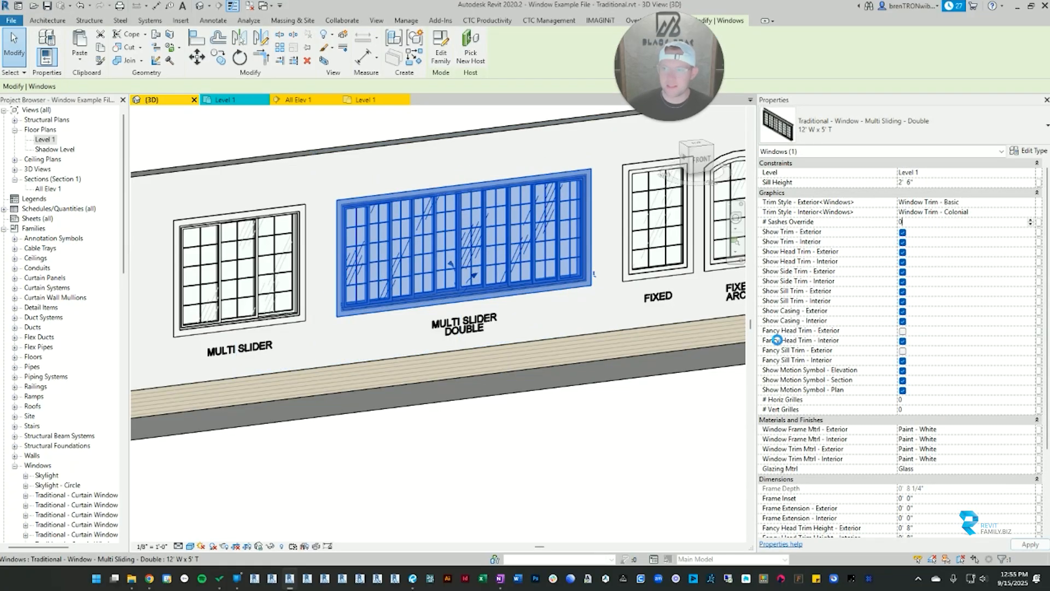
scroll(922, 307, "down", 7)
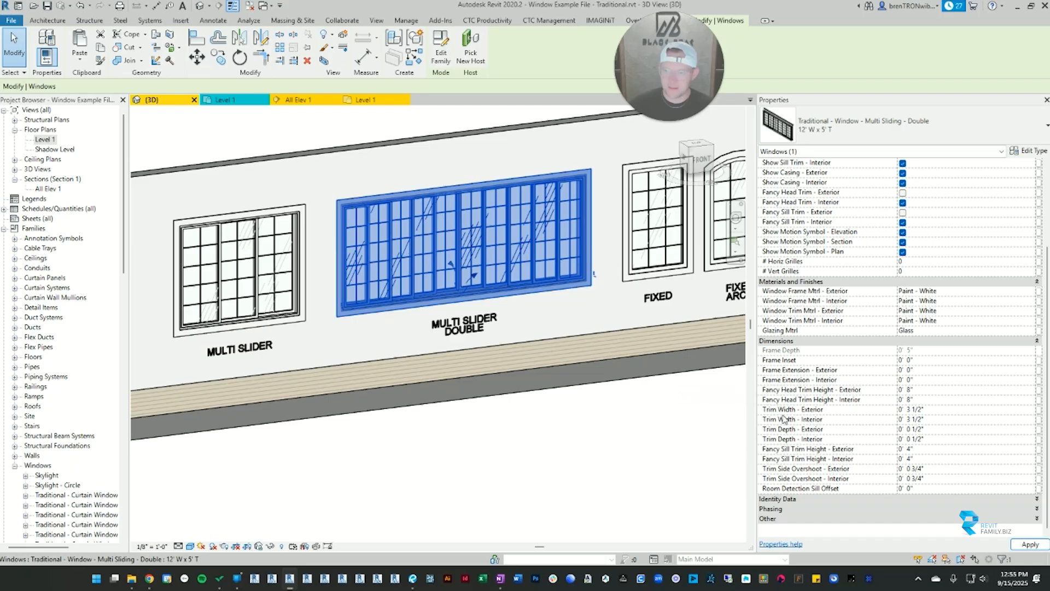
Step: Review the Max Sash Width type parameter of the Multi Slider Double window, close its type properties and clear the selection
left_click(1028, 151)
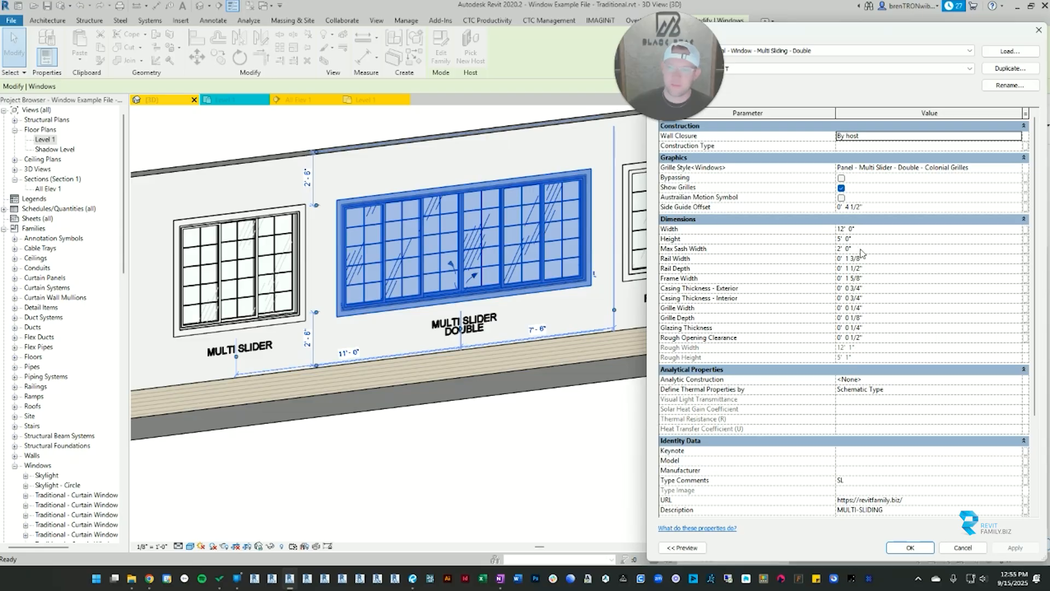
left_click(858, 248)
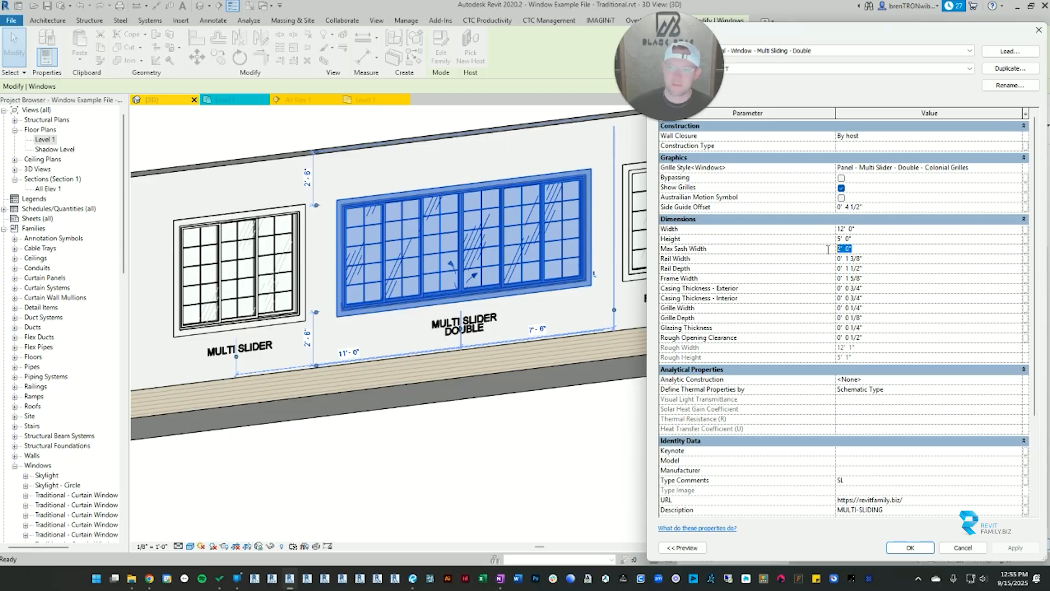
left_click(1038, 30)
key("Escape")
Step: Open the type properties of the Casement Double window and check which types are available
scroll(482, 384, "down", 3)
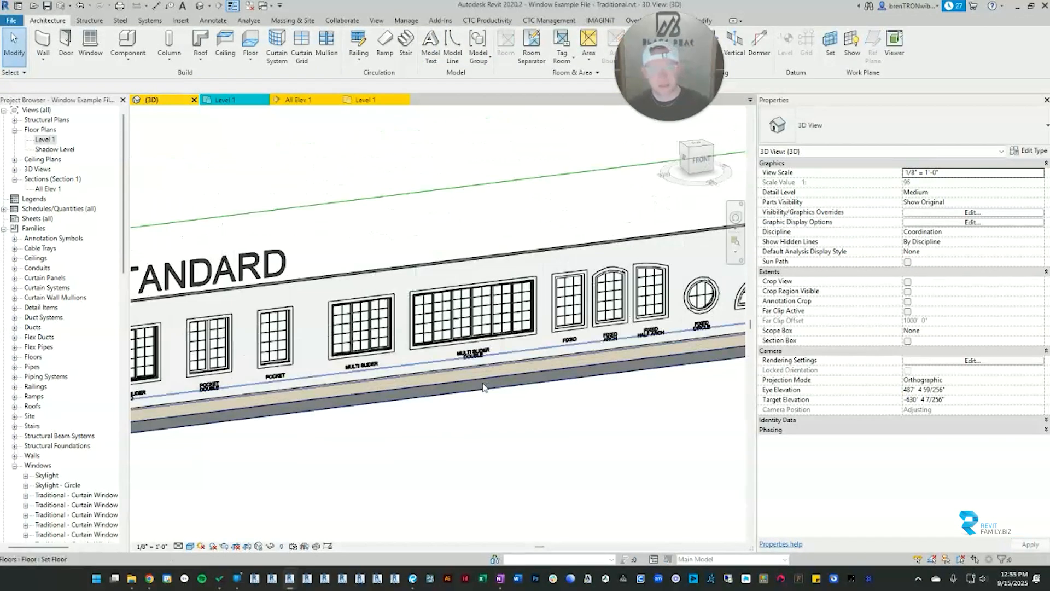
scroll(485, 376, "down", 5)
middle_click_drag(399, 400, 612, 349)
scroll(416, 351, "up", 5)
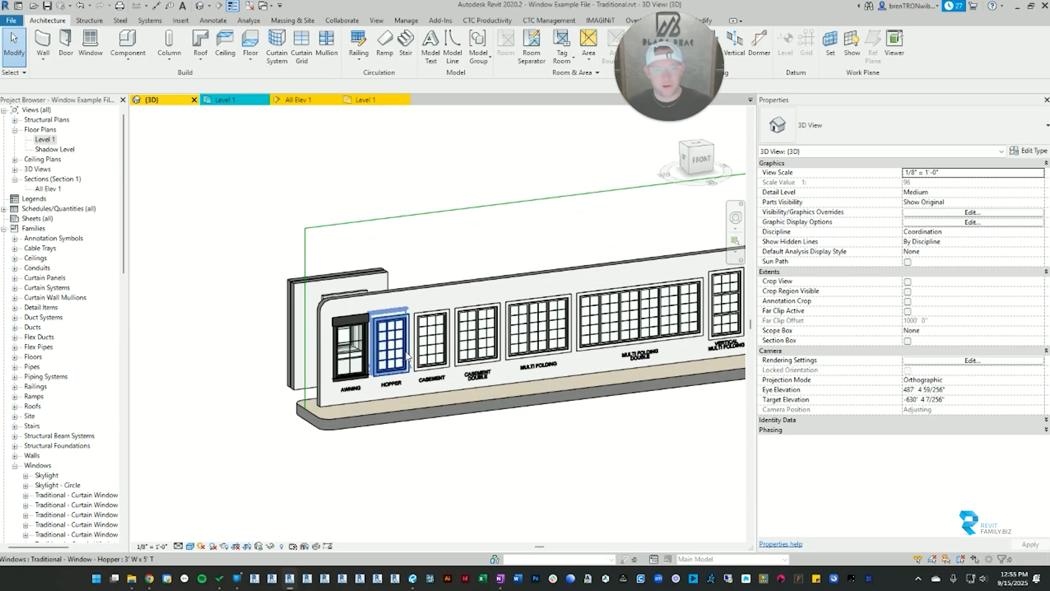
scroll(477, 296, "up", 5)
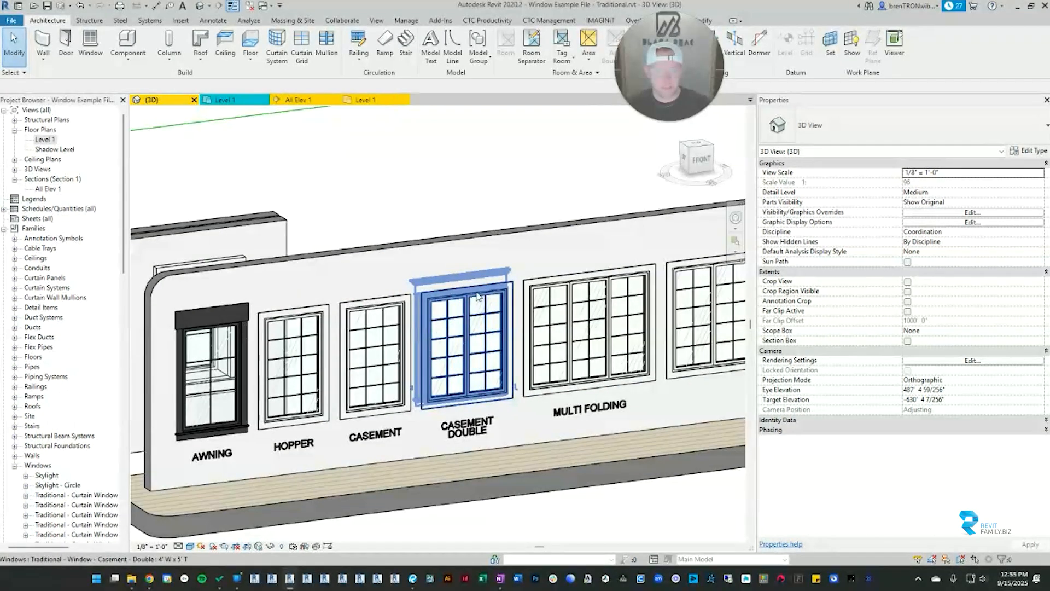
left_click(477, 296)
left_click(1027, 151)
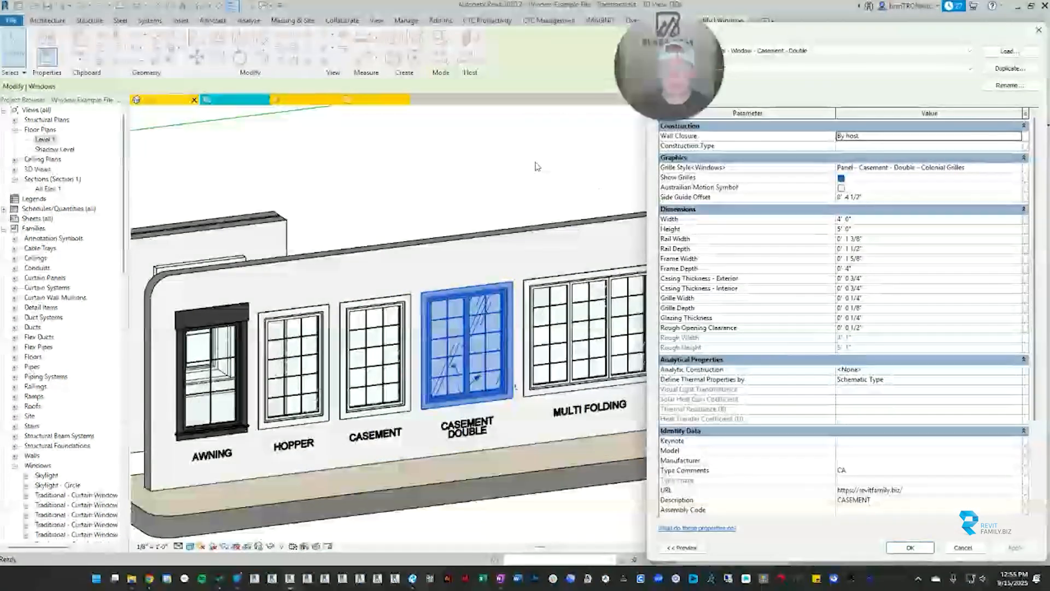
left_click(879, 70)
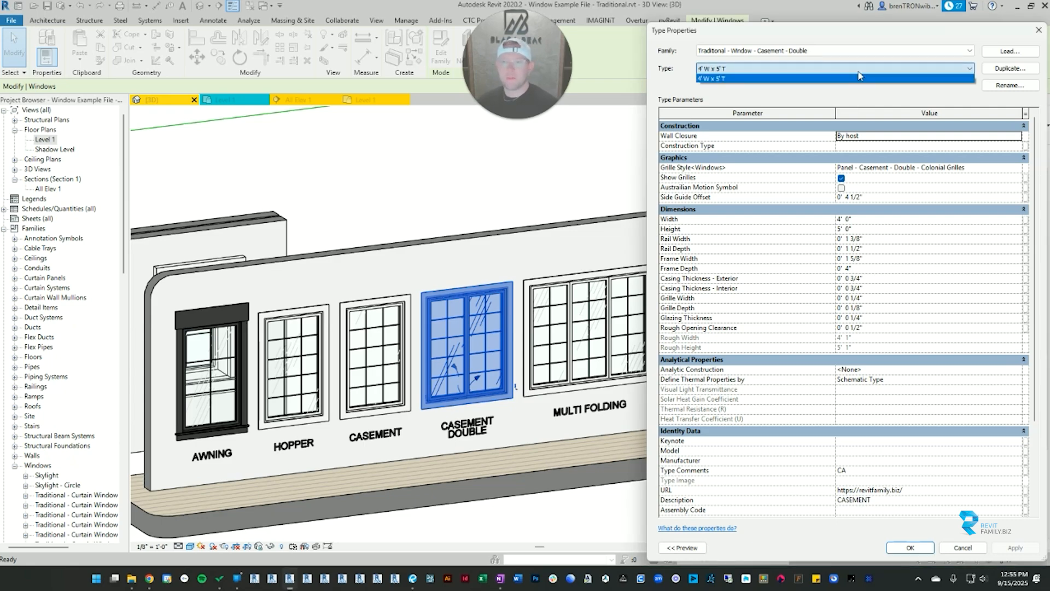
left_click(786, 73)
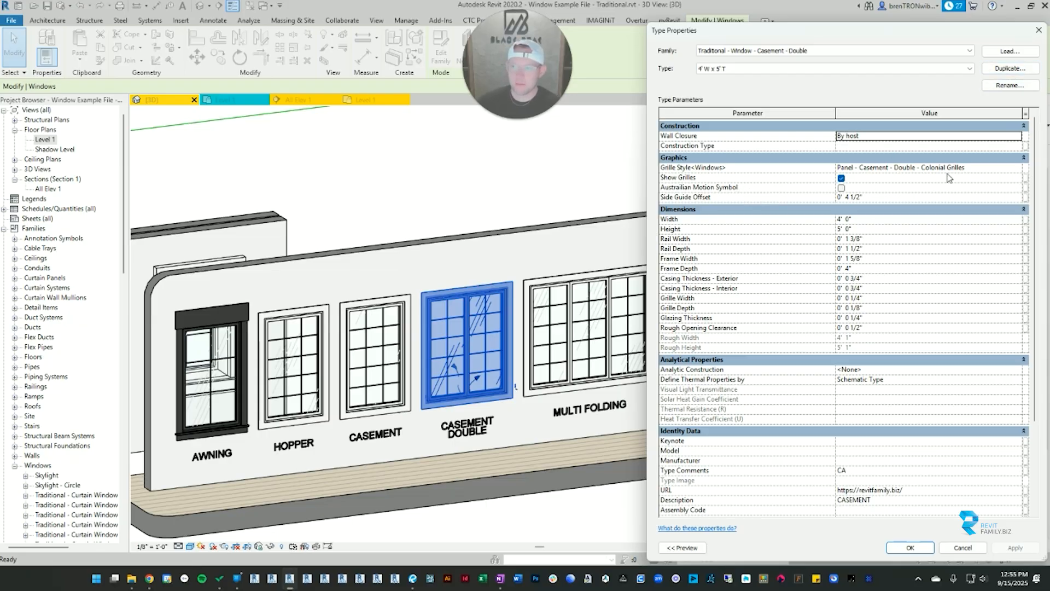
Step: Set the Casement Double type's Grille Style to Panel - Casement - Double - Prairie Grilles and turn off Show Grilles, applying both changes
left_click(1005, 167)
left_click(1018, 168)
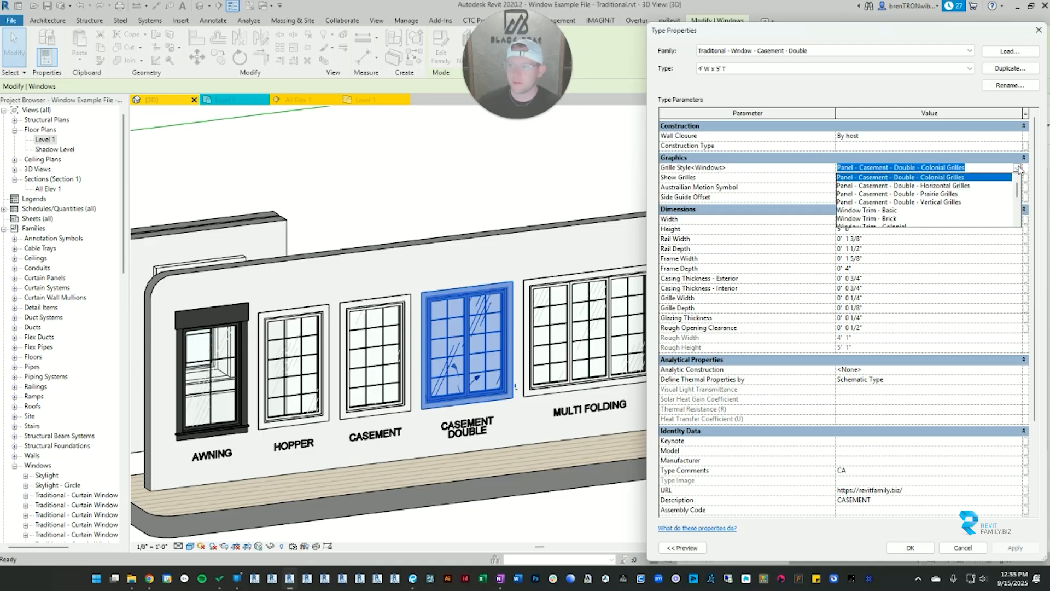
left_click(938, 194)
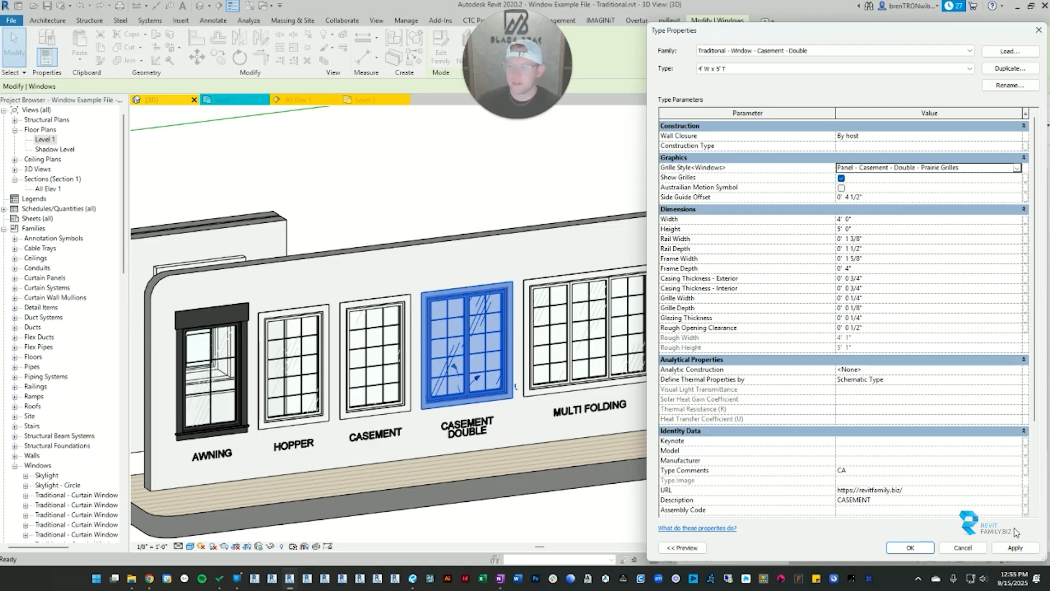
left_click(1015, 548)
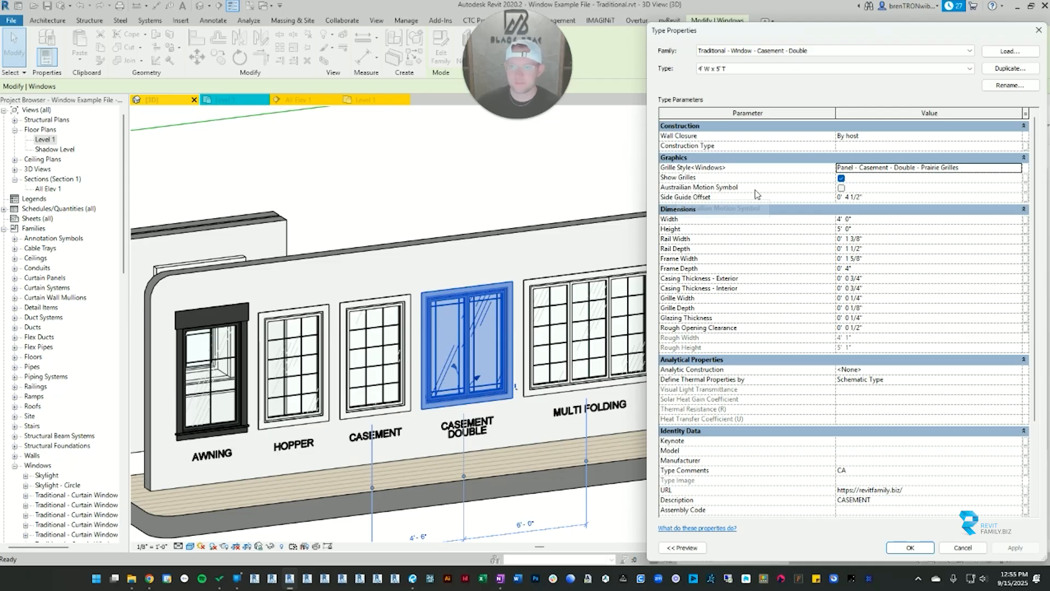
left_click(842, 179)
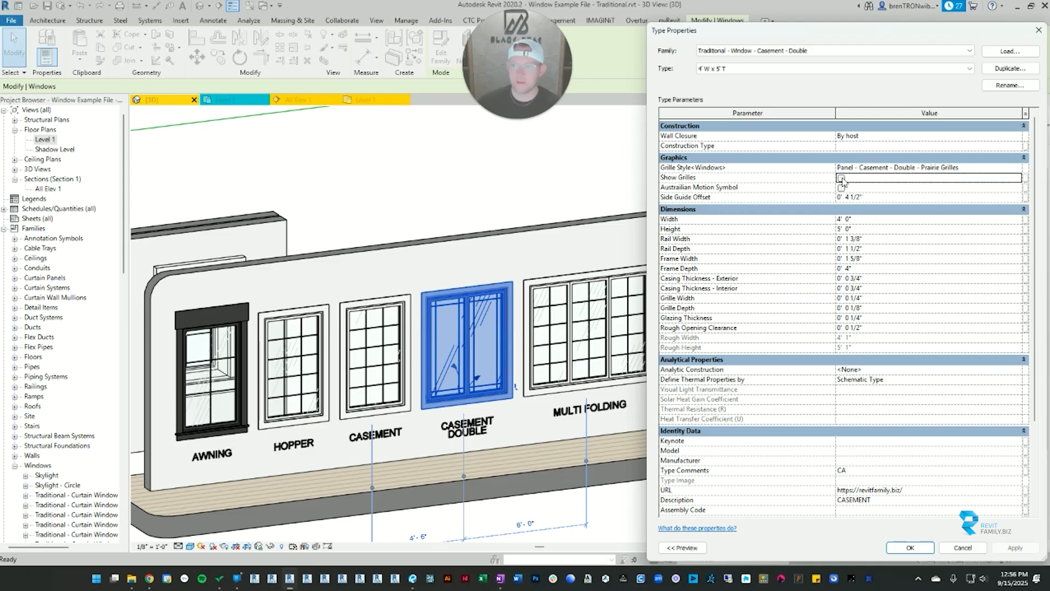
left_click(1020, 549)
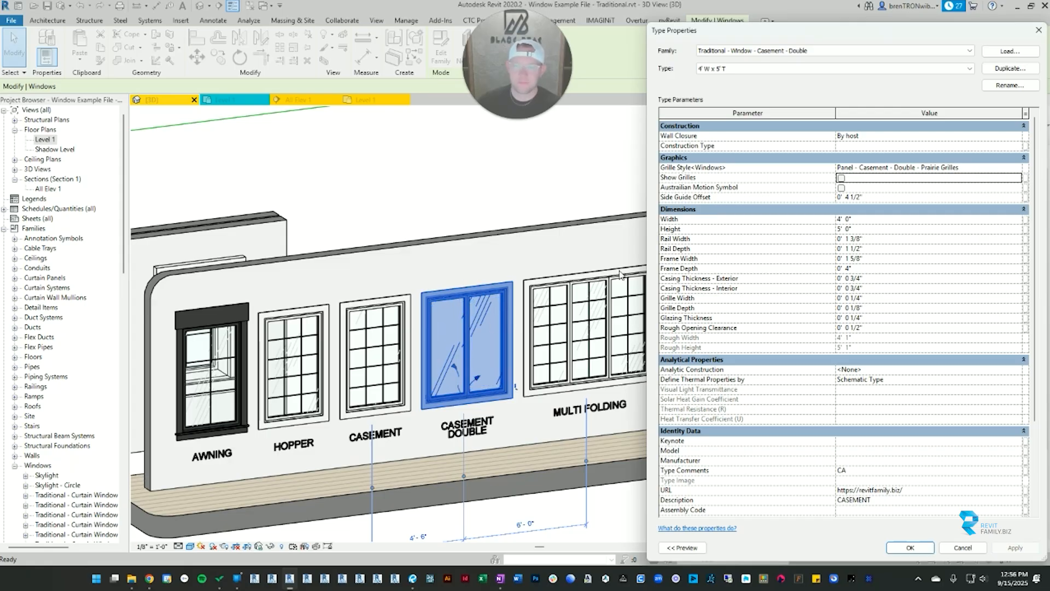
Step: Try turning Show Grilles back on, inspect the Side Guide Offset parameter and close the type properties without applying
left_click(841, 178)
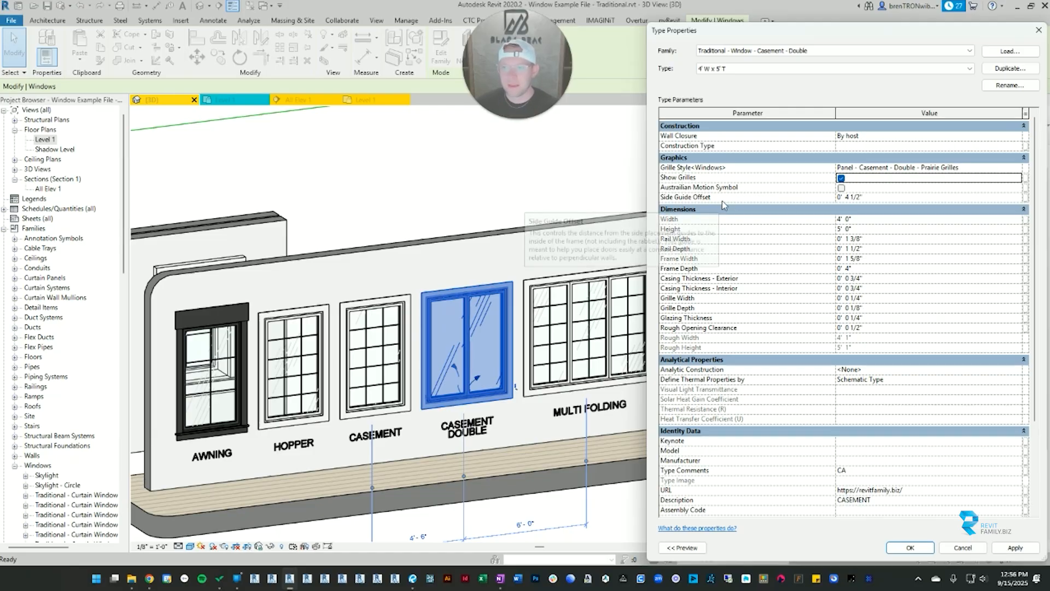
left_click(845, 197)
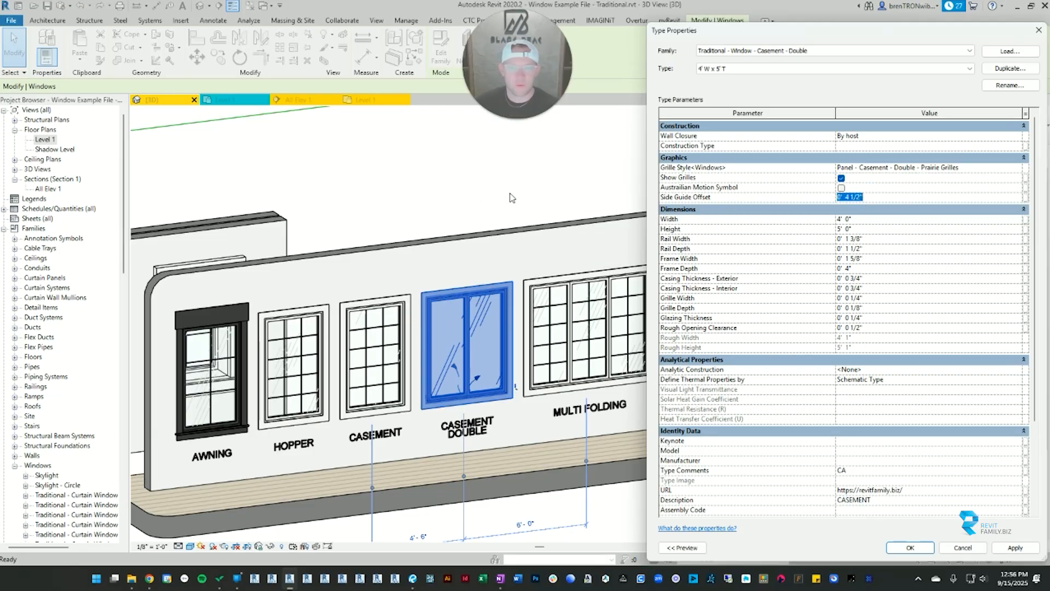
left_click(1038, 30)
Step: Switch to the Level 1 floor plan and examine the side guide lines around the awning window
left_click(228, 140)
left_click(373, 102)
left_click(306, 101)
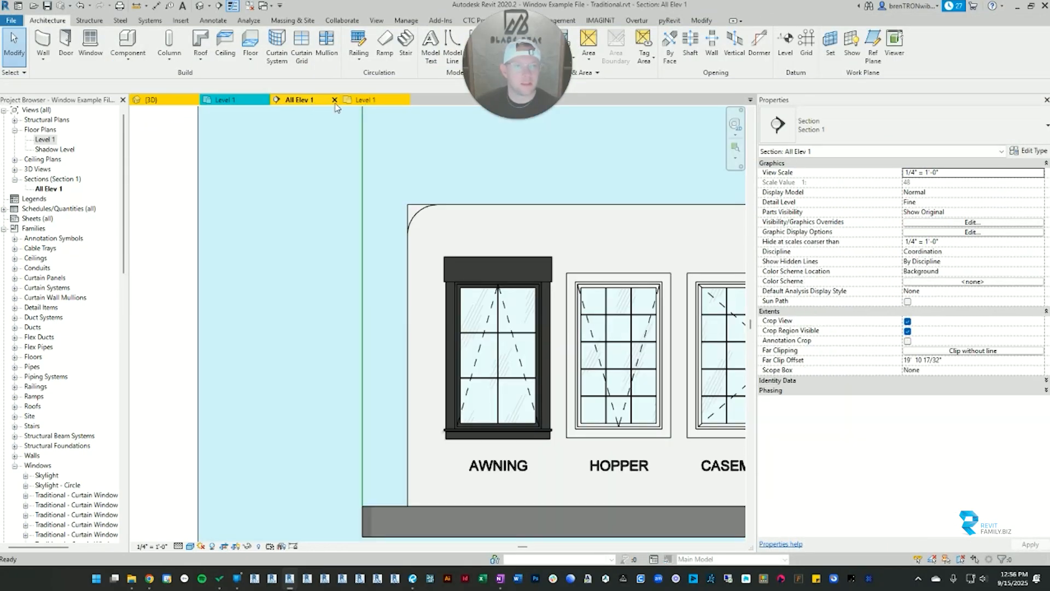
left_click(366, 100)
left_click(459, 255)
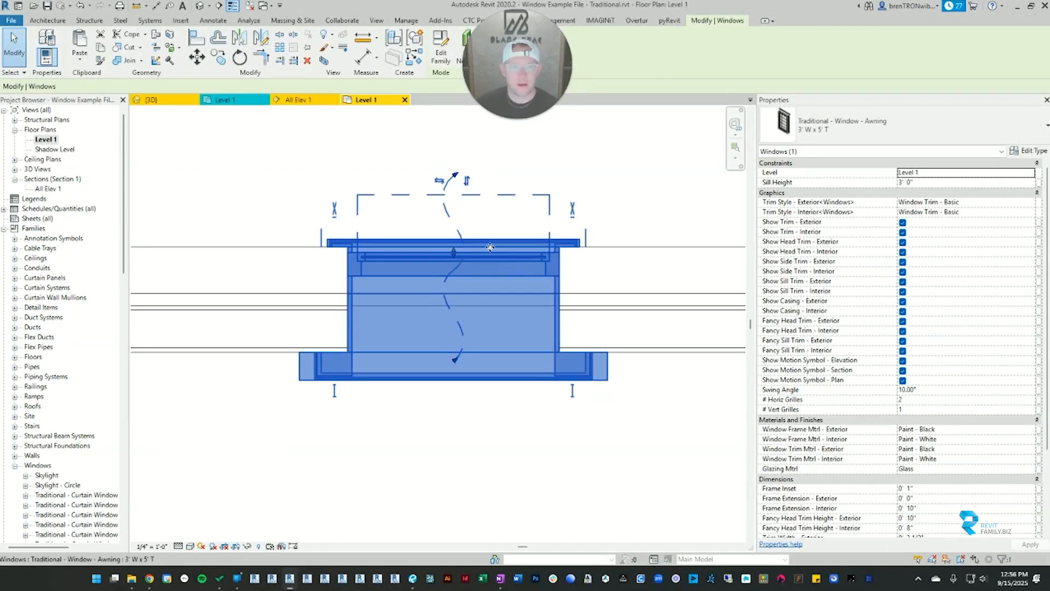
scroll(541, 246, "up", 2)
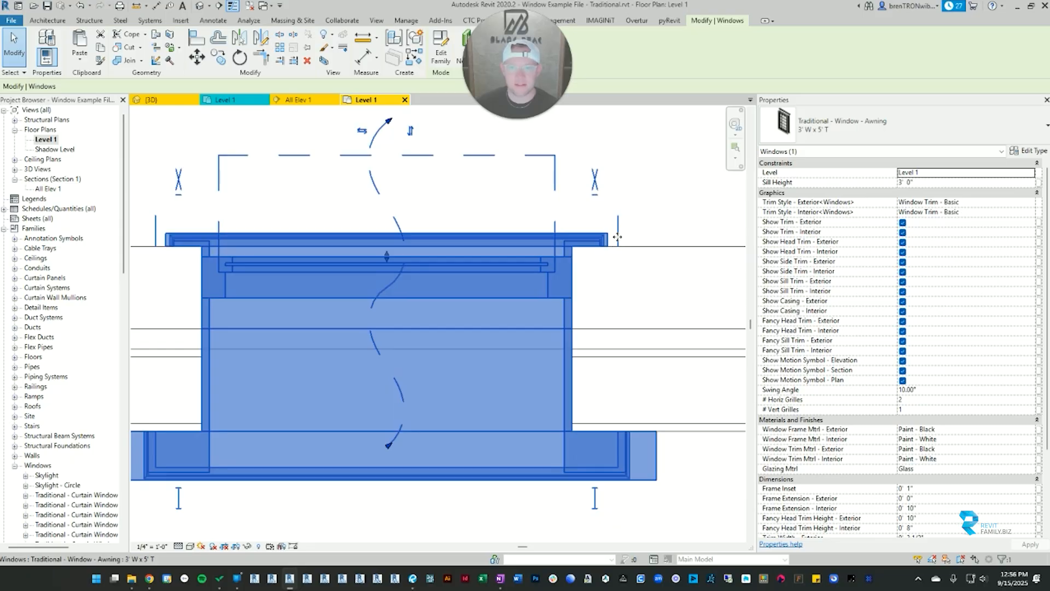
scroll(600, 237, "down", 3)
scroll(382, 274, "down", 2)
middle_click_drag(383, 275, 531, 281)
key("Escape")
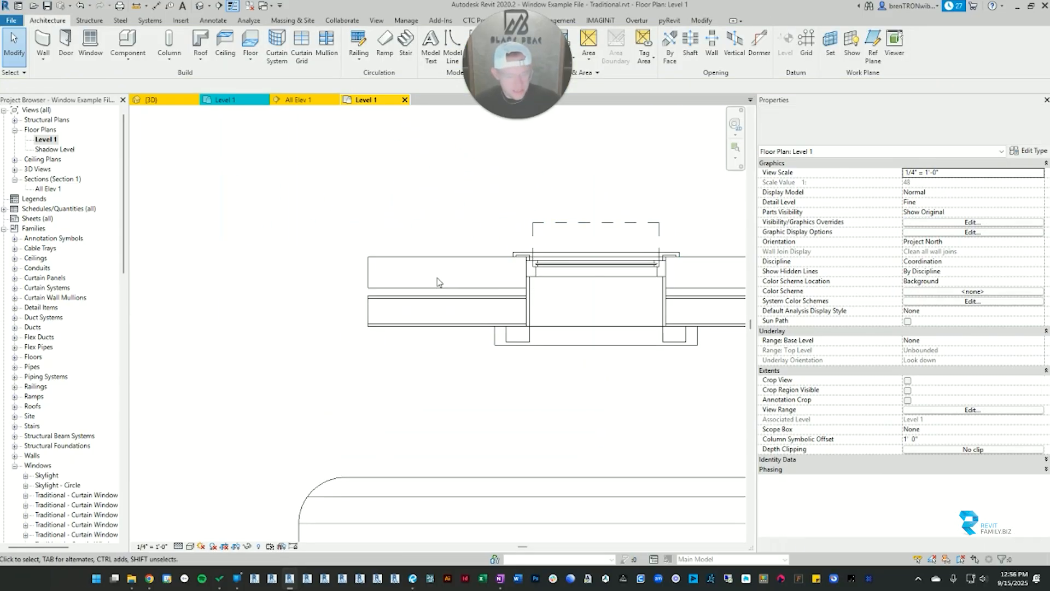
key("w")
key("a")
left_click(419, 256)
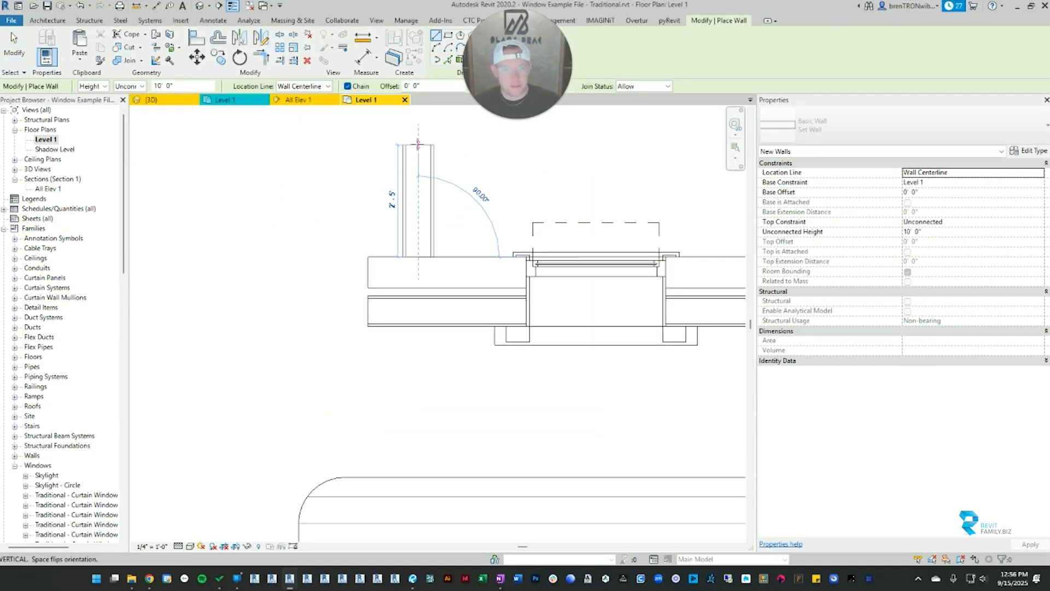
key("Escape")
key("Escape")
middle_click_drag(446, 221, 441, 297)
left_click(426, 268)
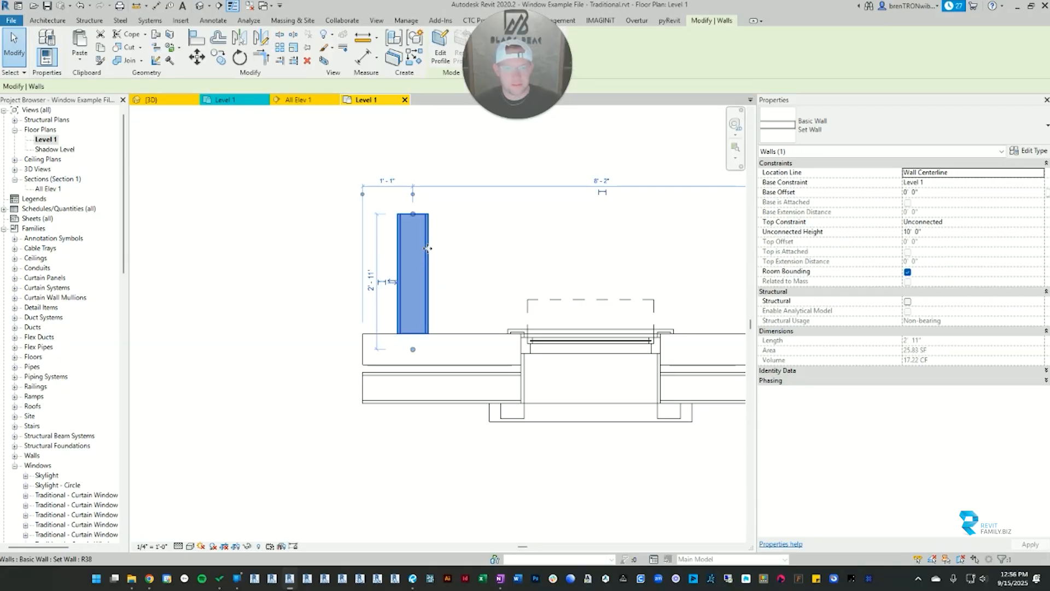
key("Delete")
Step: Draw a short wall perpendicular to the interior face of the stacked walls, to the left of the awning window
key("w")
key("a")
left_click(420, 403)
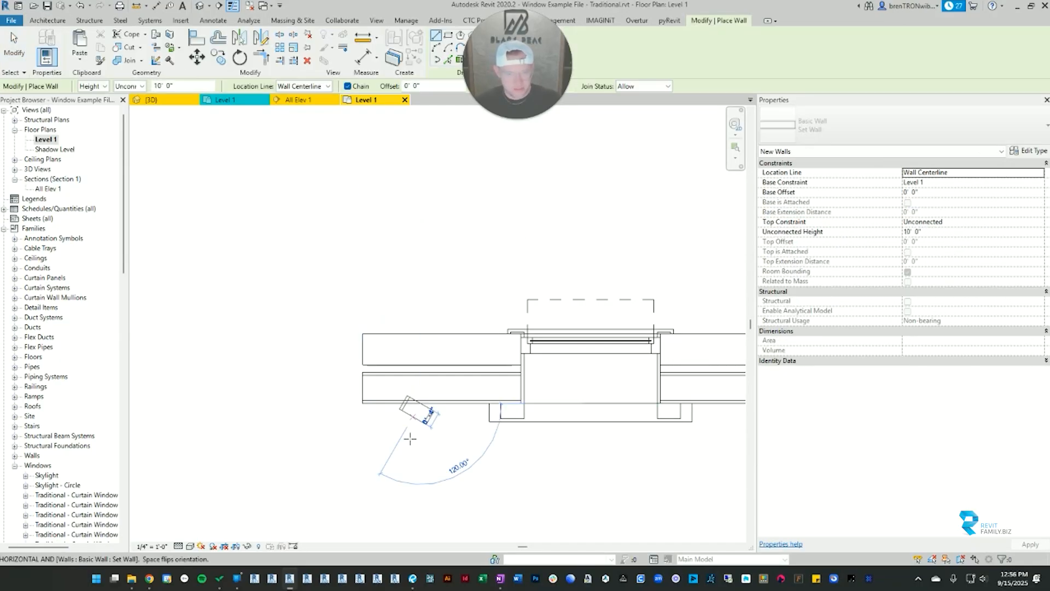
left_click(419, 499)
key("Escape")
key("Escape")
Step: Copy the short perpendicular wall to the right side of the awning window, next to the end of its interior sill trim
scroll(383, 437, "up", 2)
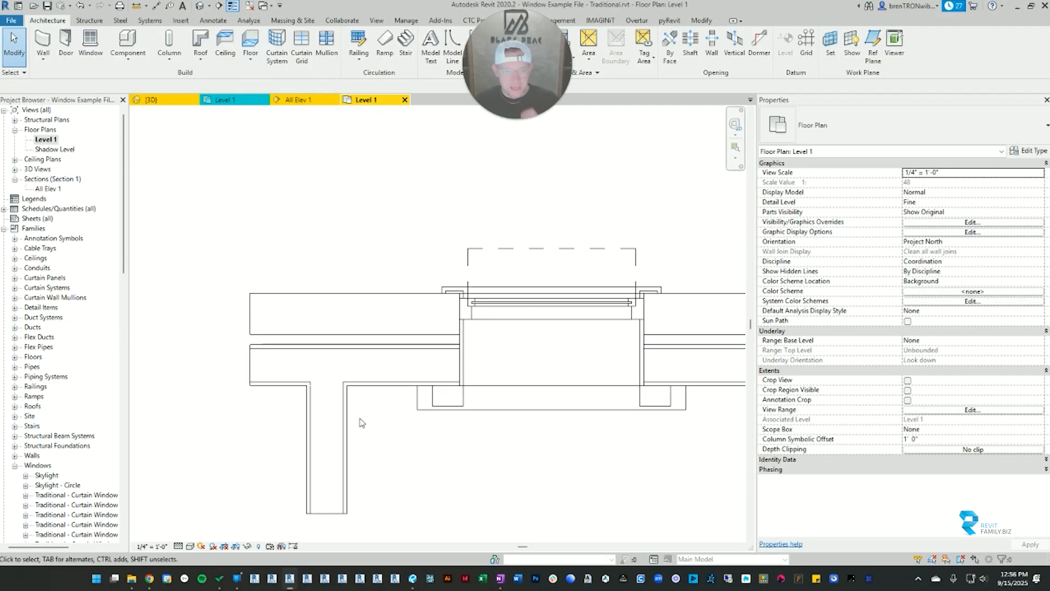
left_click(348, 427)
key("m")
key("v")
left_click(348, 423)
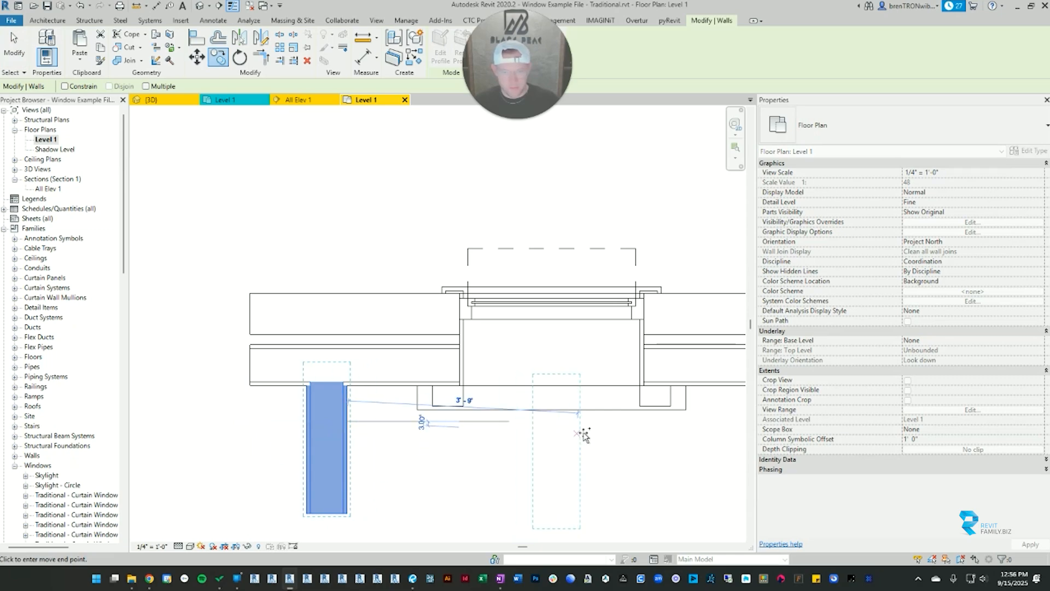
left_click(725, 432)
key("Escape")
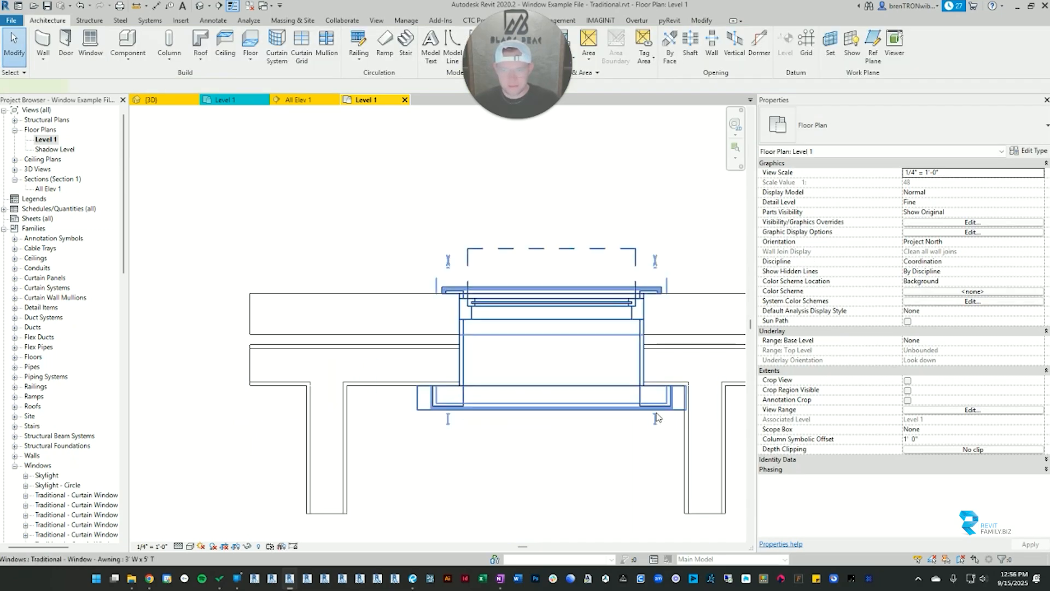
Step: Move the awning window left along the stacked walls, between the perpendicular walls, and check its side guide line at the exterior trim
left_click(575, 412)
left_click_drag(576, 411, 529, 411)
key("Escape")
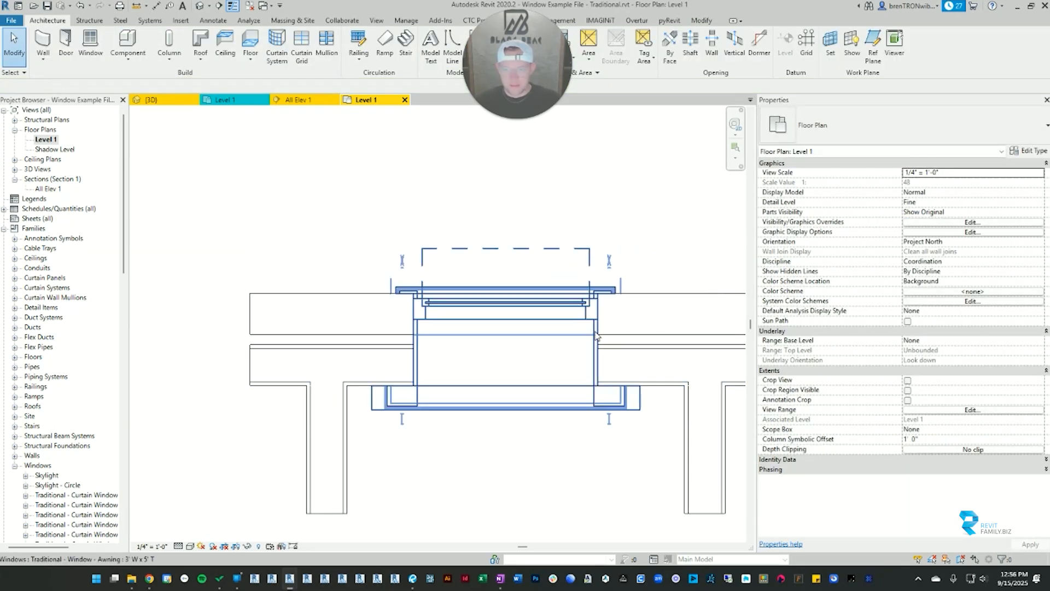
left_click(462, 305)
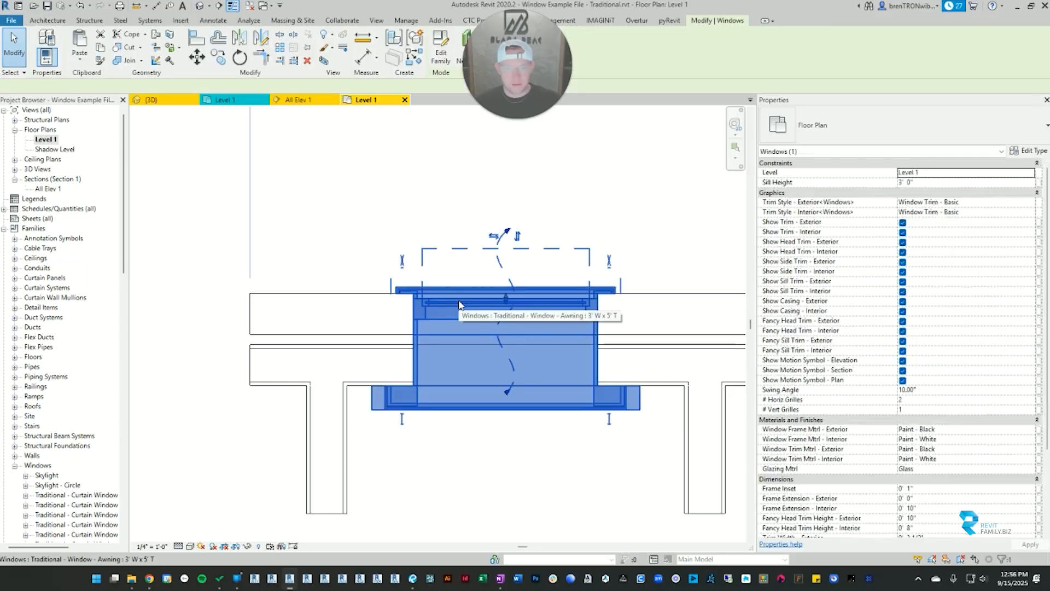
scroll(388, 293, "up", 3)
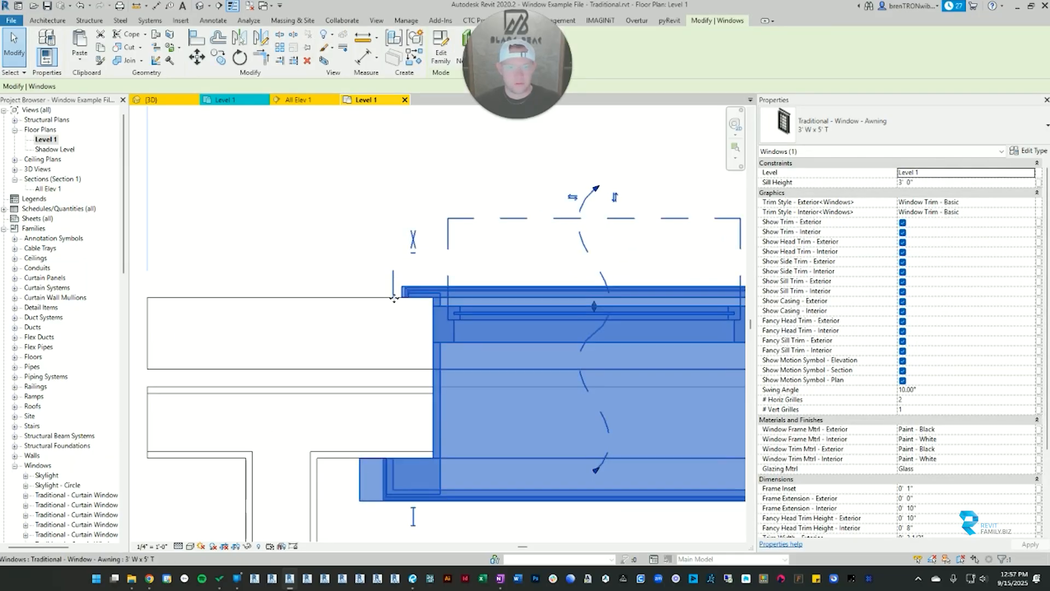
scroll(395, 271, "down", 3)
middle_click_drag(396, 274, 397, 290)
left_click(382, 321)
scroll(389, 297, "up", 2)
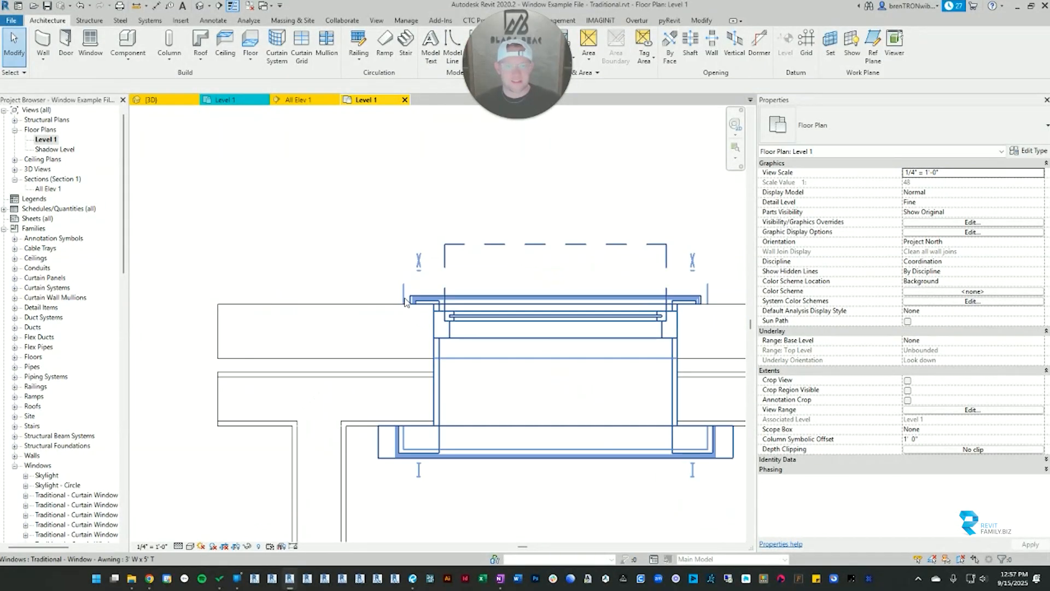
Step: Align the awning window's left side guide line with the inner face of the left perpendicular wall
key("a")
key("l")
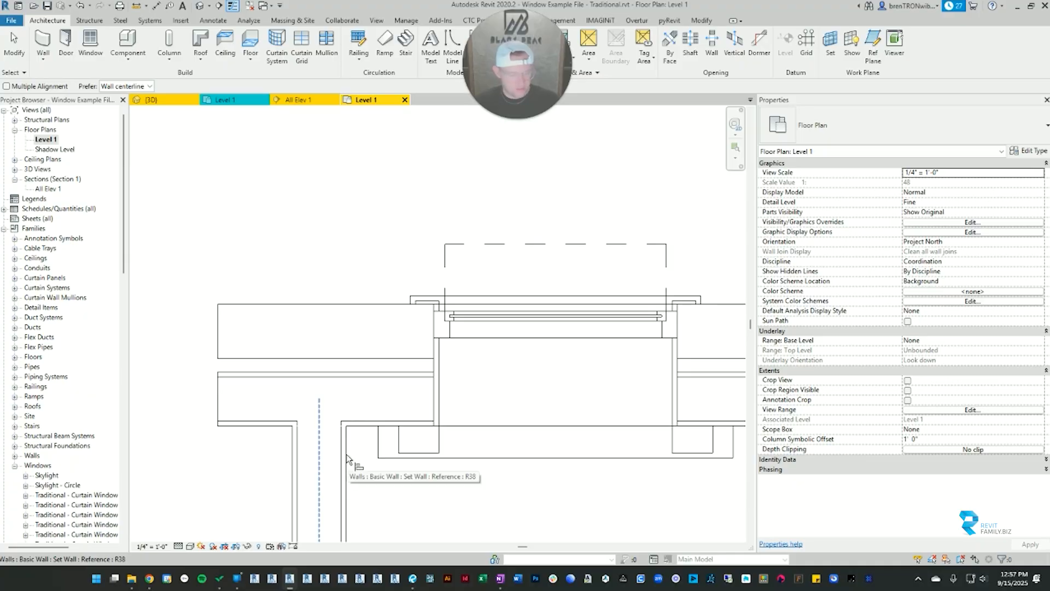
left_click(347, 424)
left_click(403, 294)
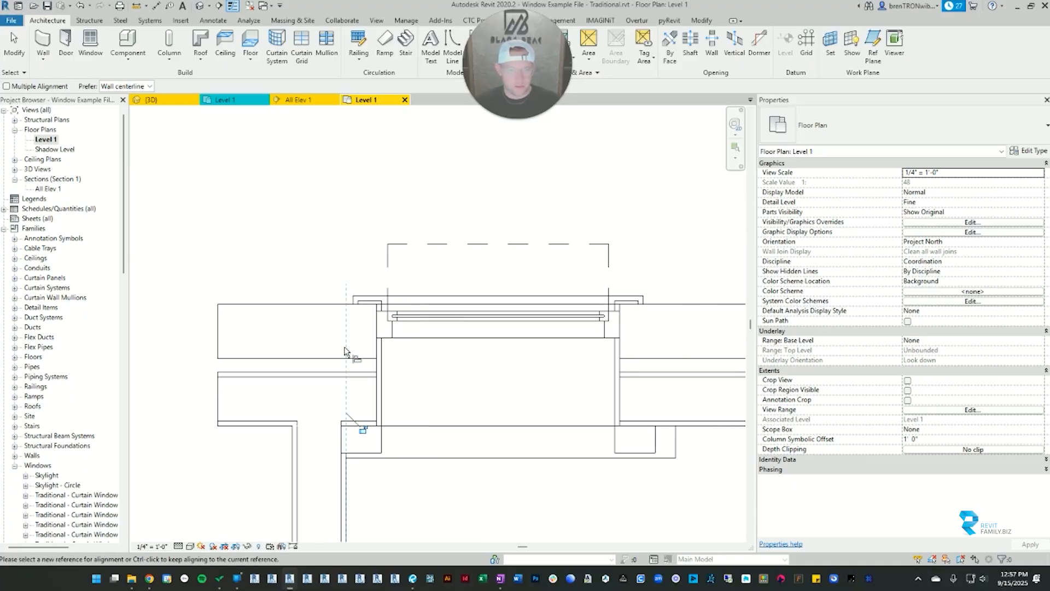
scroll(376, 430, "down", 2)
key("Escape")
key("Escape")
Step: Set the awning window's interior trim width to 3" and interior trim depth to 0.5"
left_click(544, 450)
scroll(450, 332, "down", 1)
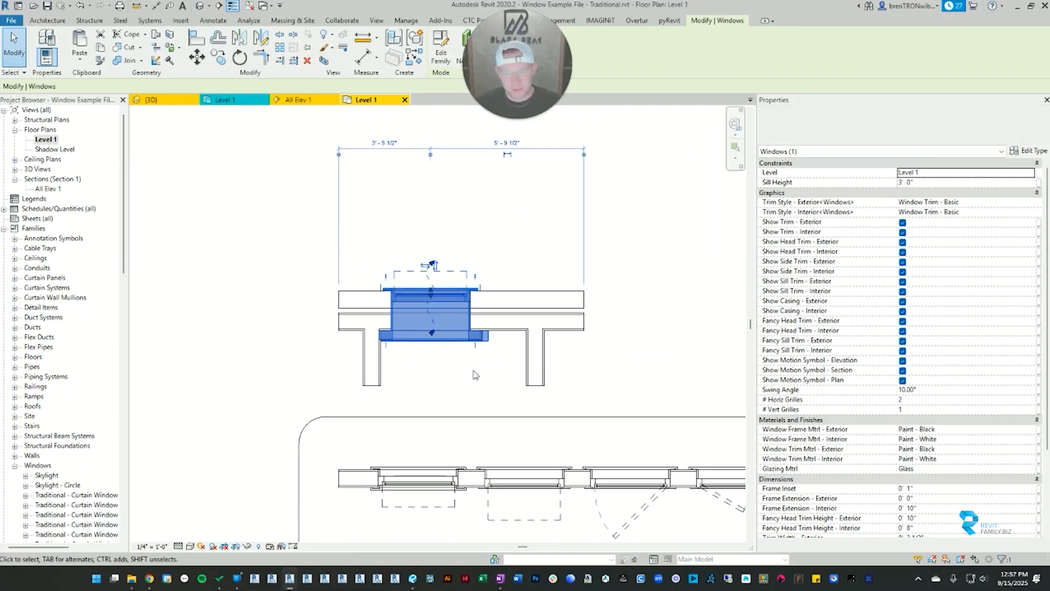
scroll(449, 331, "up", 3)
scroll(890, 419, "down", 4)
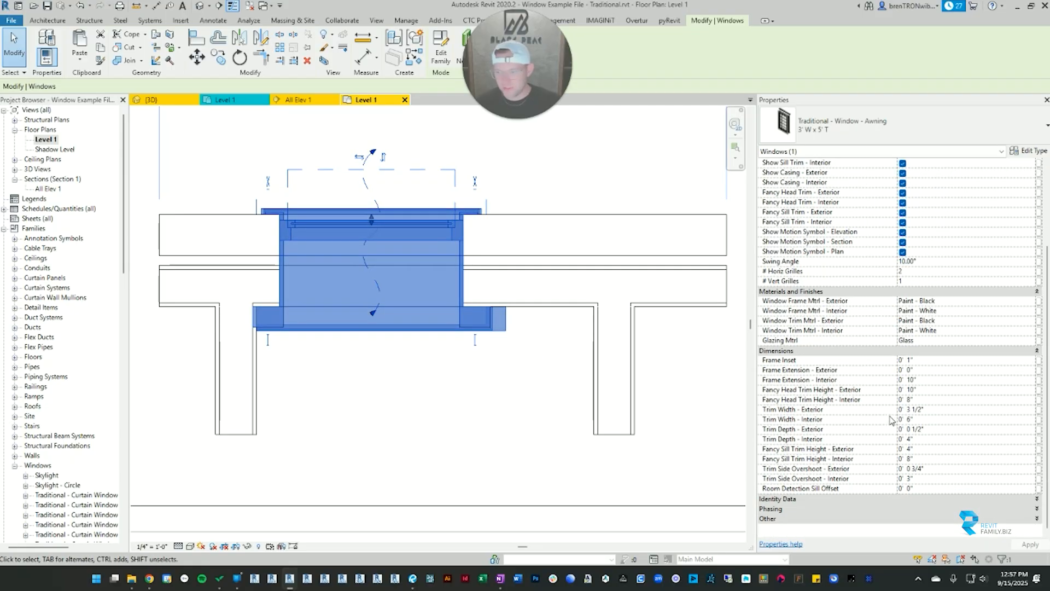
left_click(925, 420)
type("3\"")
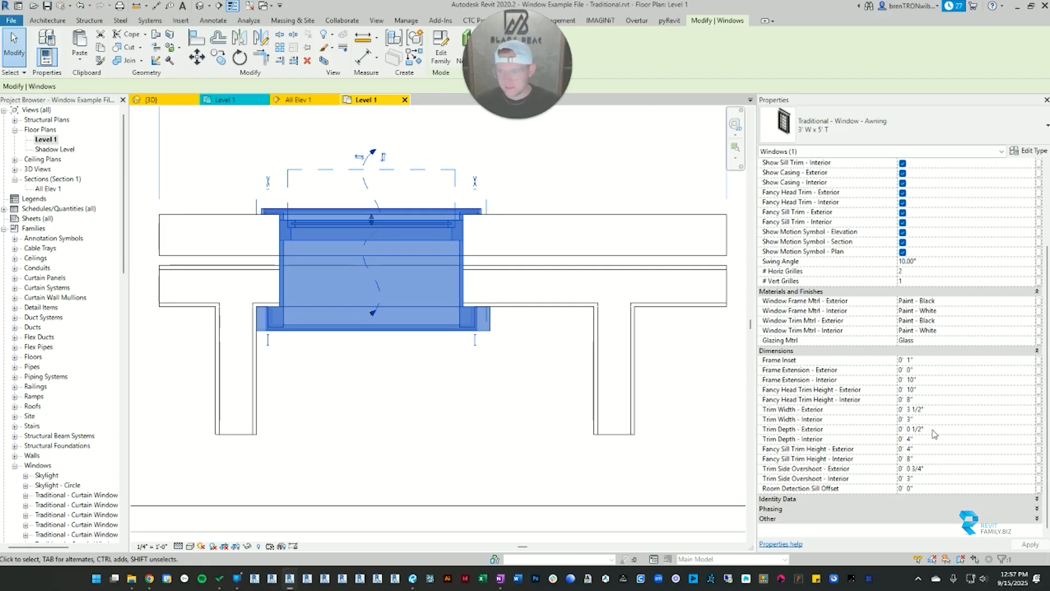
left_click(933, 440)
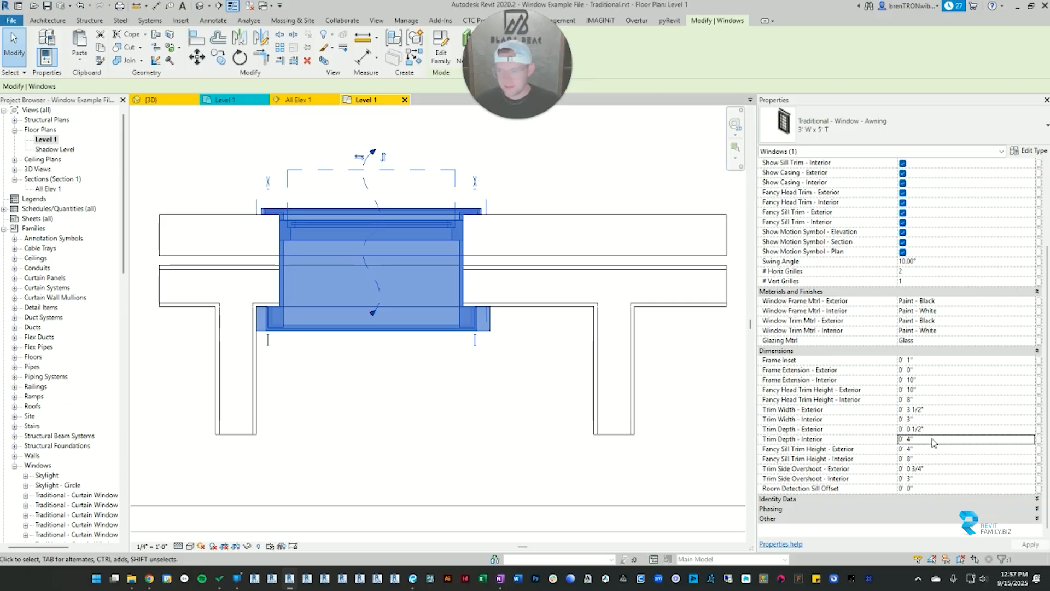
type(".5")
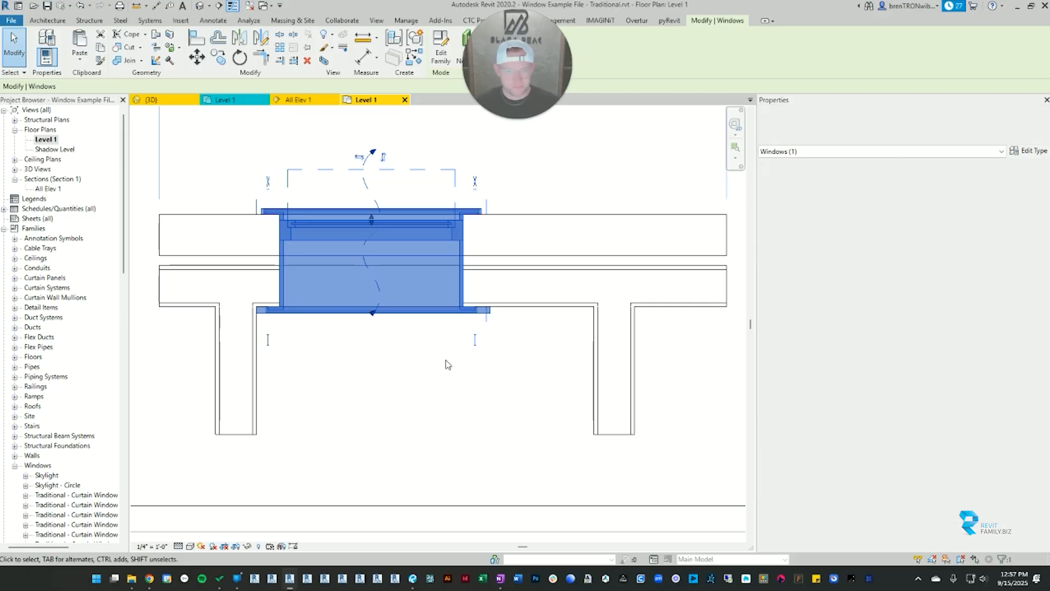
Step: Move the awning window to the right along the stacked walls, away from the left perpendicular wall
middle_click_drag(387, 364, 544, 359)
left_click(539, 359)
left_click(458, 311)
left_click(492, 328)
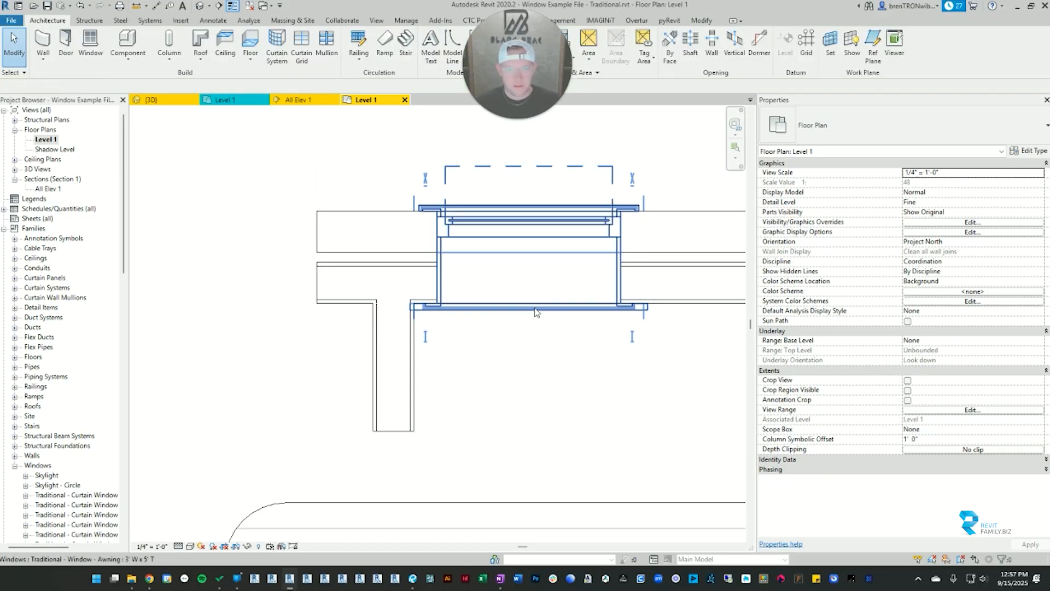
left_click(541, 308)
left_click_drag(545, 308, 610, 309)
left_click(464, 321)
scroll(473, 320, "up", 2)
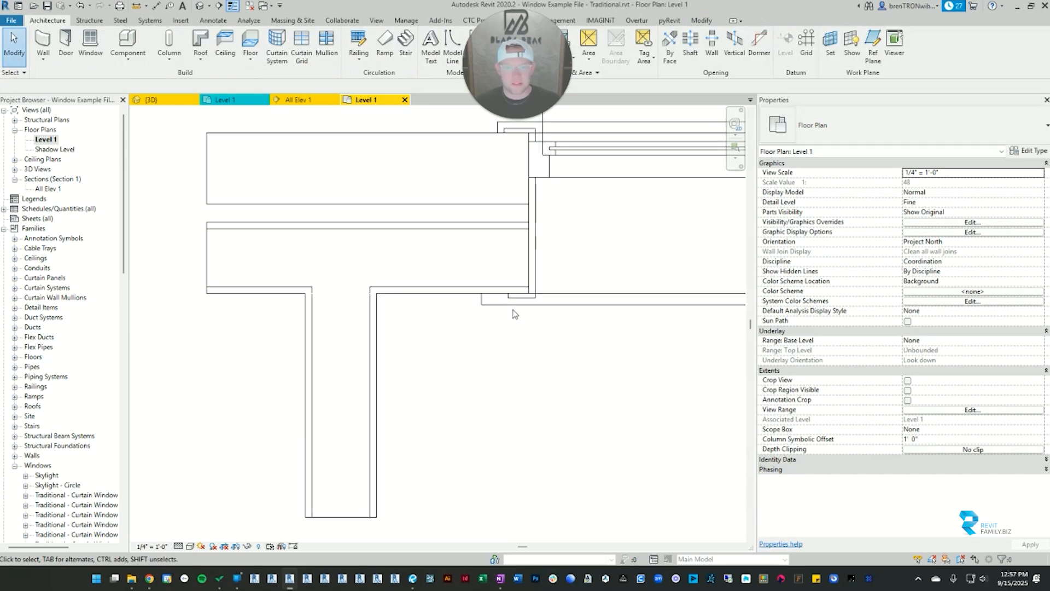
scroll(513, 304, "down", 2)
middle_click_drag(543, 205, 436, 236)
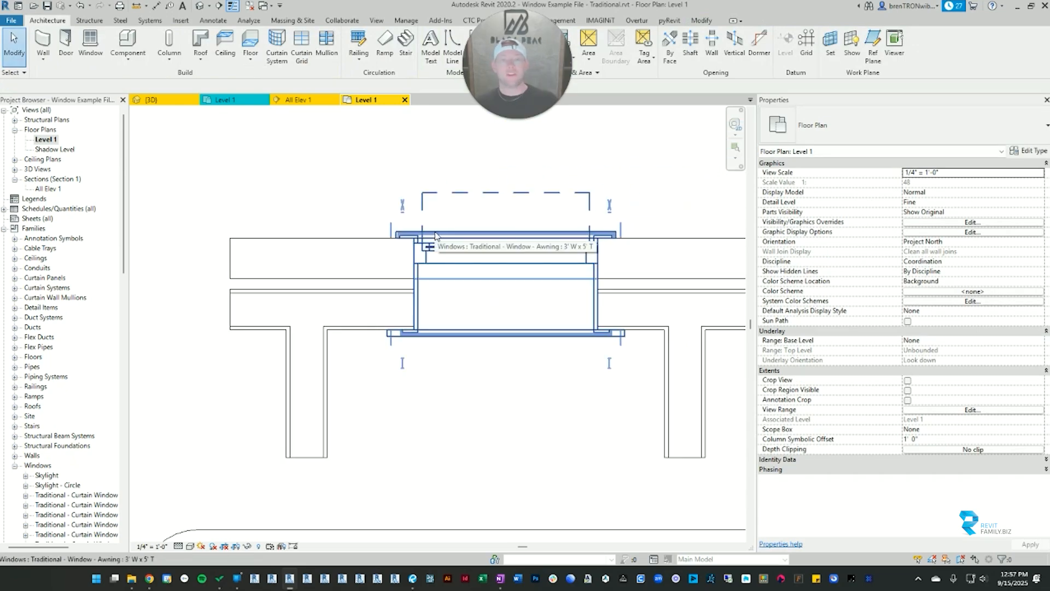
Step: Set the Side Guide Offset type parameter of the awning window to 6"
left_click(392, 239)
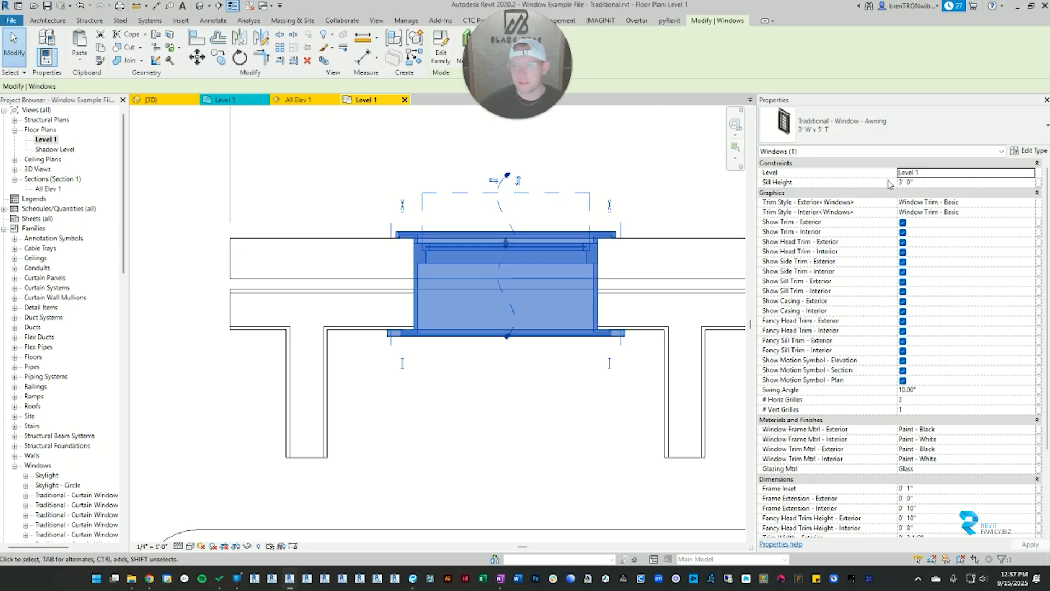
left_click(1027, 150)
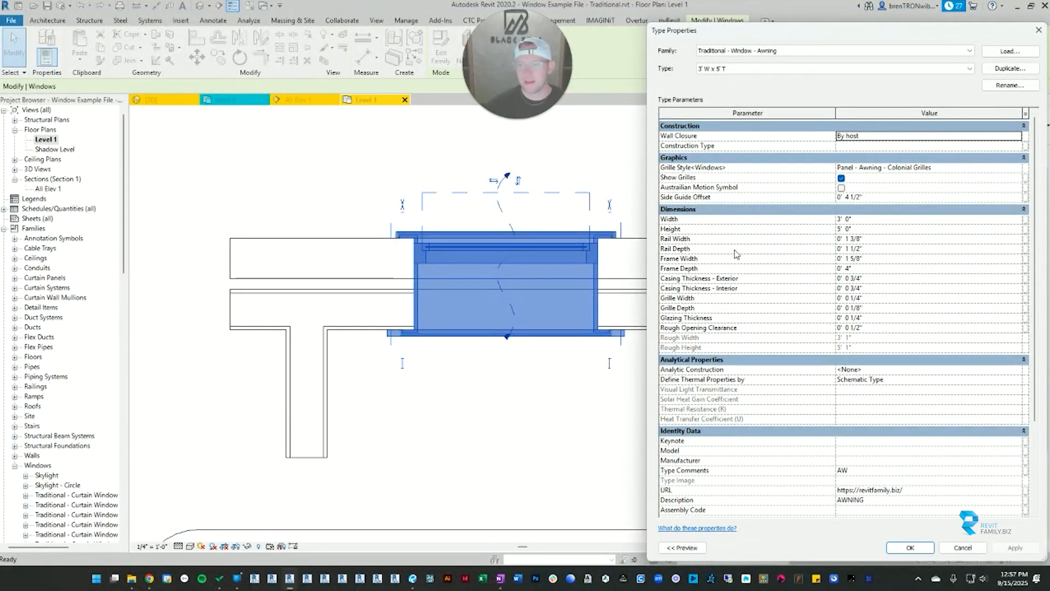
left_click(894, 198)
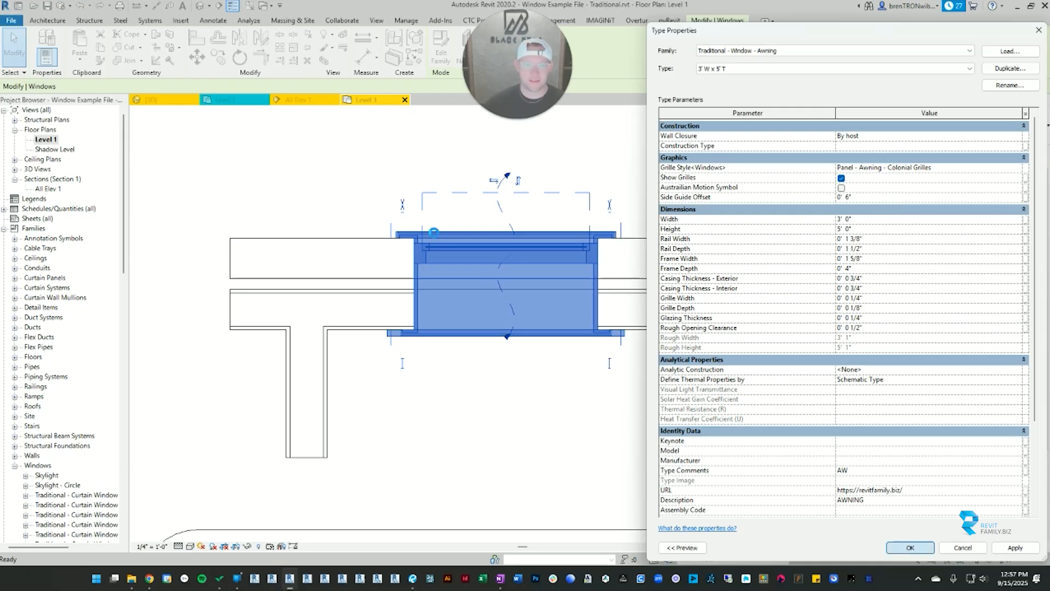
key("Return")
Step: Align the awning window's widened left side guide with the inner face of the left perpendicular wall
key("a")
key("l")
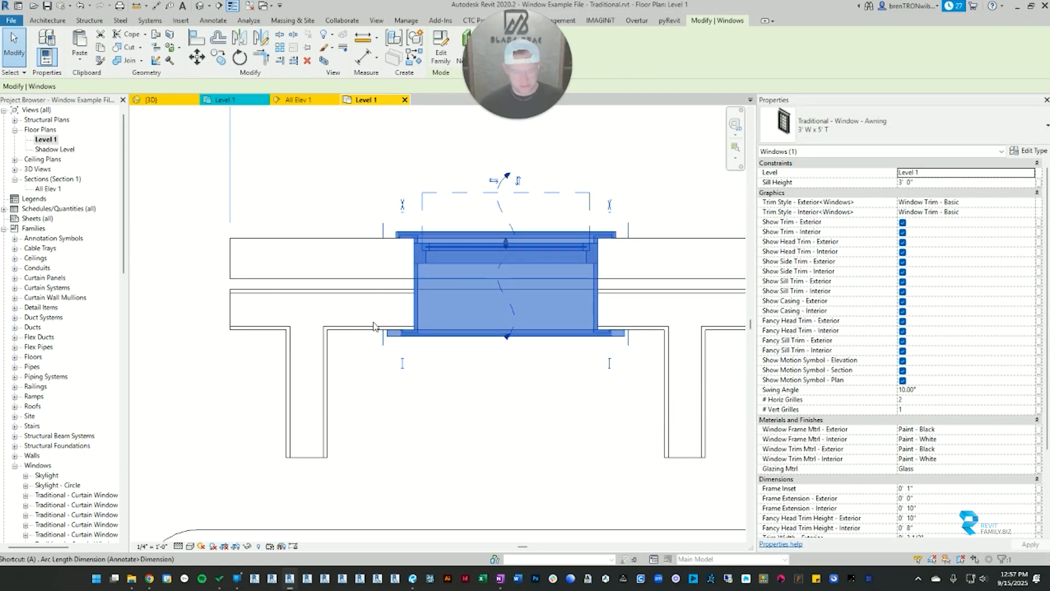
left_click(328, 377)
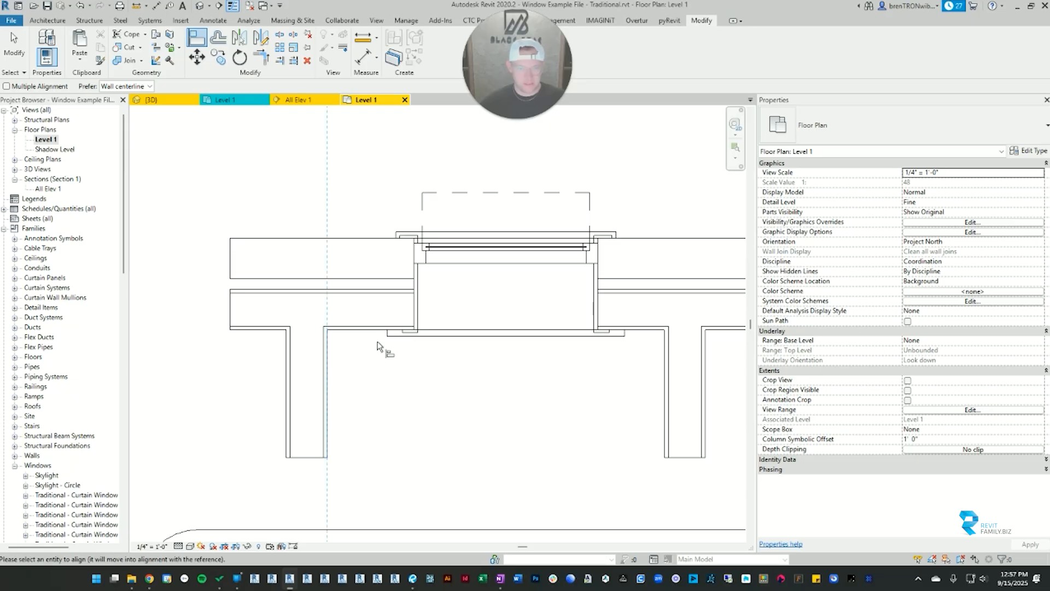
left_click(390, 332)
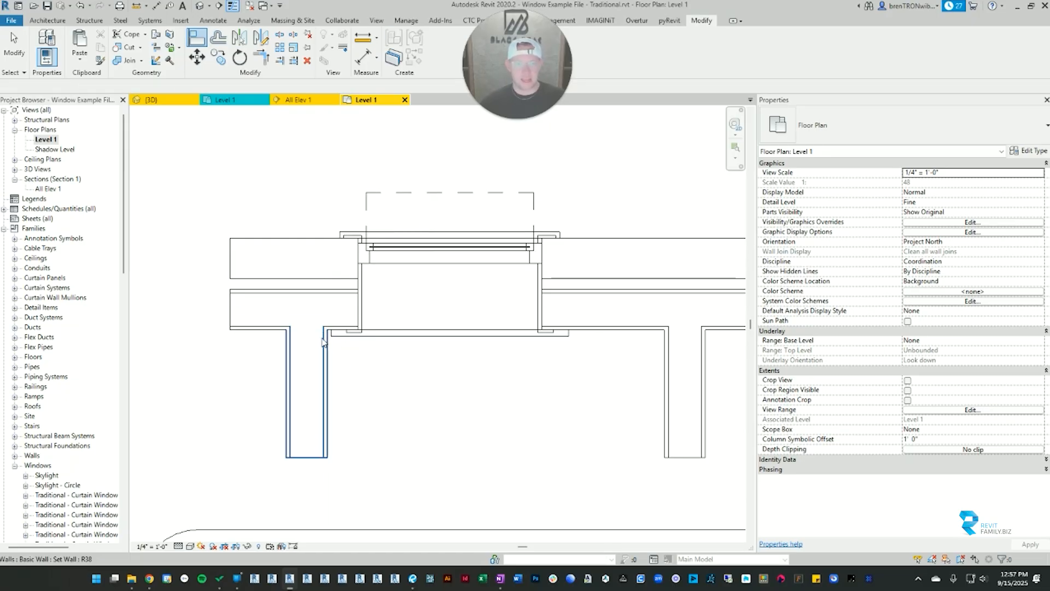
key("Escape")
left_click(335, 335)
key("Escape")
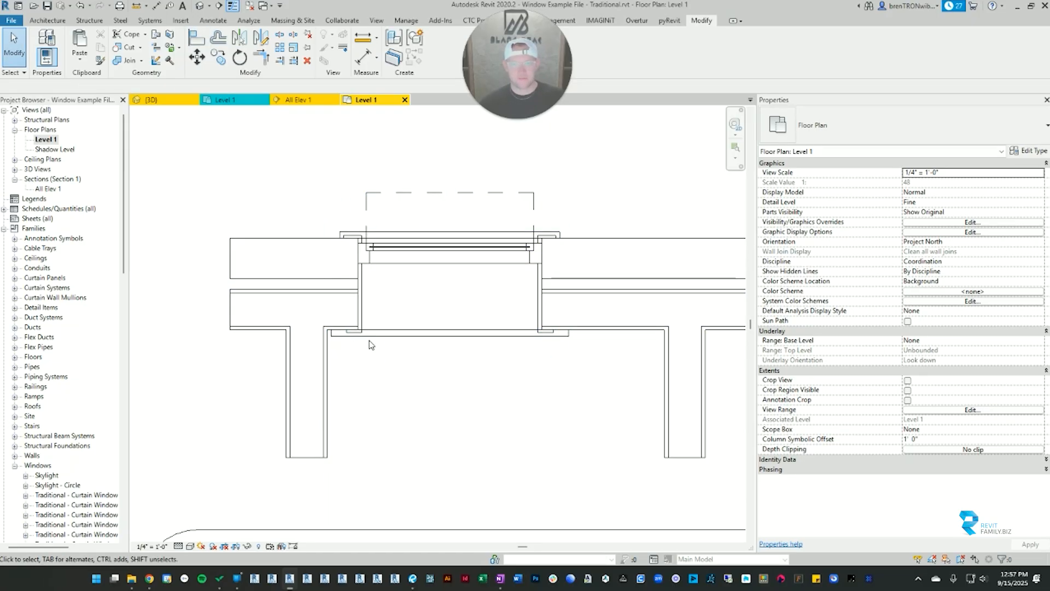
Step: Review the awning window's type parameters from graphics through dimensions and identity data, closing the type properties without changes
scroll(404, 383, "down", 3)
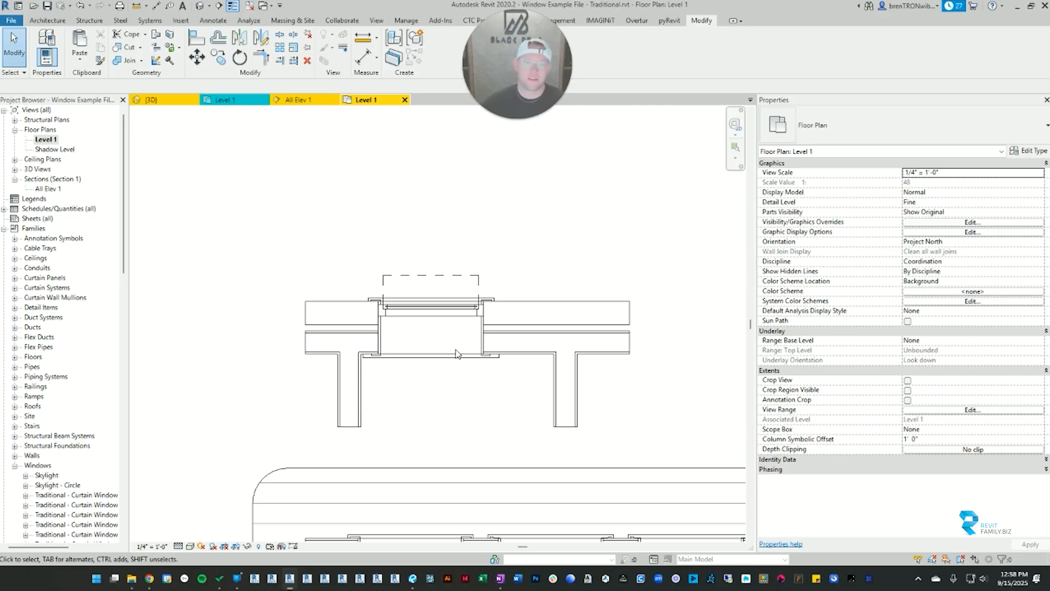
left_click(483, 310)
key("Escape")
left_click(483, 310)
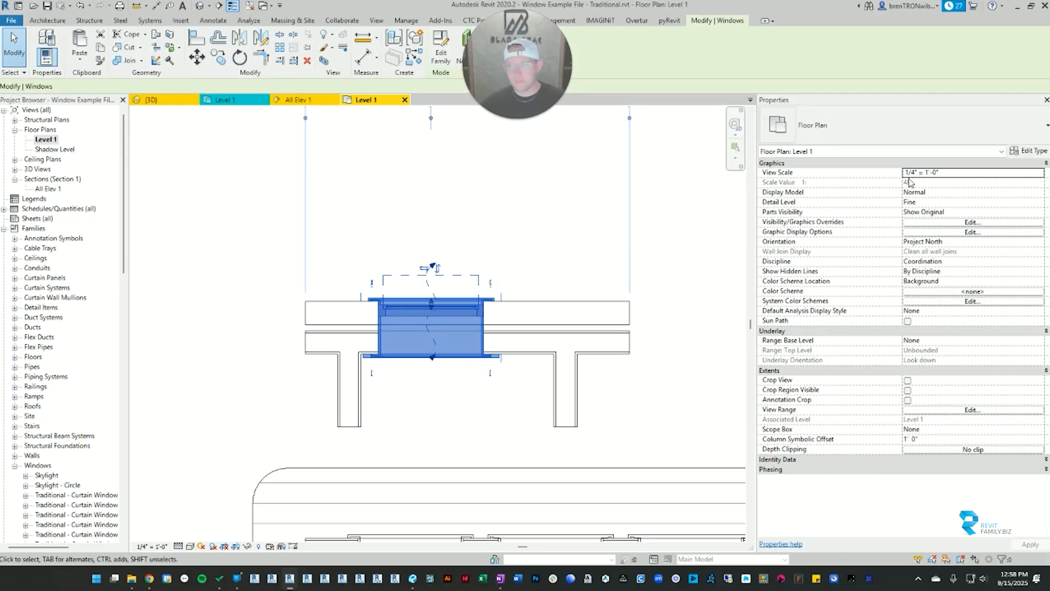
left_click(1027, 151)
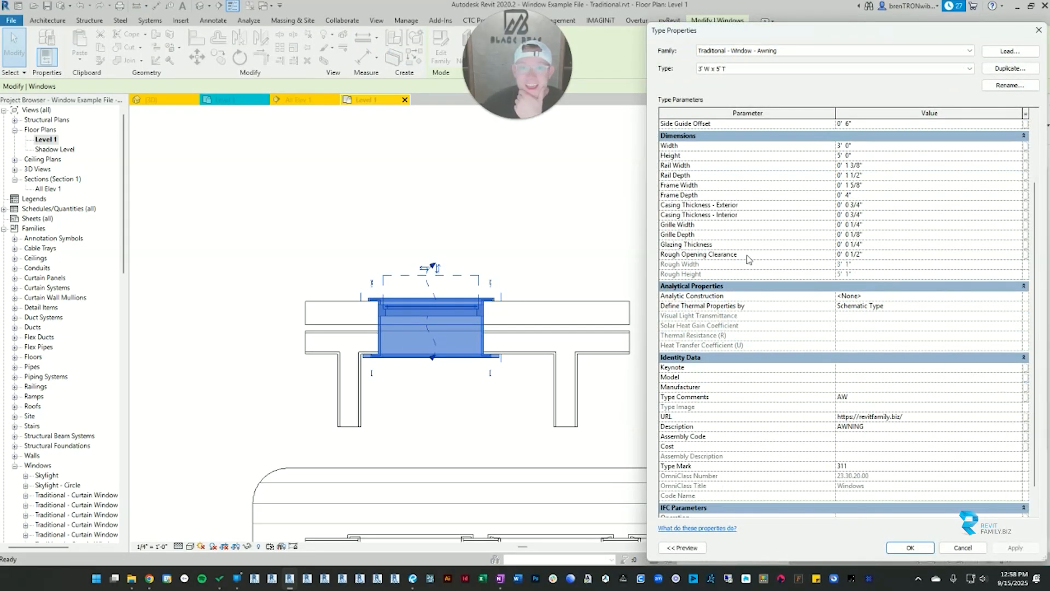
scroll(777, 245, "up", 3)
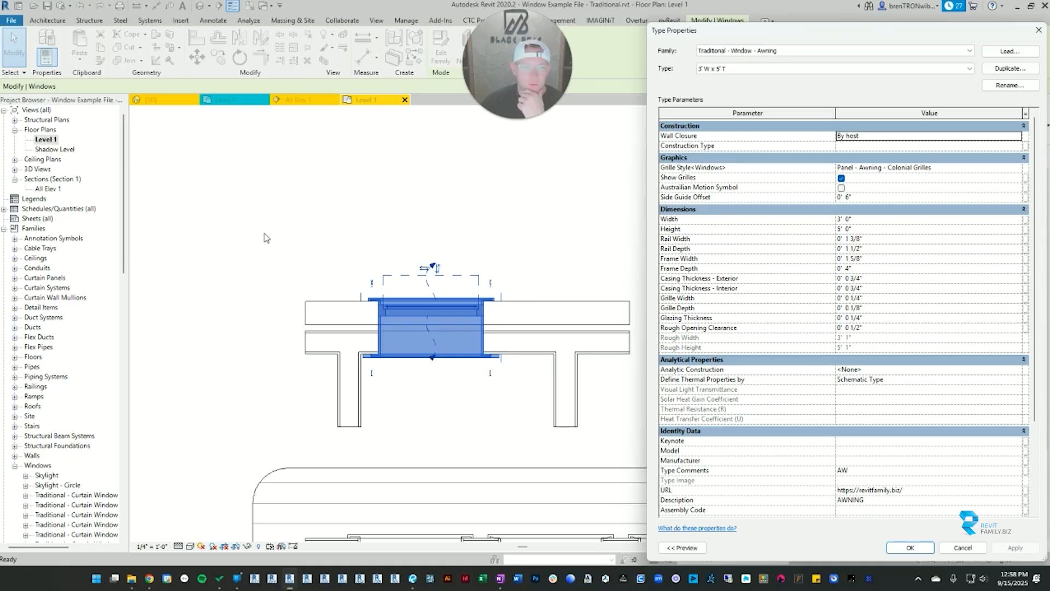
left_click(448, 265)
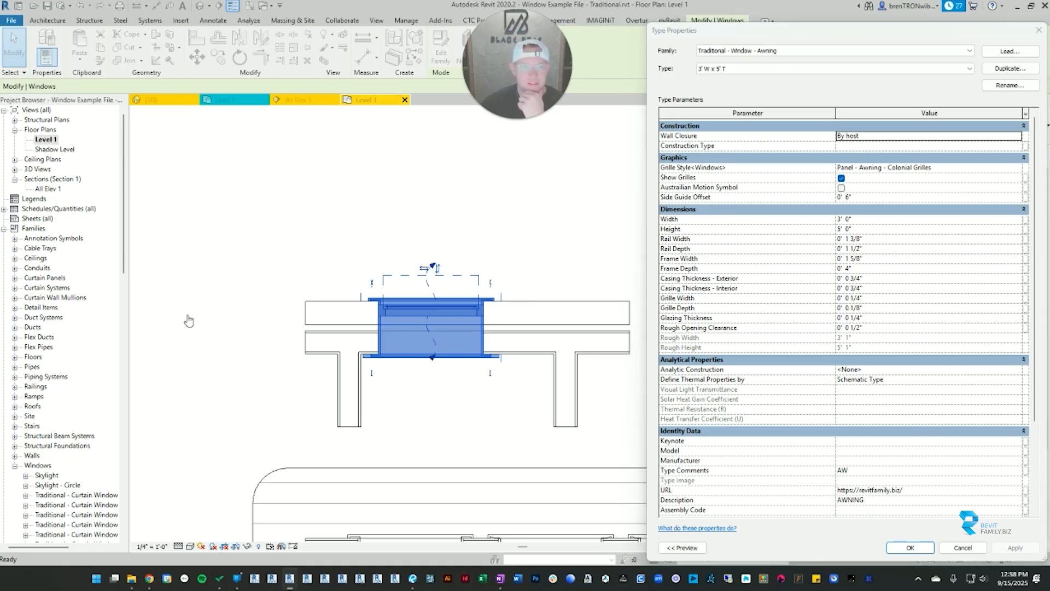
left_click(1038, 30)
Step: Open the type properties of the hopper window in the row of windows below the stacked walls
scroll(377, 350, "up", 4)
scroll(468, 331, "down", 6)
middle_click_drag(469, 332, 392, 129)
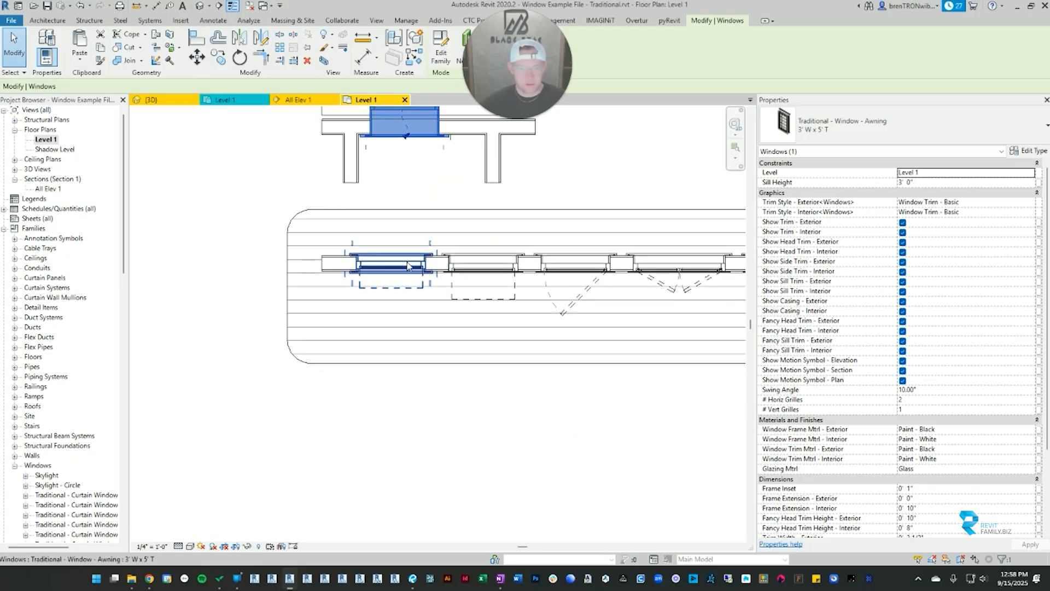
key("Escape")
scroll(359, 264, "up", 10)
scroll(391, 306, "up", 1)
scroll(392, 307, "down", 3)
middle_click_drag(463, 311, 265, 295)
middle_click_drag(572, 281, 208, 274)
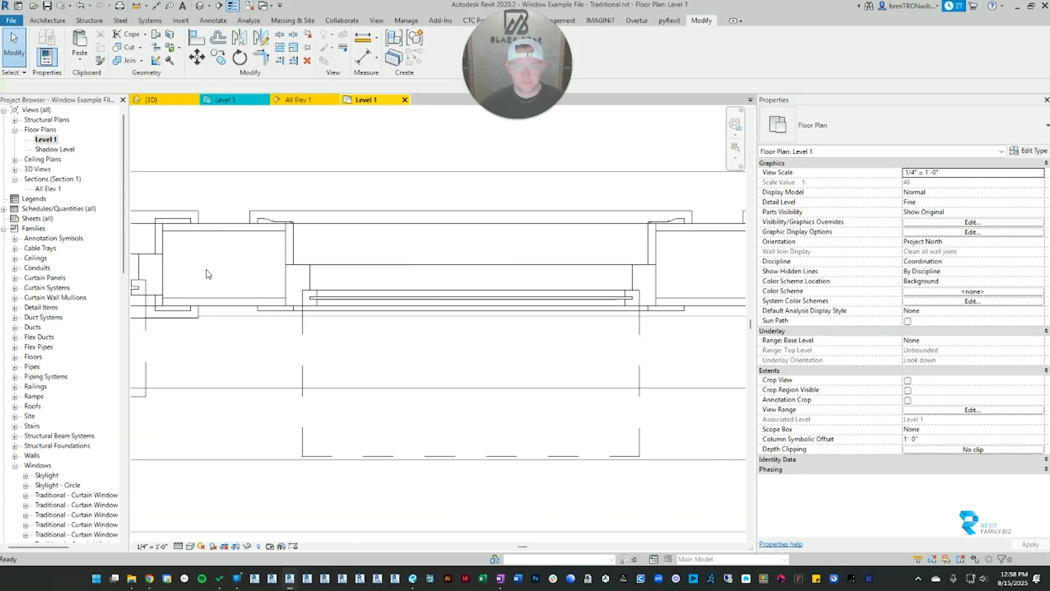
scroll(481, 258, "up", 3)
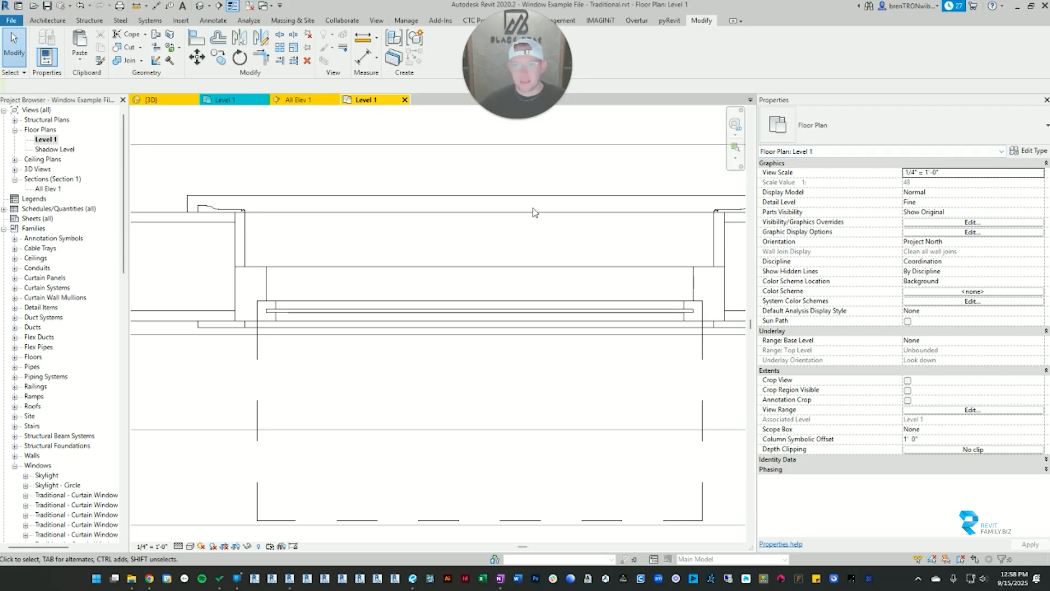
left_click(462, 268)
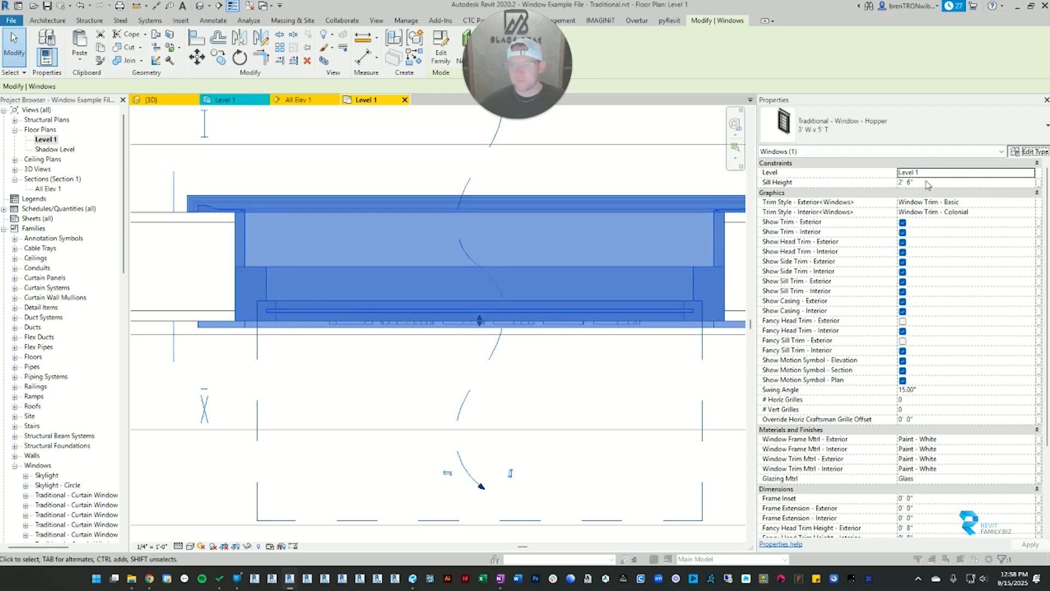
left_click(1028, 150)
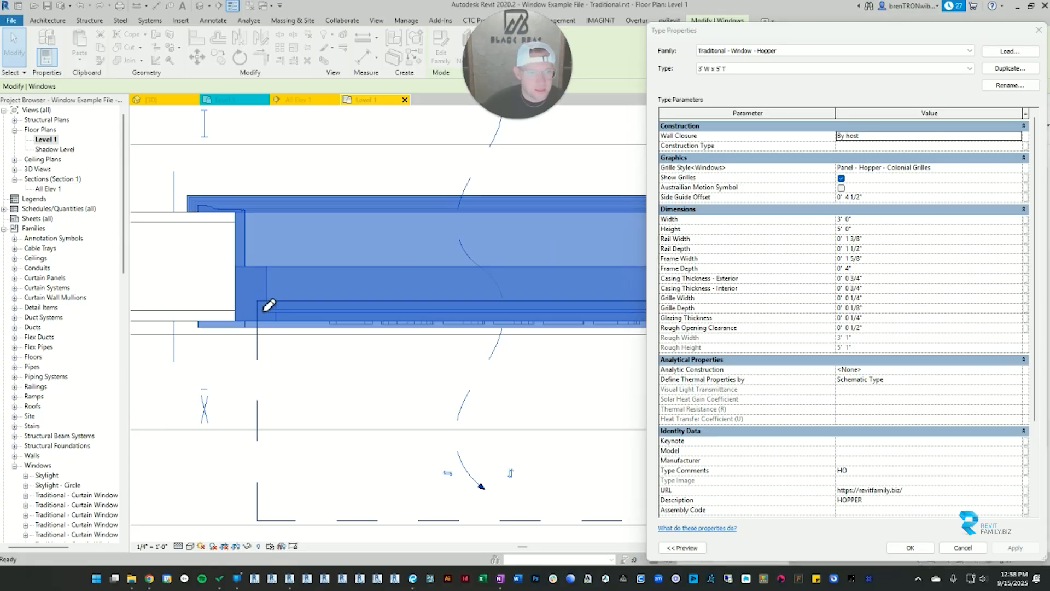
Step: Examine the hopper window's sash rail profile in plan against its Rail Width and Rail Depth type parameters
left_click_drag(257, 300, 276, 321)
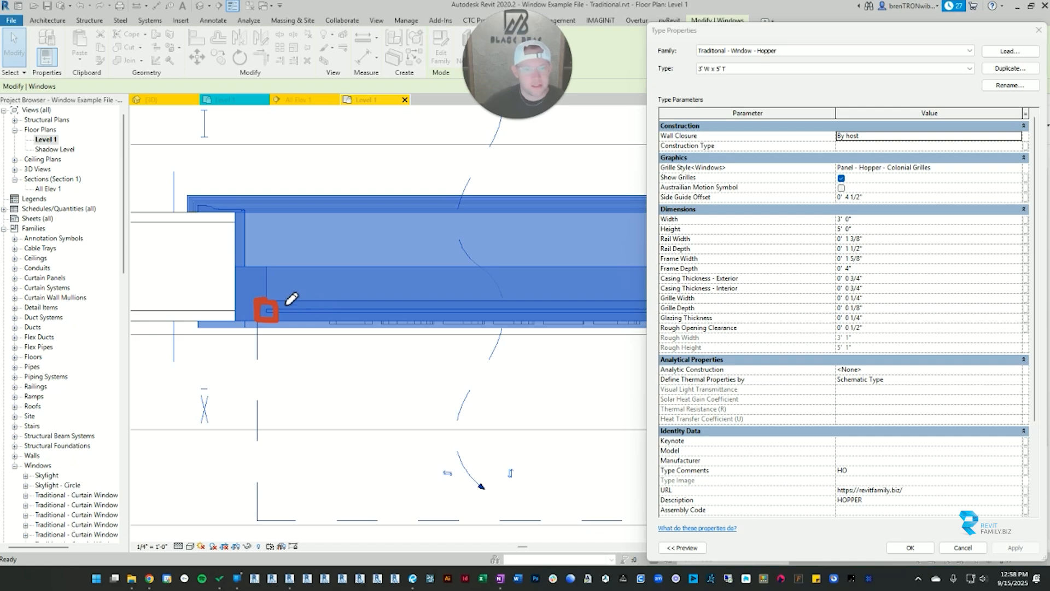
mouse_move(276, 301)
left_mouse_down()
mouse_move(258, 303)
mouse_move(258, 321)
mouse_move(278, 309)
left_mouse_up()
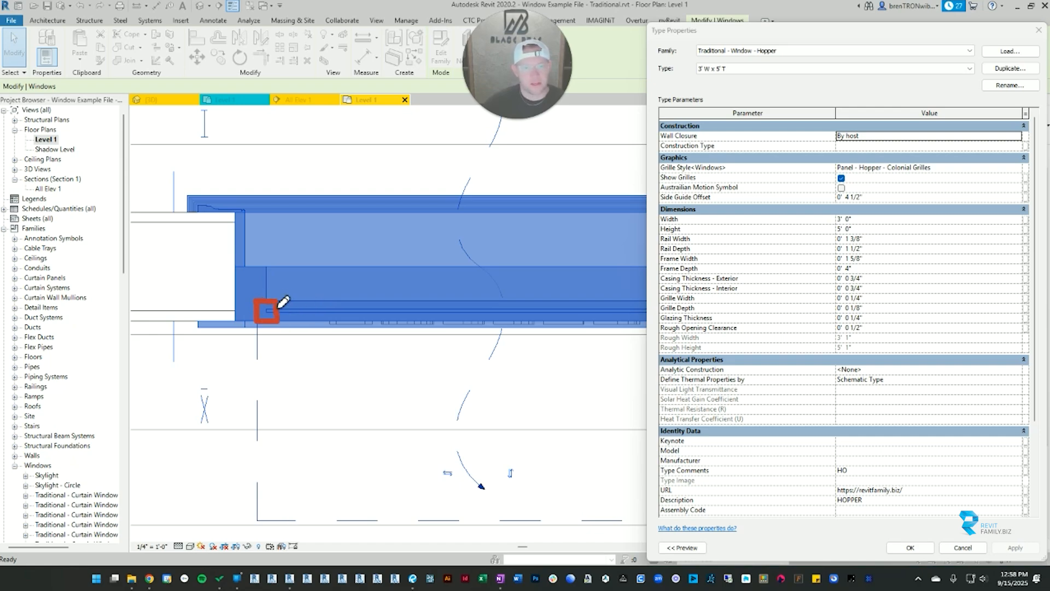
left_click_drag(692, 241, 691, 241)
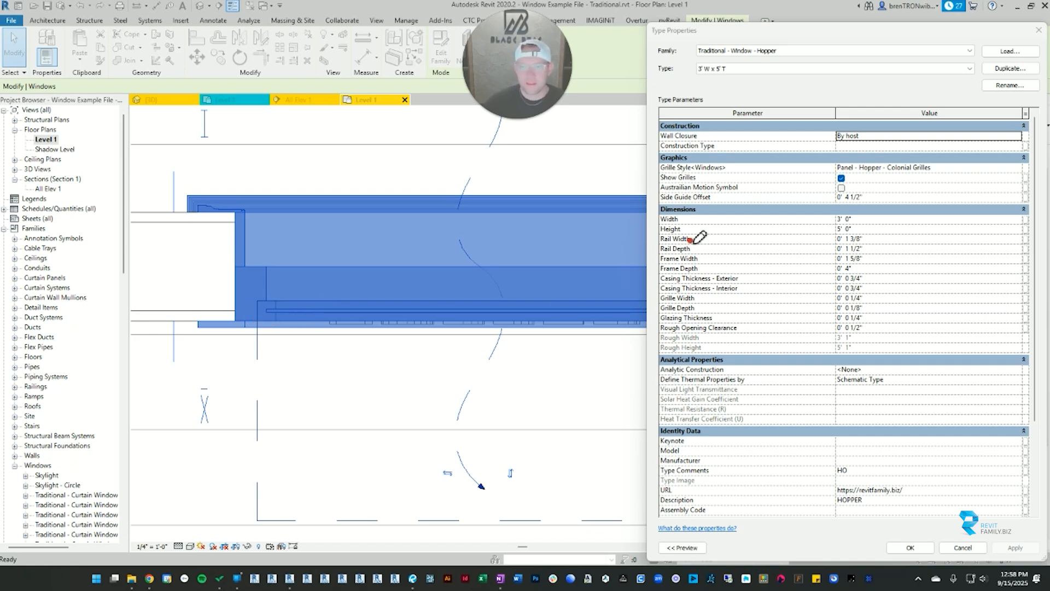
left_click_drag(273, 302, 272, 321)
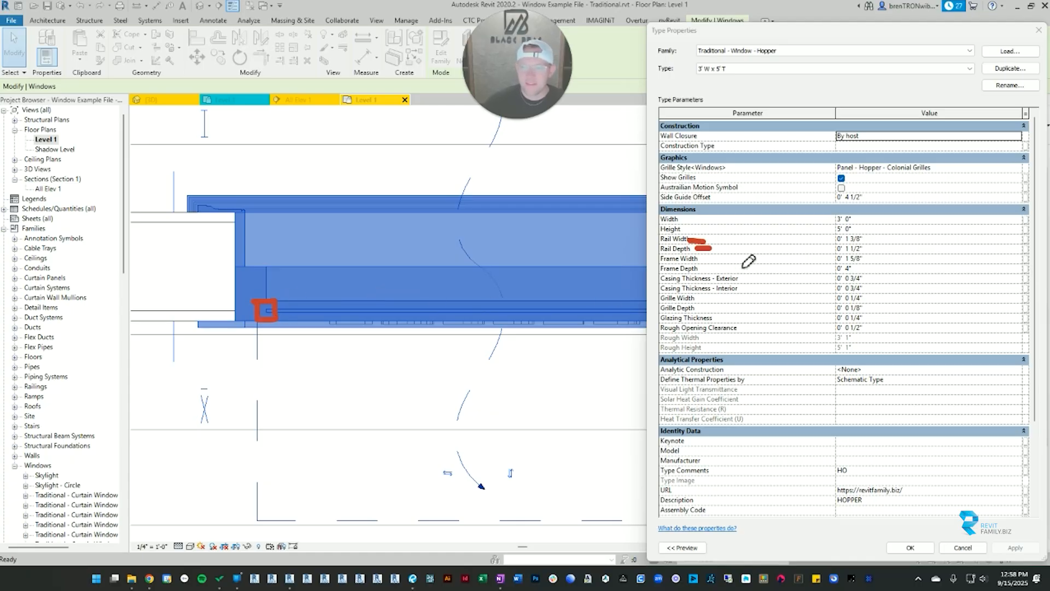
Step: Examine the hopper window's frame and casing in plan against its frame, casing thickness and grille type parameters, closing the type properties without changes
mouse_move(238, 271)
left_mouse_down()
mouse_move(263, 264)
mouse_move(256, 321)
mouse_move(239, 291)
left_mouse_up()
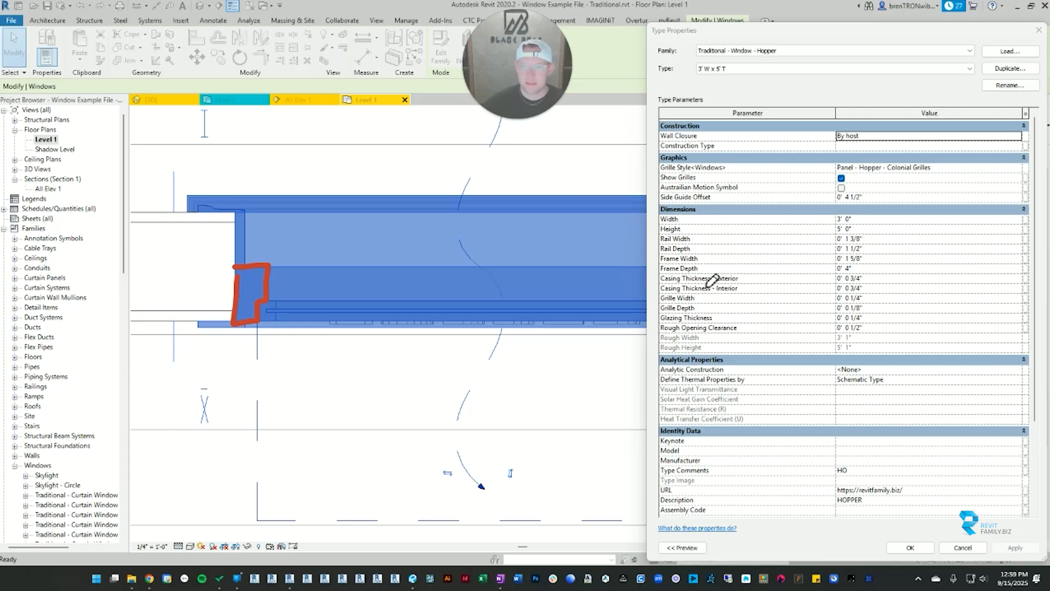
mouse_move(706, 257)
left_mouse_down()
mouse_move(688, 259)
mouse_move(704, 273)
left_mouse_up()
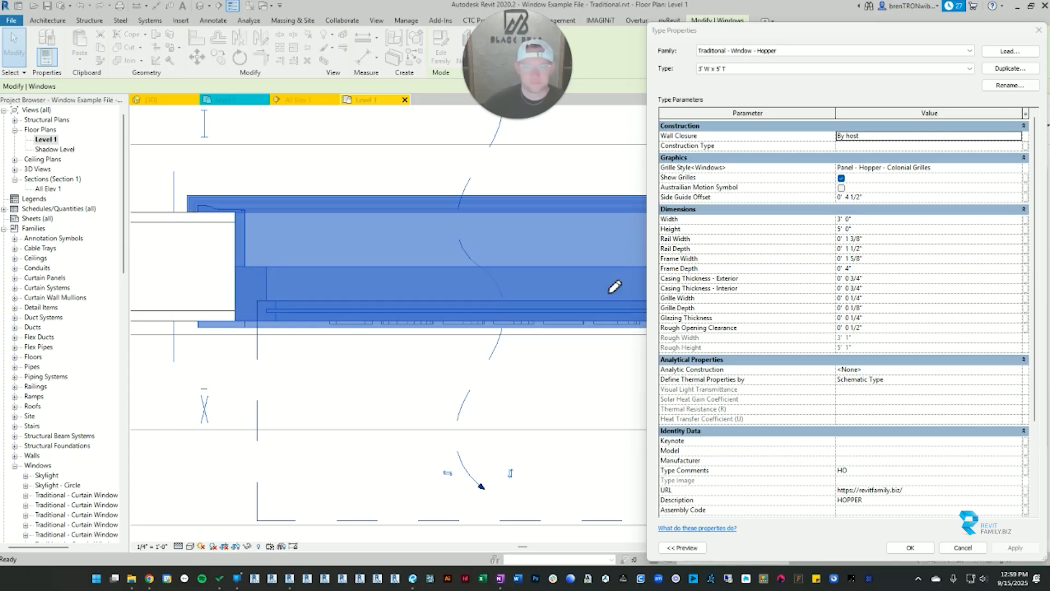
mouse_move(674, 266)
left_mouse_down()
mouse_move(651, 276)
mouse_move(763, 298)
mouse_move(711, 271)
left_mouse_up()
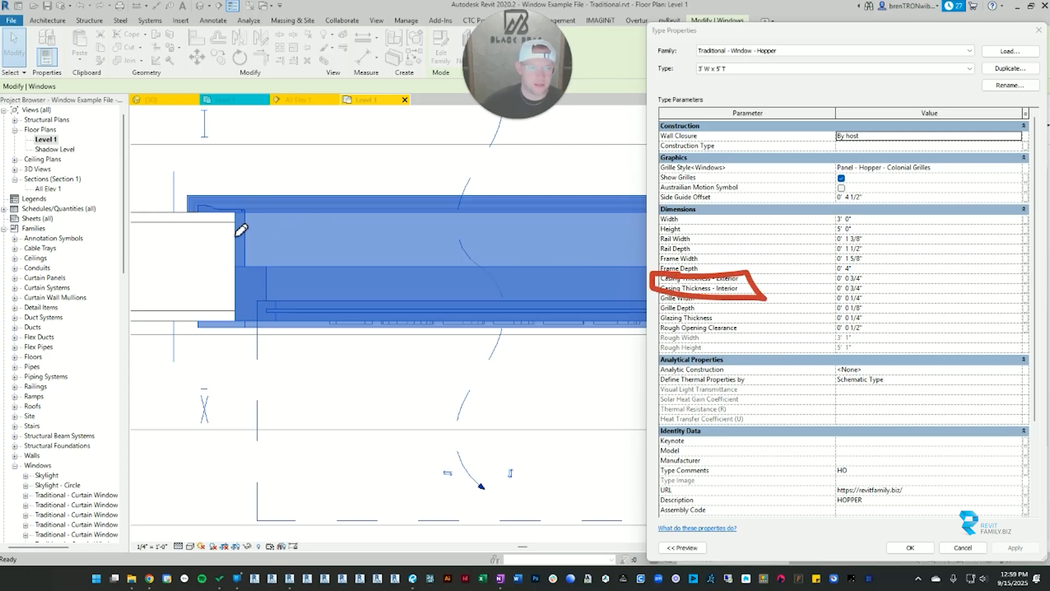
mouse_move(241, 230)
left_mouse_down()
mouse_move(258, 225)
mouse_move(243, 231)
left_mouse_up()
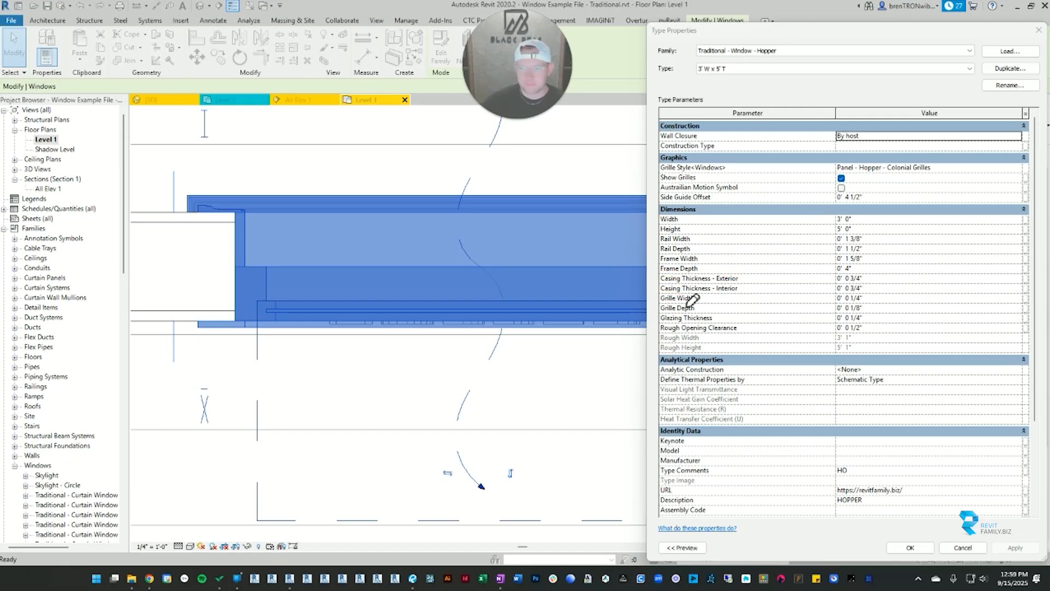
mouse_move(691, 297)
left_mouse_down()
mouse_move(661, 311)
mouse_move(710, 310)
mouse_move(714, 299)
left_mouse_up()
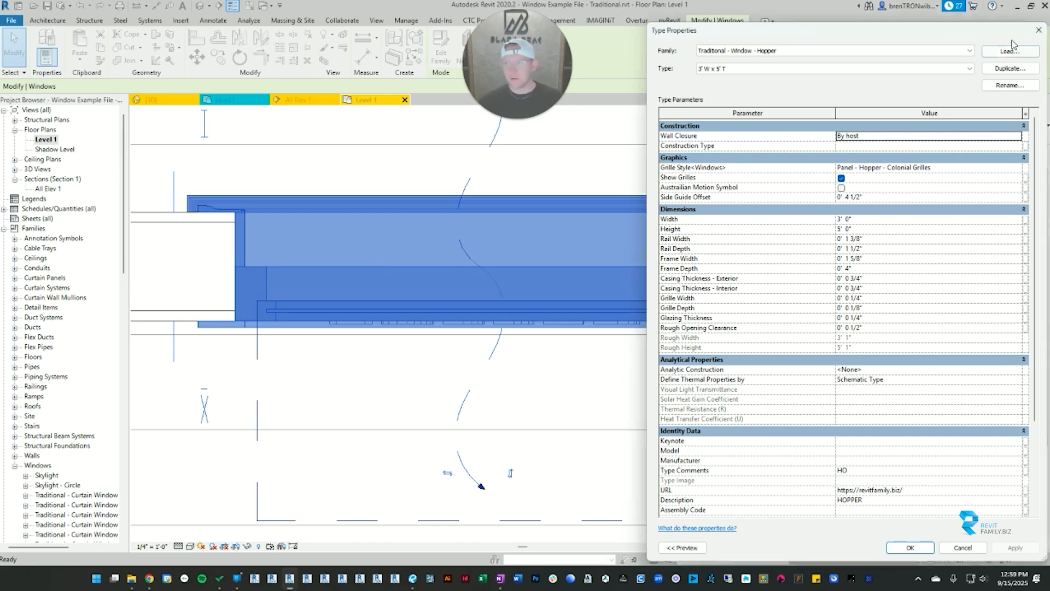
left_click(1038, 31)
Step: Switch to the 3D view and examine the hopper window's grille bars up close
left_click(392, 175)
key("3")
key("d")
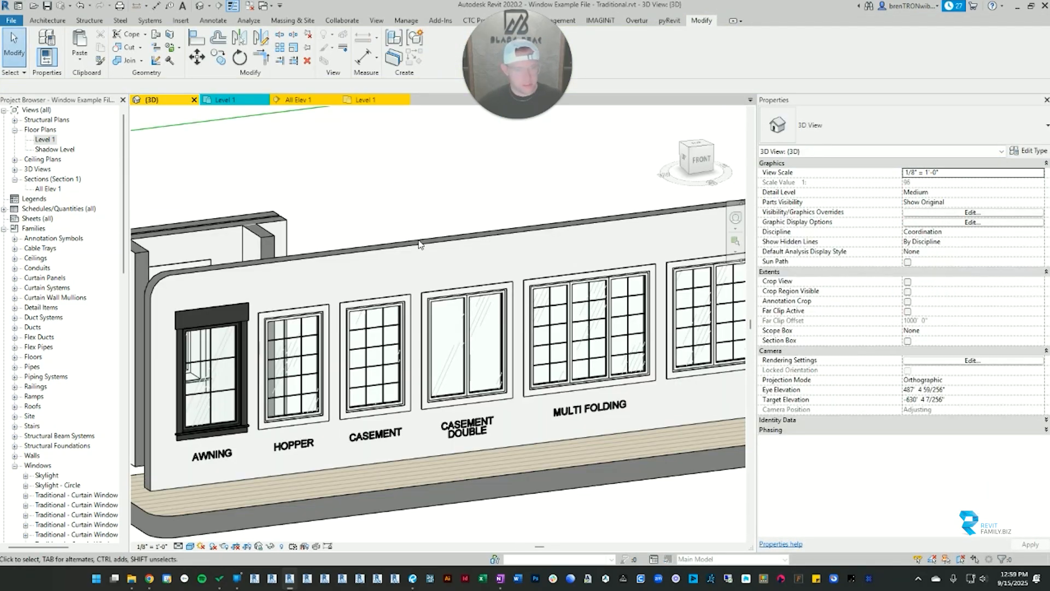
scroll(255, 362, "up", 3)
scroll(365, 336, "up", 5)
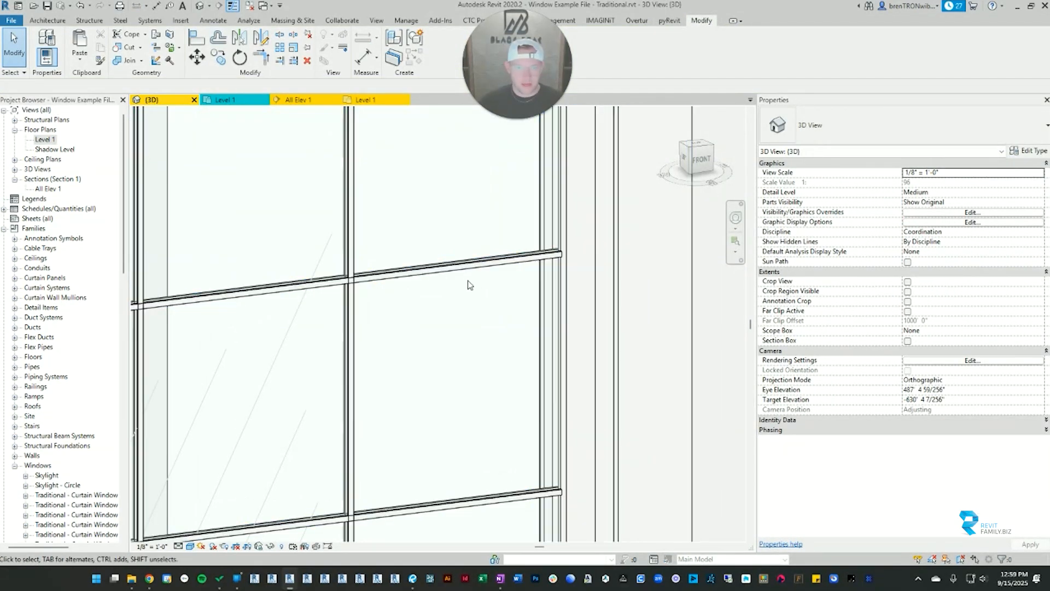
scroll(556, 268, "up", 5)
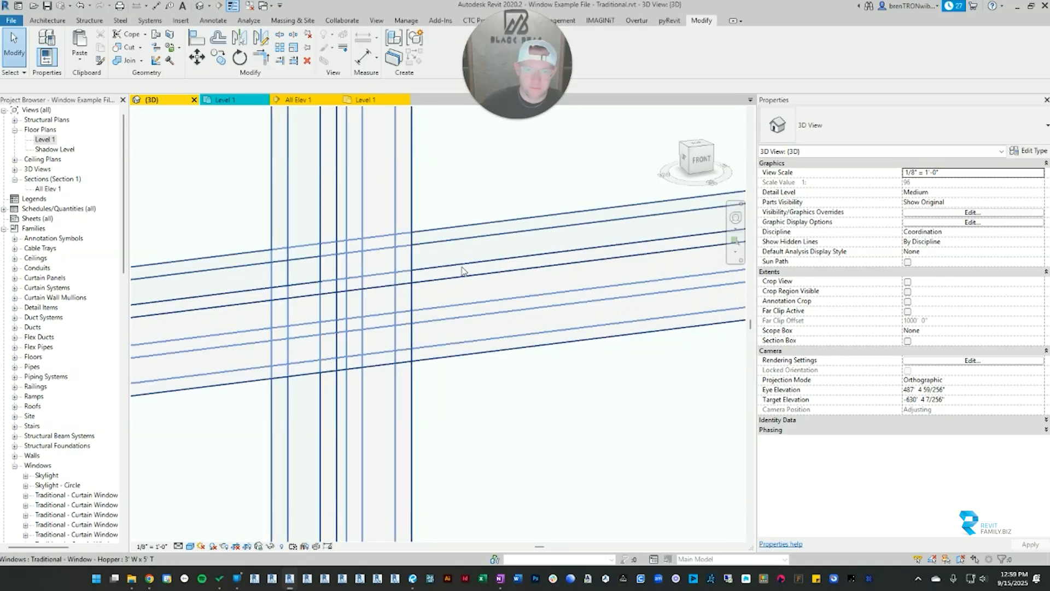
scroll(460, 307, "down", 5)
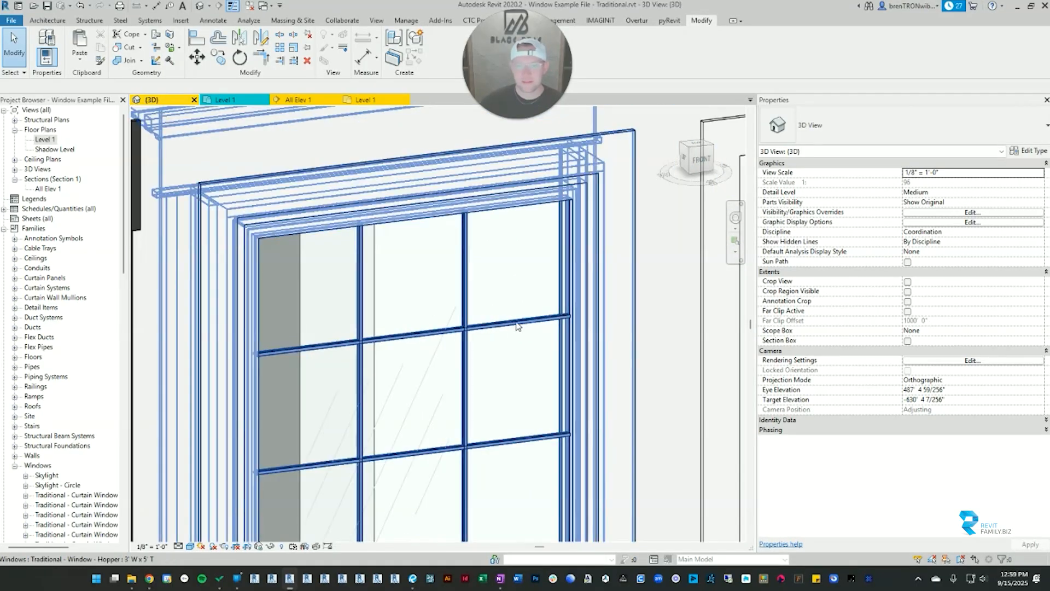
Step: Review the hopper window's Glazing Thickness, Rough Opening Clearance, Rough Width and Rough Height in its type properties
left_click(519, 327)
left_click(1028, 151)
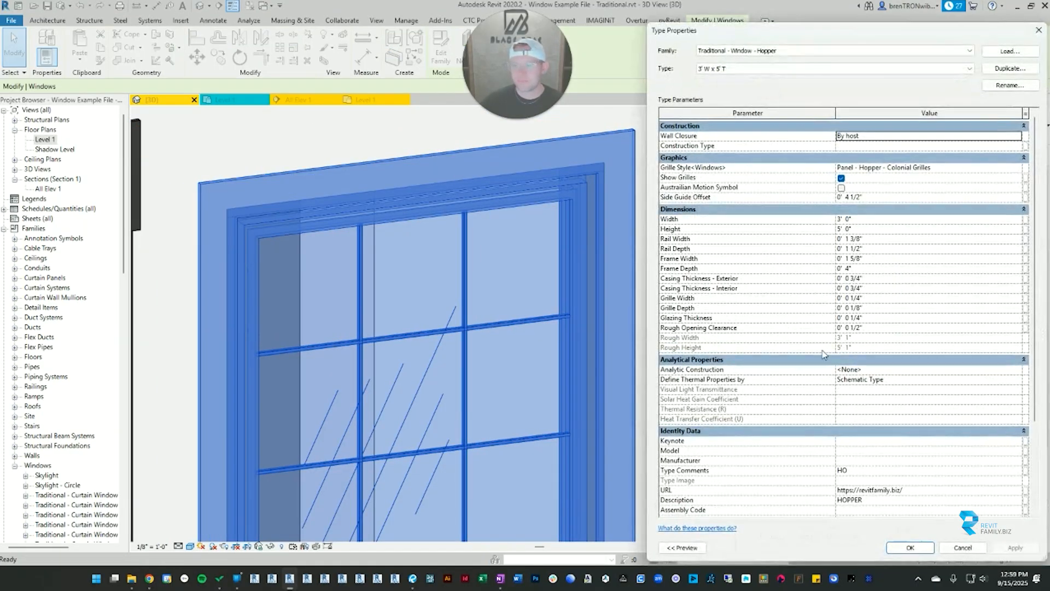
scroll(792, 339, "up", 2)
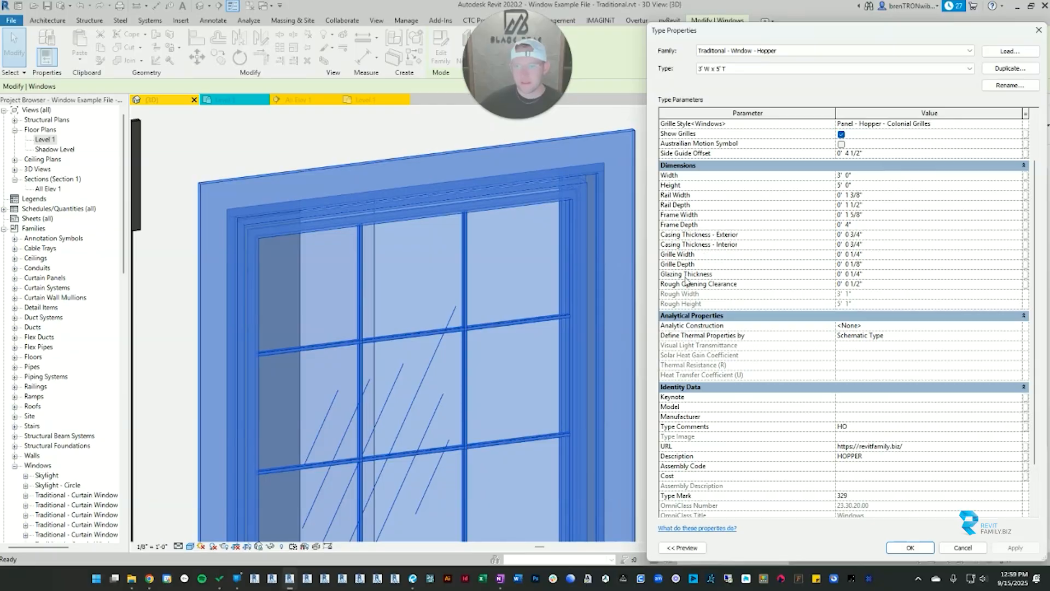
left_click(877, 275)
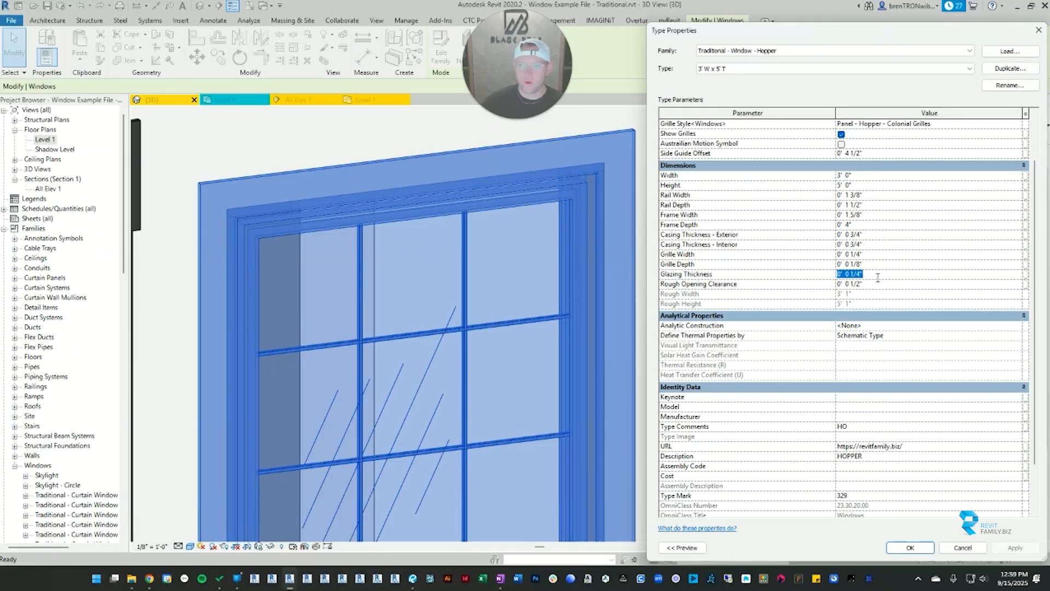
left_click(870, 284)
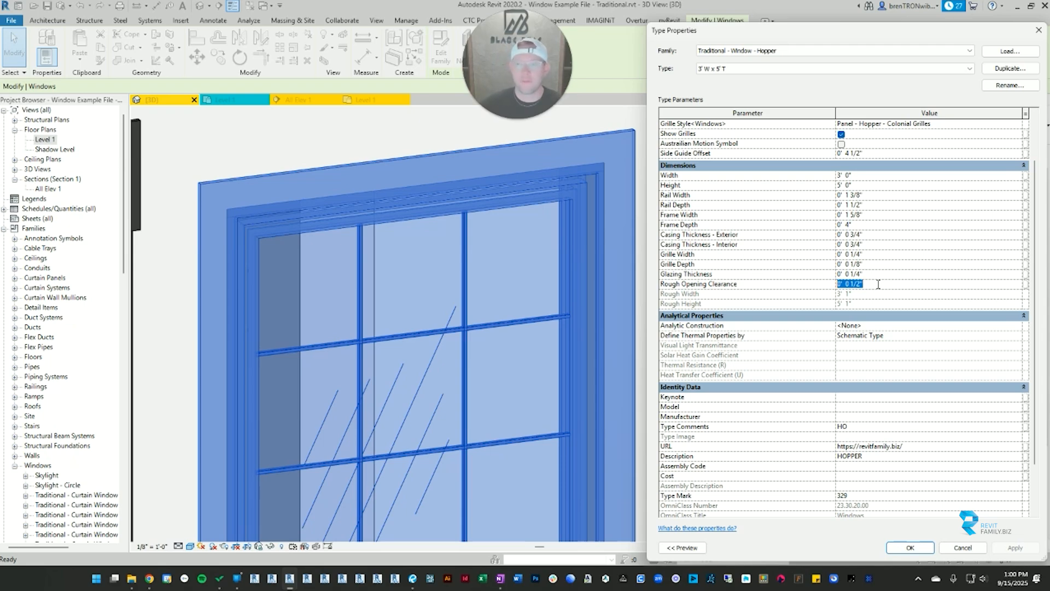
left_click(692, 300)
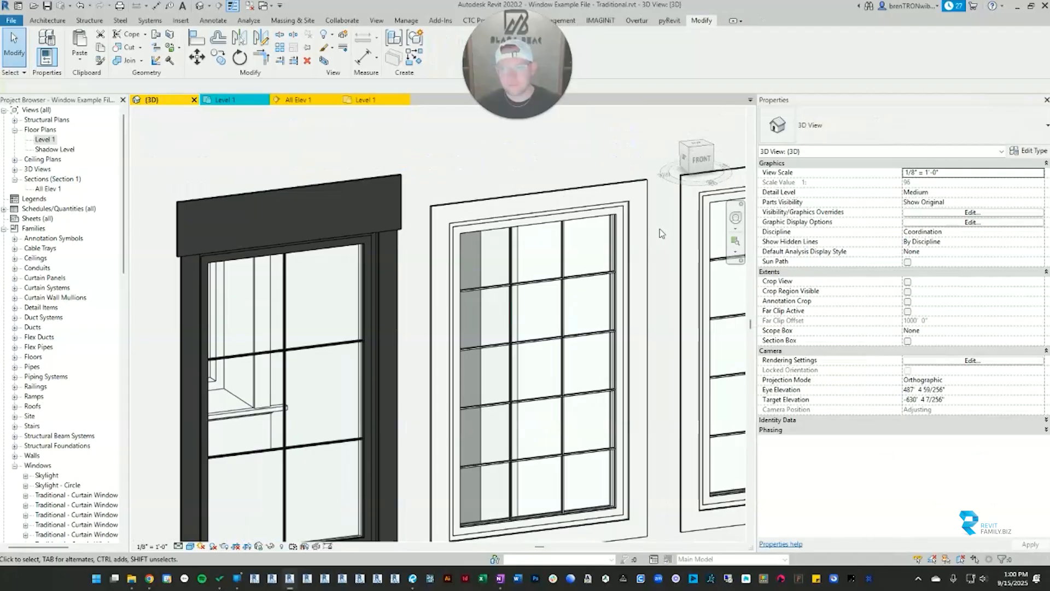
Step: Survey the full row of standard windows and the neighbouring skylights in the 3D view
scroll(659, 233, "down", 3)
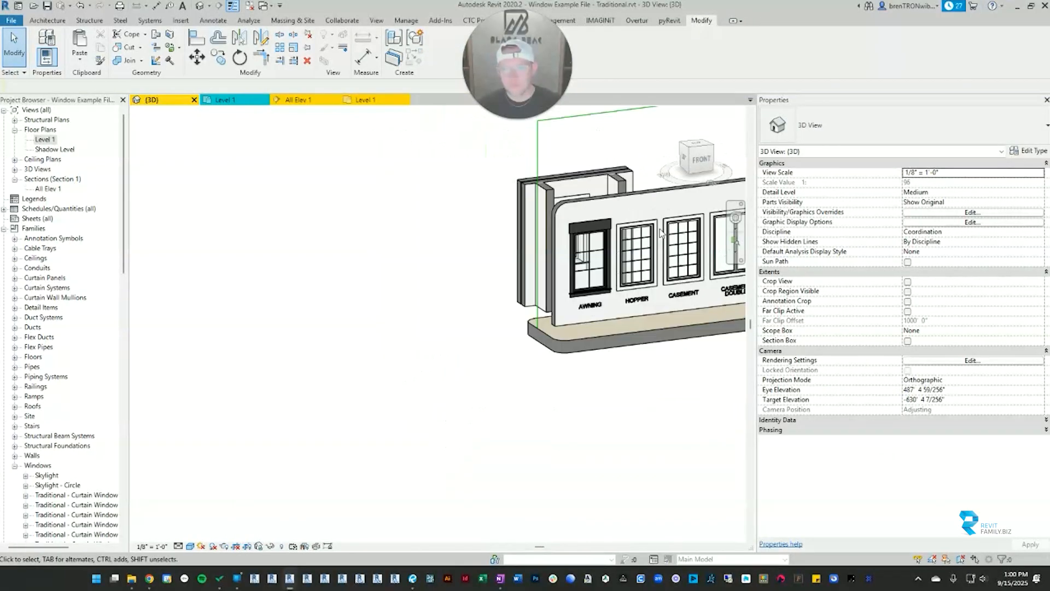
middle_click_drag(652, 239, 422, 279)
scroll(505, 303, "down", 2)
middle_click_drag(562, 301, 498, 292, "shift")
middle_click_drag(651, 328, 461, 316)
scroll(443, 326, "down", 8)
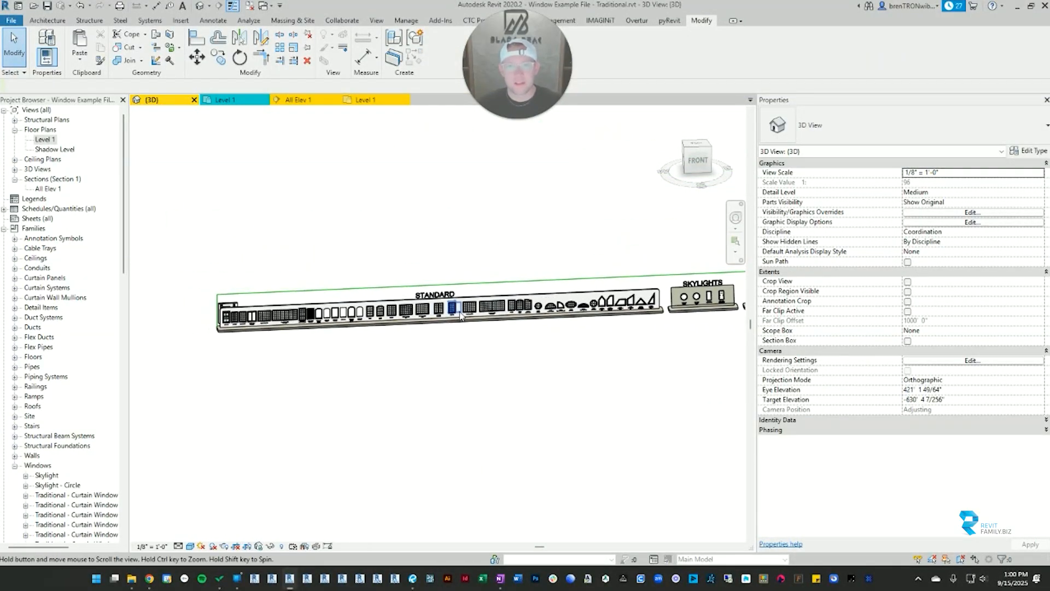